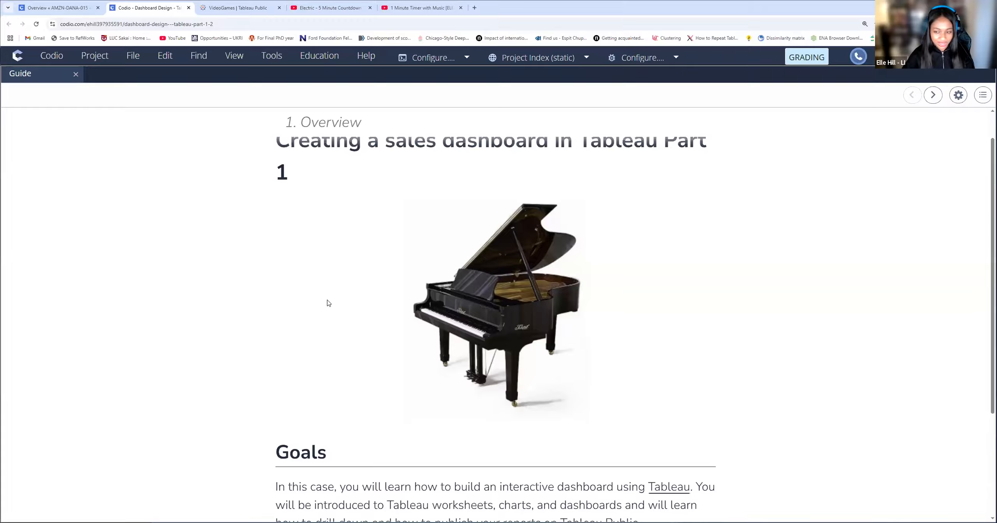
Read the lesson's Overview page with its goals, and advance to the Introduction page.
scroll(219, 366, down, 3)
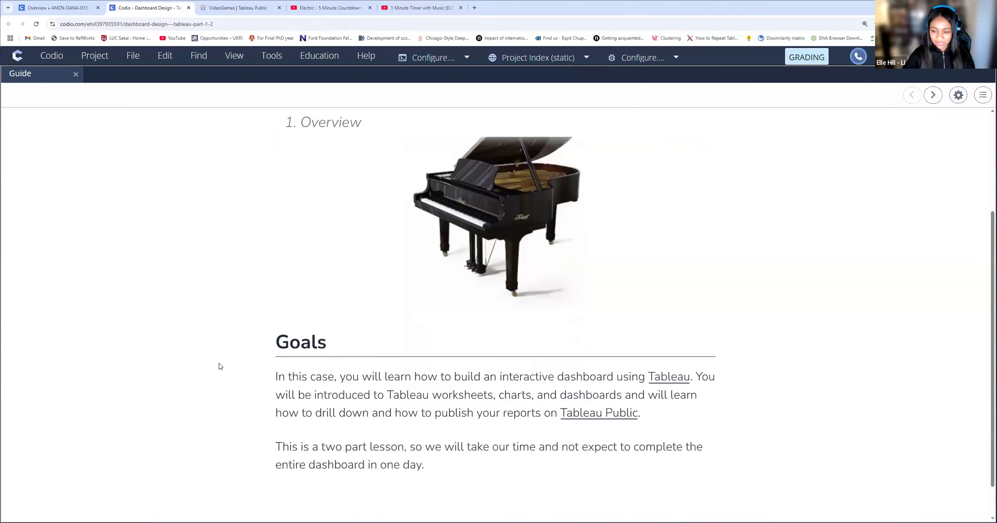
scroll(219, 366, up, 2)
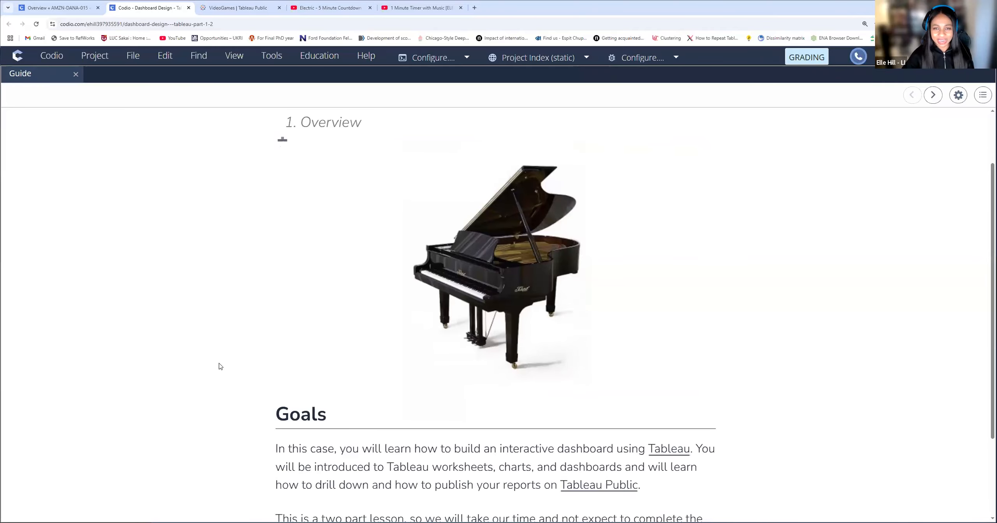
scroll(378, 317, down, 1)
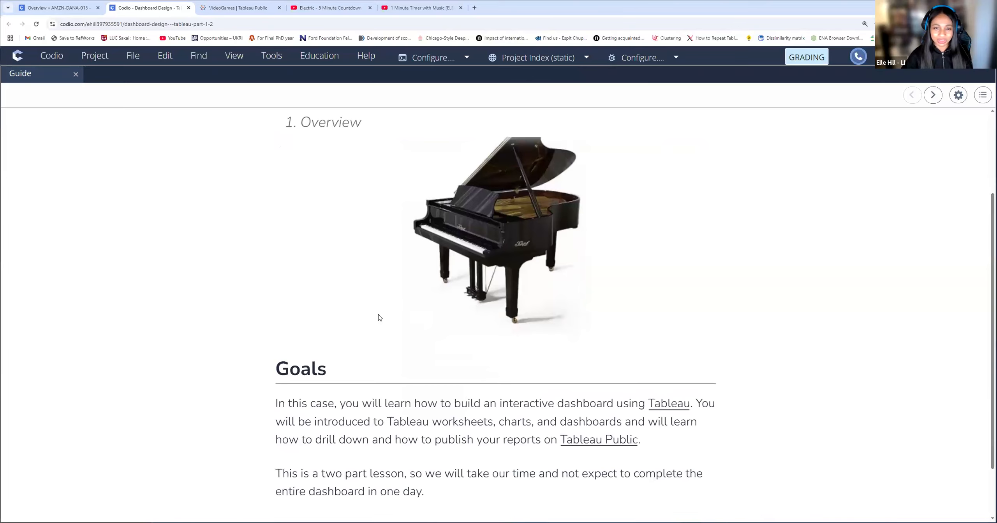
scroll(394, 381, down, 2)
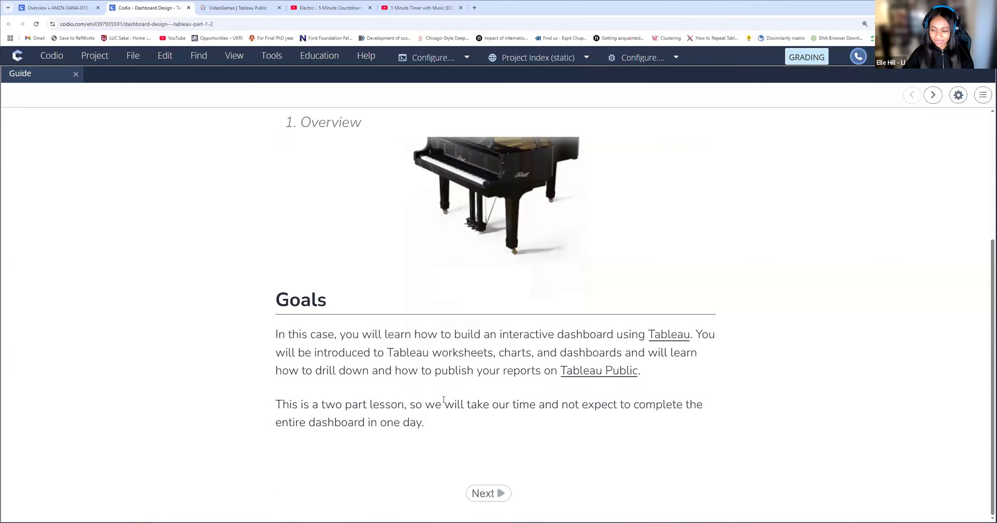
click(486, 494)
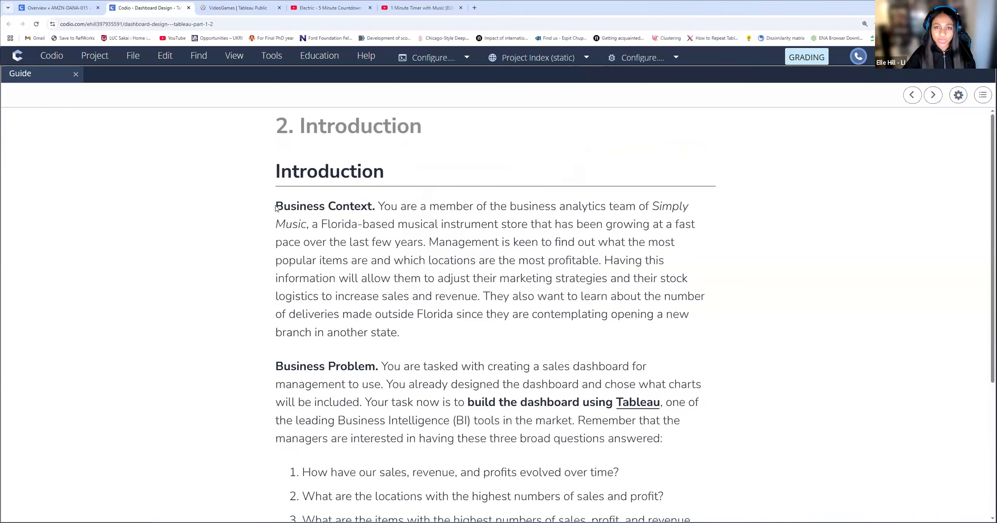
Read the Introduction's business context, business problem and analytical context, and advance to the What is Tableau page.
scroll(276, 209, down, 1)
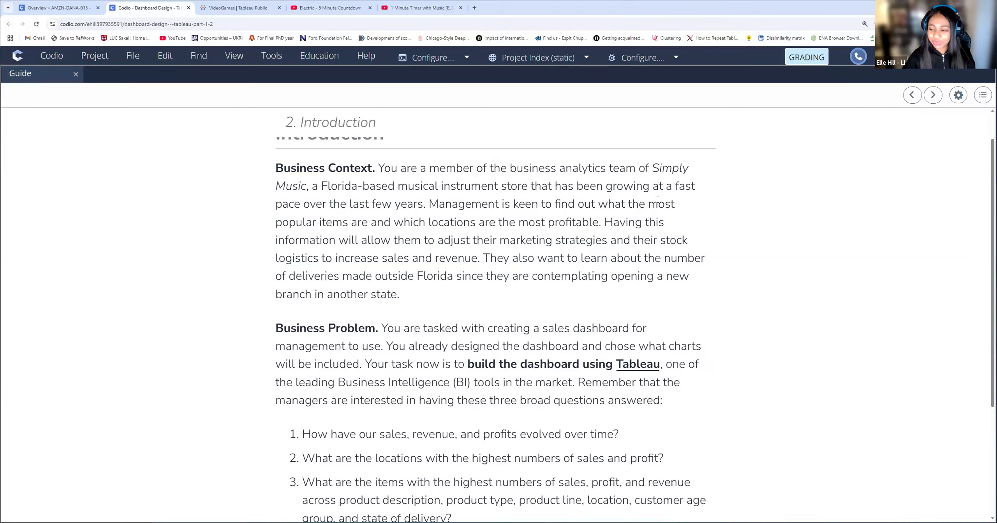
scroll(500, 198, down, 3)
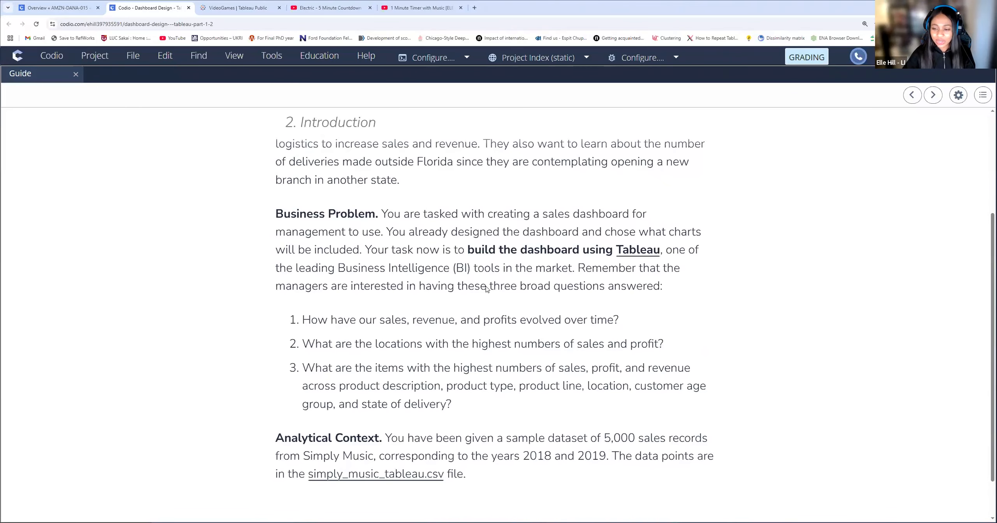
scroll(300, 269, down, 1)
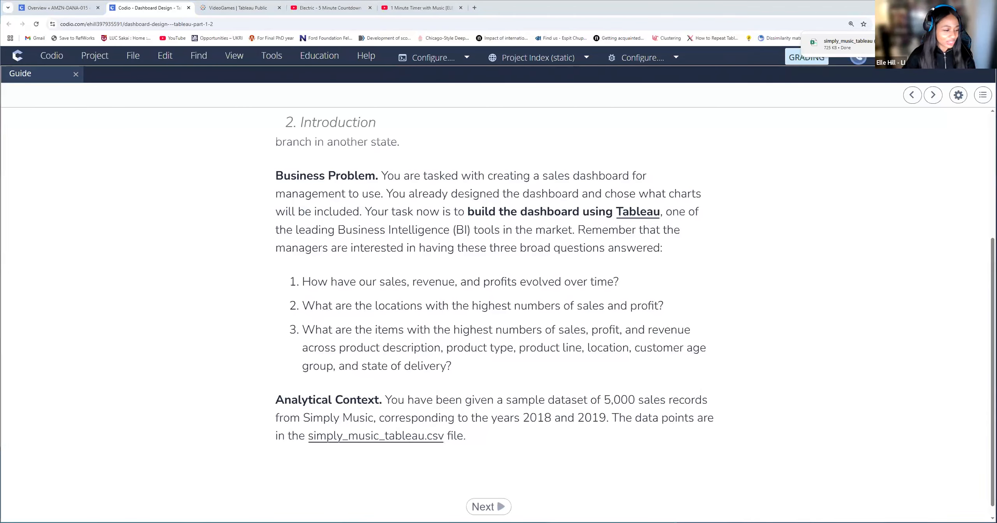
click(493, 506)
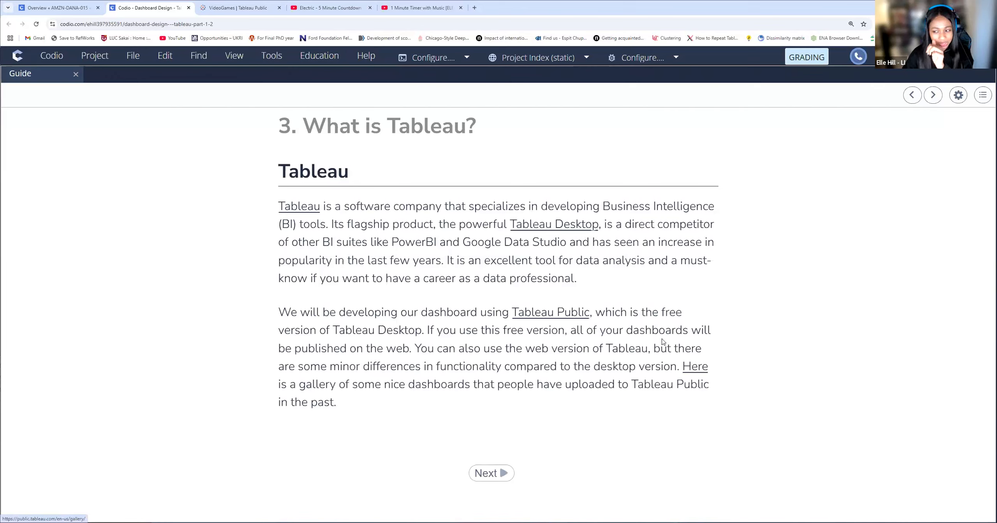
Switch to the VideoGames dashboard on Tableau Public and narrow its Year range to 1996–2004.
click(229, 8)
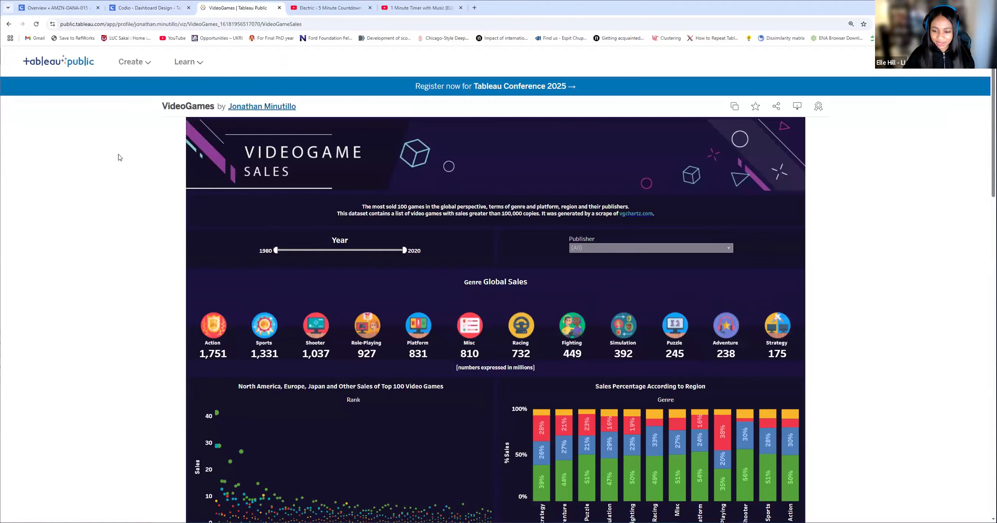
scroll(113, 204, down, 1)
scroll(113, 205, down, 1)
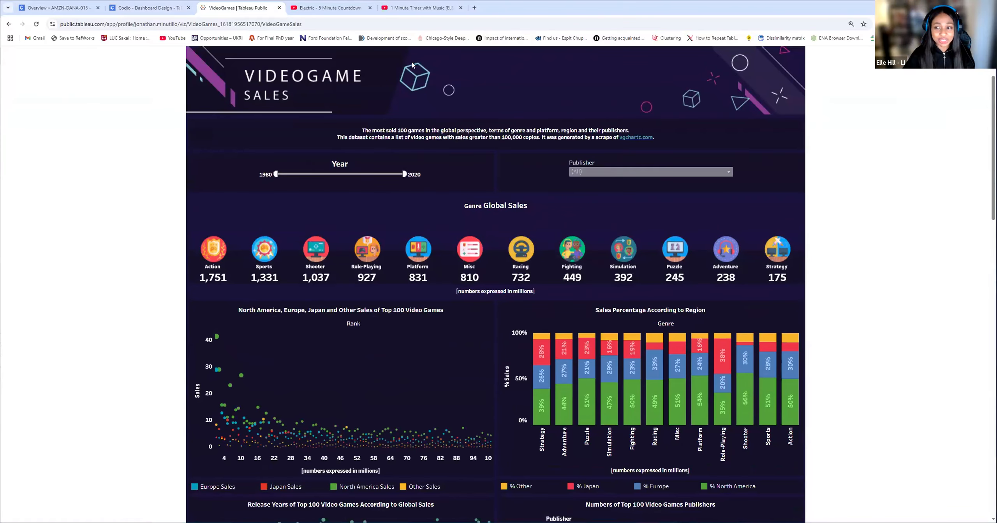
scroll(412, 65, up, 1)
scroll(465, 88, down, 1)
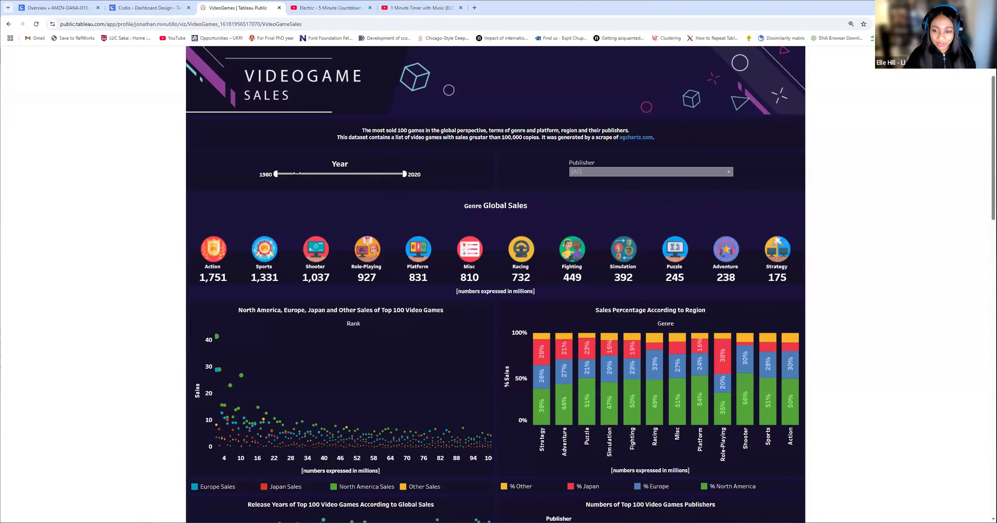
drag(314, 173, 326, 174)
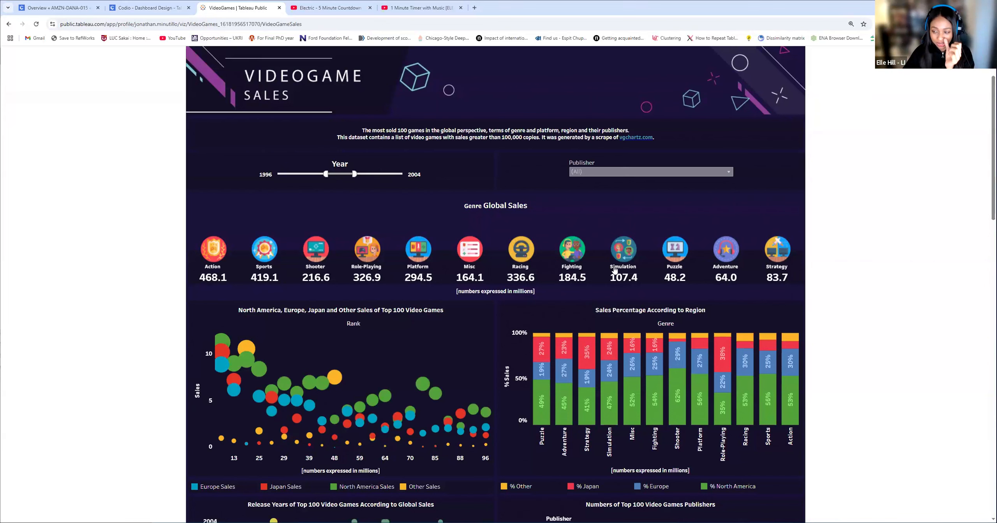
Examine the video game dashboard's genre totals, sales by rank and region, release years and publisher charts.
scroll(207, 246, down, 1)
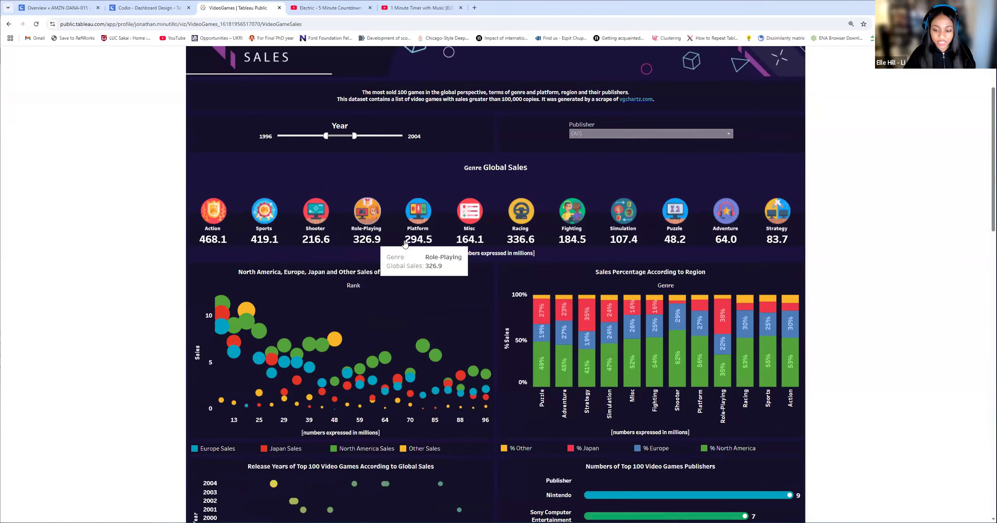
scroll(353, 317, down, 2)
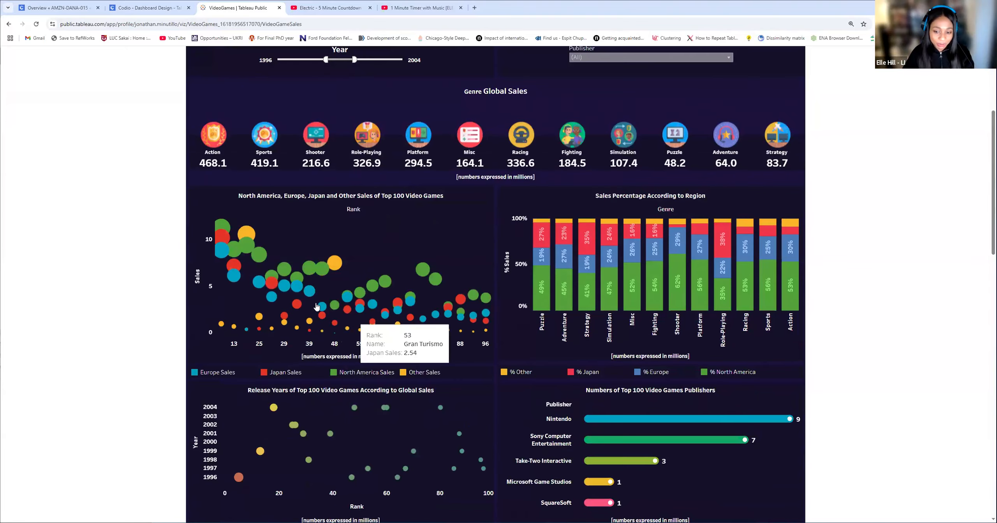
mouse_move(316, 305)
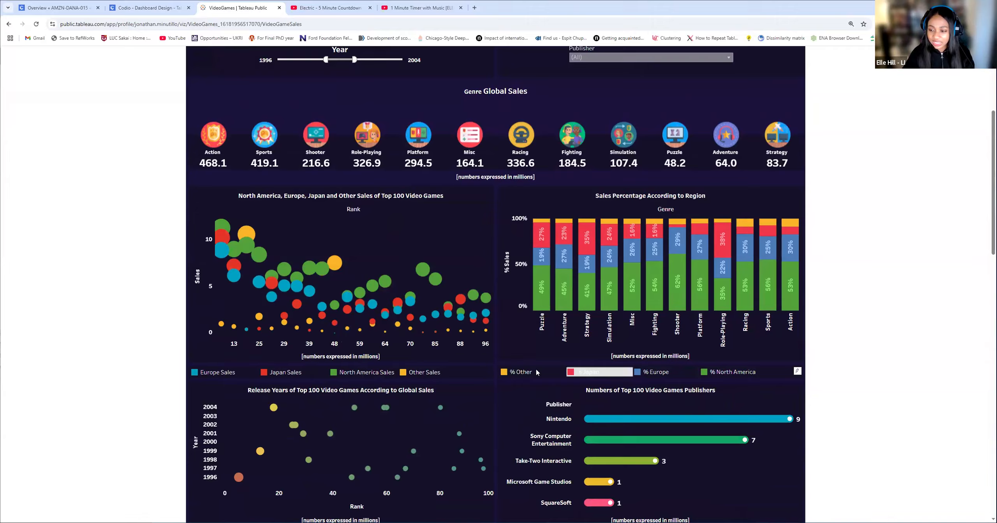
mouse_move(655, 294)
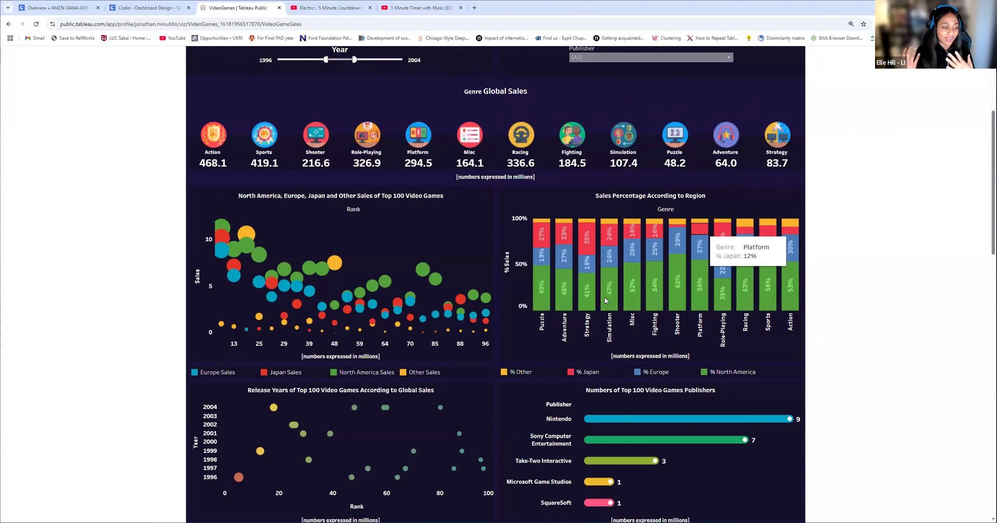
scroll(606, 300, down, 1)
scroll(605, 300, down, 2)
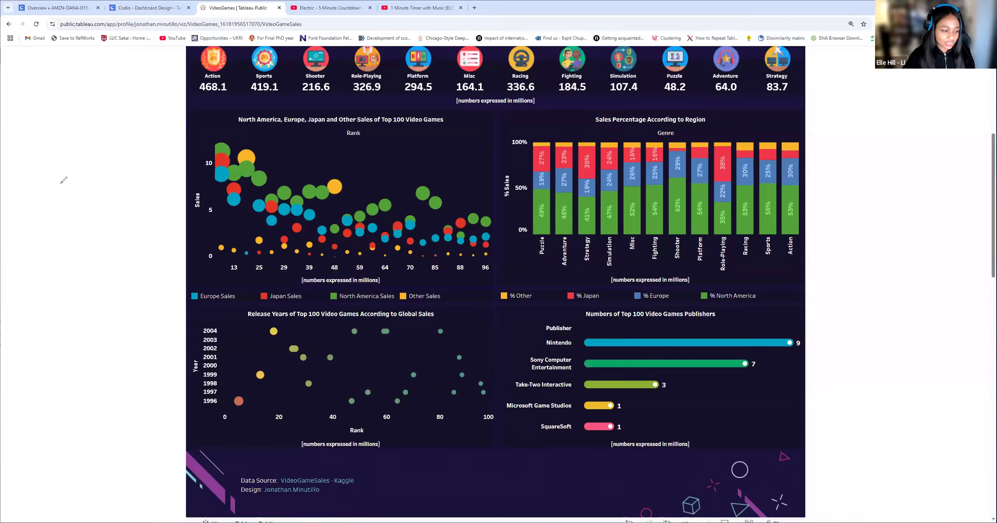
Return to the Codio lesson and review the planned Bird's-eye-view layout of scorecards, line charts and bar charts.
click(138, 8)
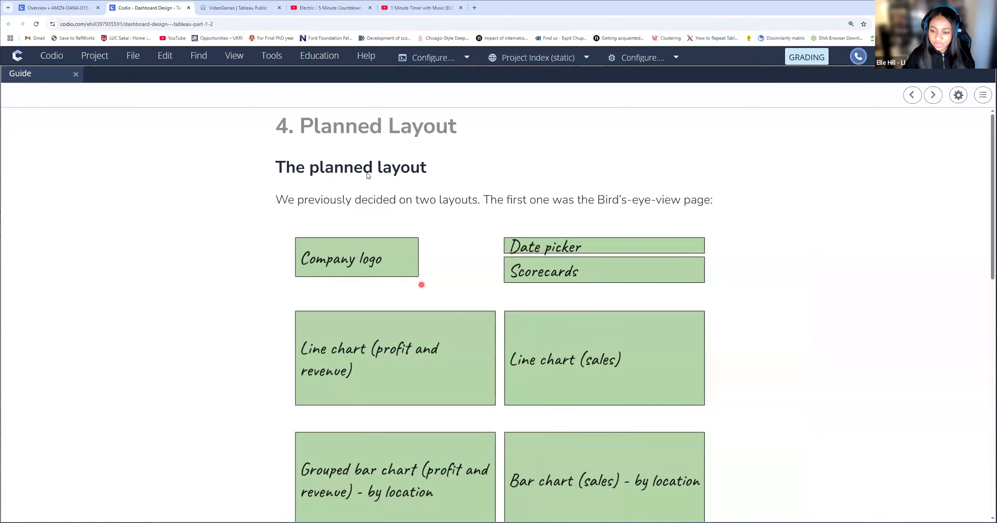
scroll(360, 153, down, 1)
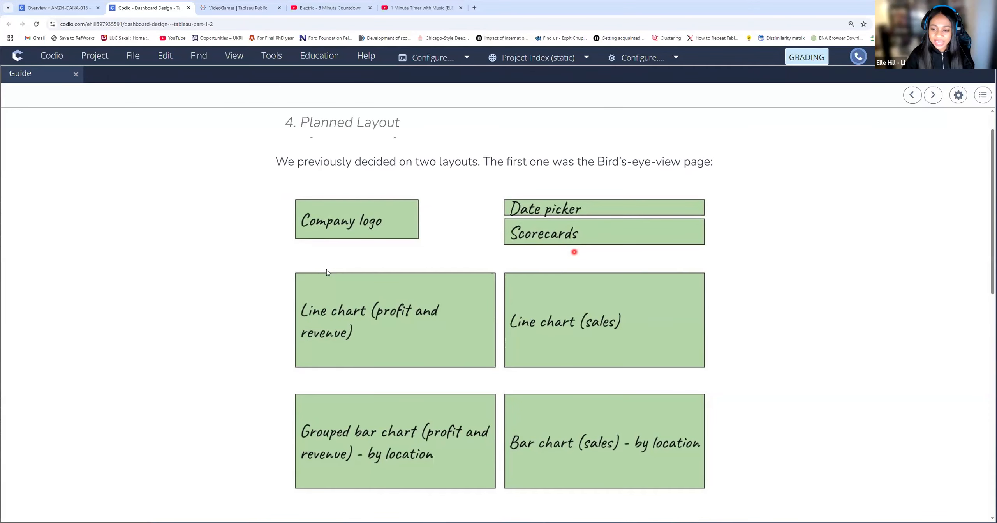
scroll(346, 305, down, 1)
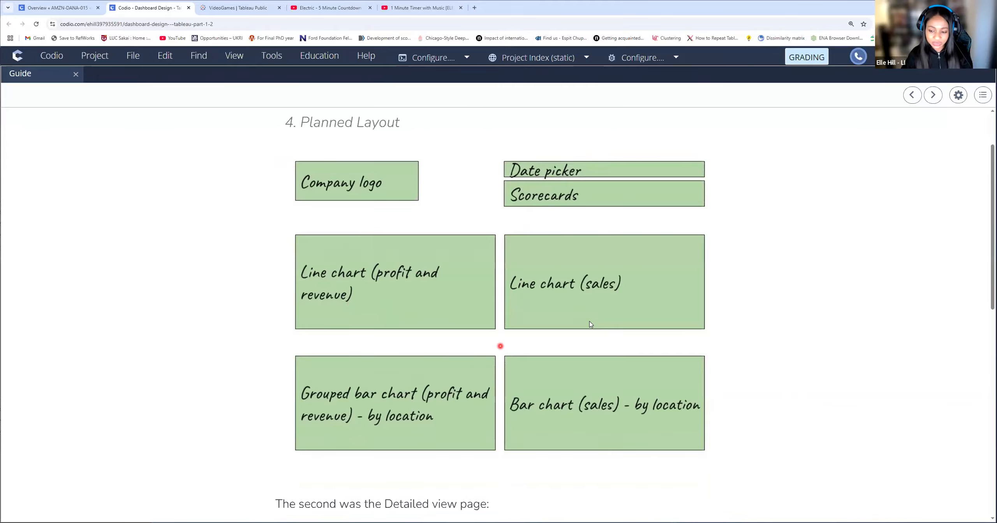
scroll(460, 353, down, 2)
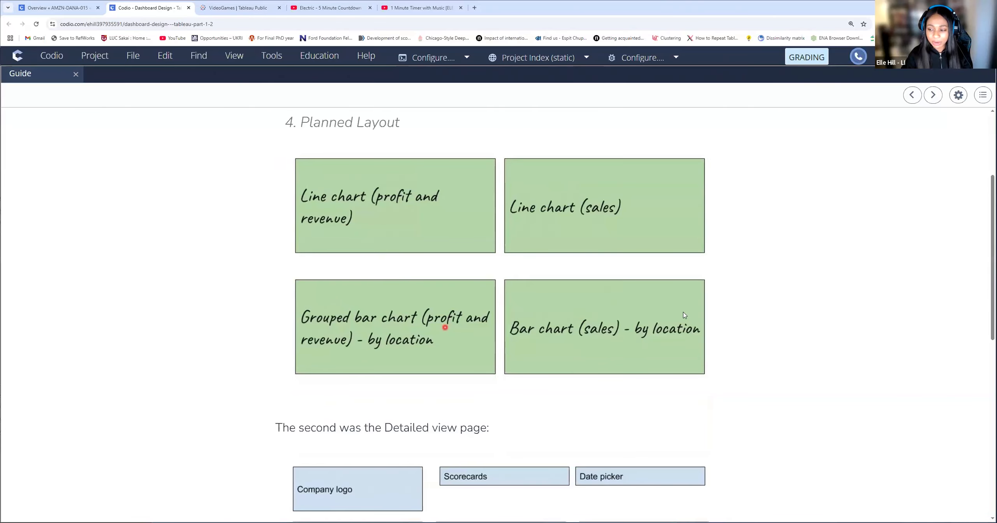
scroll(610, 350, up, 1)
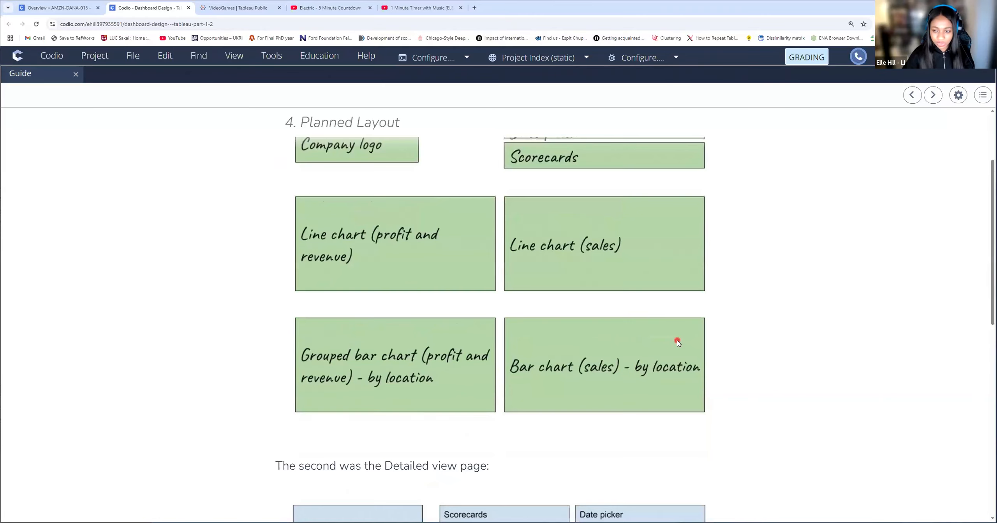
scroll(650, 310, up, 3)
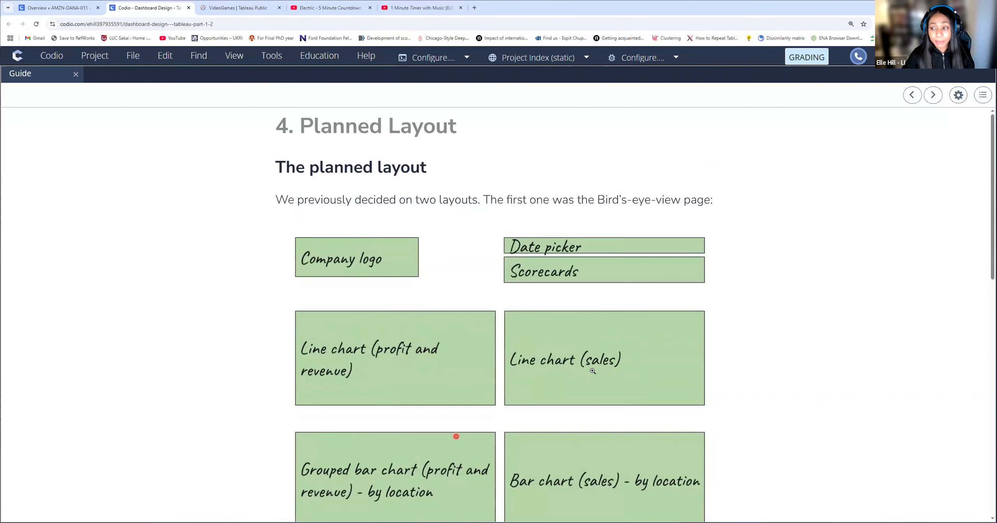
scroll(553, 351, down, 2)
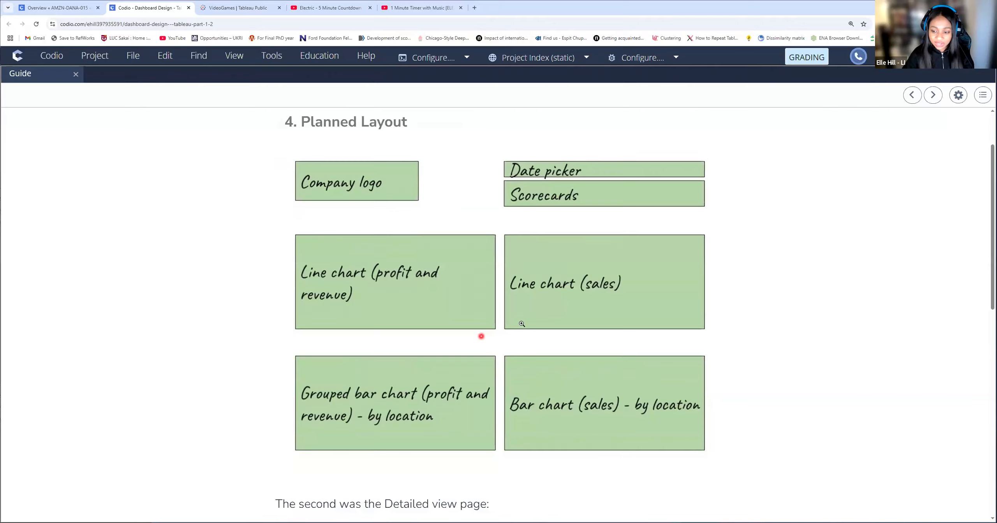
Review the planned Detailed view layout and the navigation sidebar note, and advance to the next lesson page.
scroll(328, 291, down, 6)
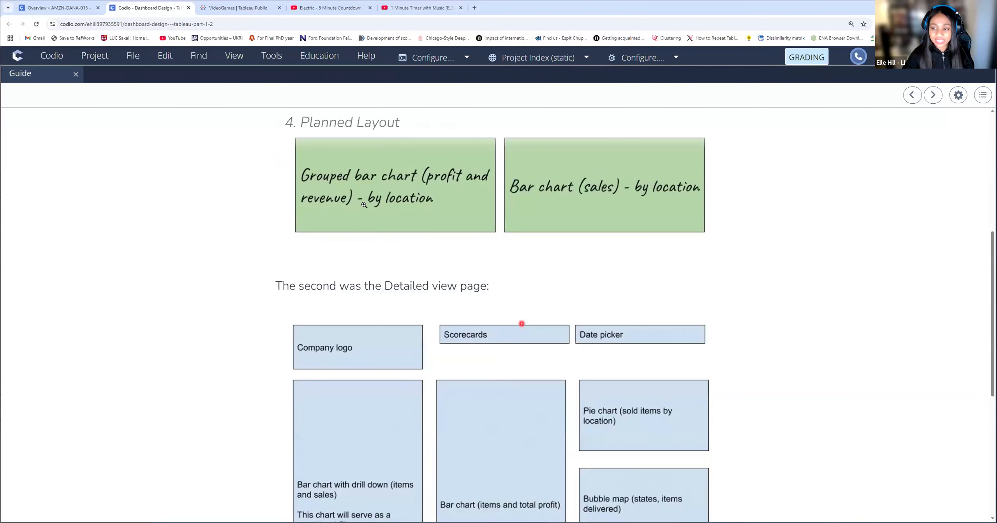
scroll(363, 204, down, 2)
scroll(369, 223, down, 1)
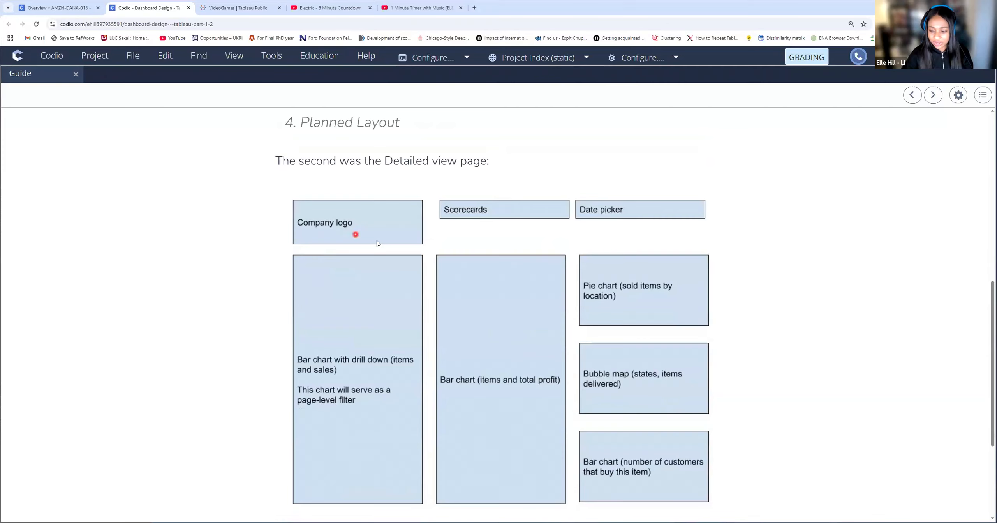
scroll(382, 253, down, 4)
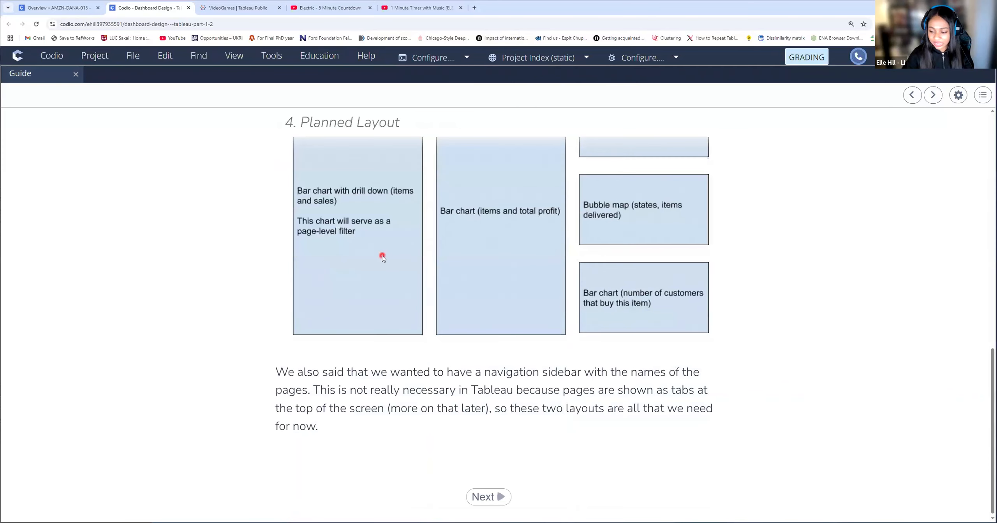
click(501, 496)
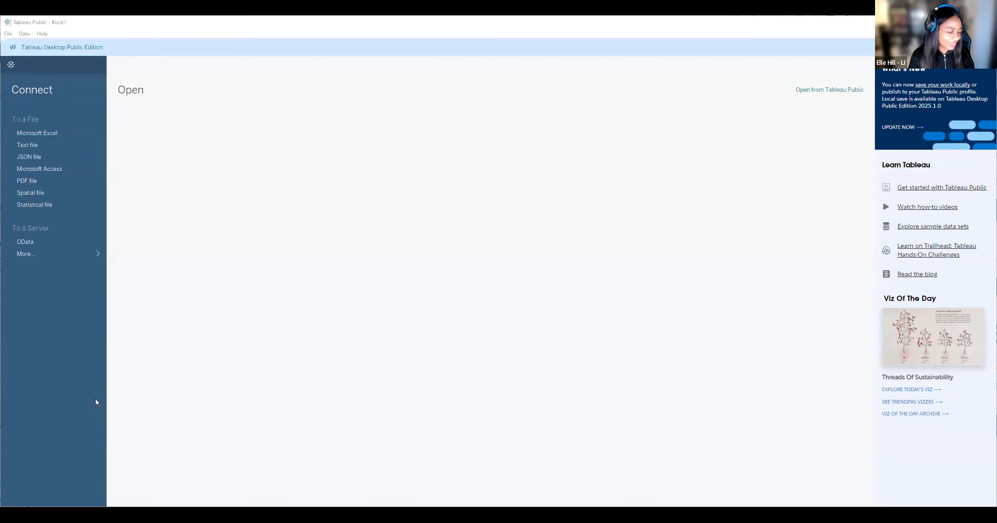
In Tableau Public desktop, connect to the text file simply_music_tableau (4) from Downloads and open the Sheet 1 worksheet.
click(239, 381)
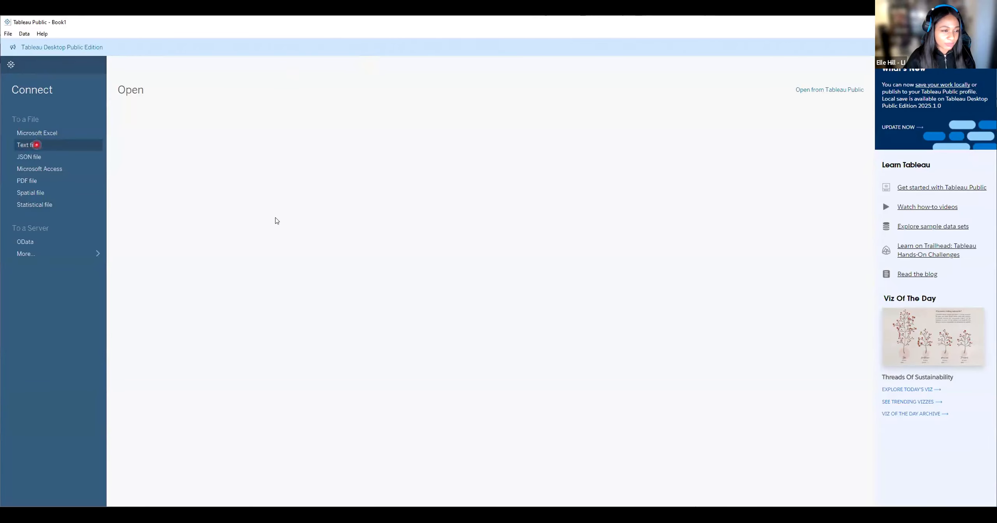
click(39, 144)
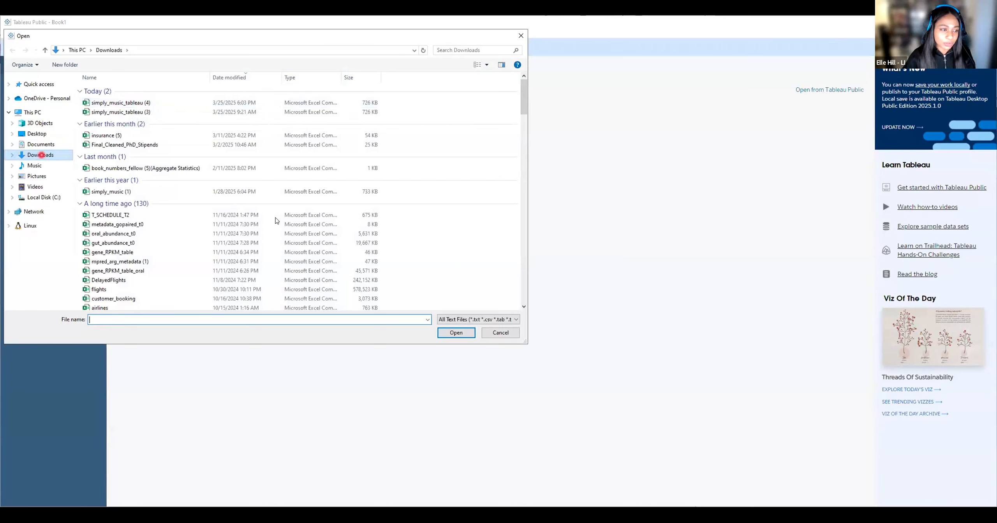
click(112, 103)
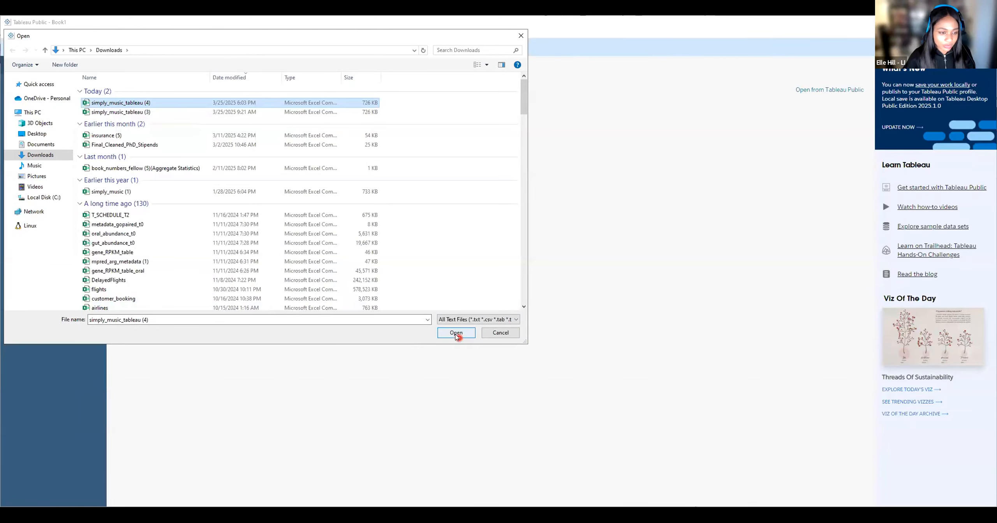
click(458, 336)
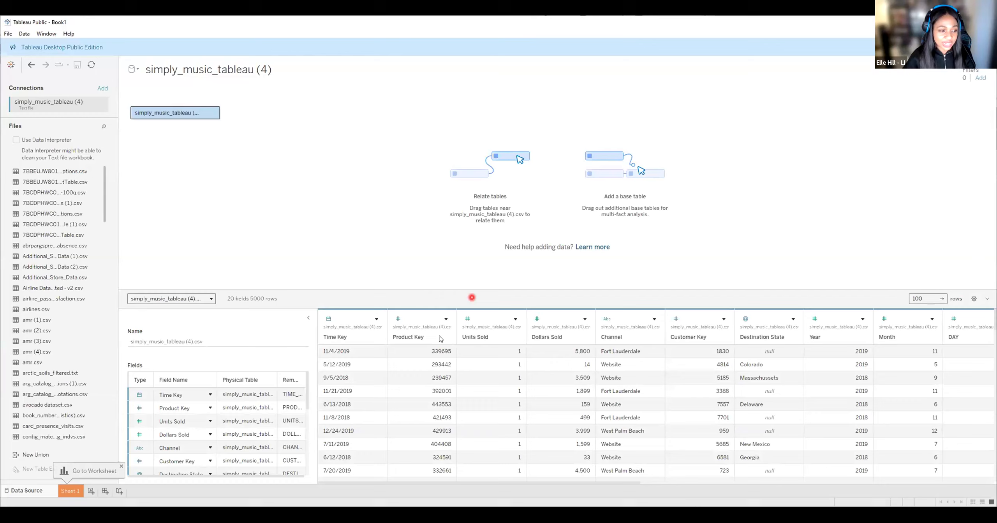
click(421, 288)
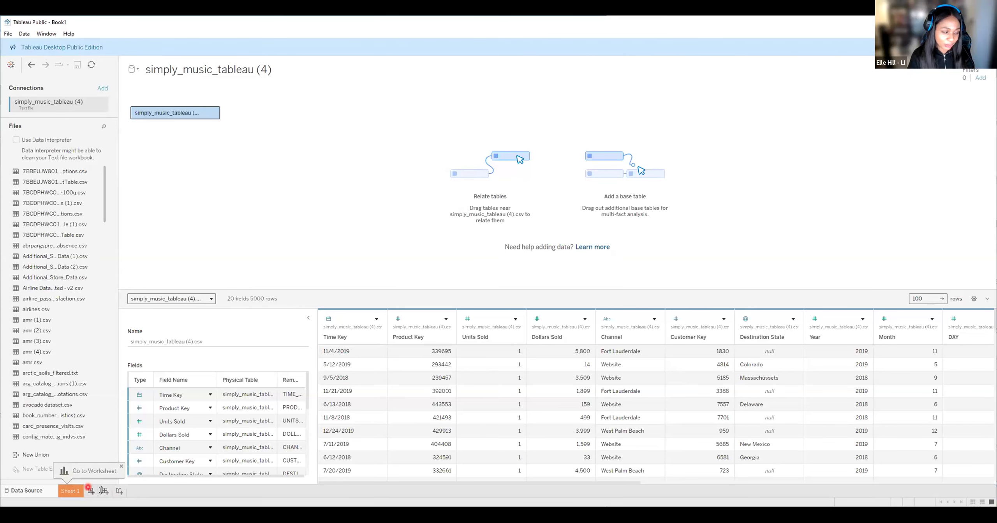
click(69, 492)
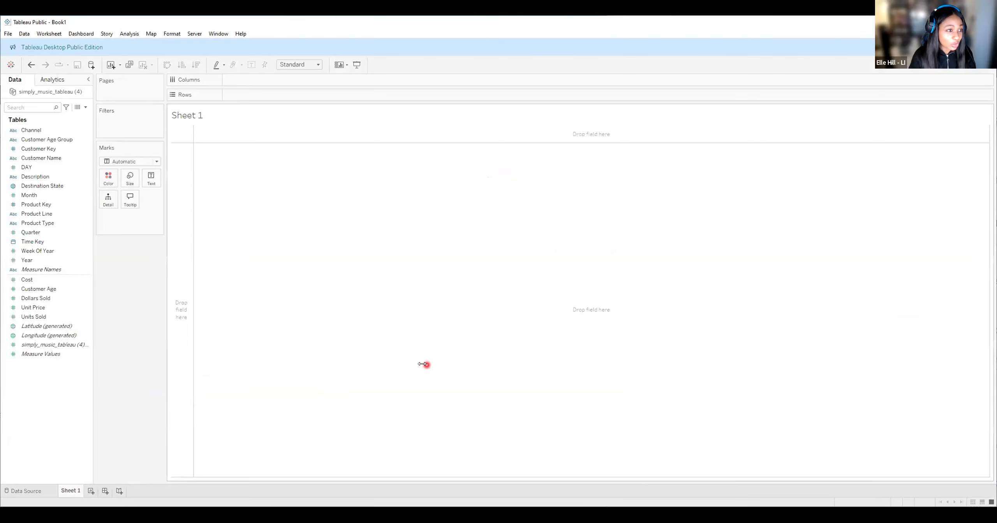
Review the dimension and measure fields of the simply_music_tableau (4) data source, such as Product Type, Destination State and Unit Price.
click(67, 134)
click(45, 304)
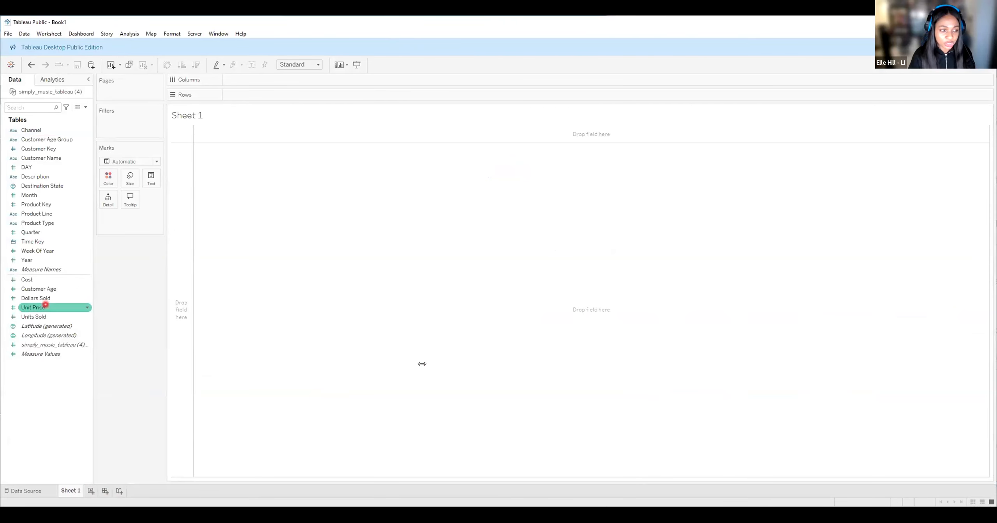
click(59, 223)
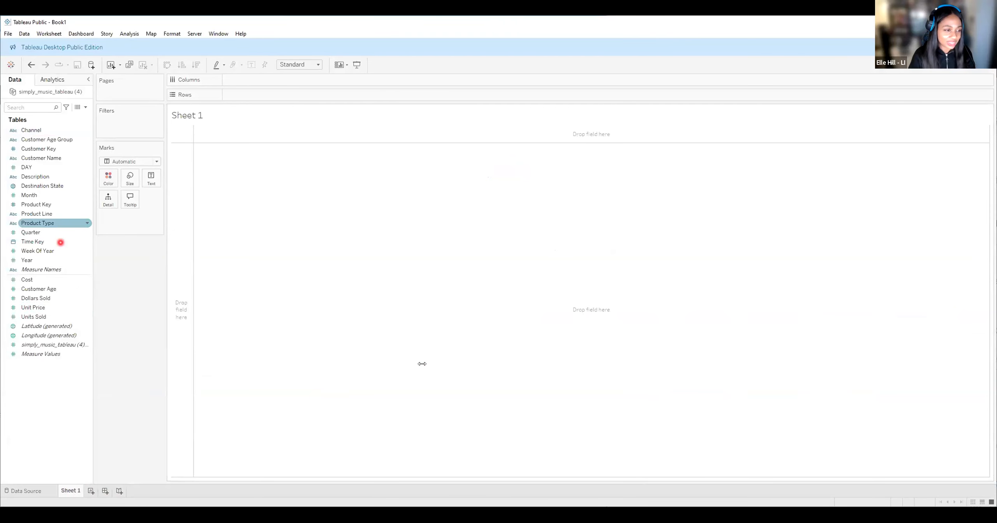
click(55, 186)
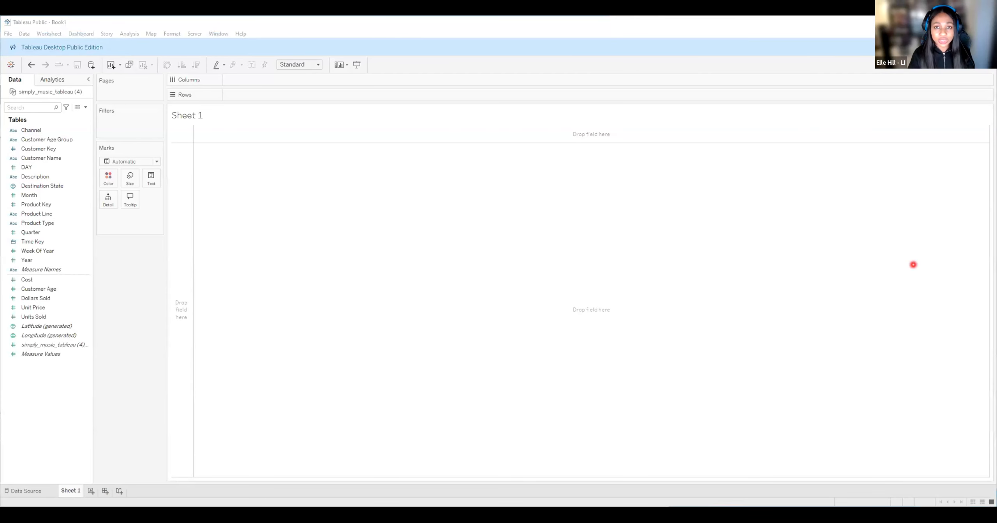
click(43, 159)
click(30, 232)
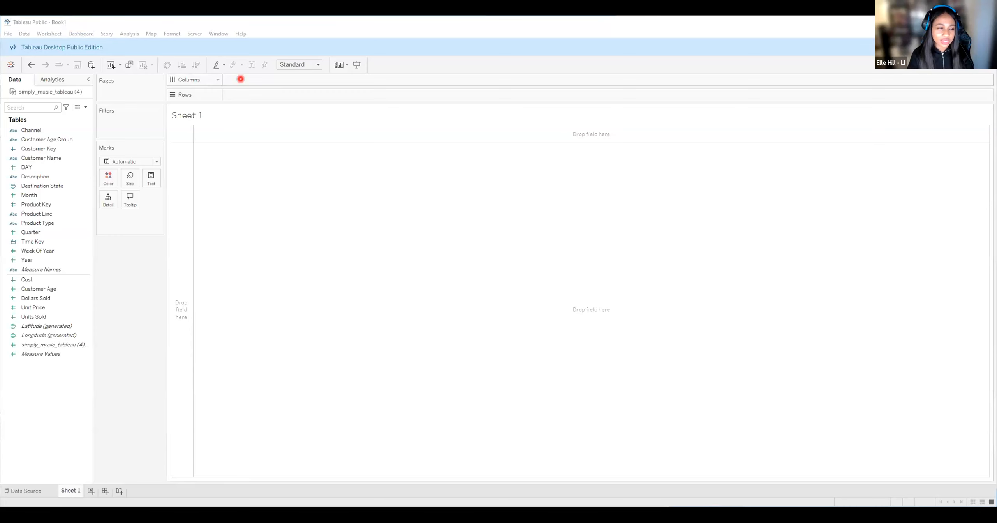
click(49, 147)
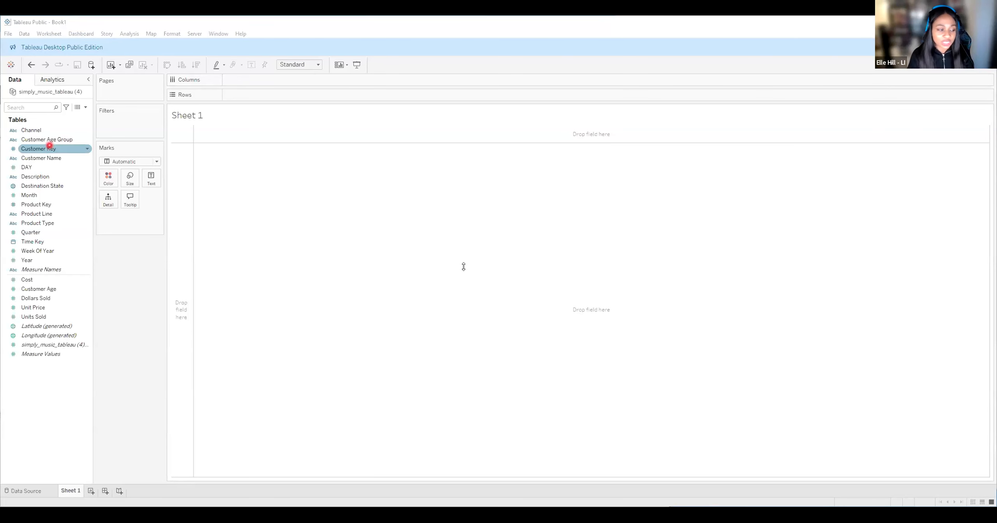
click(471, 278)
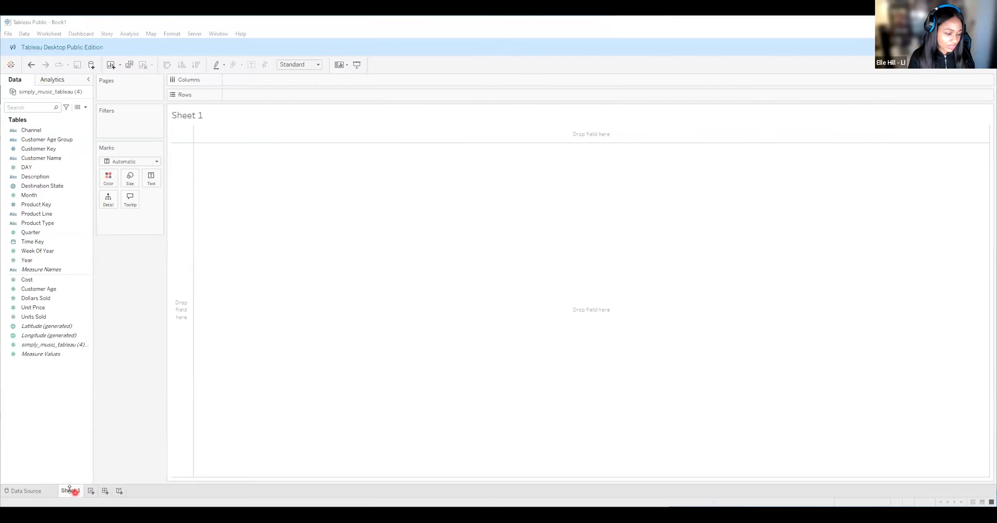
Rename the Sheet 1 worksheet as Location of Sales.
double_click(70, 490)
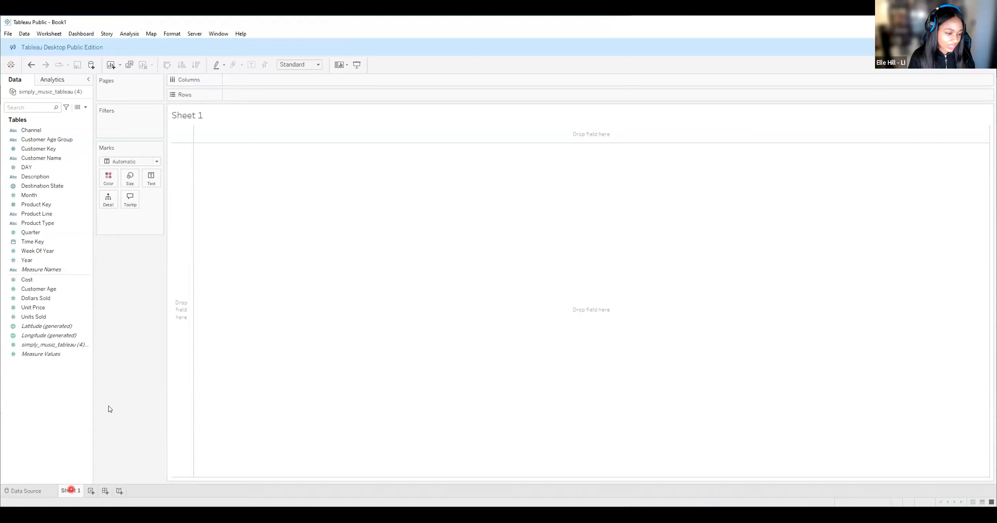
right_click(72, 489)
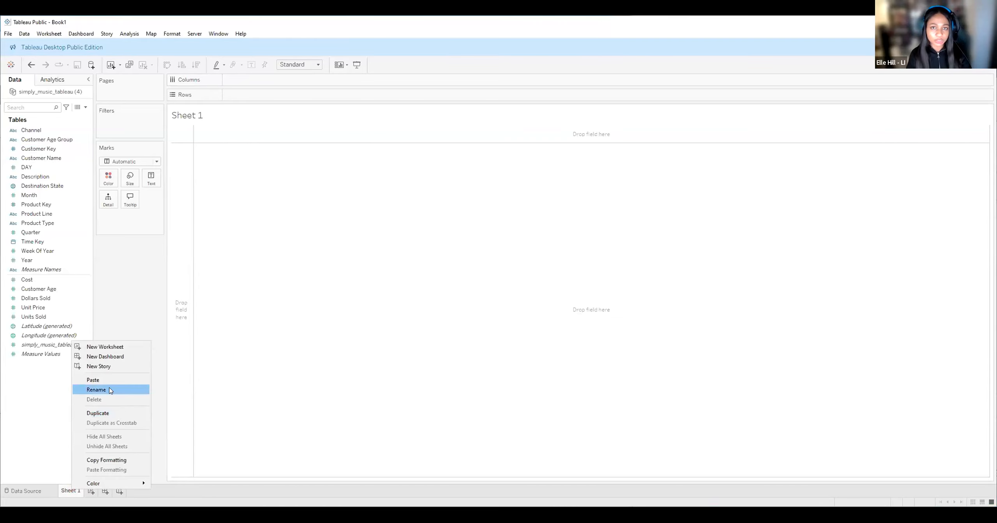
click(69, 489)
double_click(70, 489)
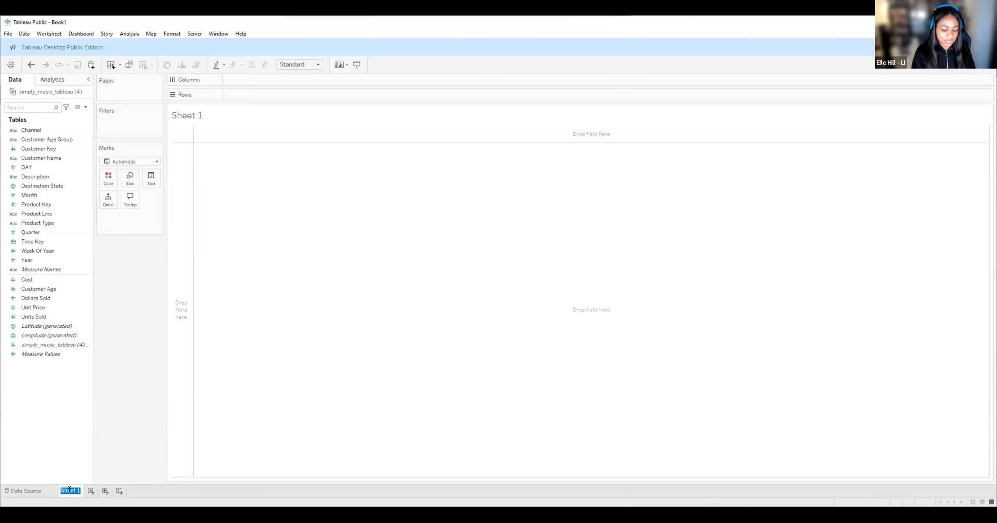
text(4)
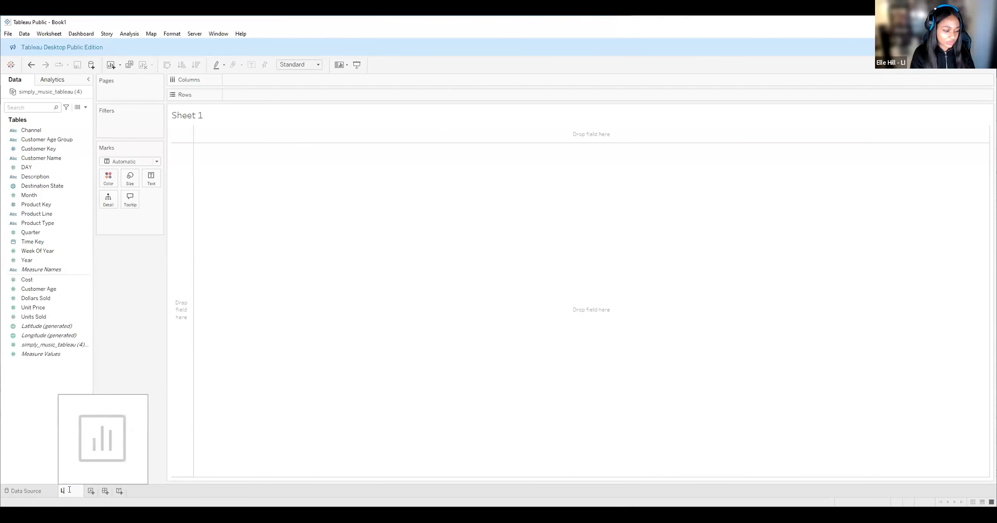
text(ocation of Sales)
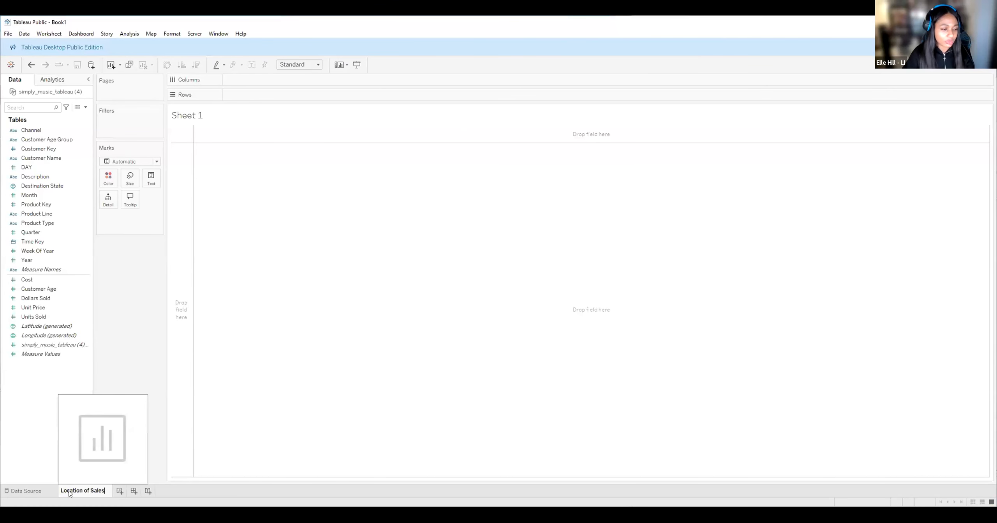
key(Return)
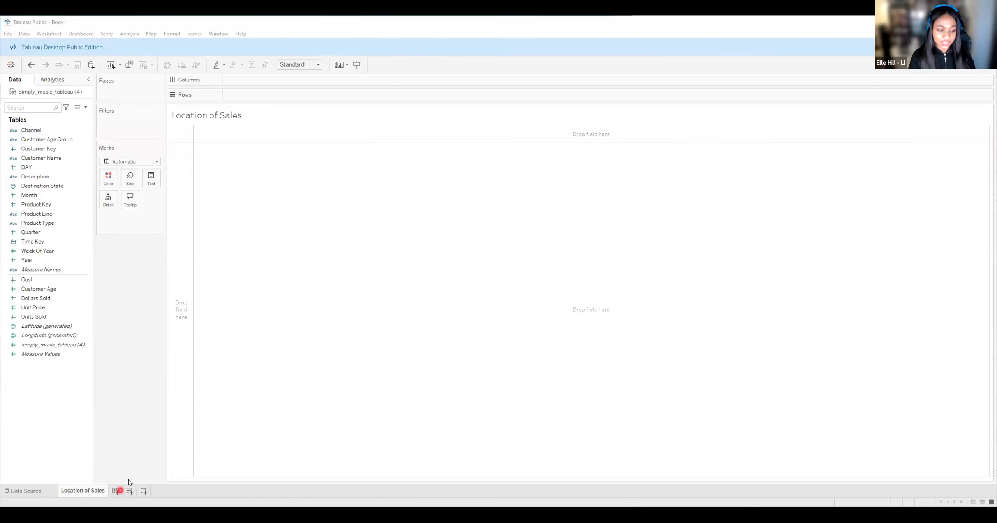
Add a second blank worksheet and a new dashboard to the workbook, and review the sheets available for the dashboard.
click(117, 491)
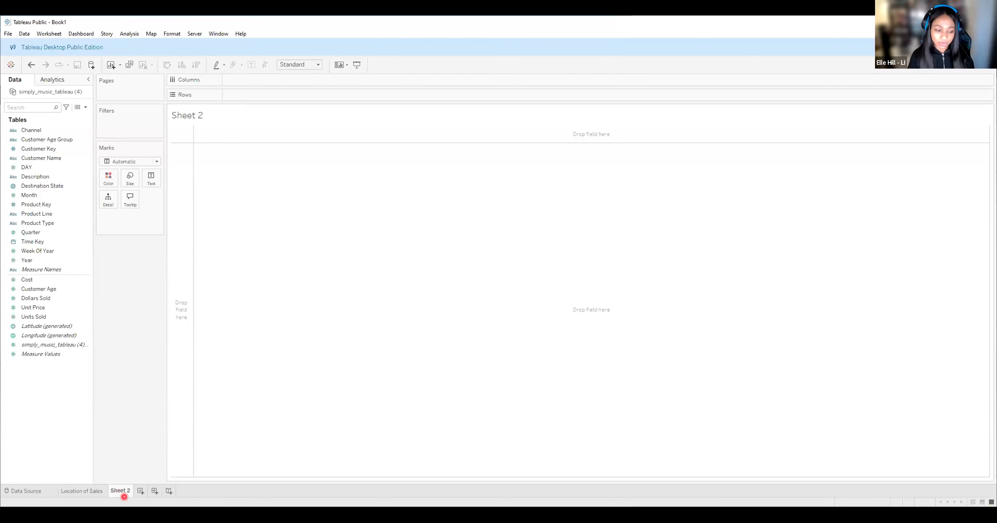
click(154, 491)
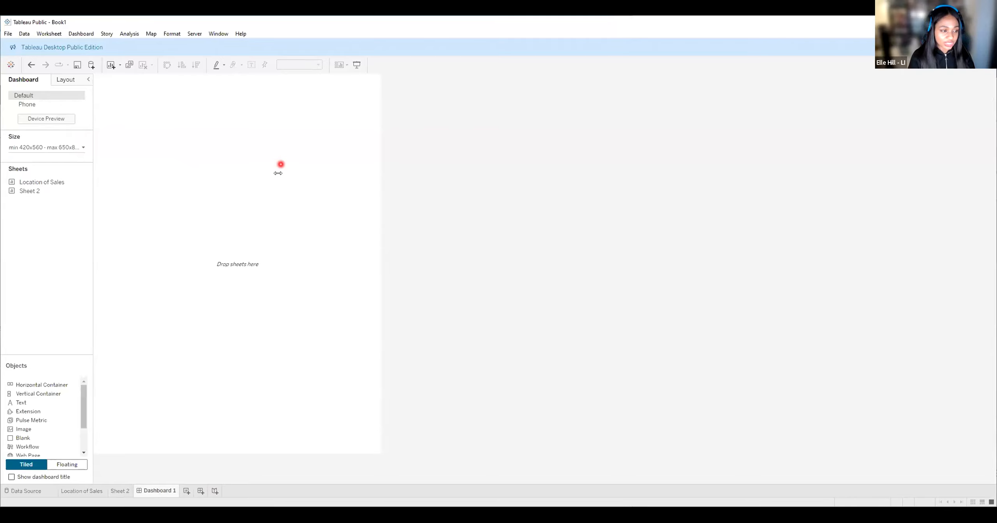
drag(33, 182, 31, 180)
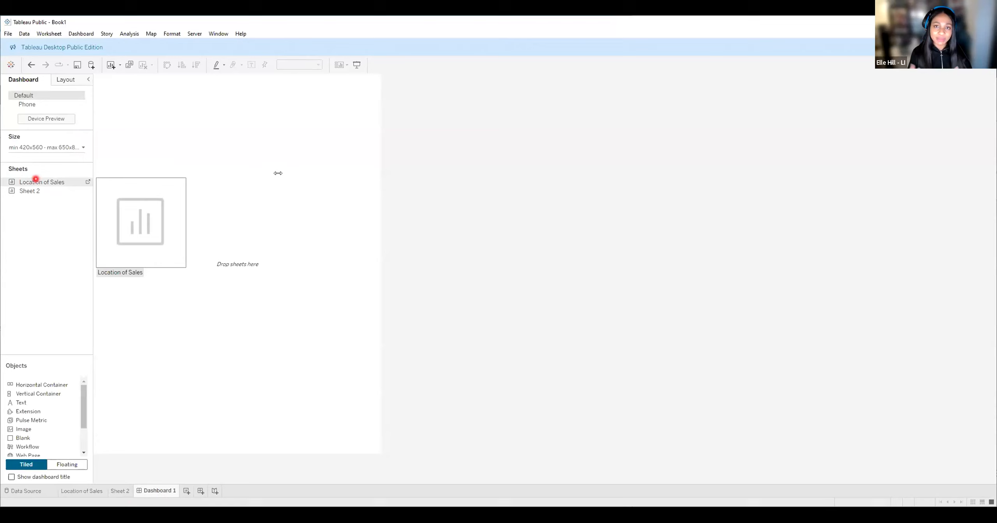
drag(36, 179, 39, 199)
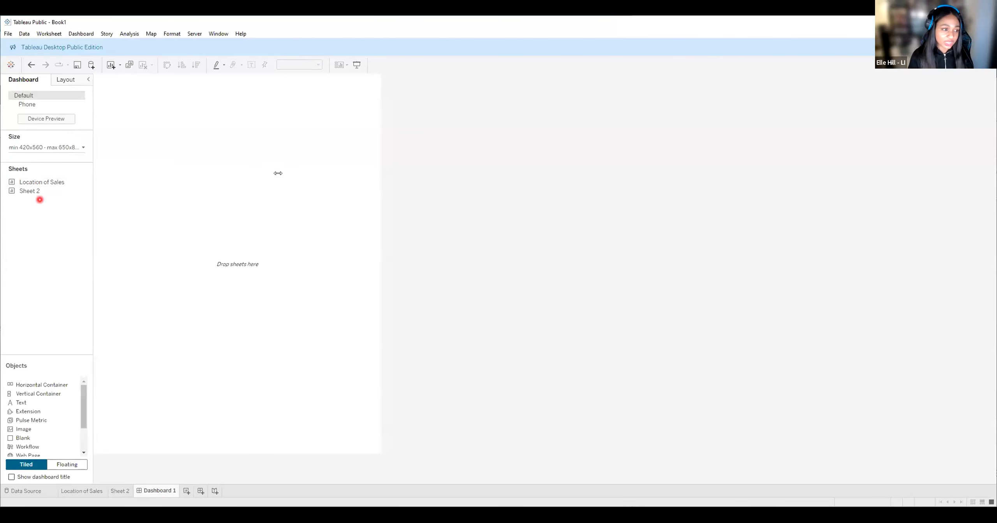
mouse_move(42, 182)
mouse_down()
mouse_move(169, 191)
mouse_move(35, 181)
mouse_up()
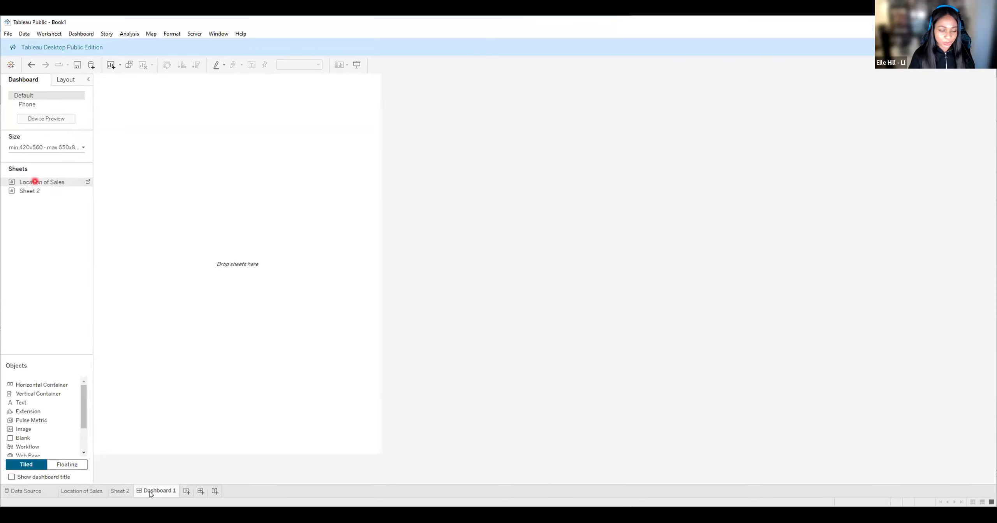
Rename the new dashboard as Birds Eye View.
mouse_move(151, 493)
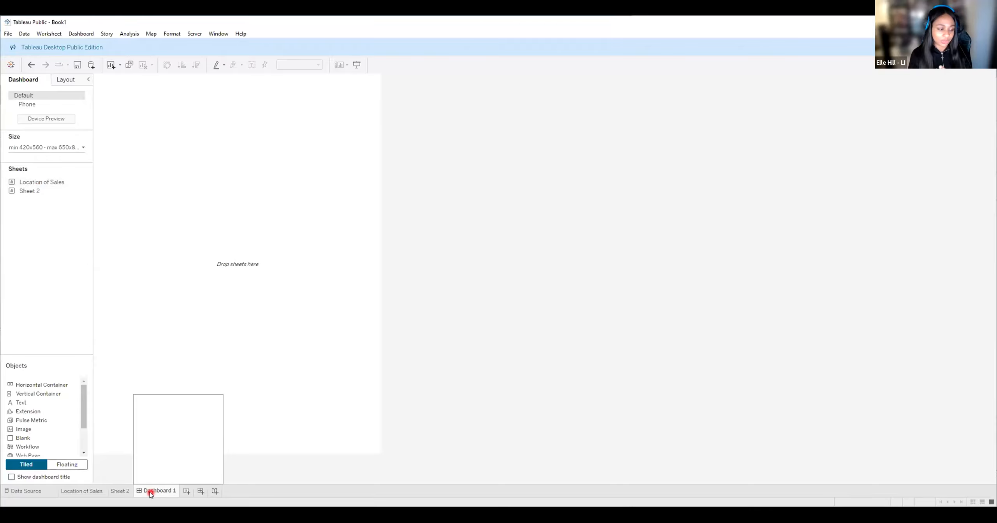
click(152, 490)
double_click(152, 491)
text(Bi)
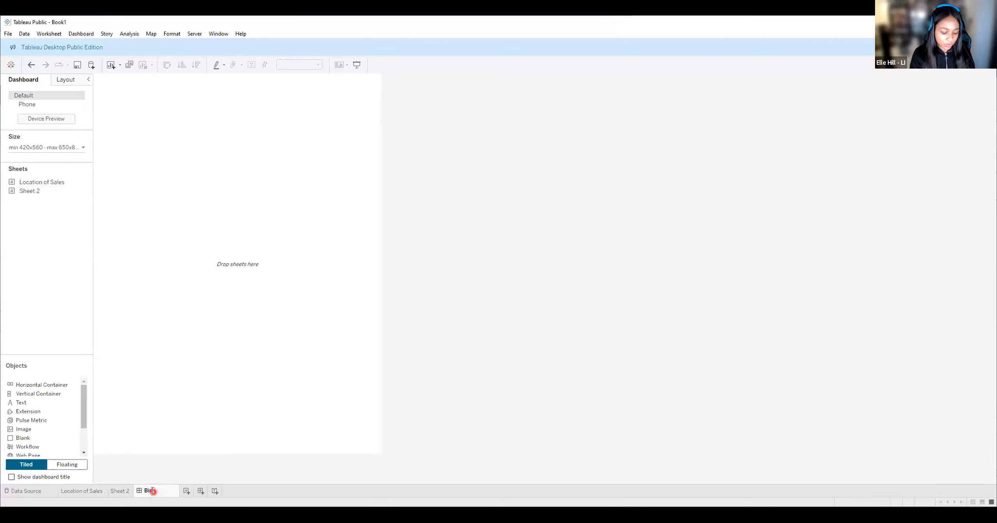
text(rds Eye Vi)
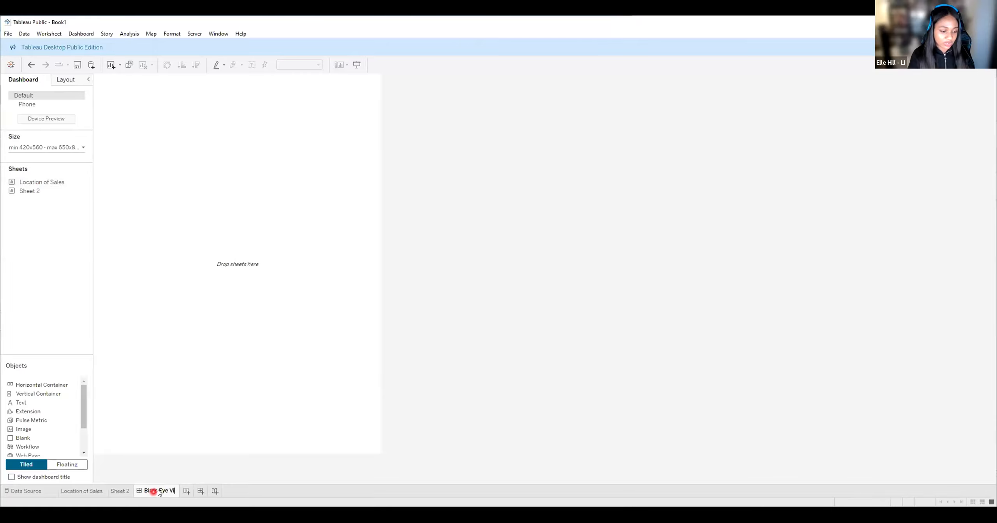
text(ew)
Add another dashboard to the workbook and name it Detailed View.
click(205, 491)
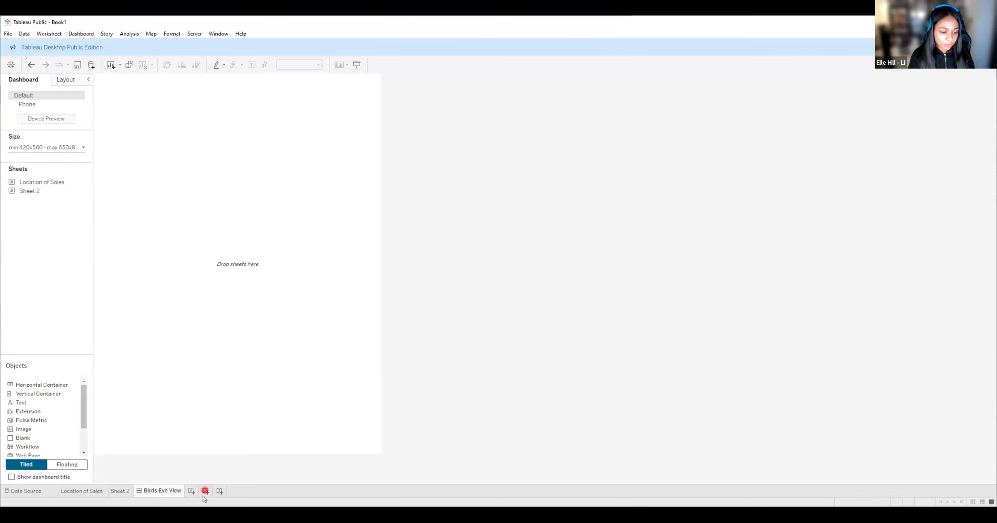
click(201, 501)
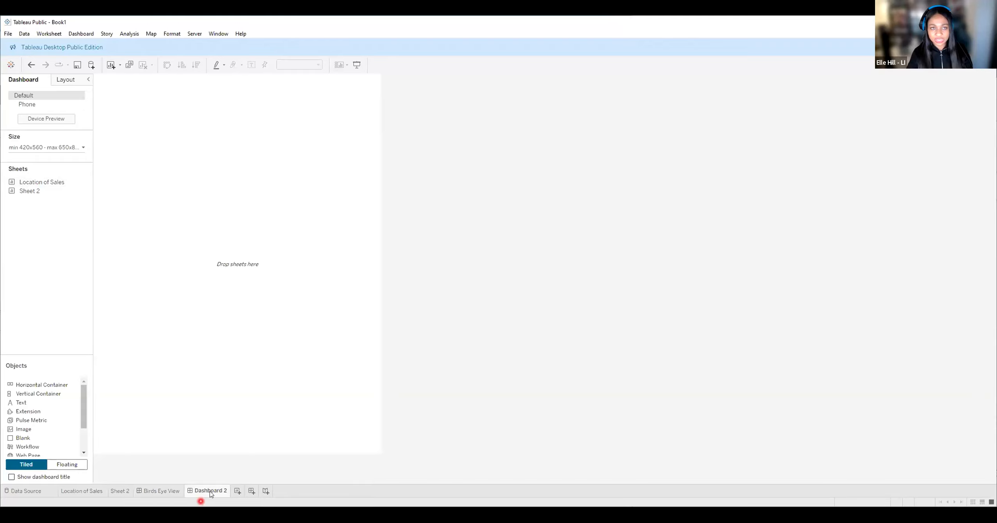
click(210, 490)
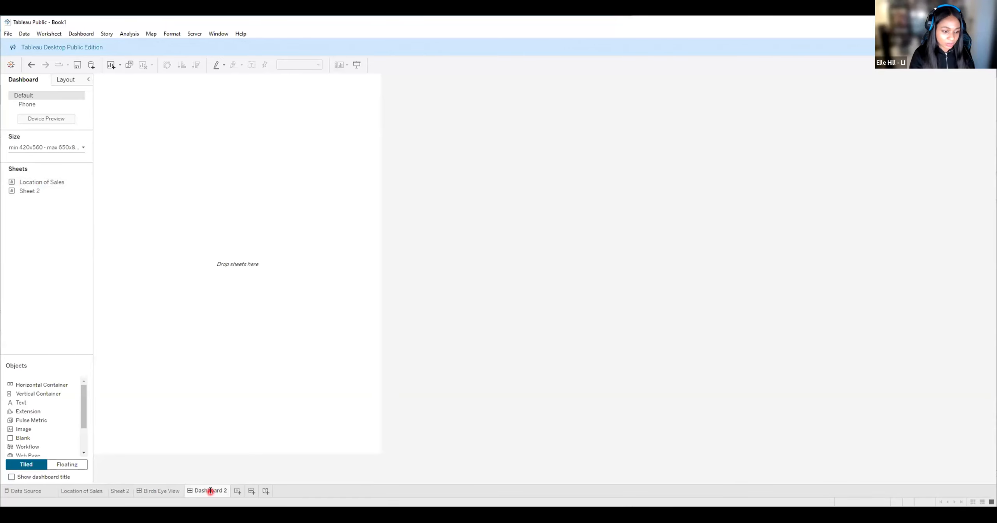
double_click(210, 491)
text(D)
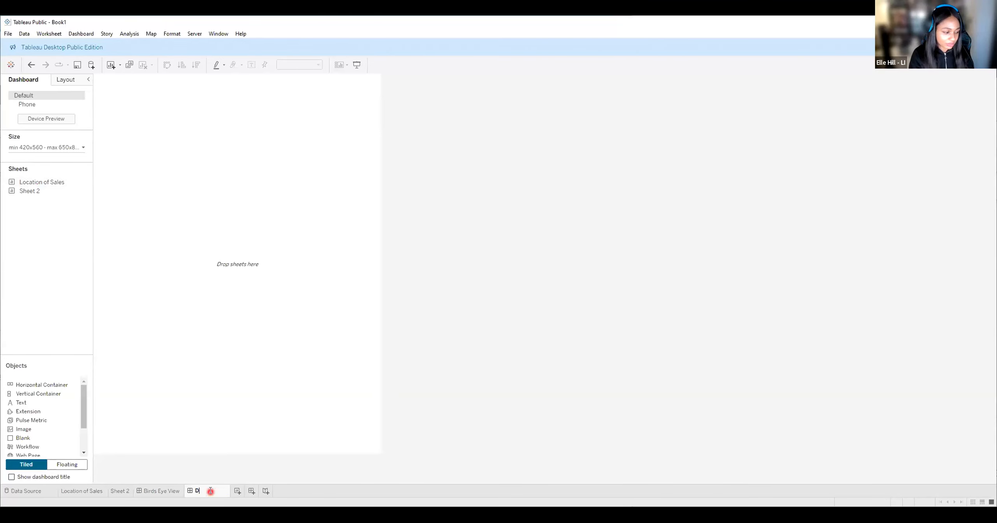
text(etailed)
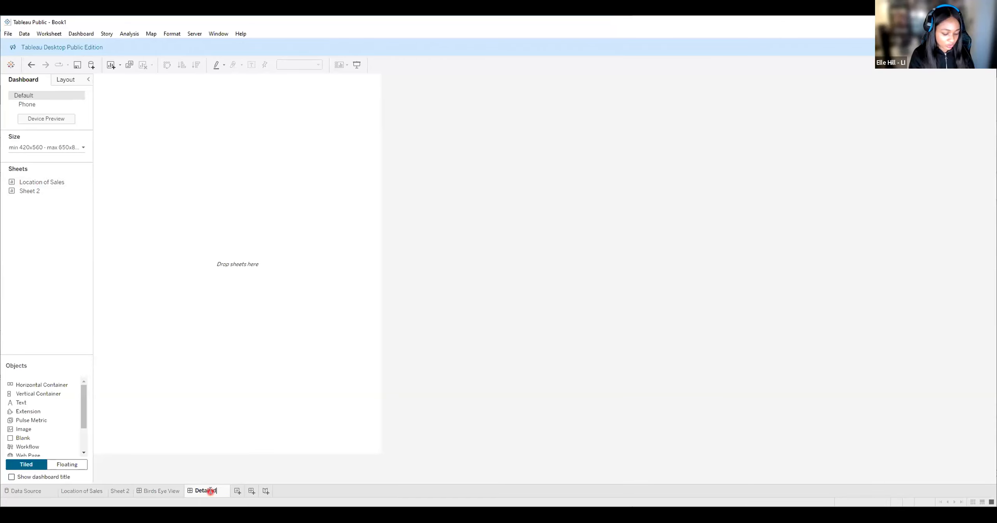
text( View)
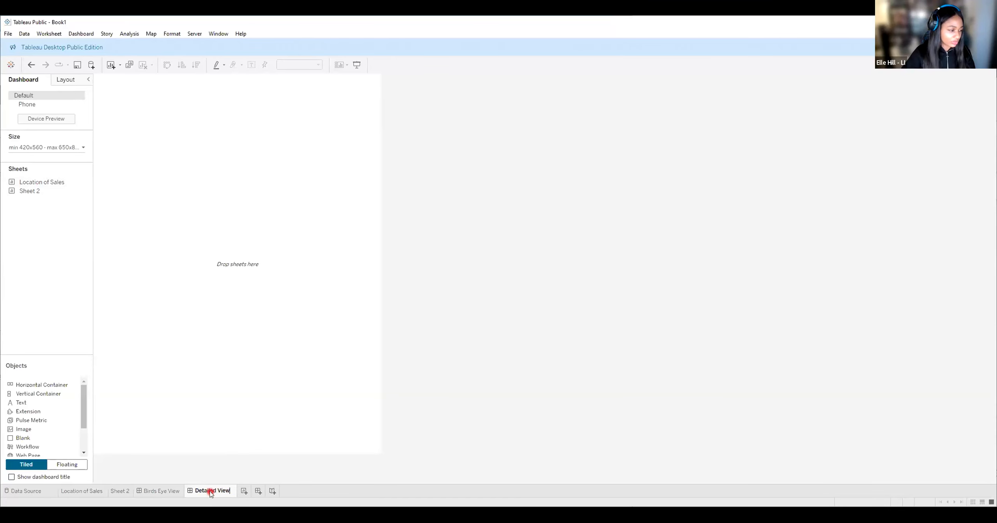
key(Return)
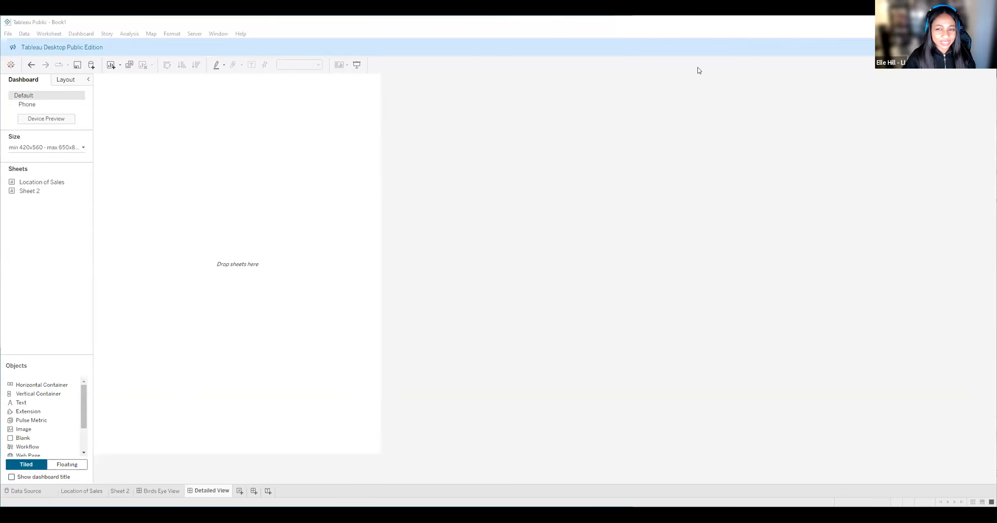
Open the Data Source page and look through the workbook's file and save options.
click(30, 492)
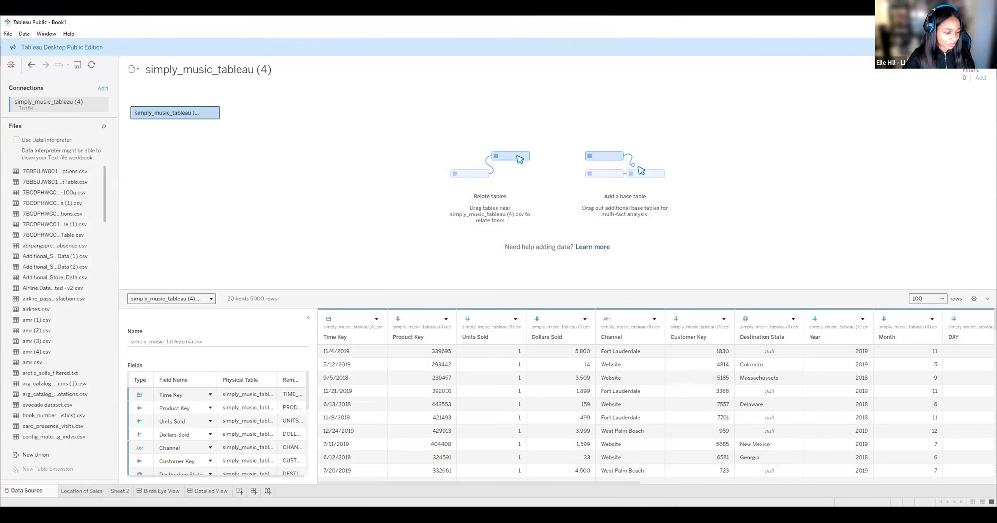
click(8, 33)
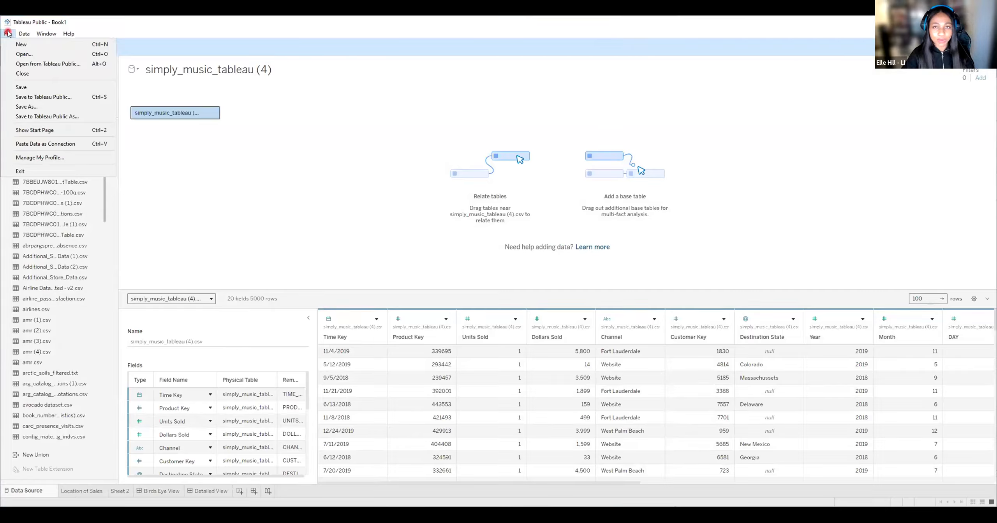
click(292, 37)
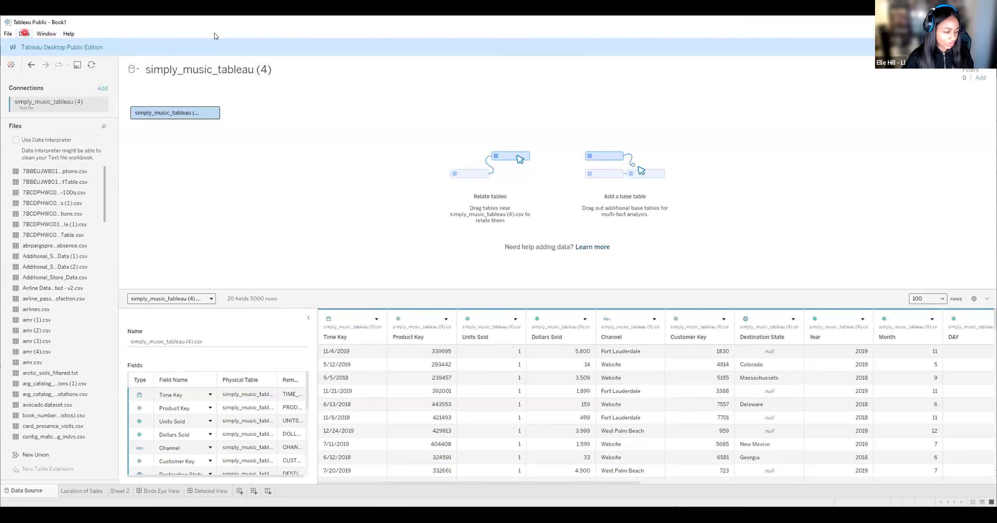
Return to the Birds Eye View dashboard and look through the available interface languages without changing the current one.
click(159, 491)
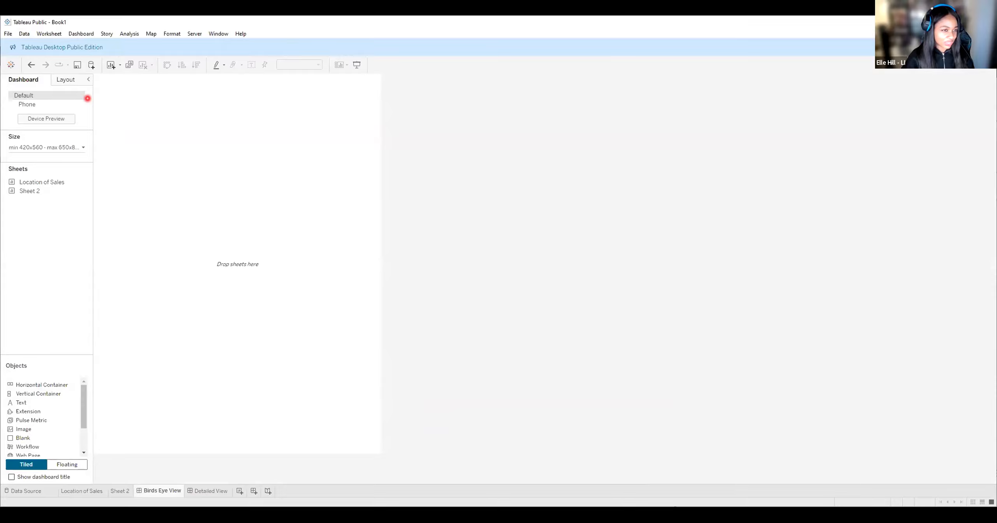
click(240, 34)
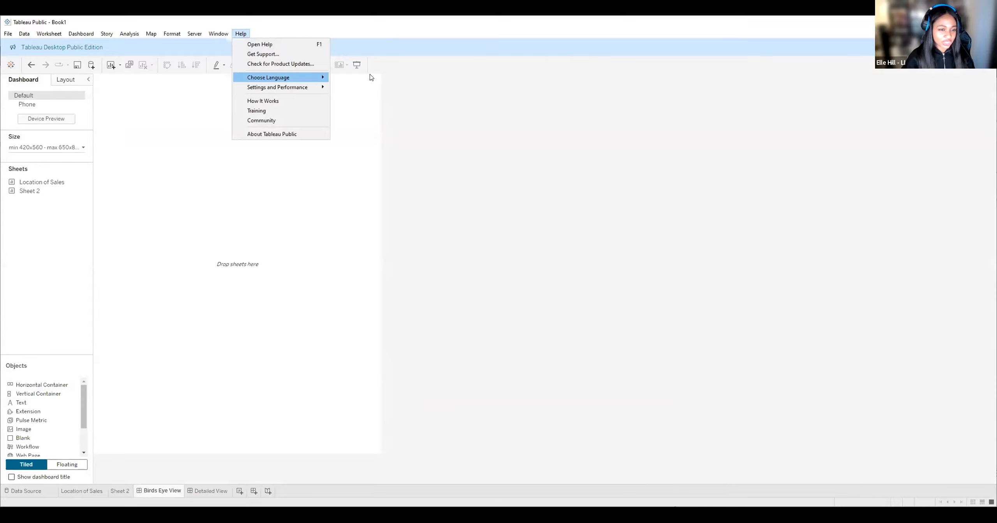
mouse_move(272, 78)
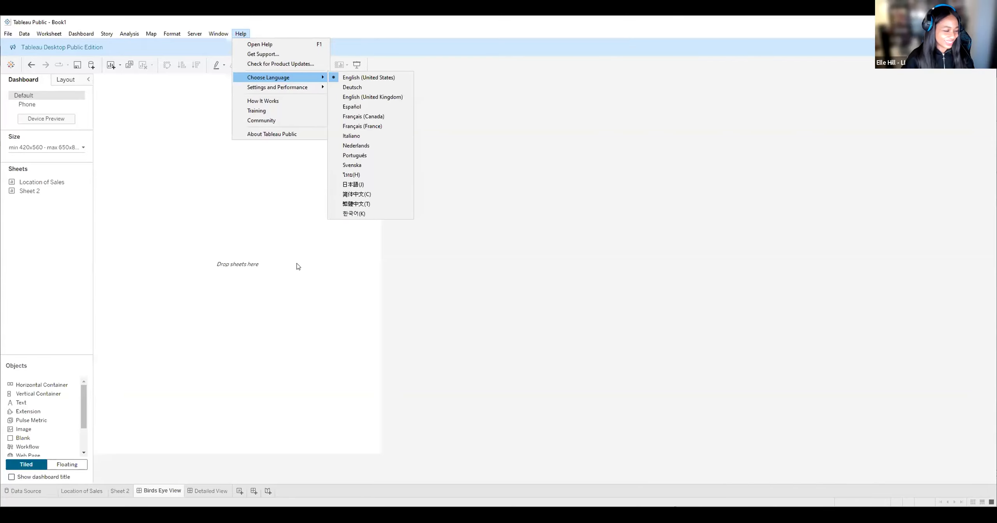
click(213, 491)
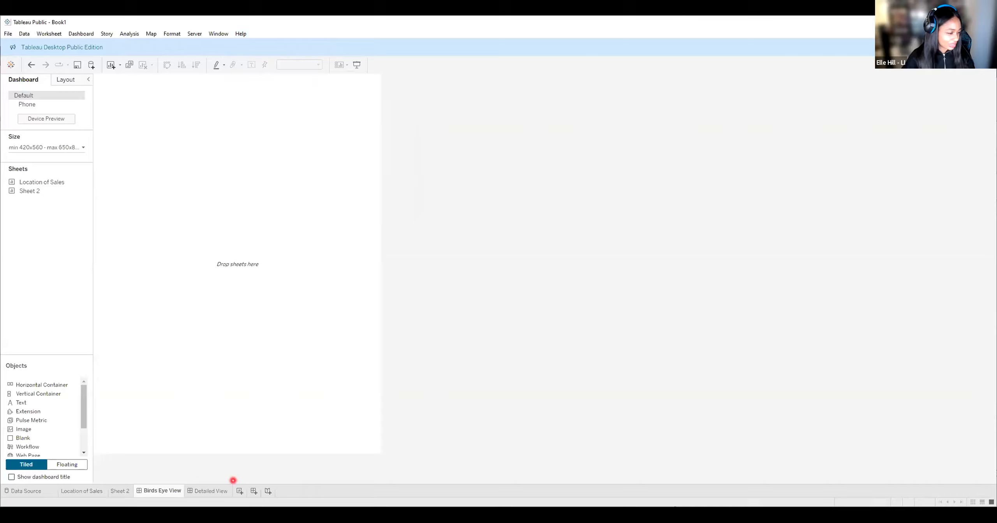
click(311, 234)
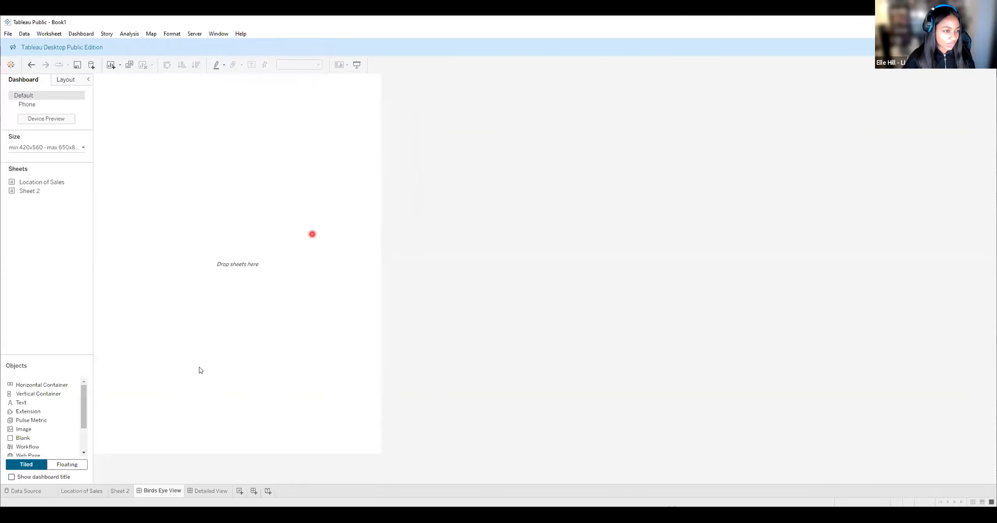
Look through the workbook's Birds Eye View dashboard, Sheet 2, the Data Source page and the Location of Sales worksheet.
click(212, 188)
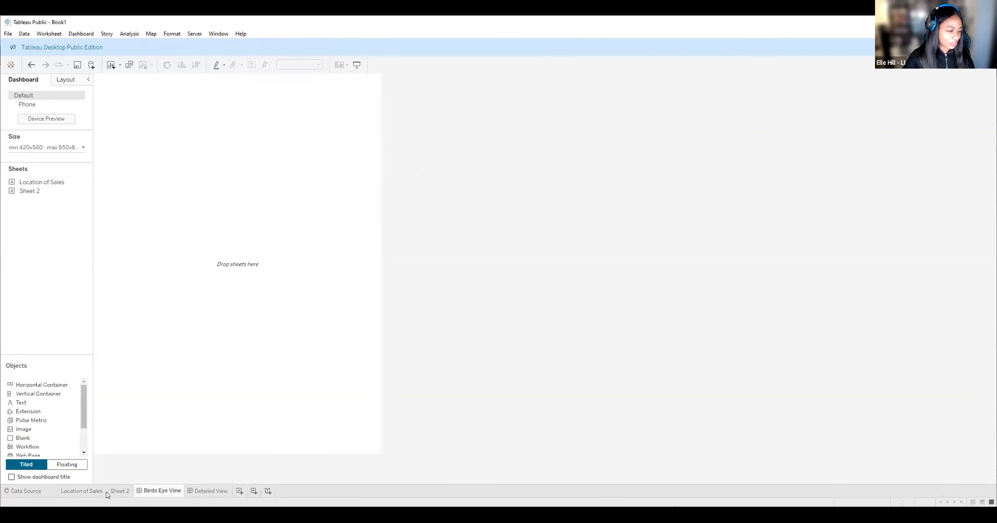
click(153, 494)
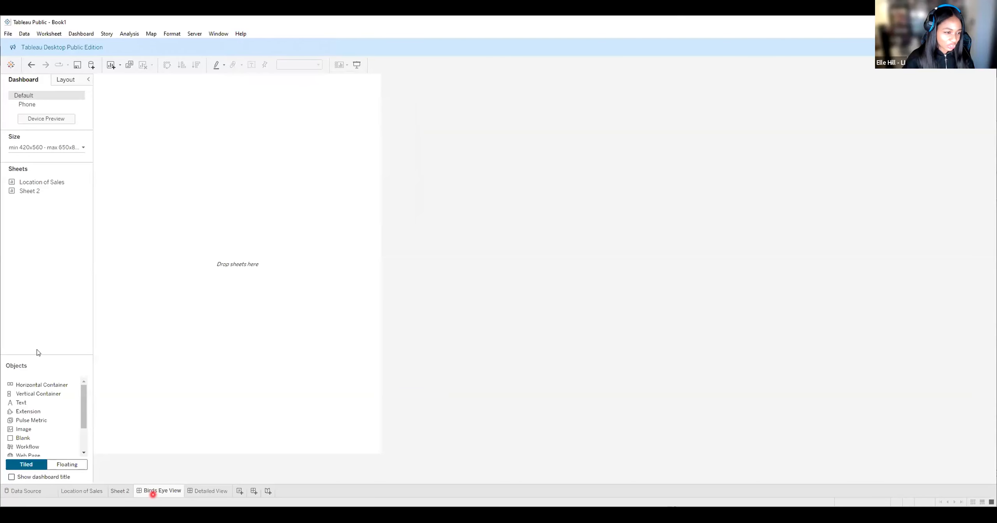
click(39, 147)
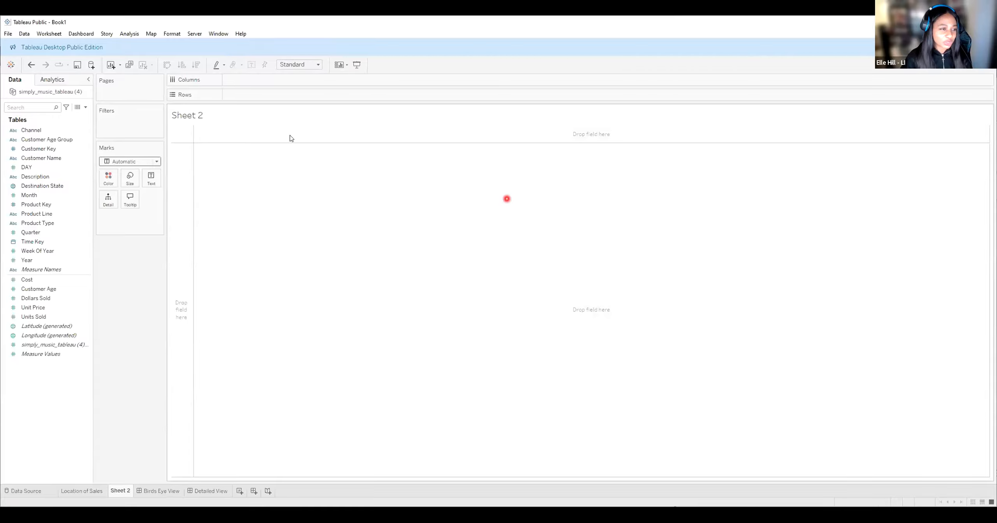
click(361, 118)
click(246, 364)
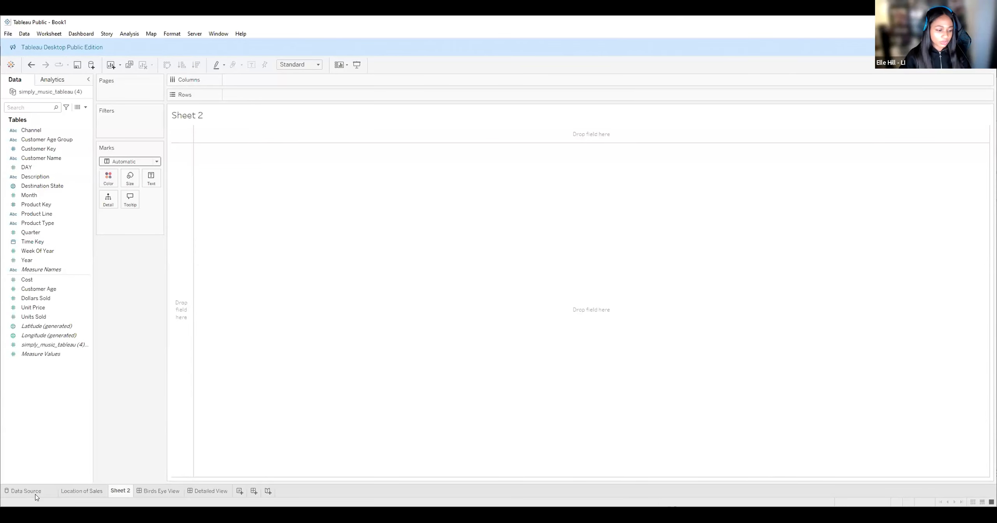
click(121, 489)
click(72, 490)
click(170, 490)
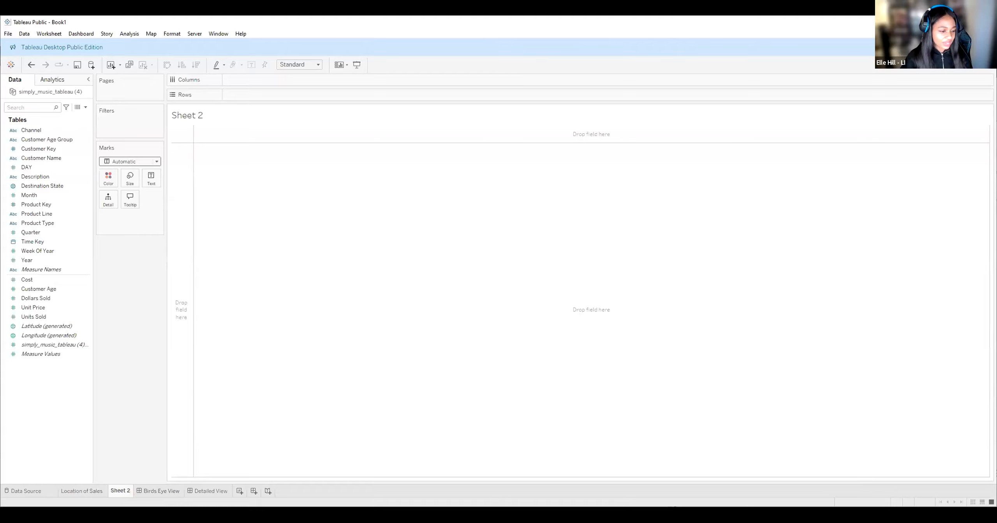
click(25, 492)
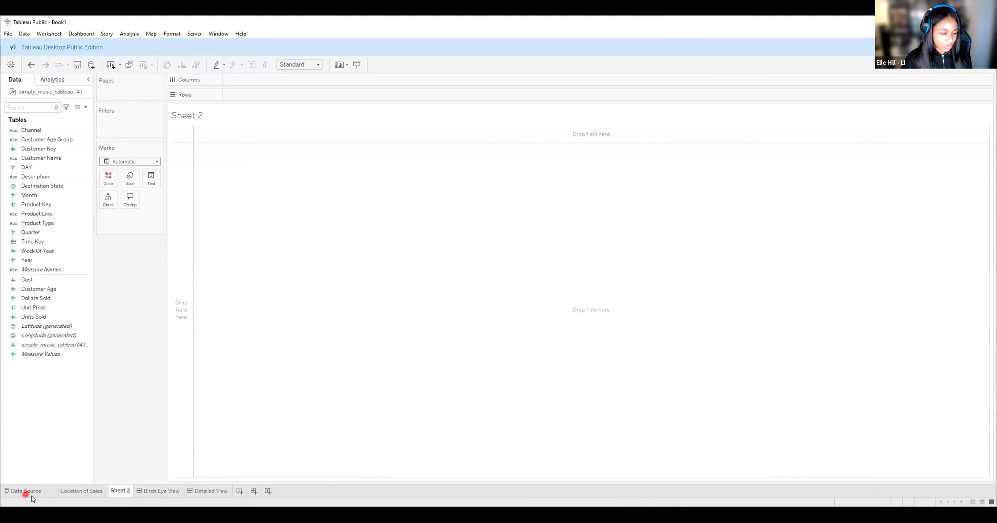
click(44, 492)
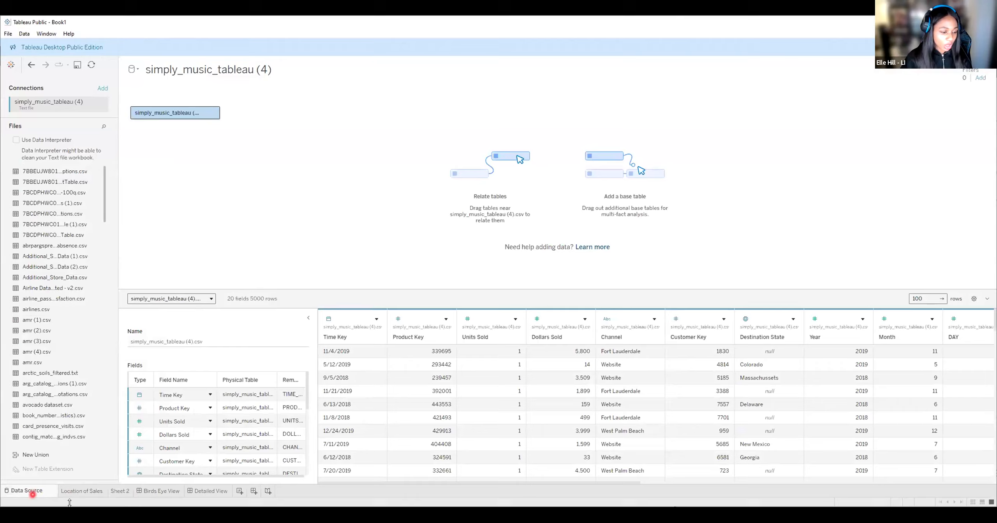
click(87, 492)
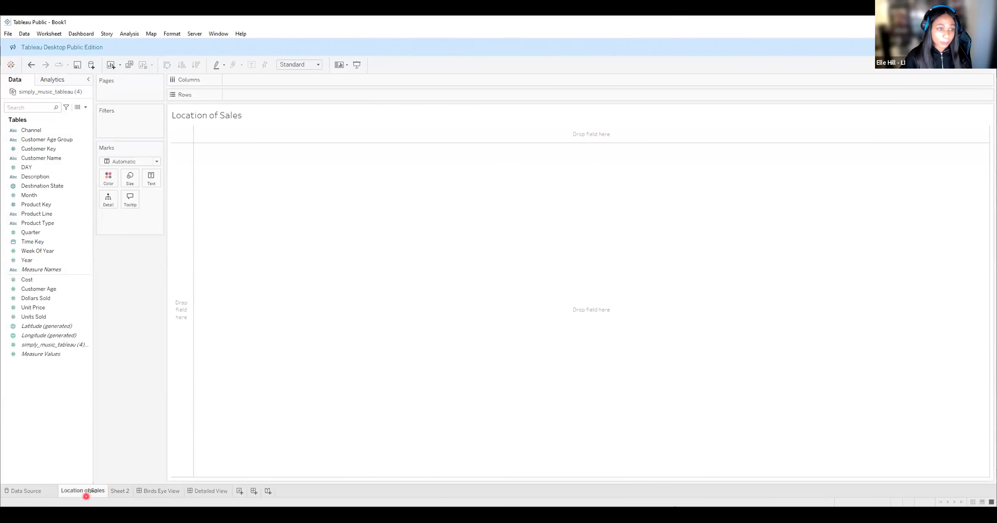
mouse_move(85, 494)
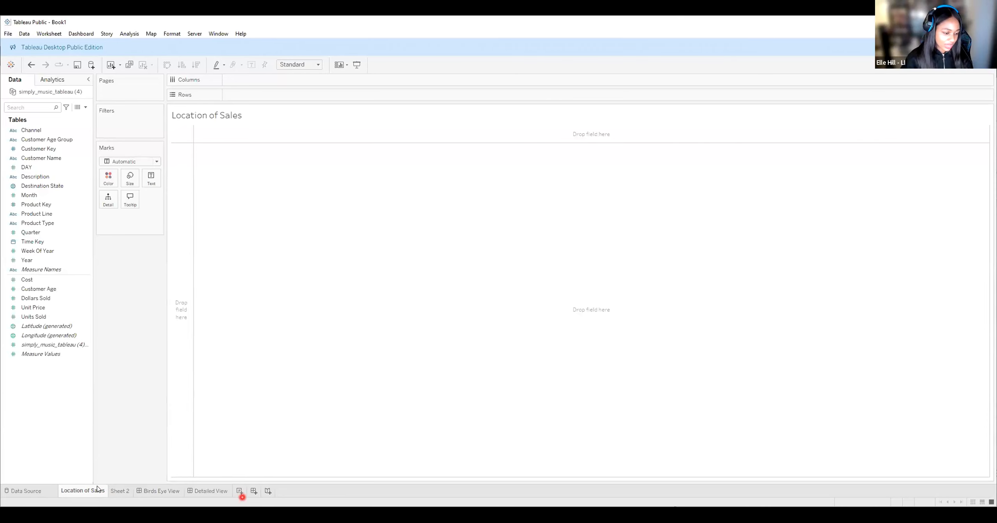
Add another worksheet directly after Sheet 2 and return to Sheet 2.
click(121, 491)
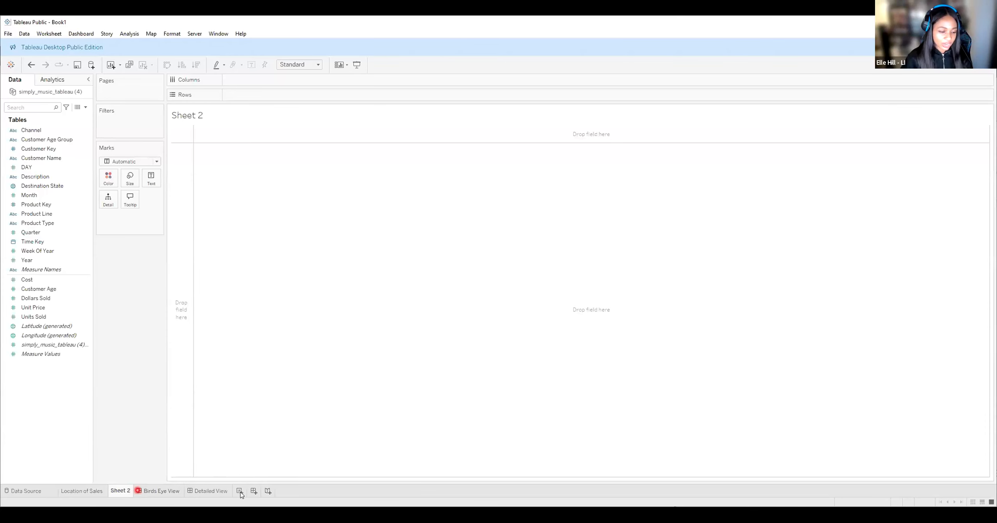
click(239, 491)
click(119, 490)
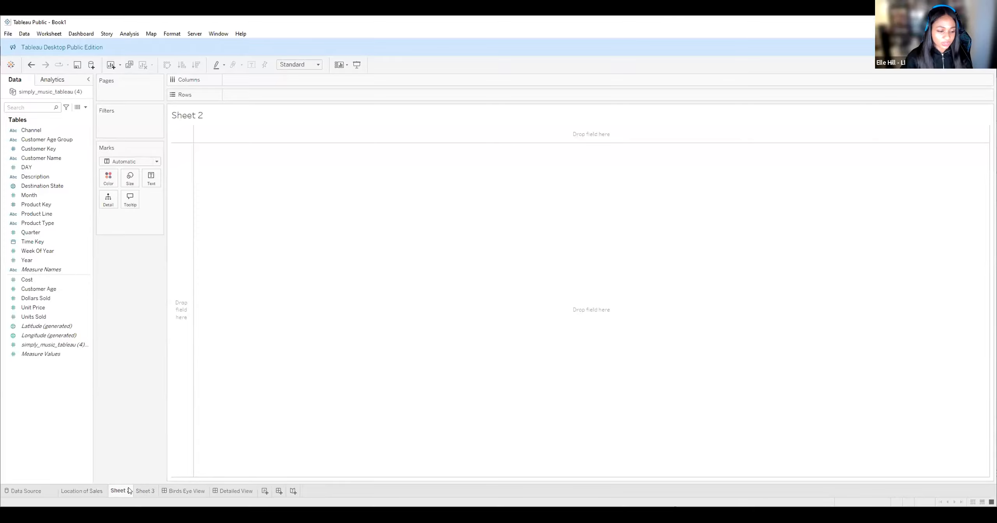
Add a third dashboard to the workbook after Detailed View.
click(179, 491)
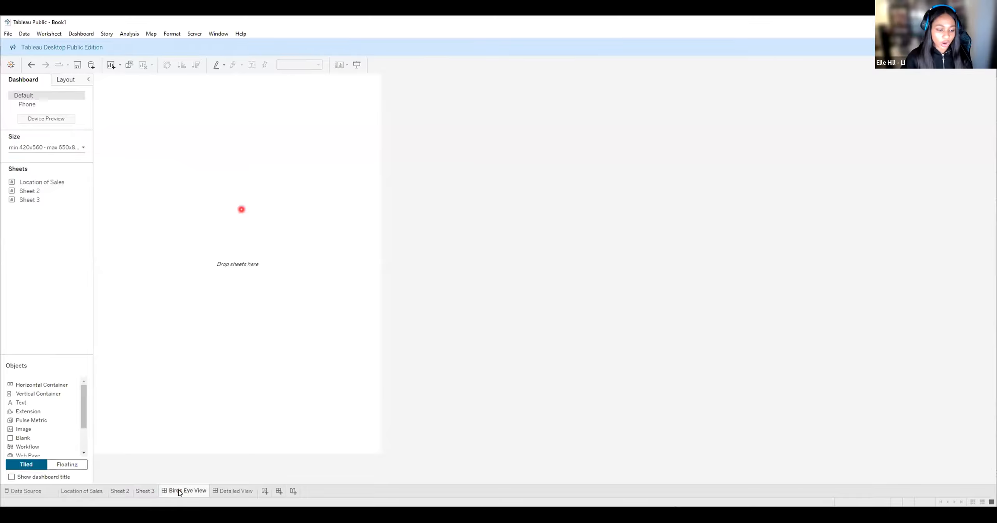
click(279, 491)
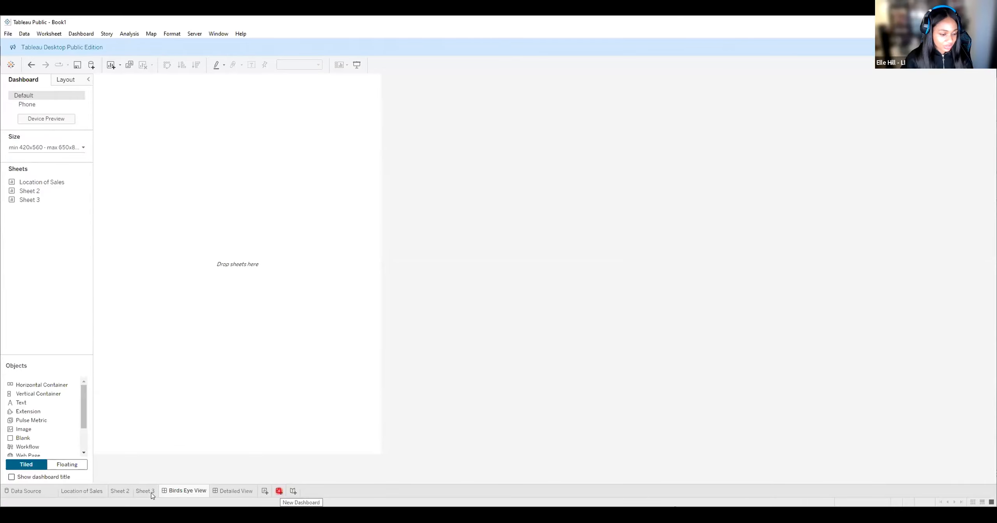
click(279, 491)
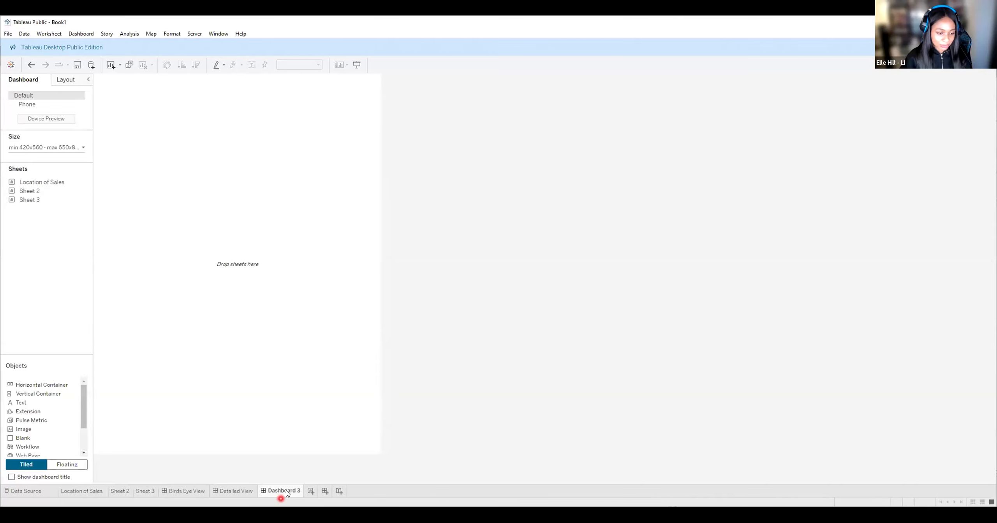
Open the Birds Eye View and Detailed View dashboard names for editing, and delete the extra third dashboard.
click(186, 492)
double_click(188, 491)
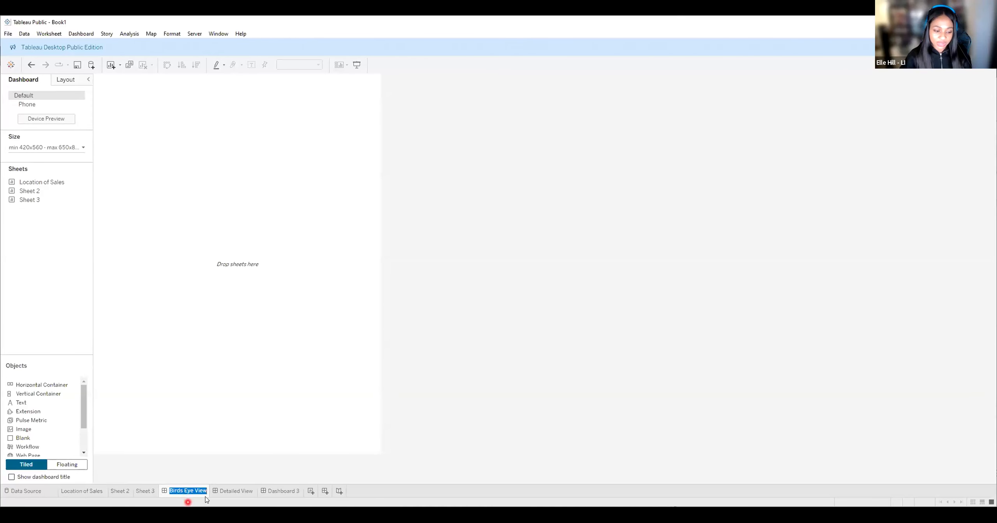
double_click(232, 490)
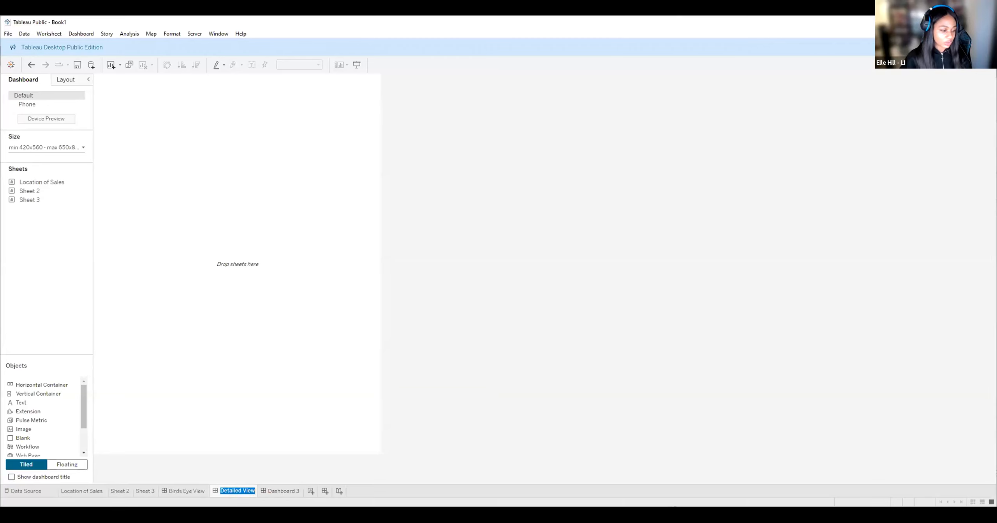
click(272, 490)
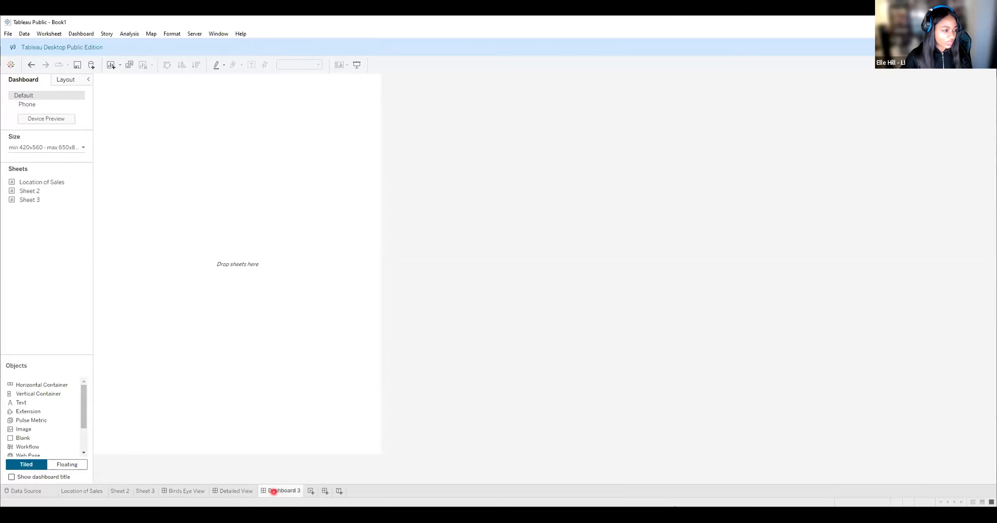
click(286, 465)
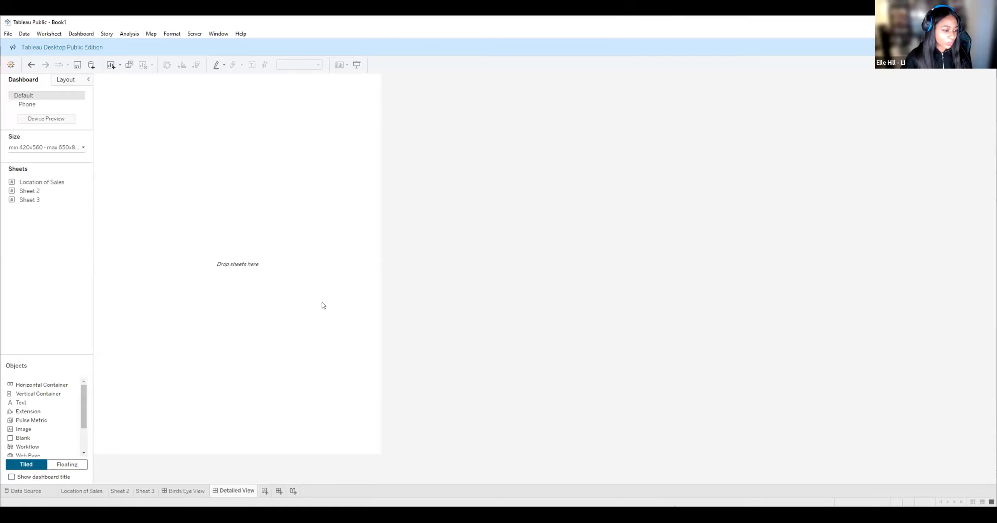
Look through the simply_music_tableau (4) fields on the Location of Sales worksheet, including Customer Age Group, Dollars Sold and Unit Price.
click(32, 489)
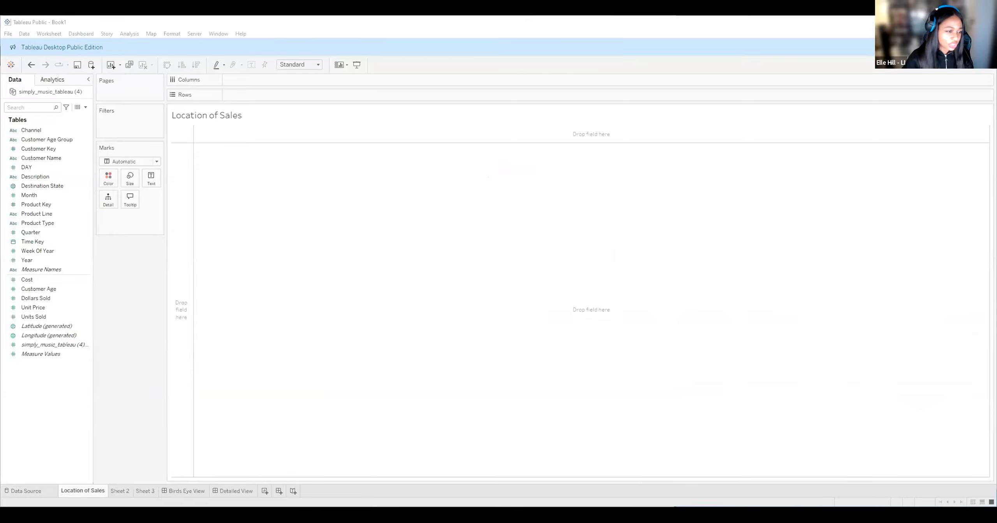
click(32, 241)
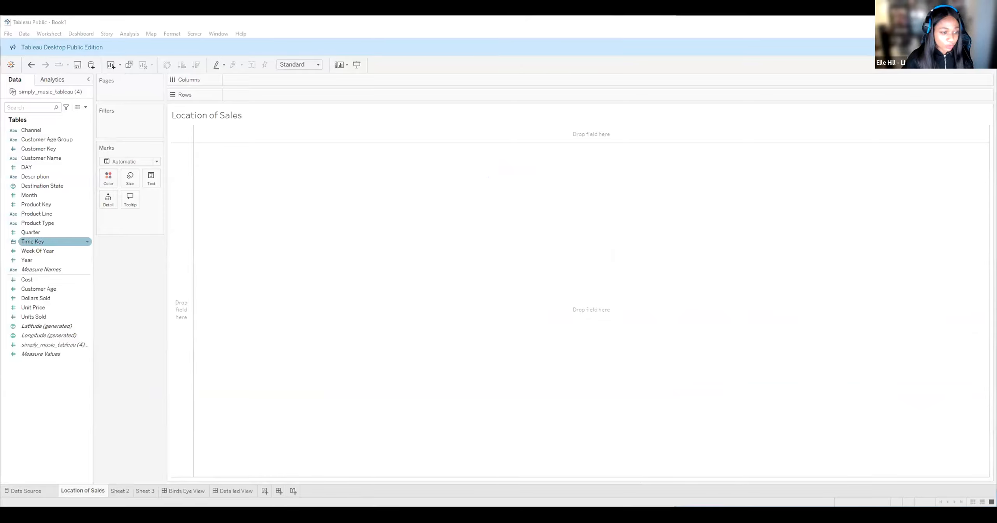
key(Up)
key(Up)
key(Up)
key(Up)
key(Up)
key(Up)
key(Up)
key(Up)
key(Up)
key(Up)
key(Up)
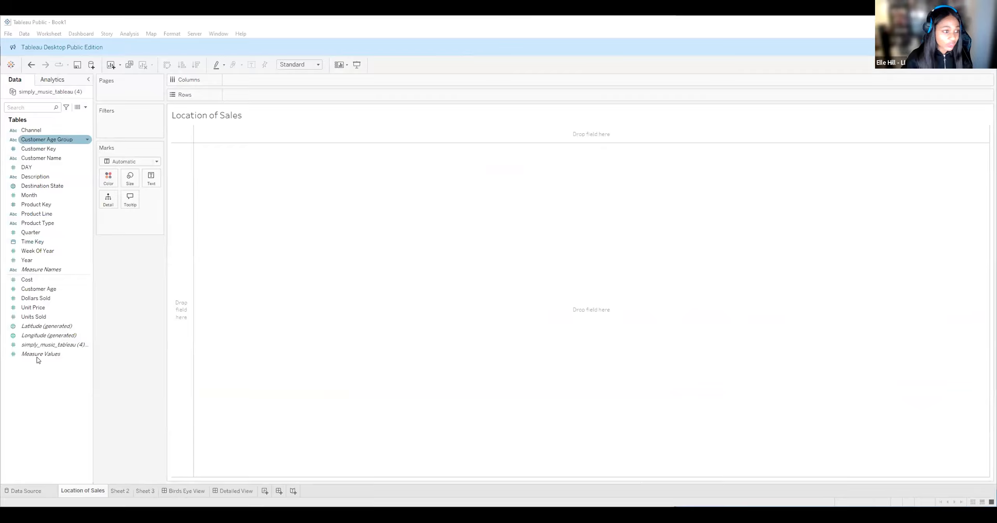
key(u)
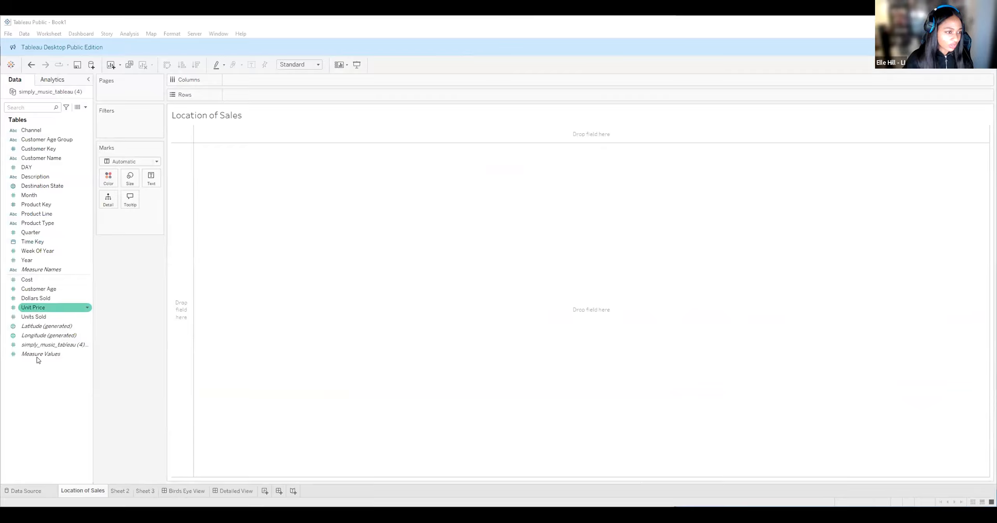
key(c)
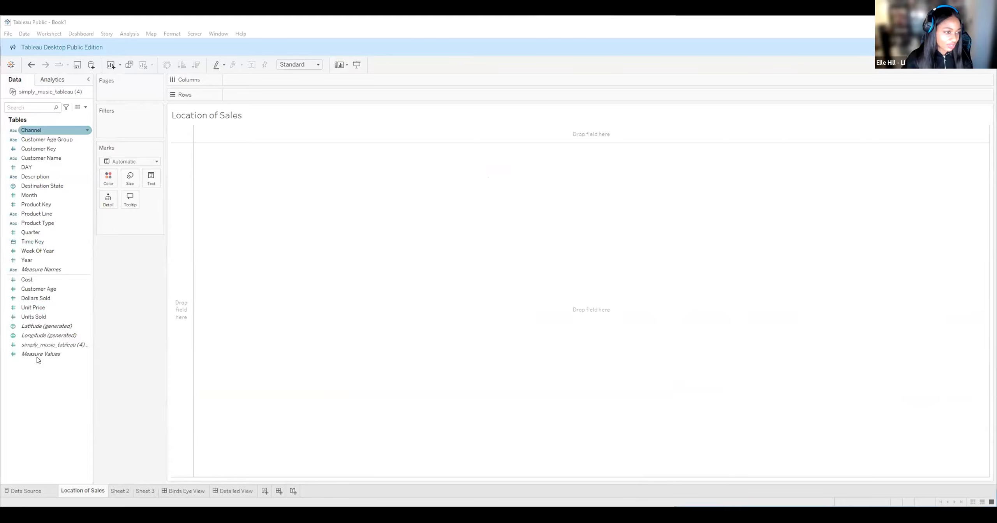
key(Down)
key(Down)
key(Down)
key(Up)
key(Up)
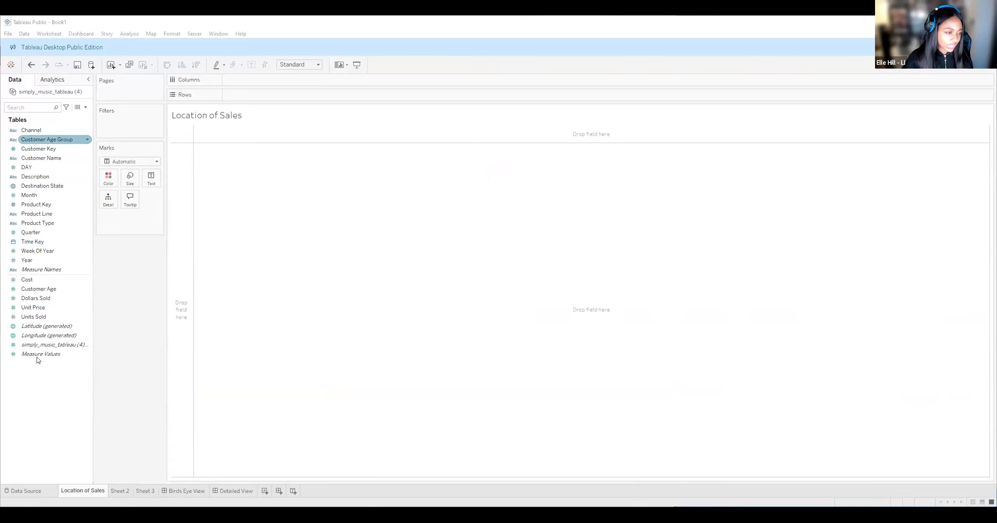
key(d)
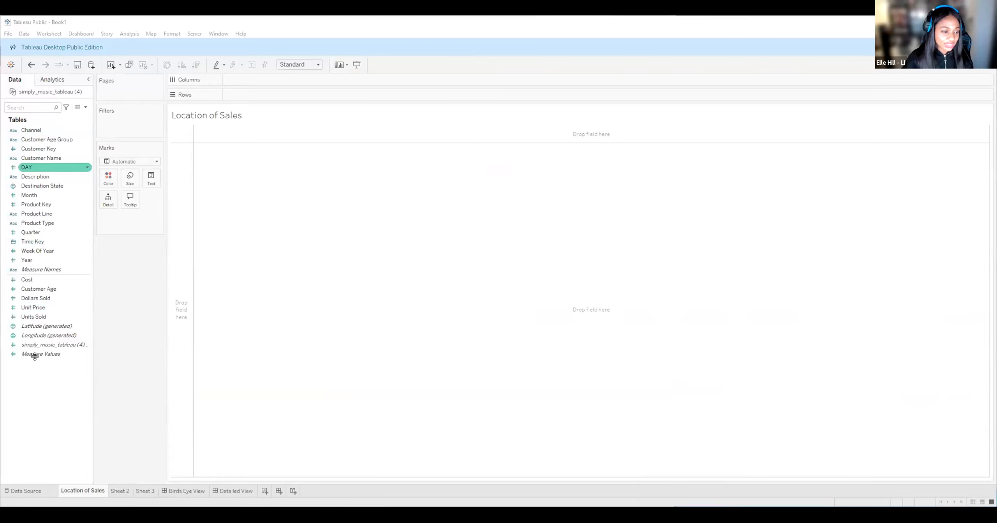
key(o)
key(Down)
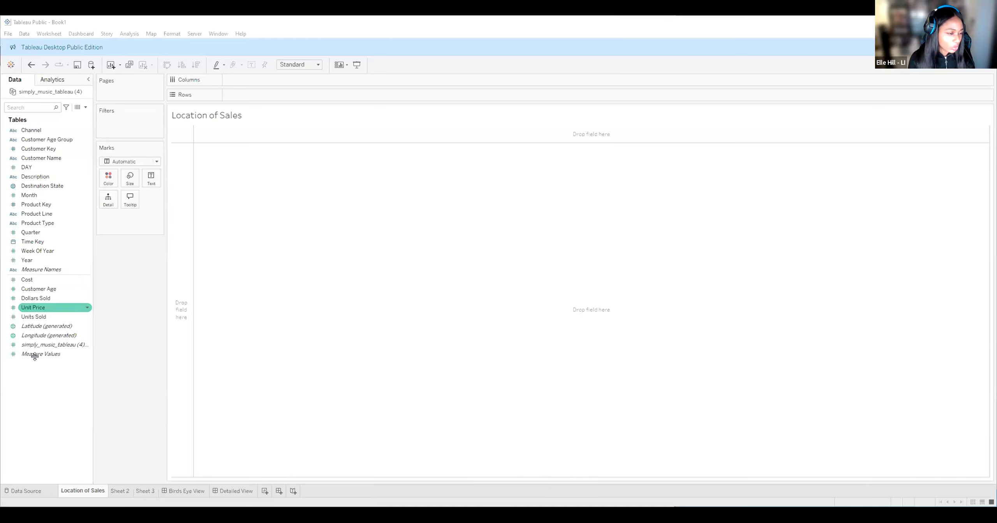
key(Up)
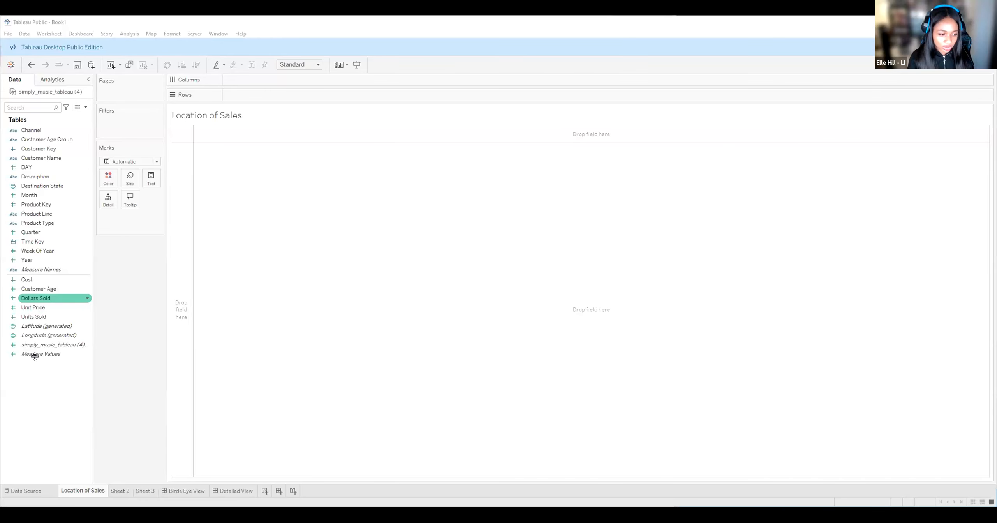
key(Up)
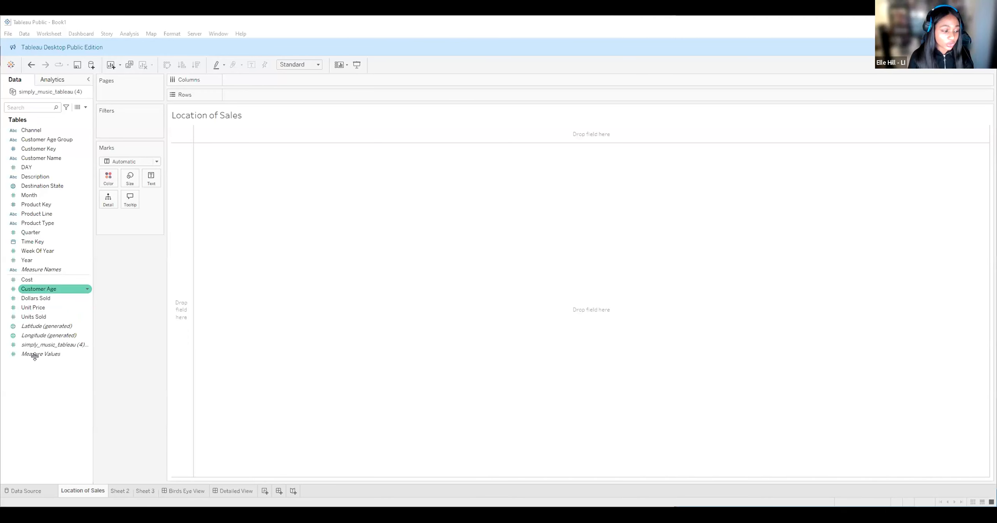
key(Home)
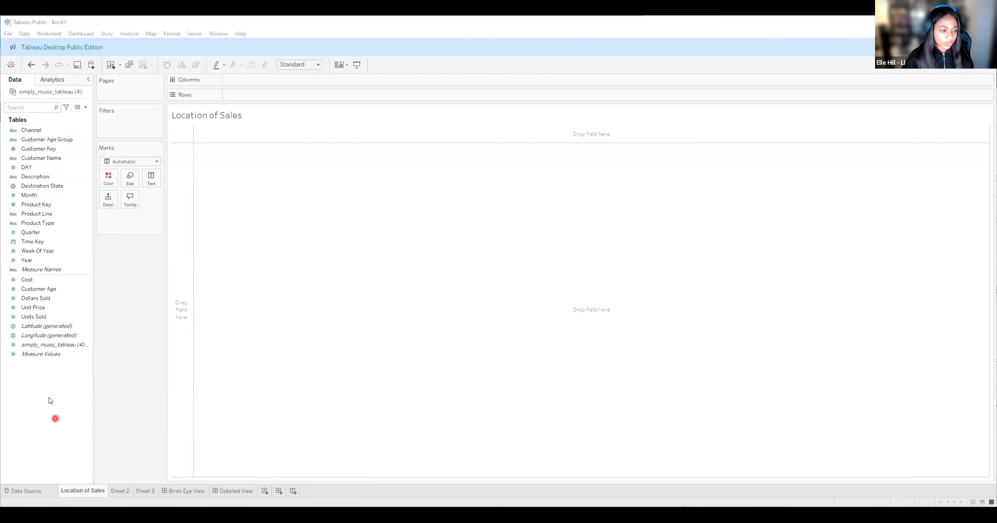
right_click(30, 383)
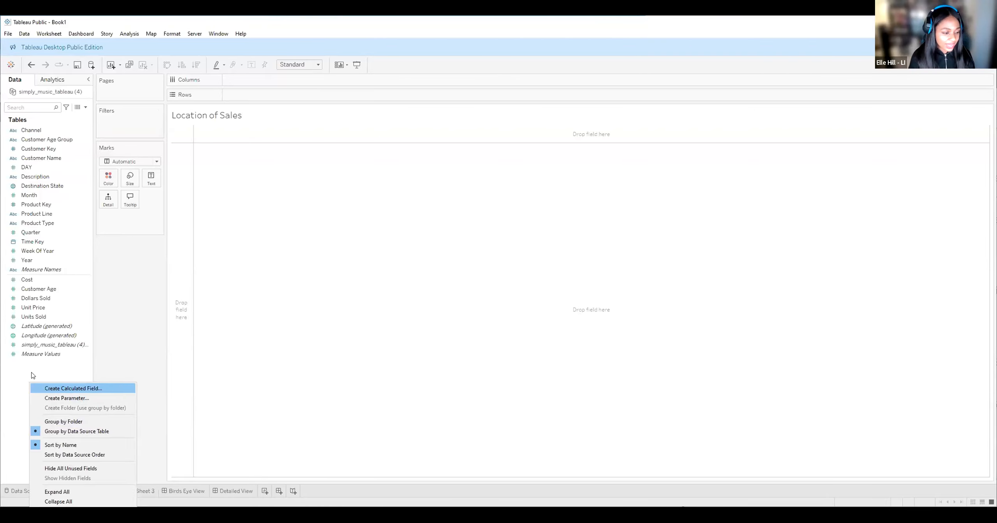
click(38, 384)
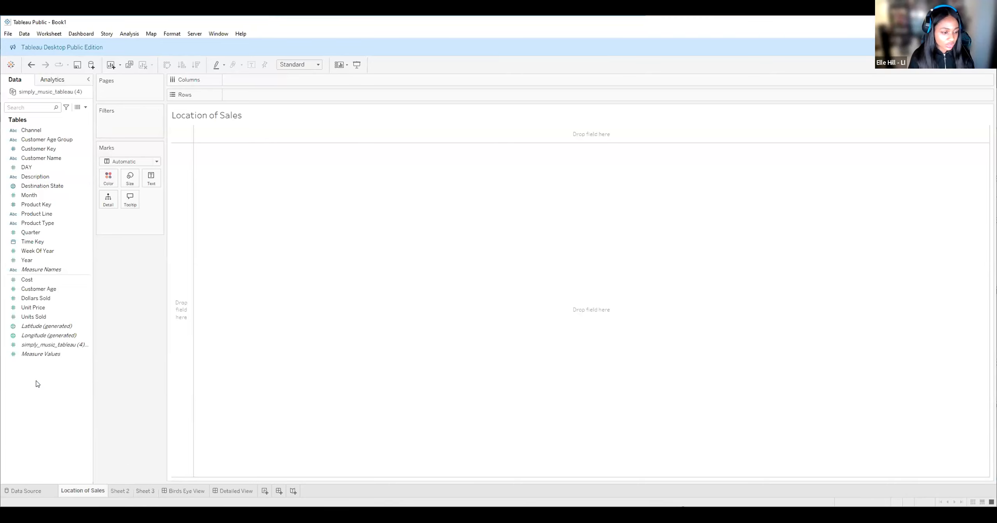
right_click(37, 383)
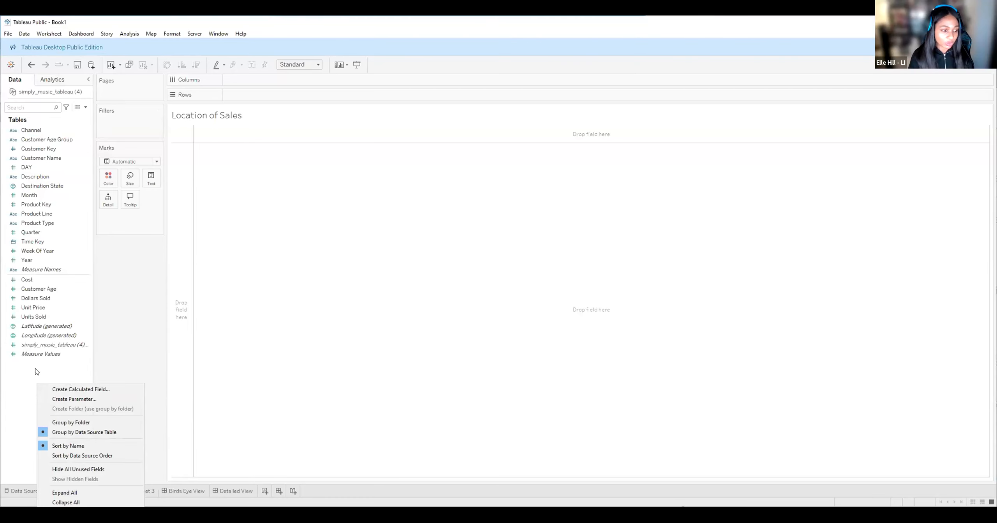
click(61, 391)
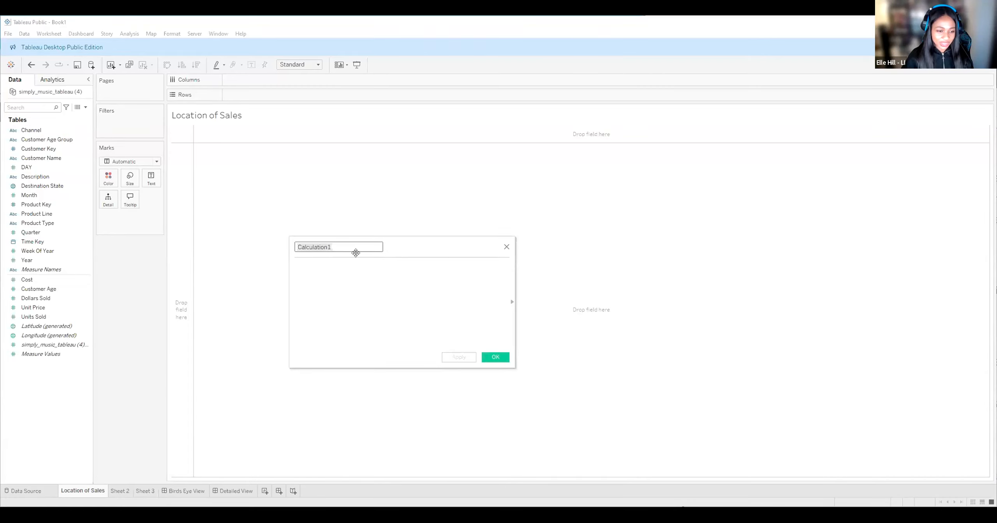
click(347, 281)
key(shift+Tab)
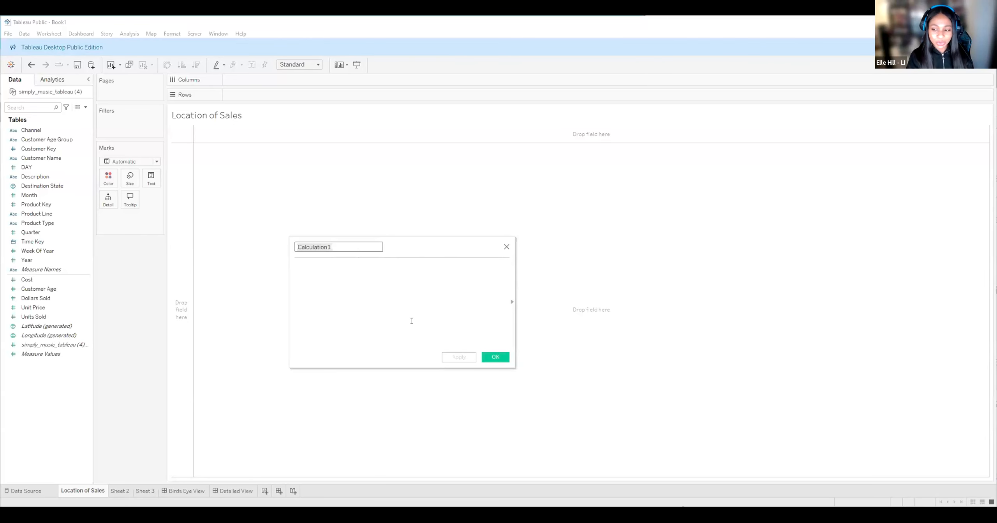
text(Total Cost)
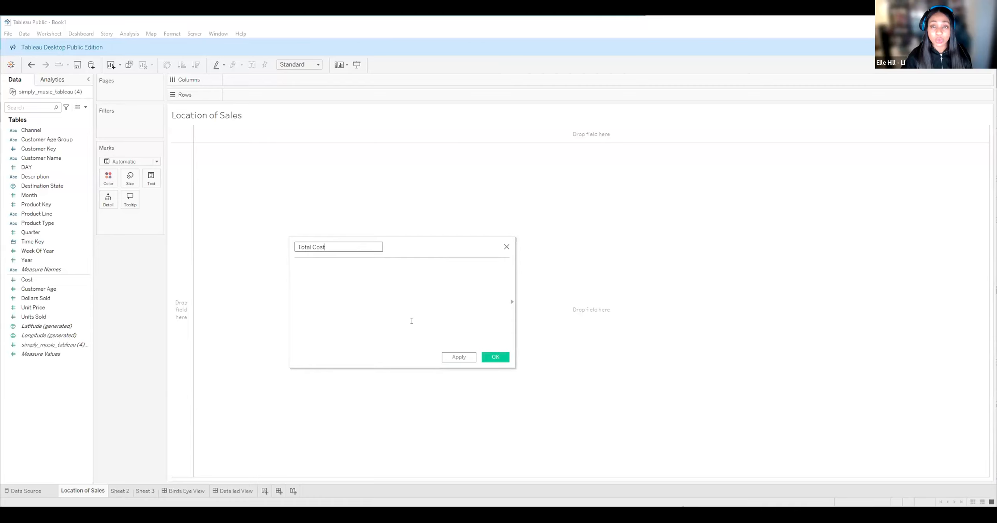
click(310, 266)
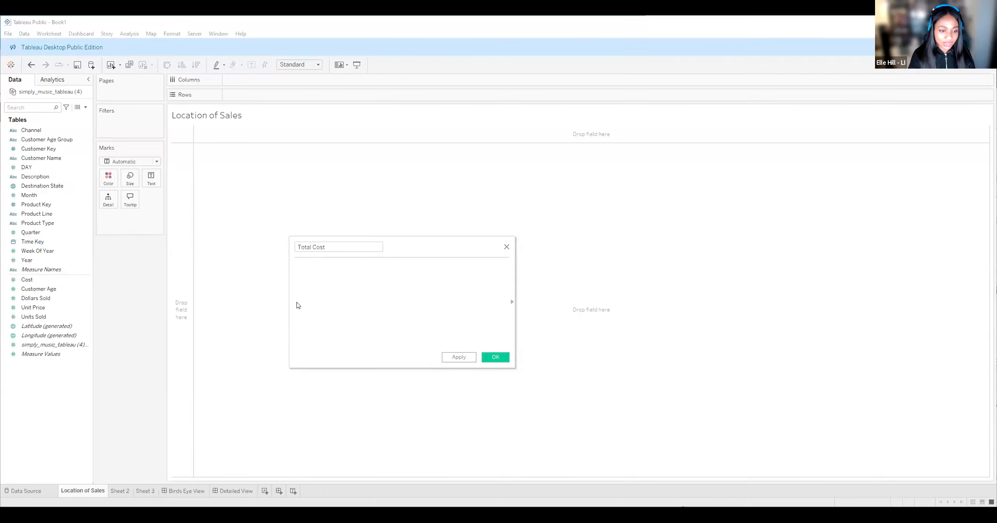
text(Uni)
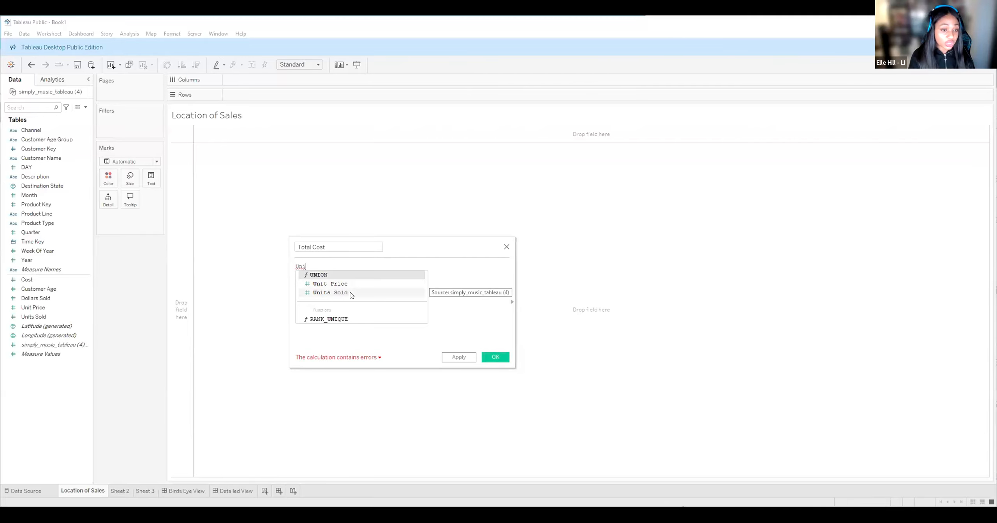
click(324, 291)
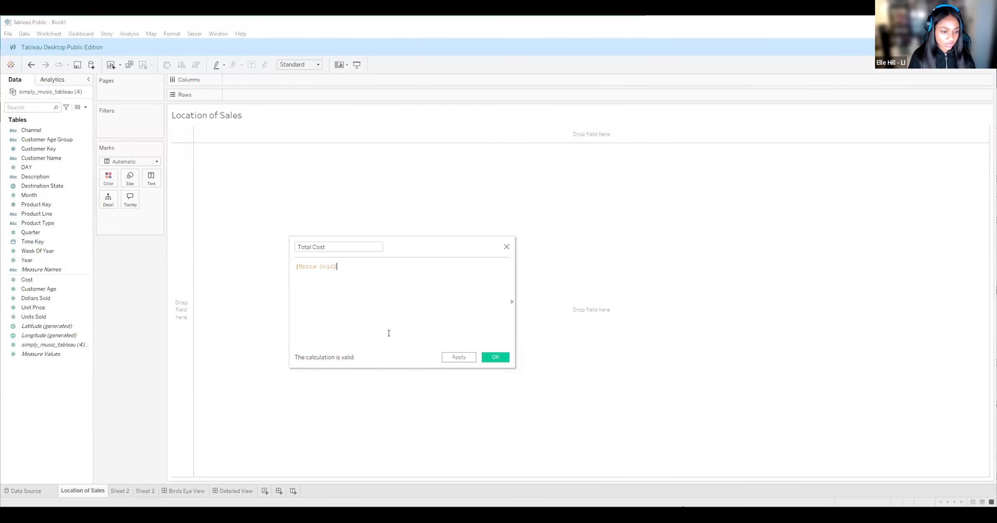
key(shift+Home)
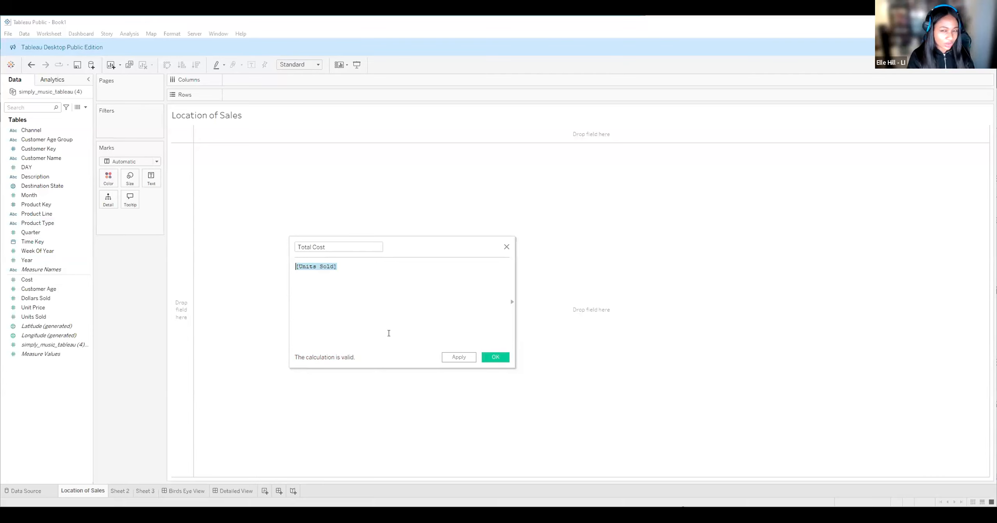
key(BackSpace)
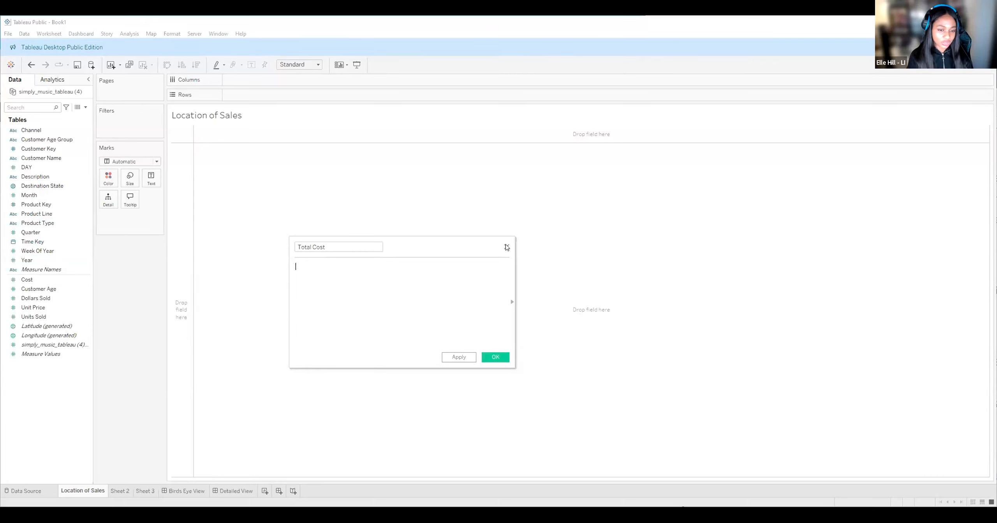
key(Escape)
Start a new calculated field on the Location of Sales worksheet and name it Total Cost.
right_click(36, 369)
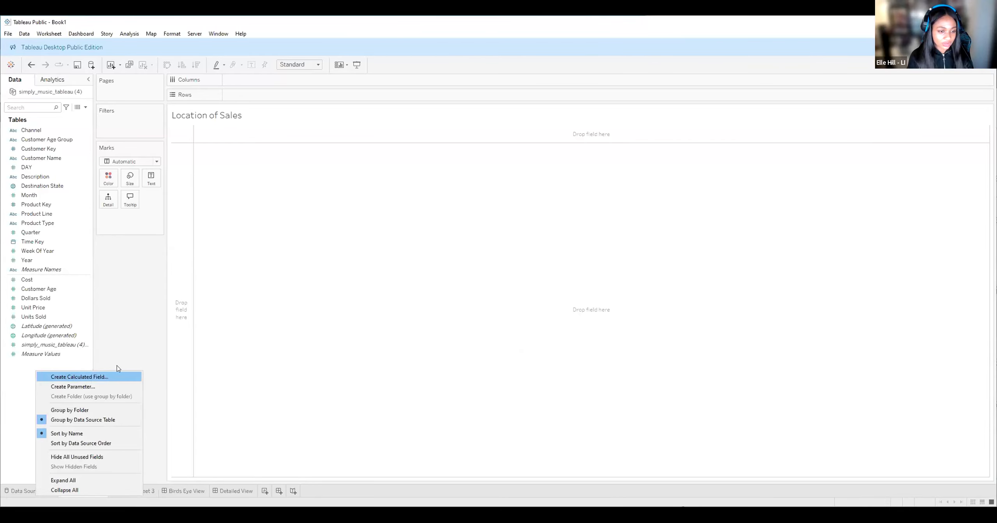
key(Return)
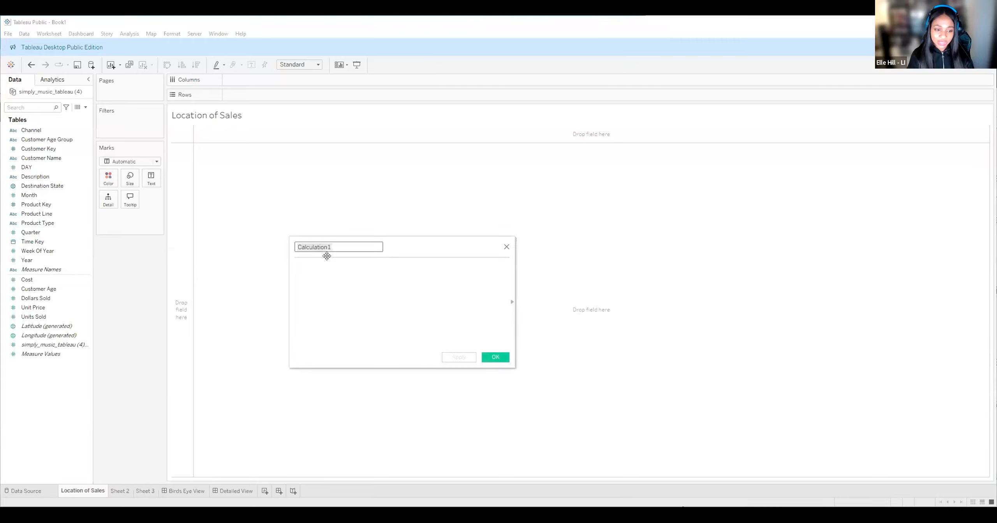
text(Total Co)
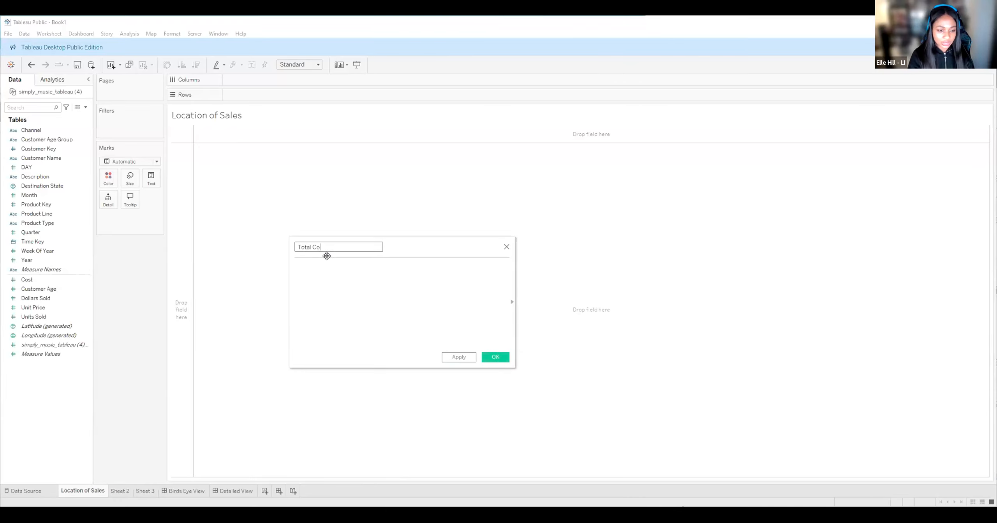
text(st)
click(317, 263)
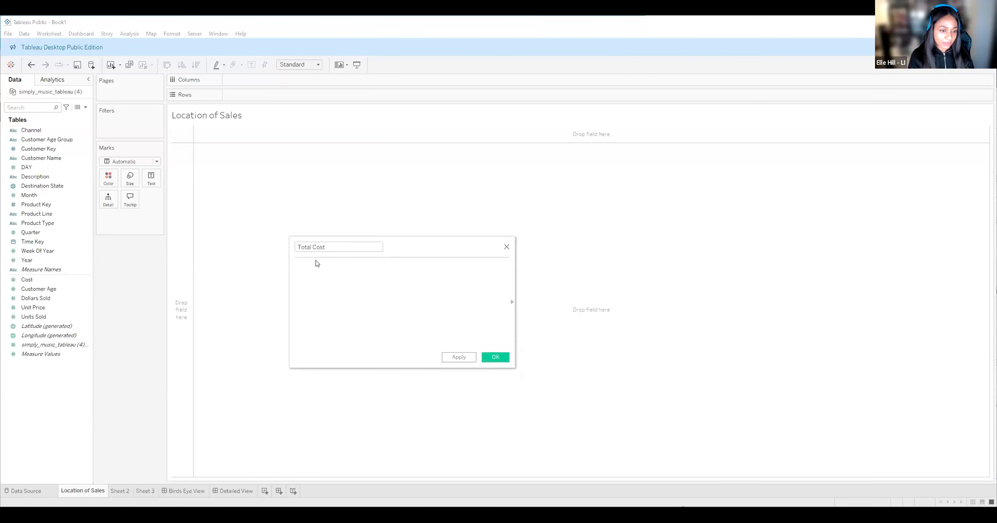
Define the Total Cost calculation as [Units Sold]*[Cost] and save the field.
text(Unit)
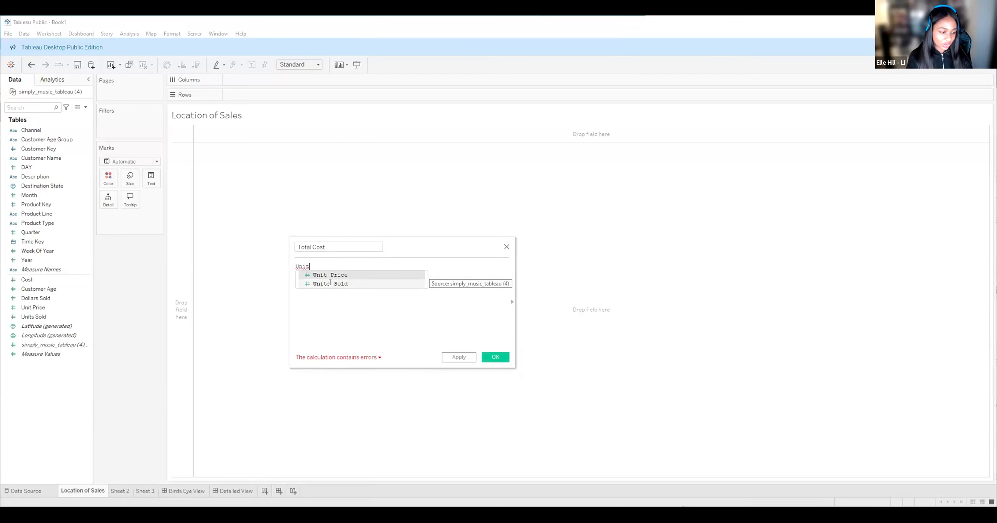
double_click(330, 283)
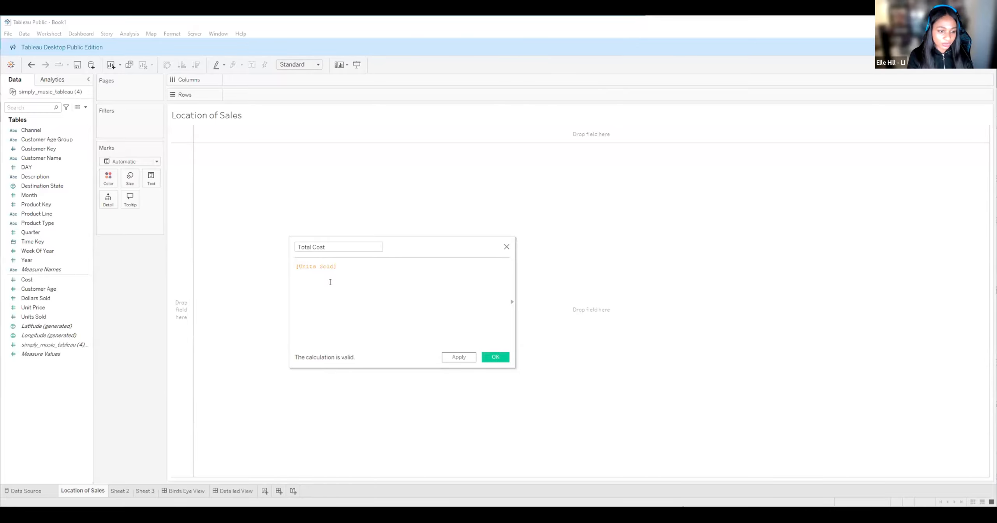
text(*C)
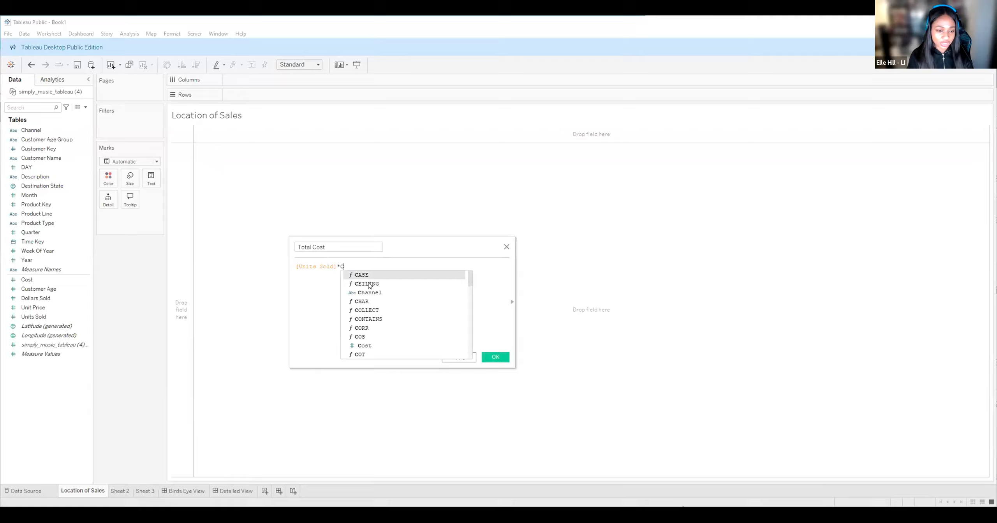
text(os)
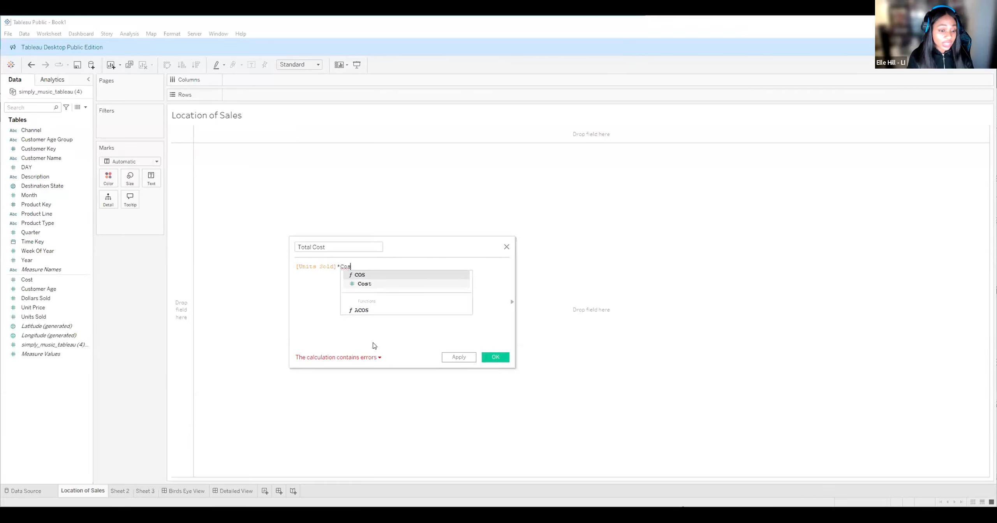
key(Down)
key(Return)
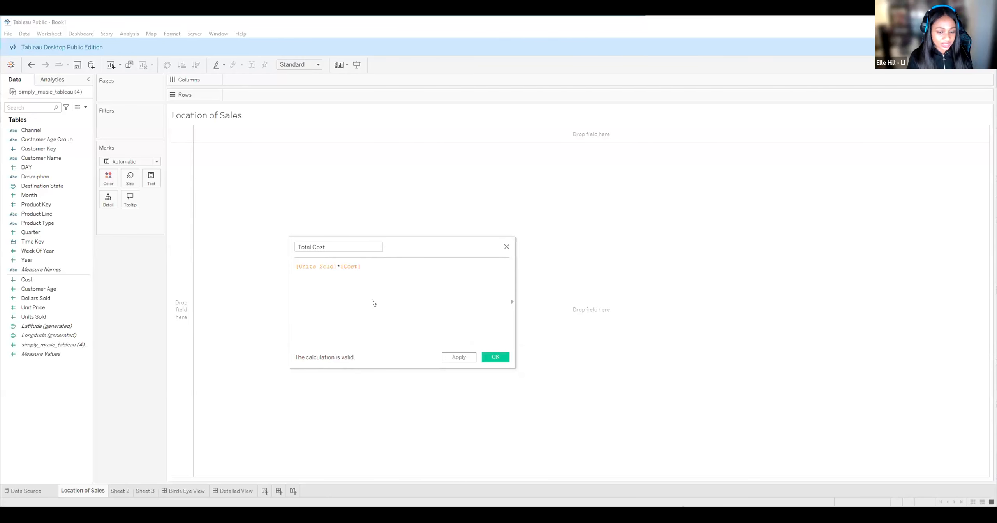
click(496, 357)
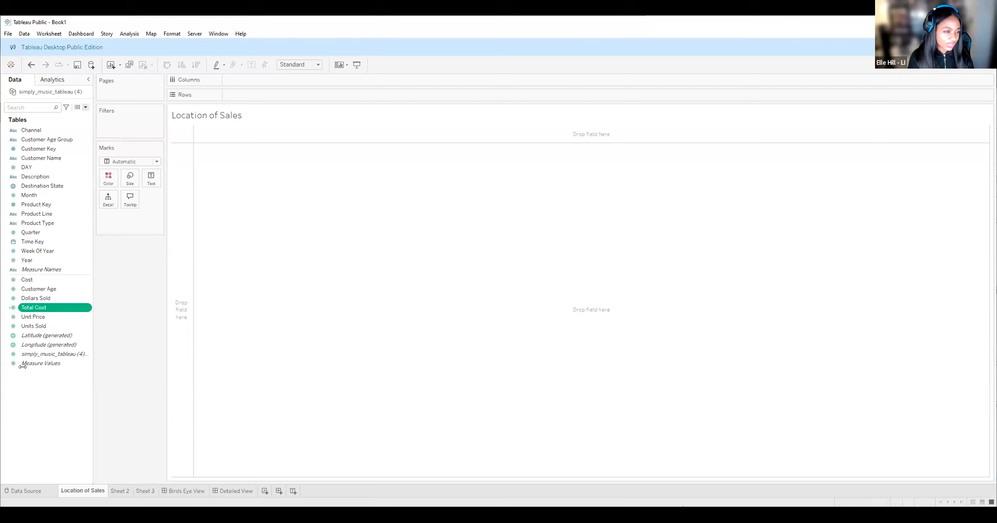
click(85, 107)
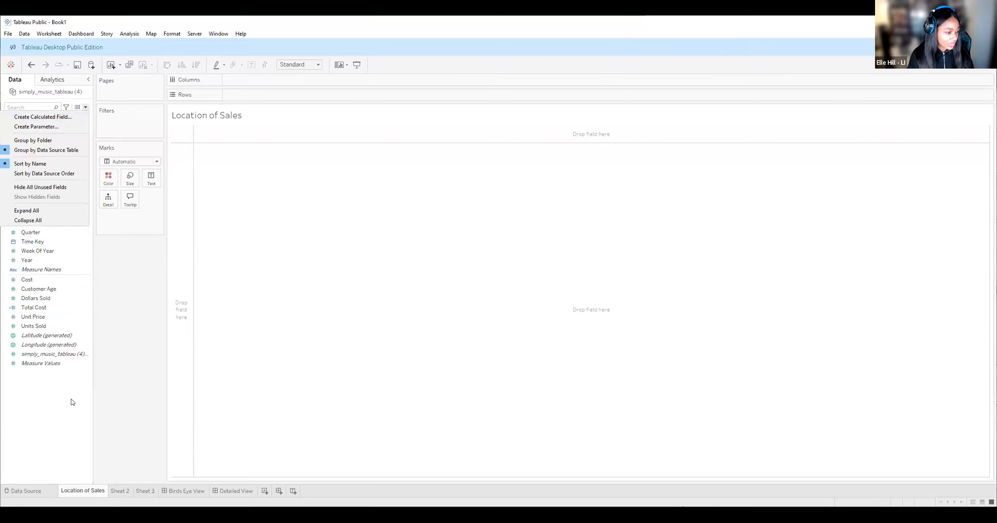
click(61, 426)
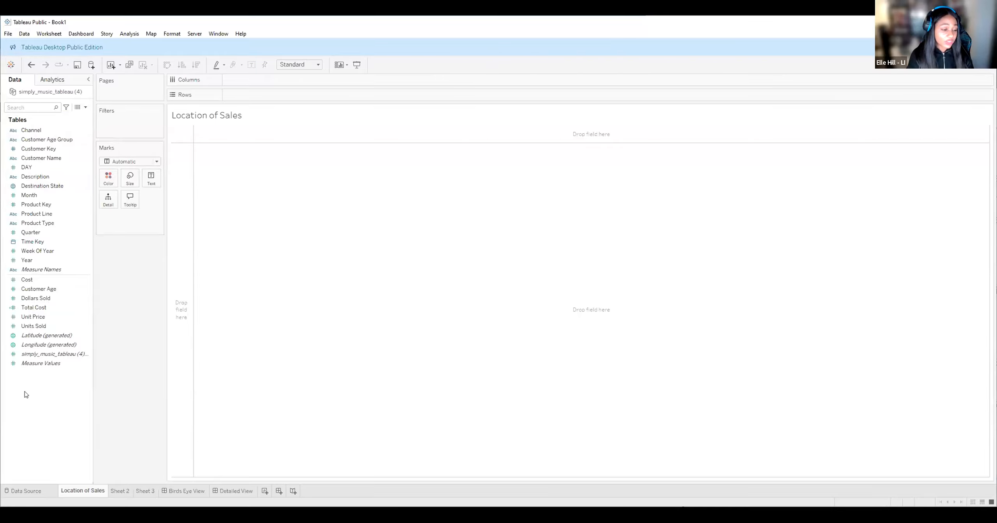
right_click(33, 396)
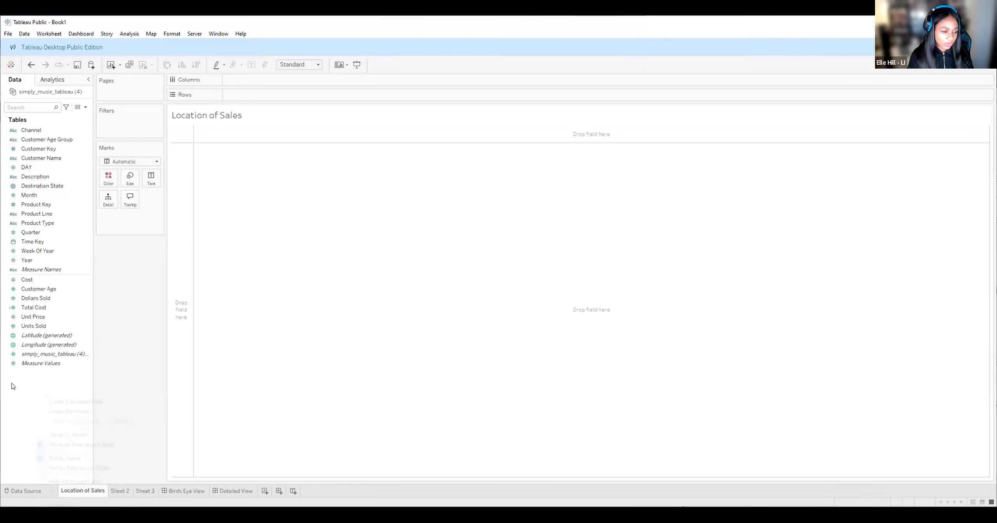
right_click(22, 399)
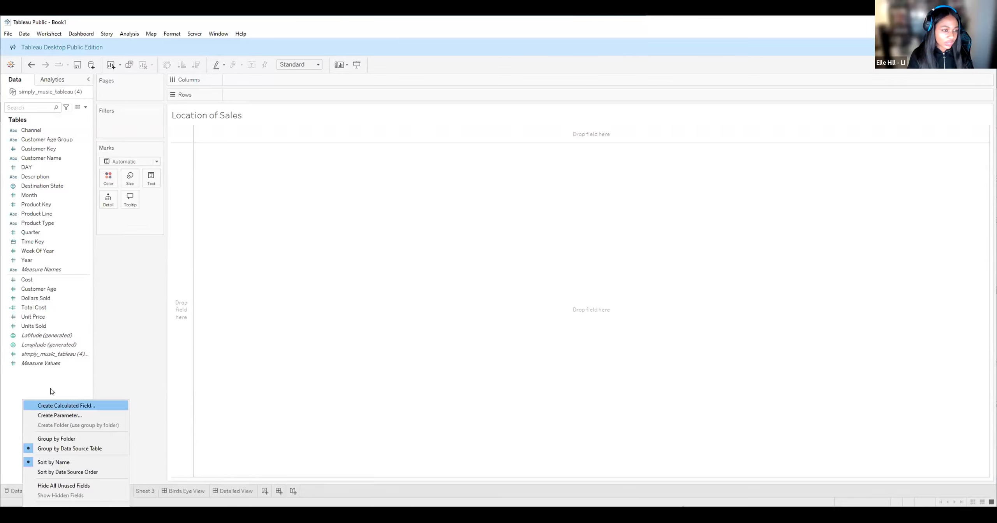
click(85, 107)
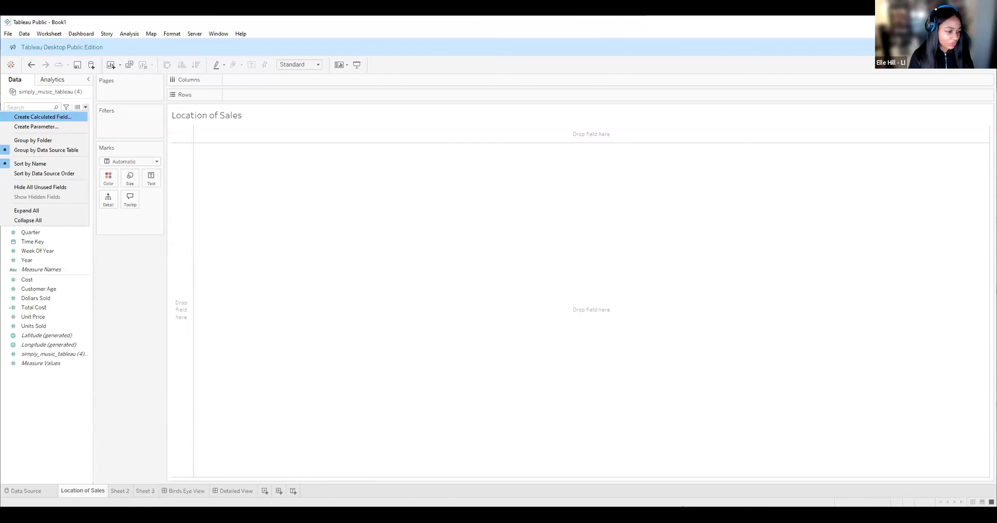
click(43, 117)
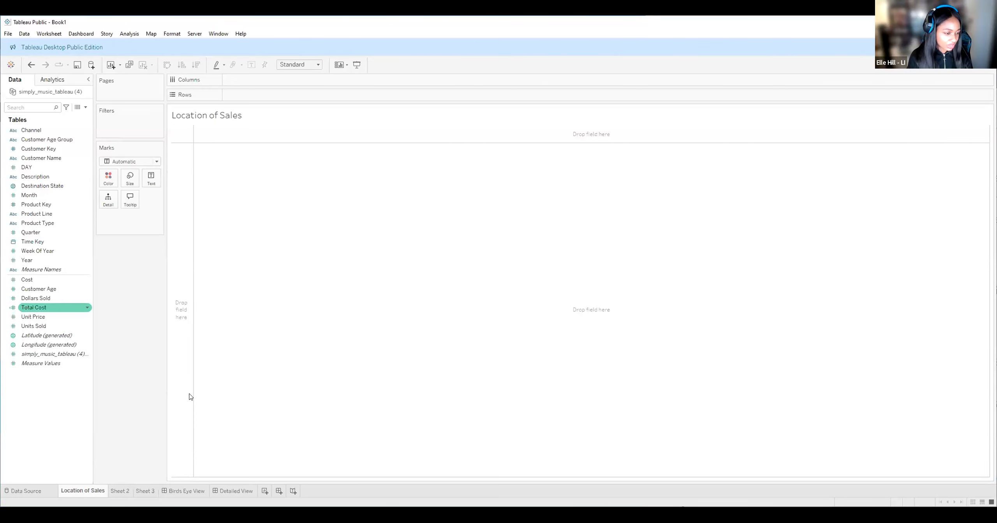
Review the formula of the Total Cost calculated field and check the data type options of the Cost field.
right_click(79, 307)
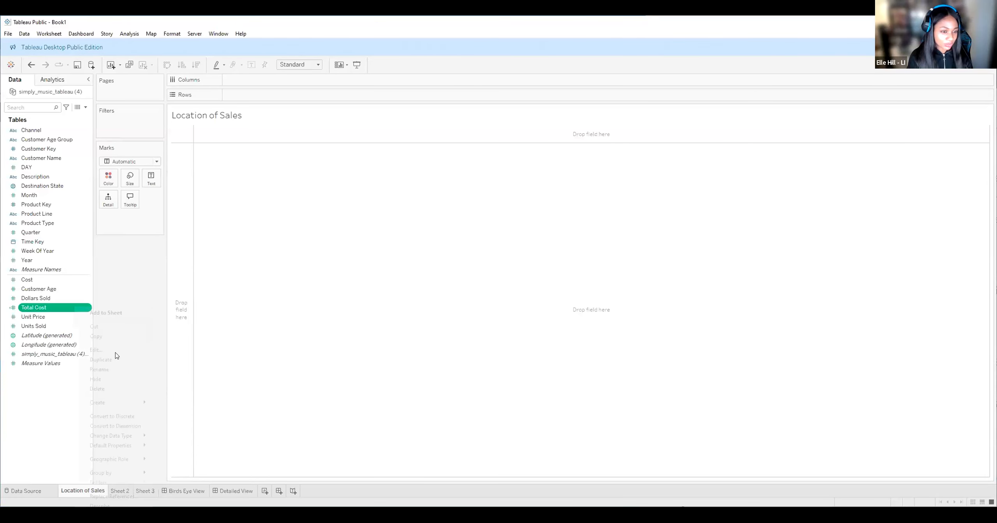
click(115, 352)
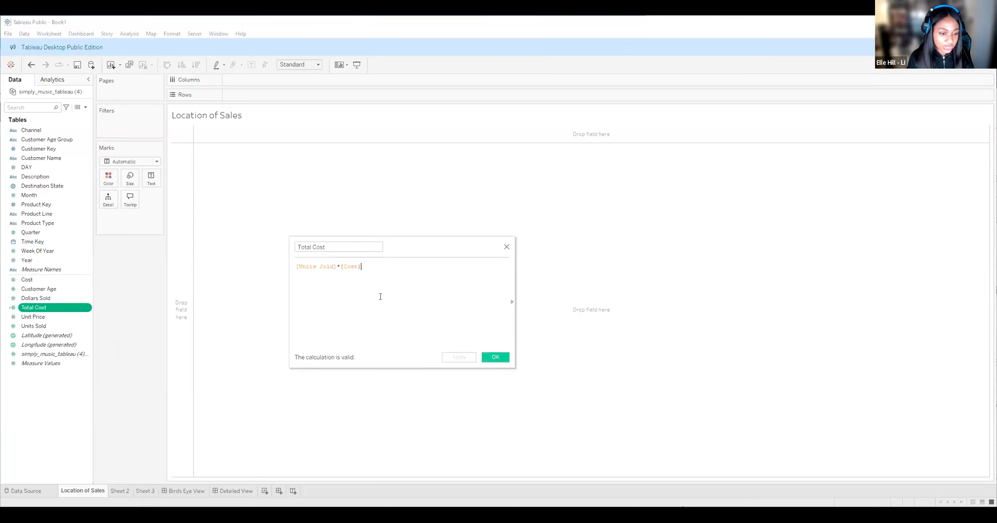
key(Right)
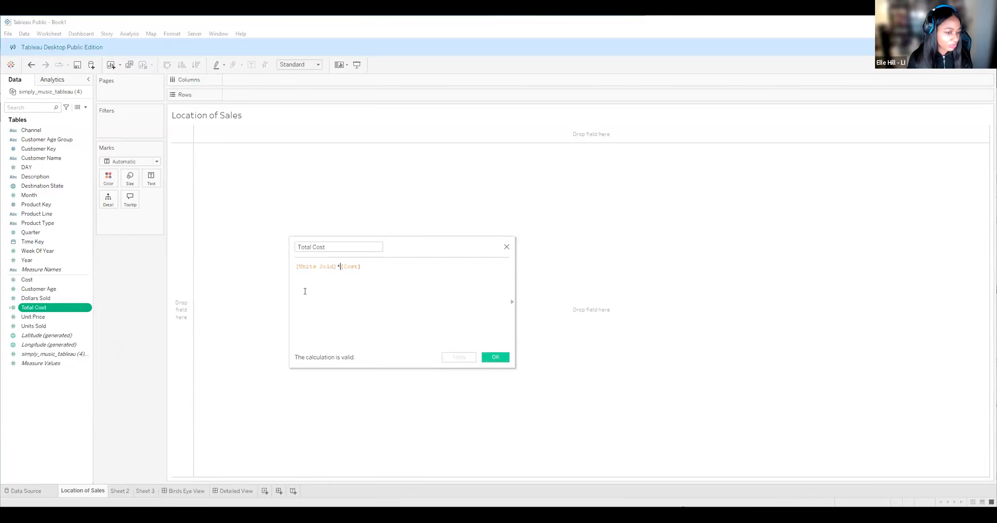
key(Left)
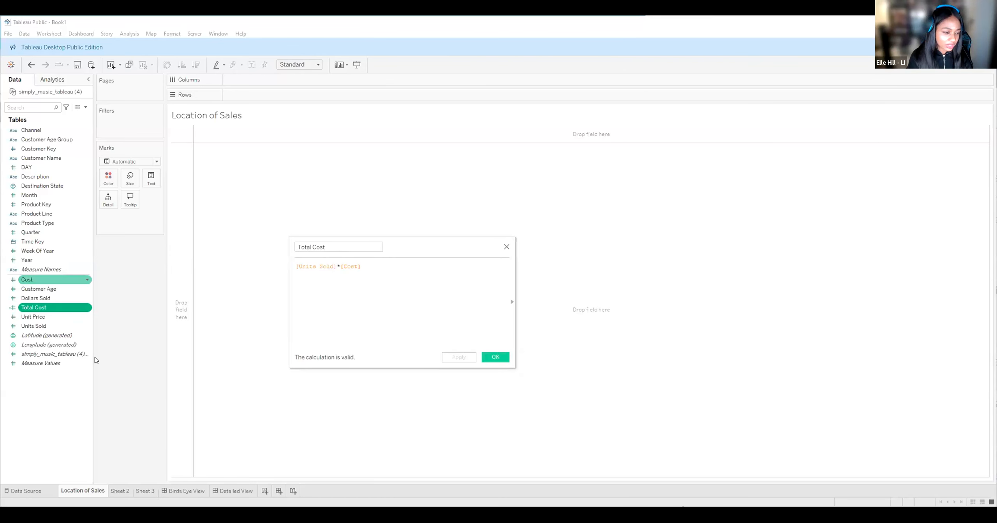
click(506, 248)
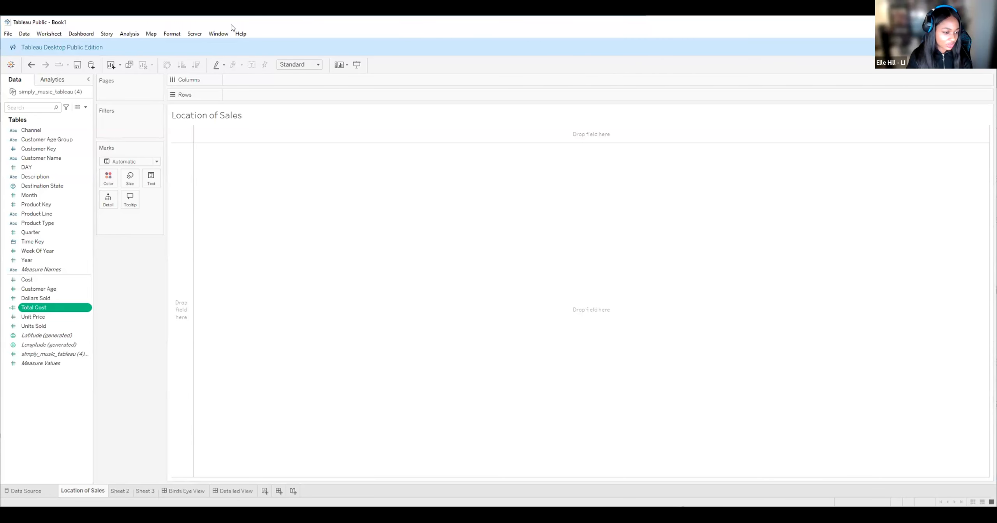
click(13, 280)
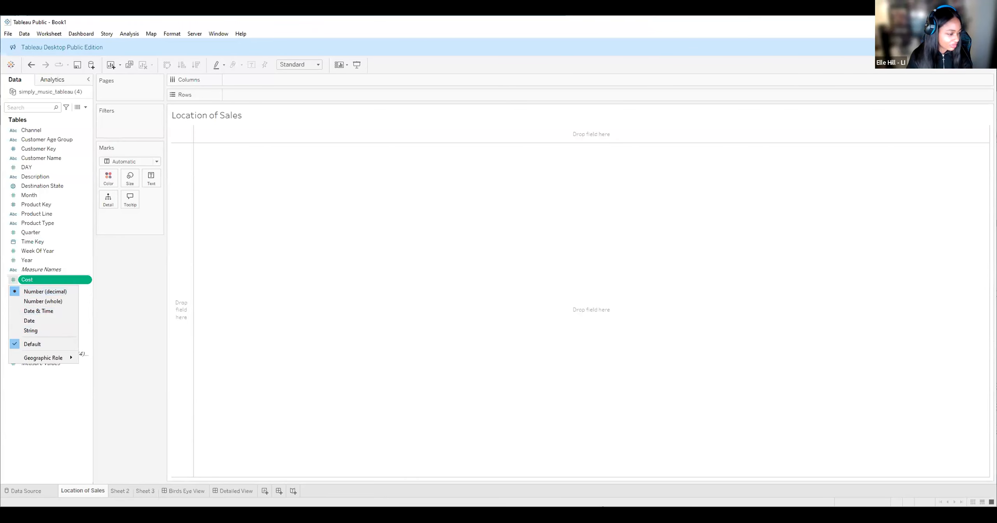
click(320, 190)
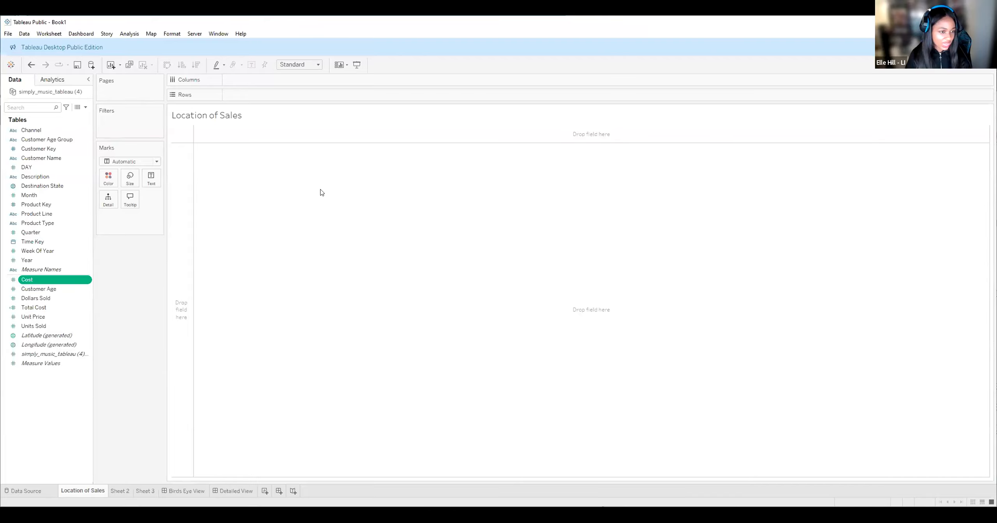
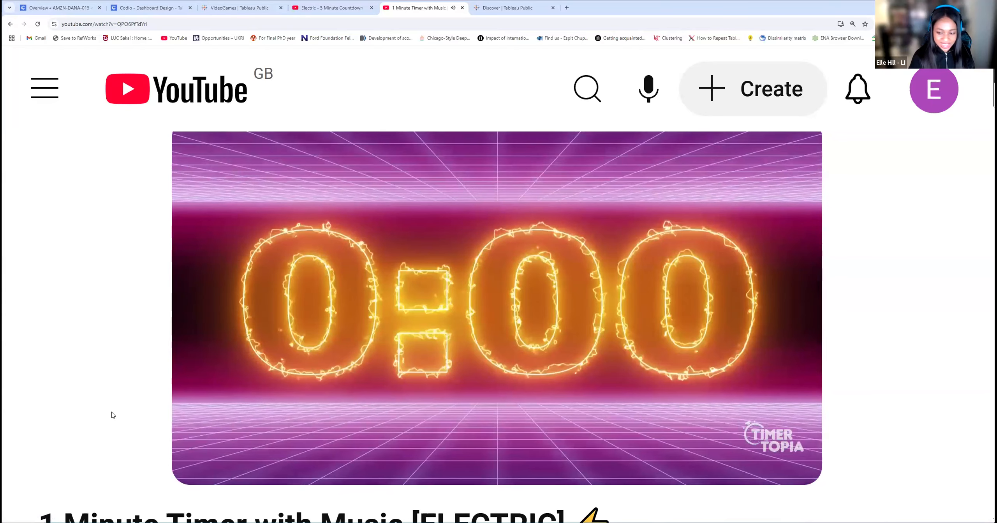
Start a new calculated field on the Location of Sales worksheet and name it Profit.
click(183, 447)
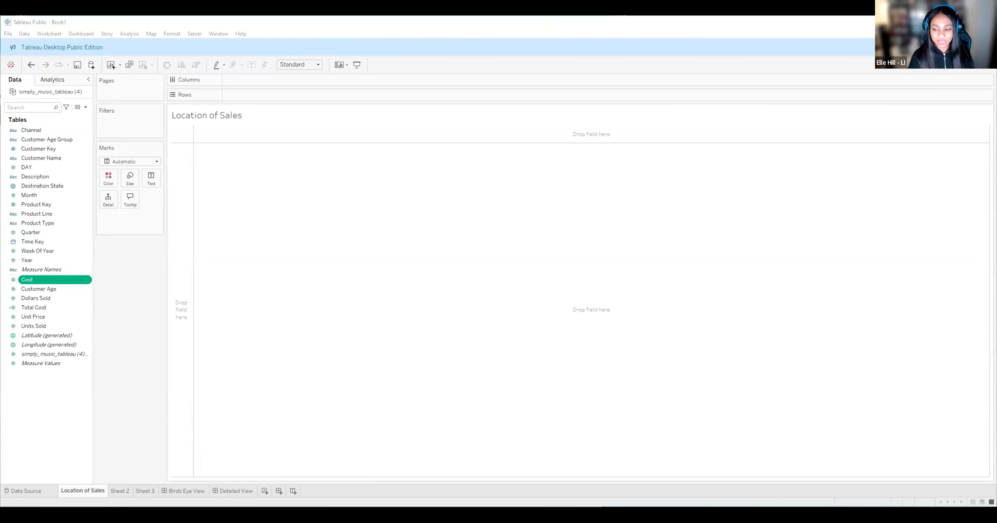
click(33, 389)
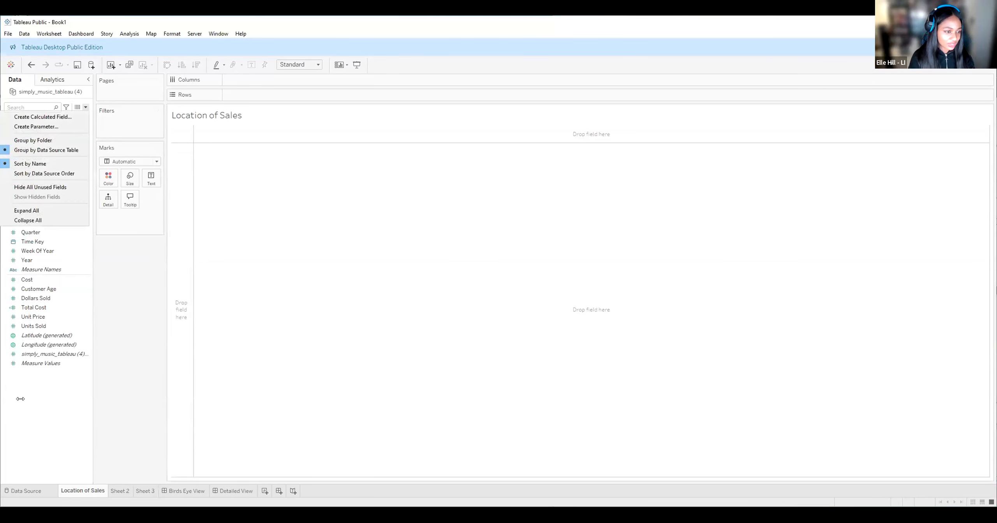
right_click(89, 384)
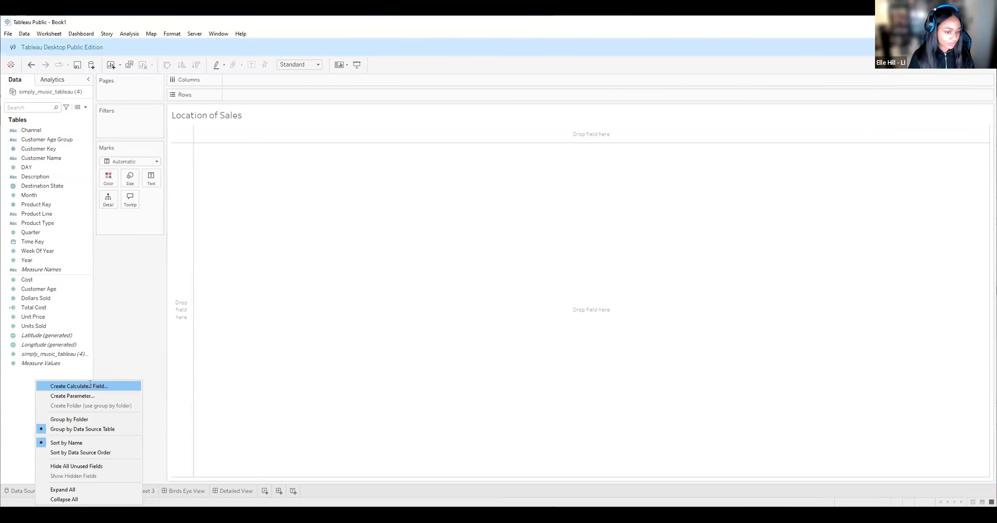
click(90, 385)
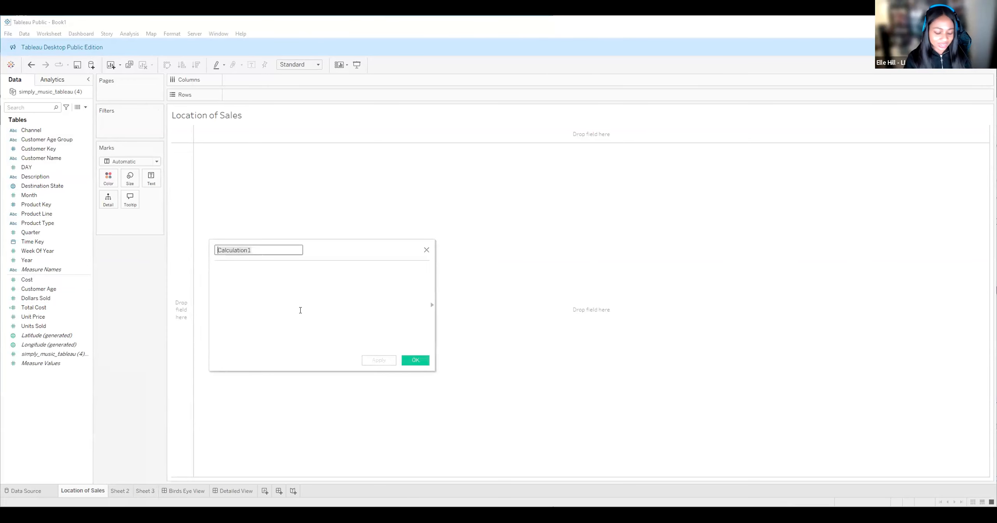
text(Profit)
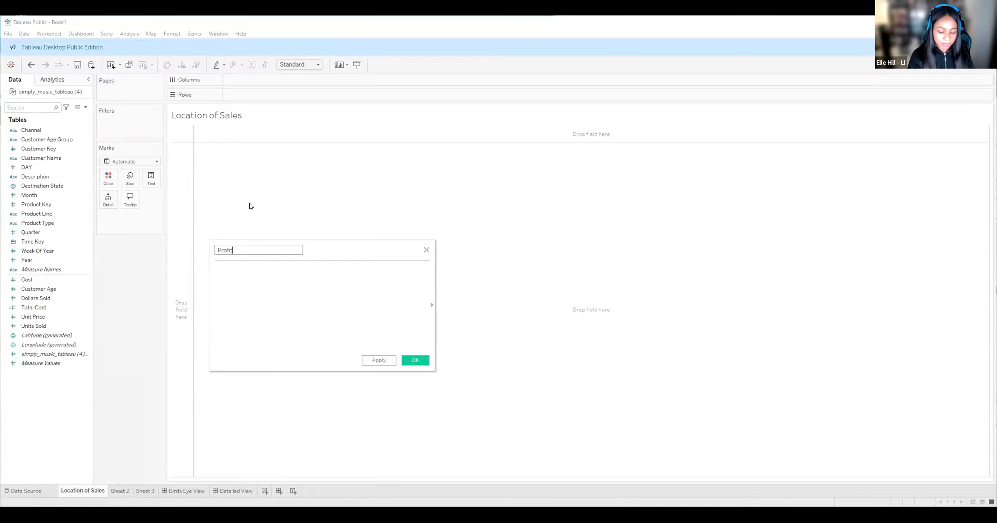
Define the Profit calculation as [Dollars Sold]-[Total Cost] and save the field.
click(247, 287)
text(Do)
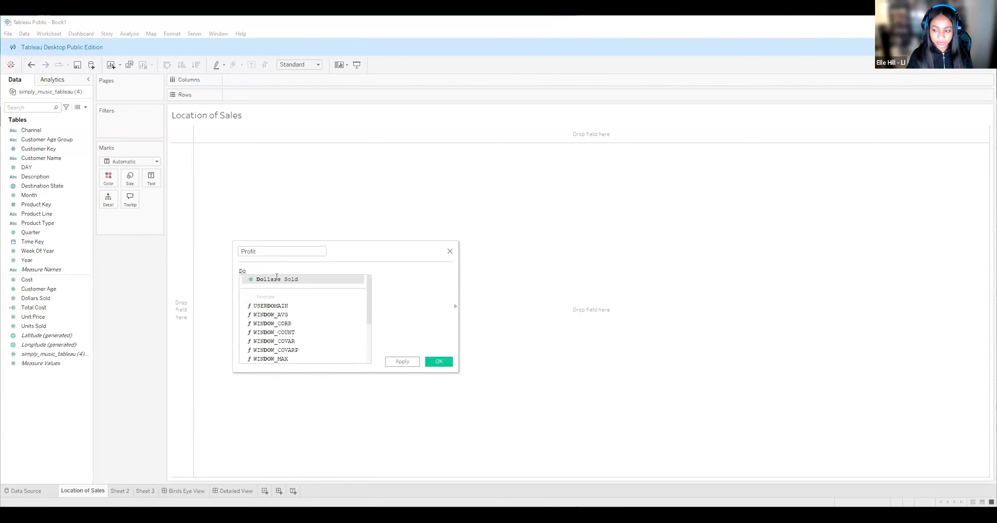
key(Return)
text(-)
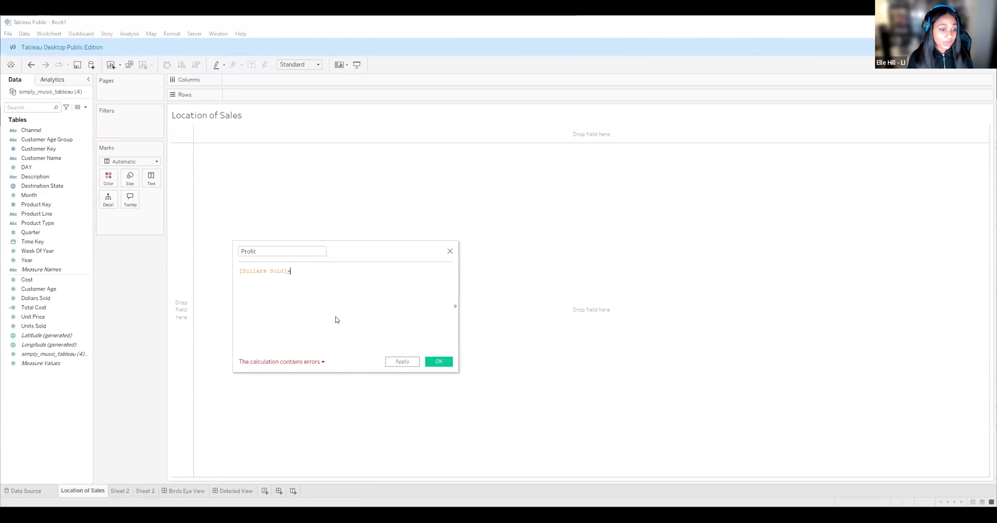
text([Total Cost])
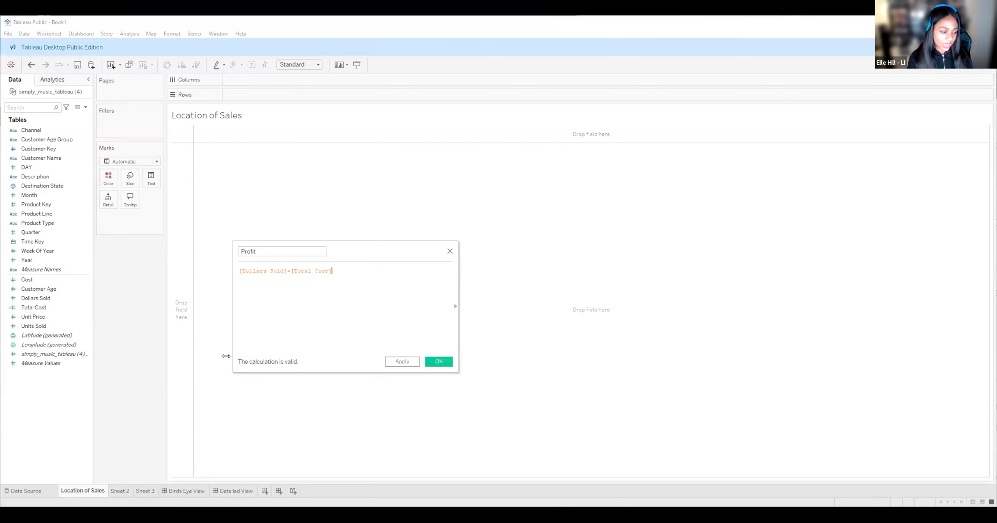
click(287, 271)
drag(287, 271, 290, 268)
click(326, 269)
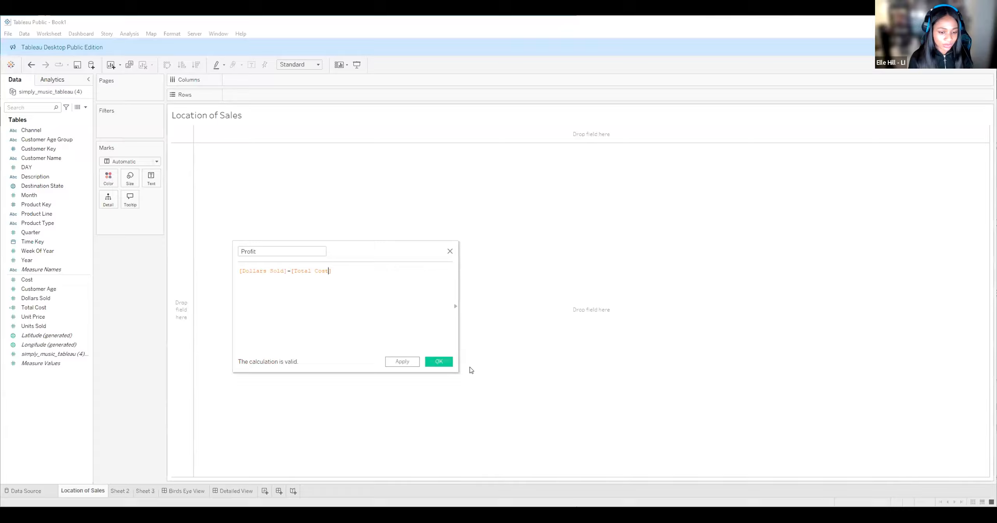
click(437, 363)
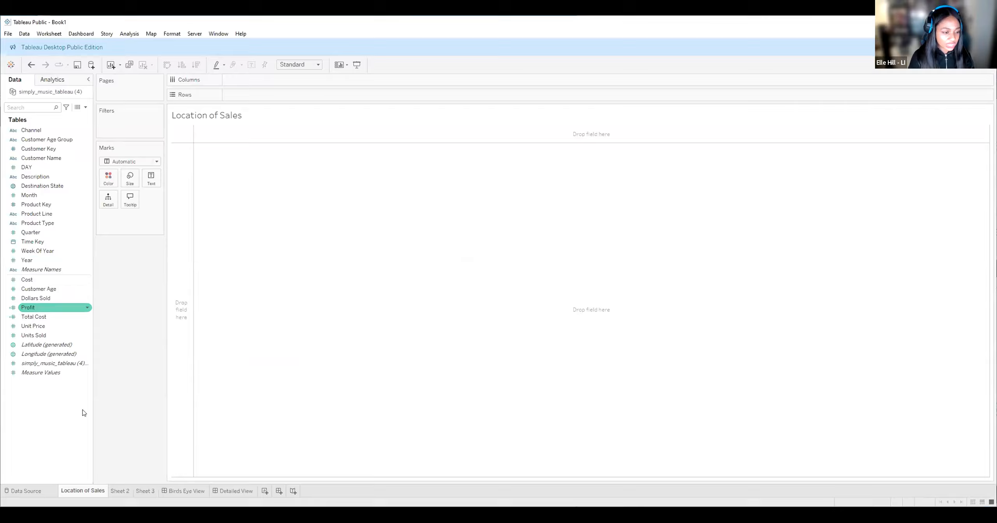
Try adding the Profit field to the Location of Sales view as a text total, undoing each attempt.
drag(47, 308, 237, 84)
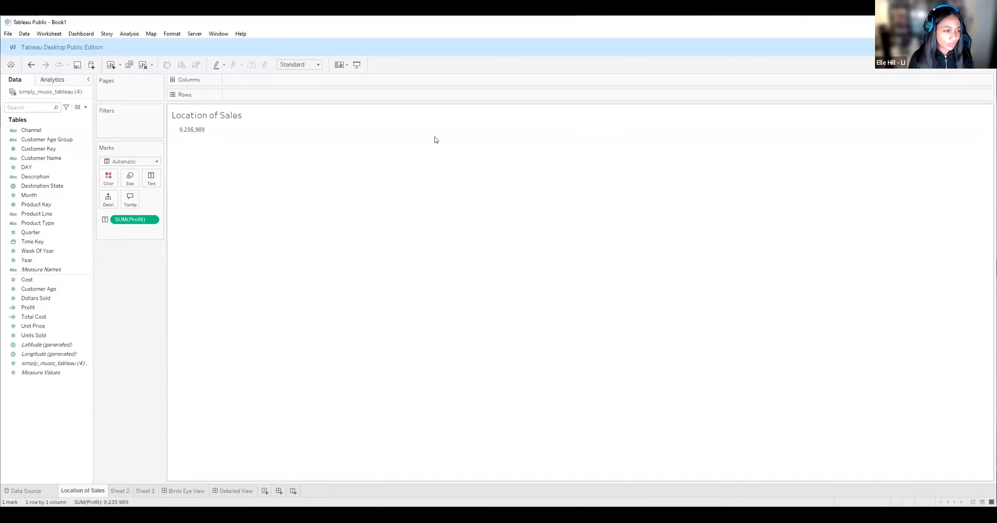
key(ctrl+z)
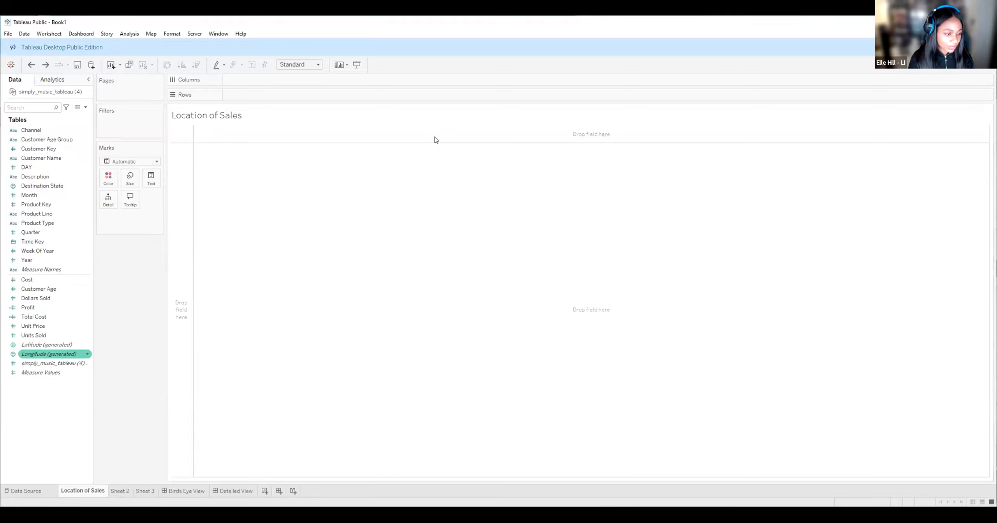
key(ctrl+z)
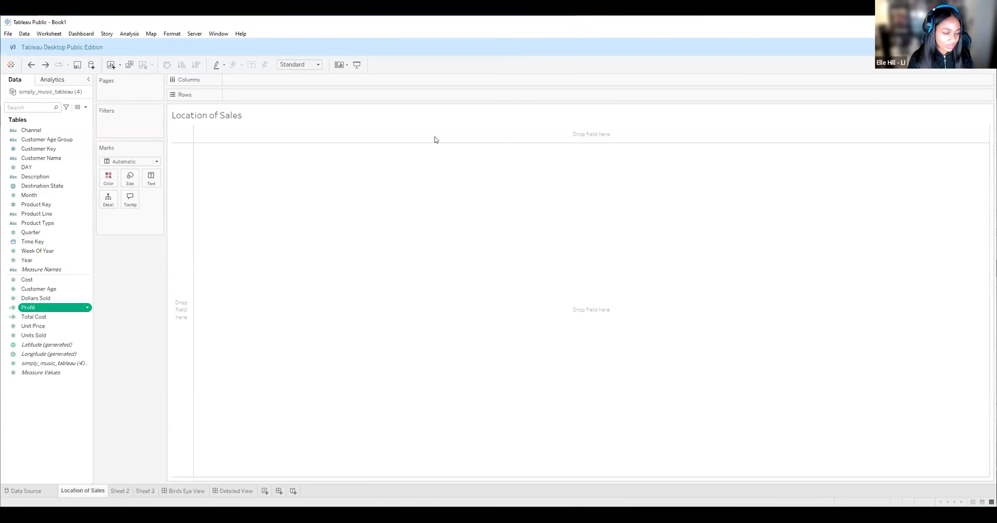
key(F2)
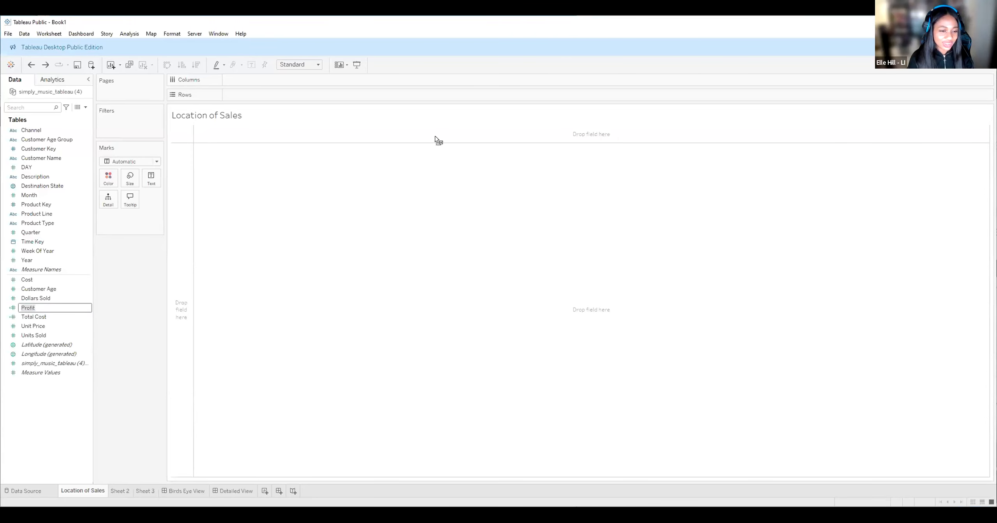
drag(315, 253, 232, 176)
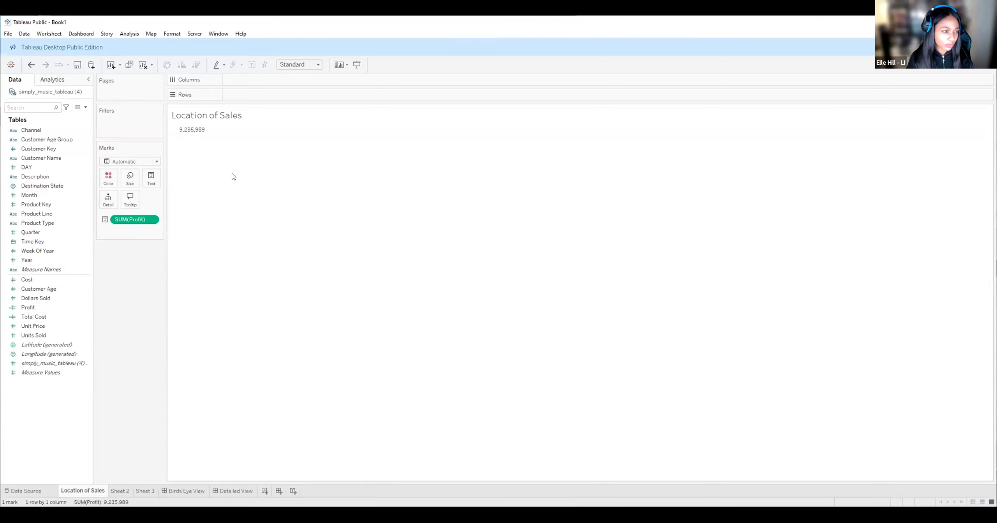
key(ctrl+z)
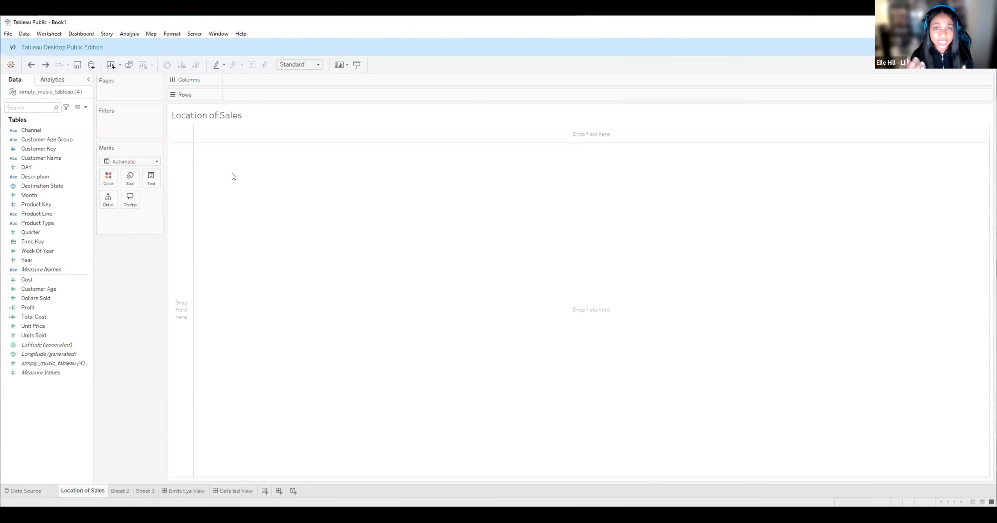
key(ctrl+z)
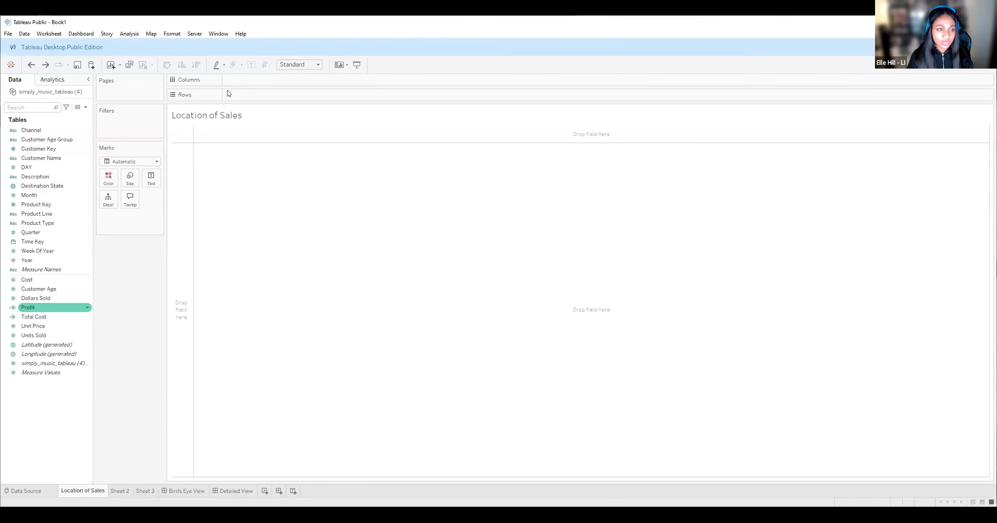
Place Profit on the columns of Location of Sales, convert the chart to a histogram of Profit bins, and inspect its bars.
drag(228, 93, 224, 89)
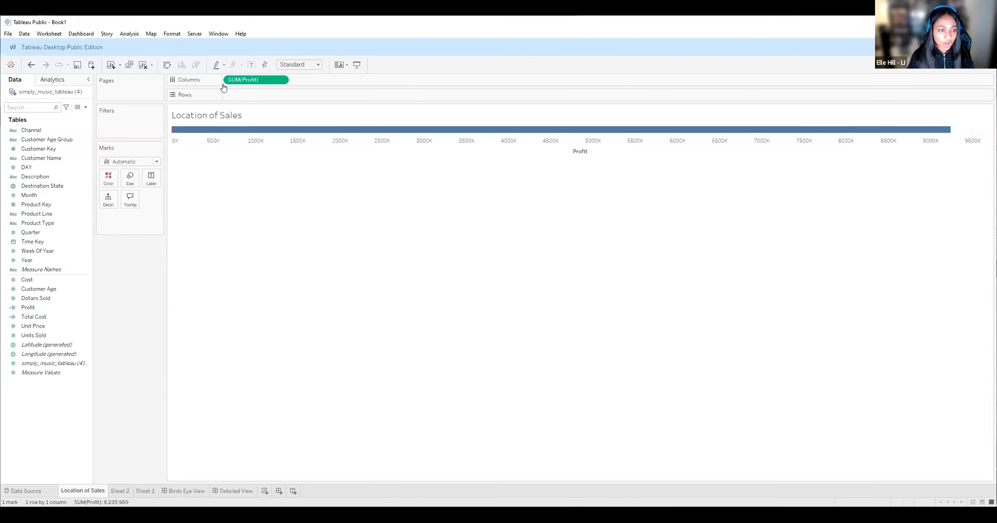
mouse_move(230, 132)
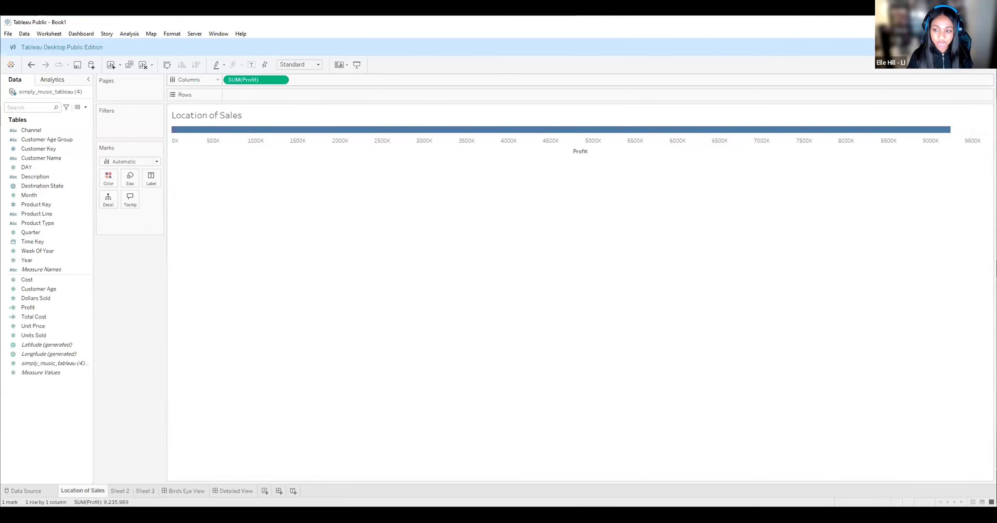
click(967, 65)
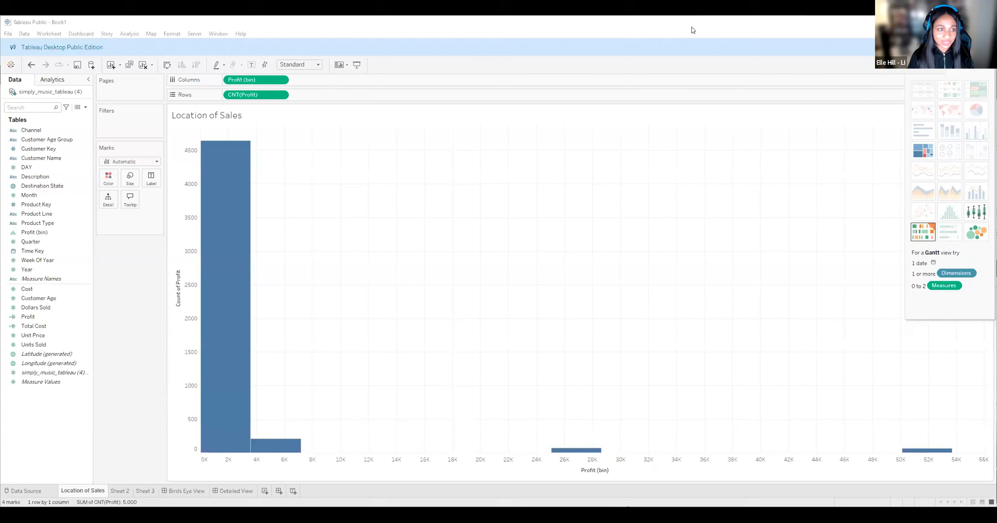
click(969, 71)
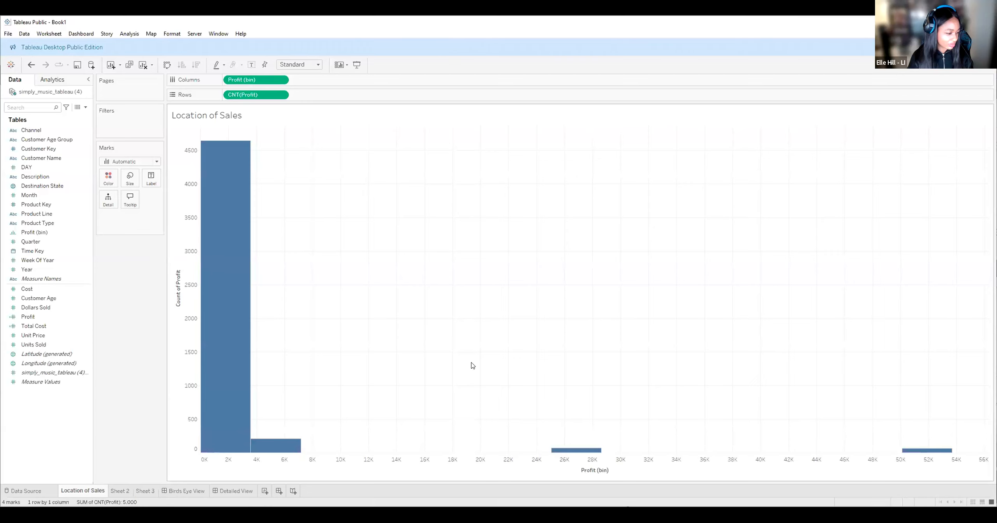
mouse_move(278, 446)
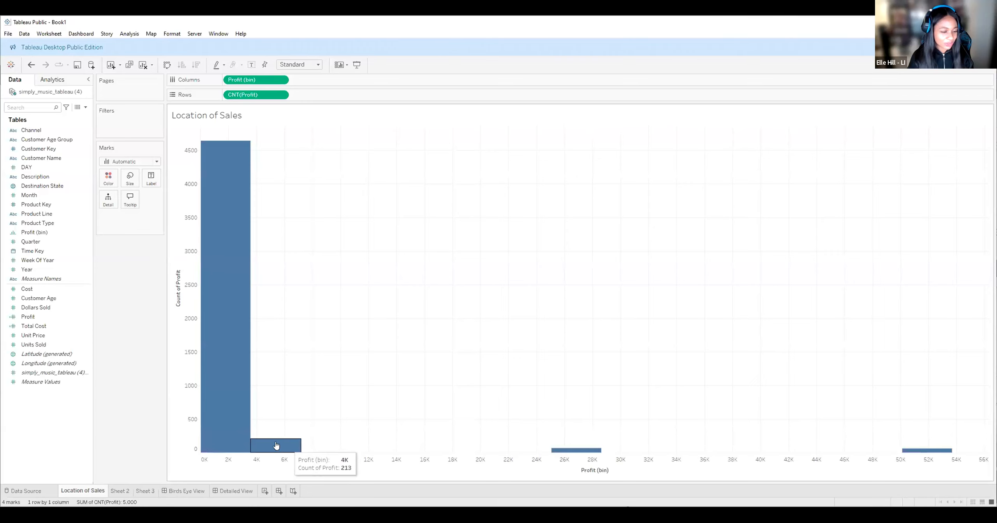
mouse_move(926, 449)
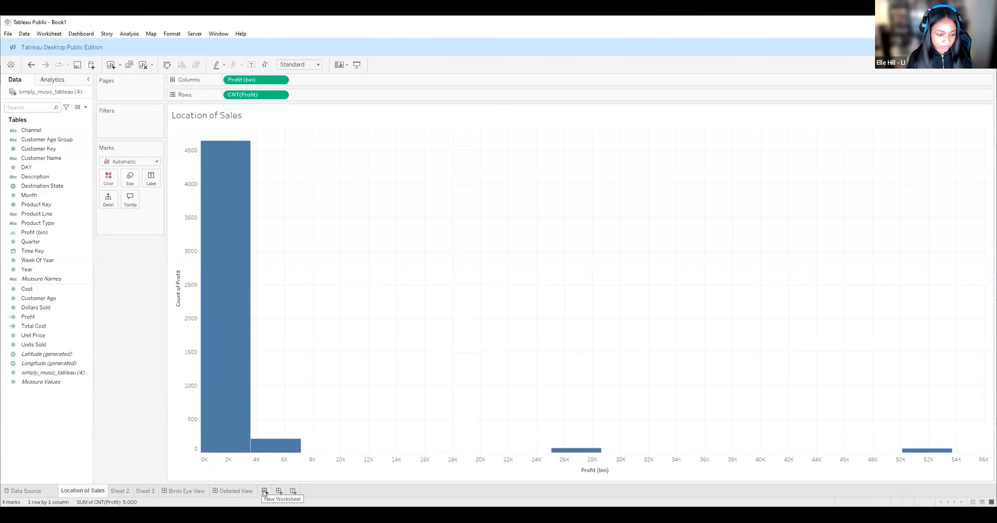
Add a new worksheet and rename it Revenue vs. Profit.
click(264, 491)
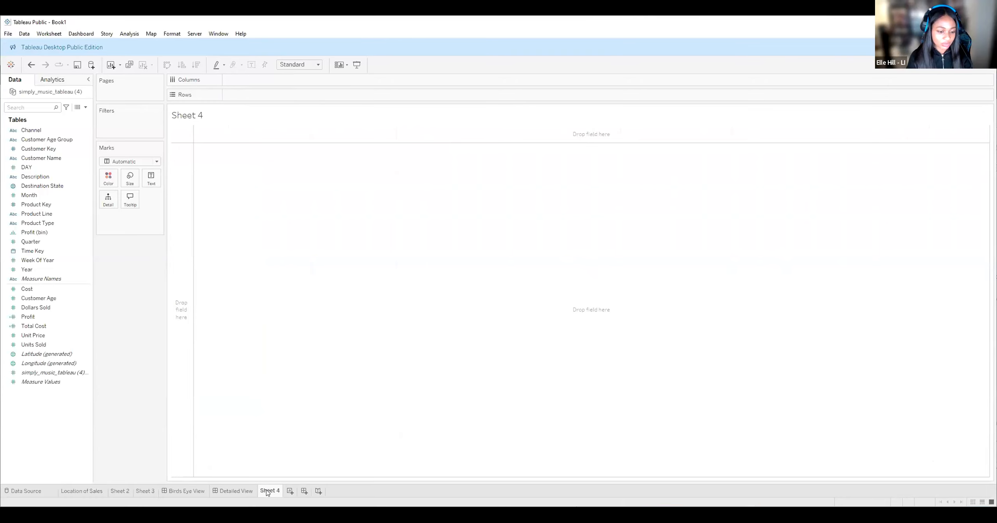
right_click(270, 491)
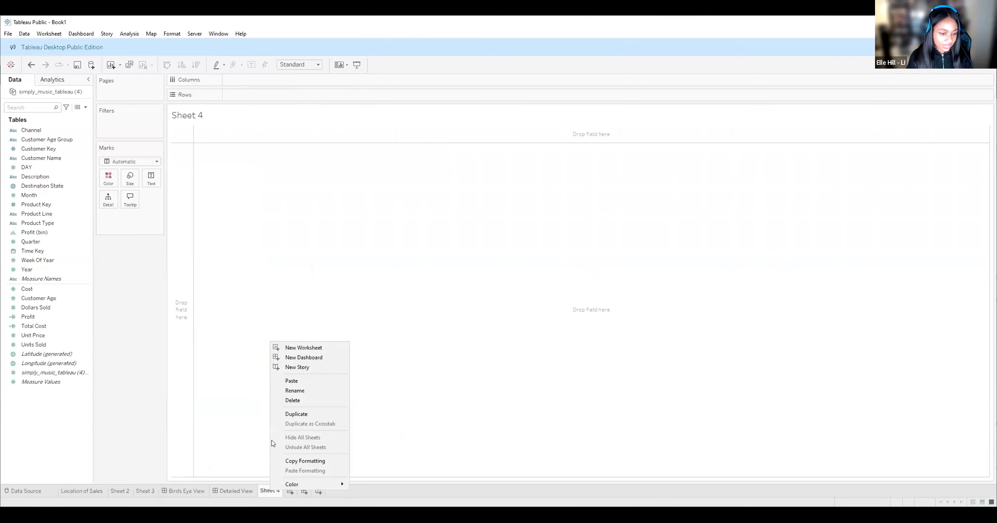
double_click(263, 490)
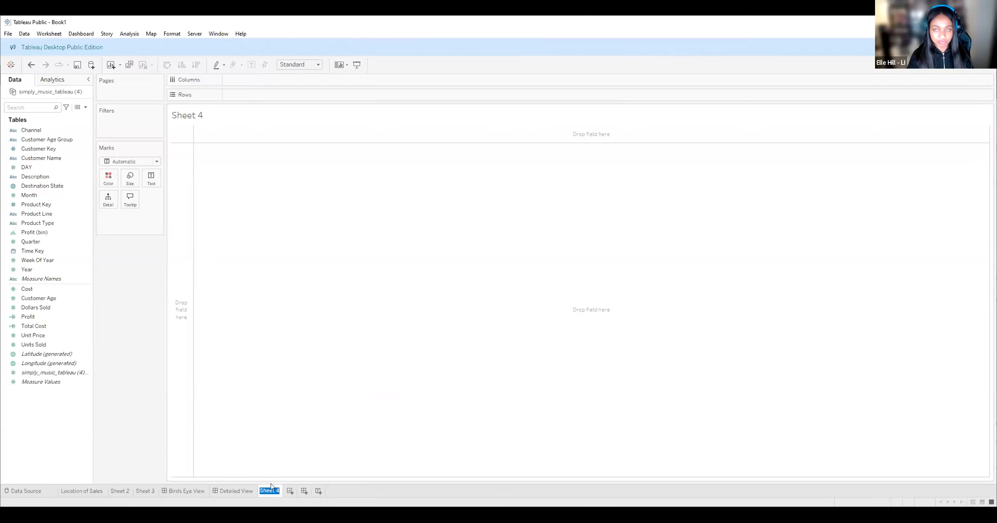
text(Revenue vs)
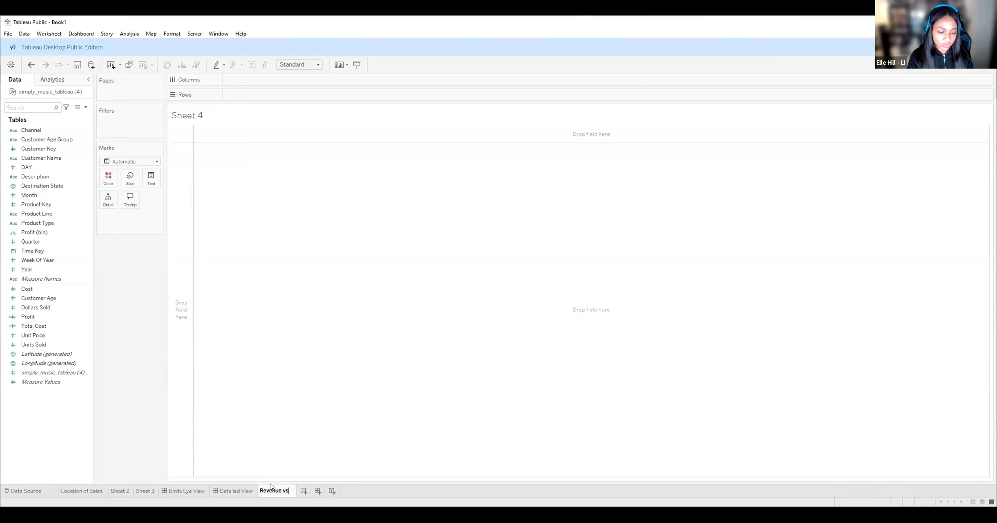
text(. Profit)
key(Return)
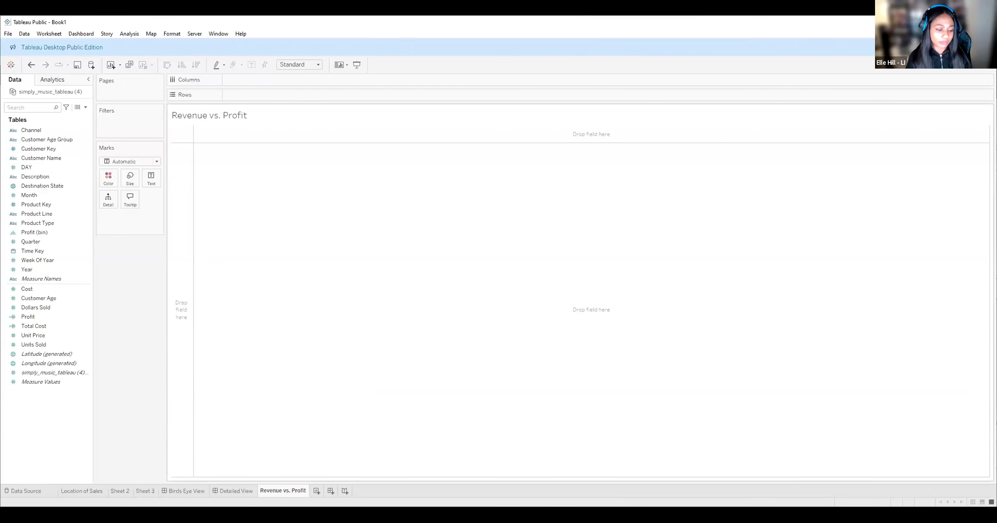
Check the sheets available to the Birds Eye View dashboard, including Revenue vs. Profit, and return to the Revenue vs. Profit worksheet.
click(181, 491)
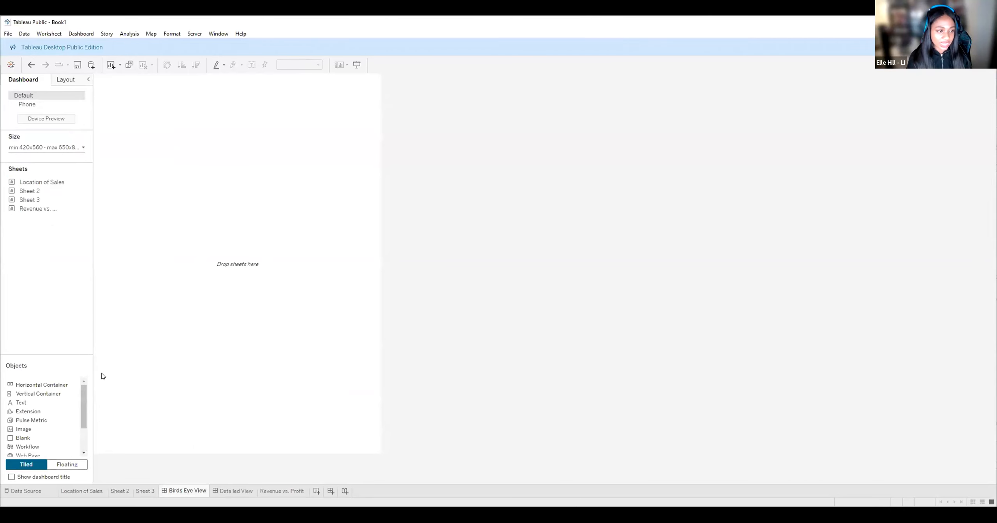
mouse_move(38, 208)
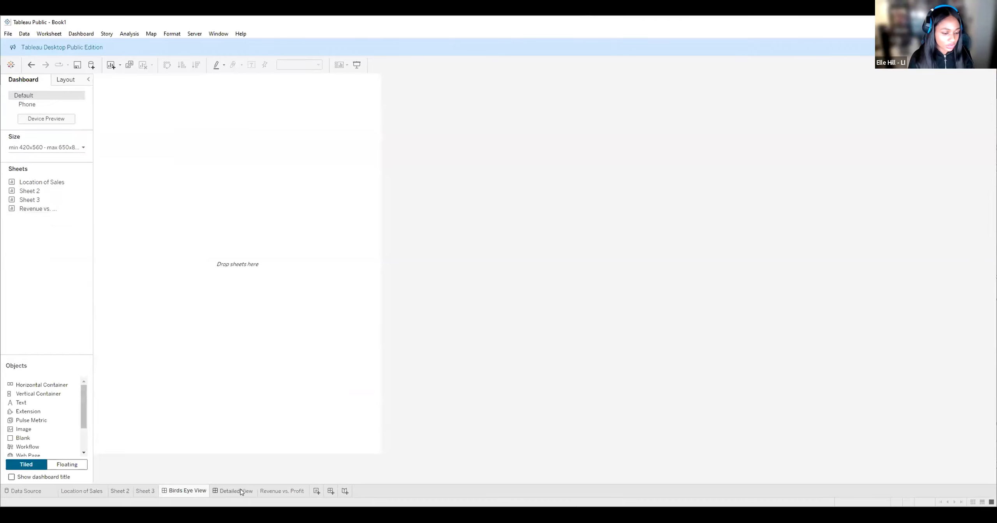
click(284, 493)
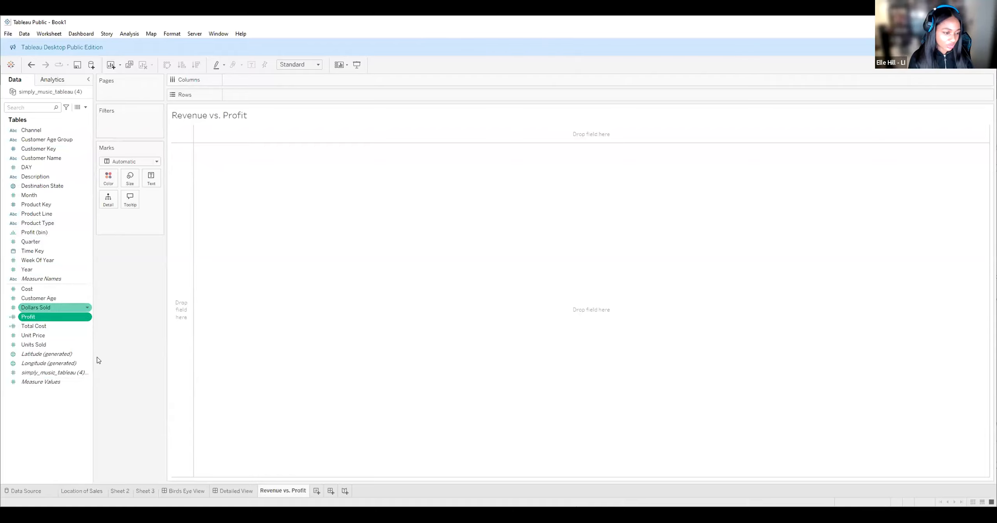
Try placing Dollars Sold and Profit together on the columns of Revenue vs. Profit, and undo the placement.
ctrl+click(49, 308)
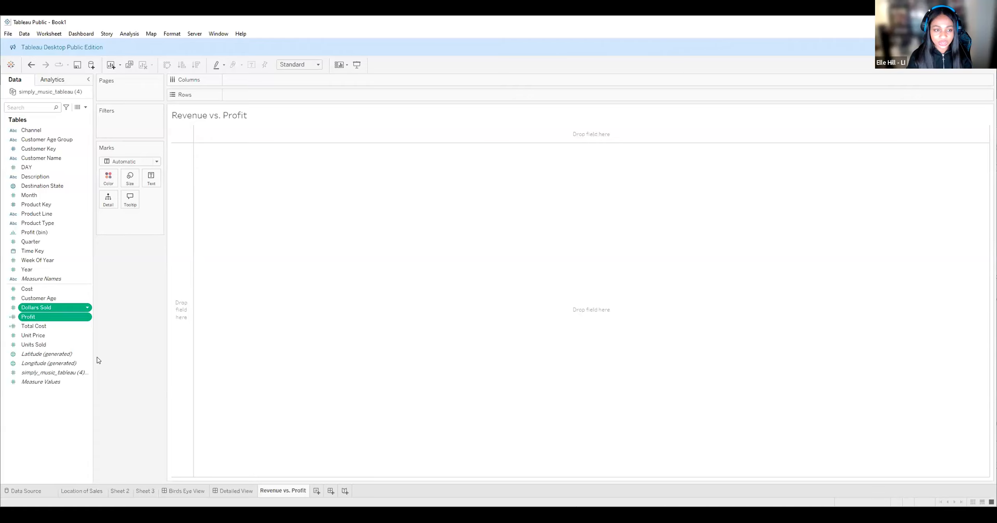
drag(96, 357, 251, 81)
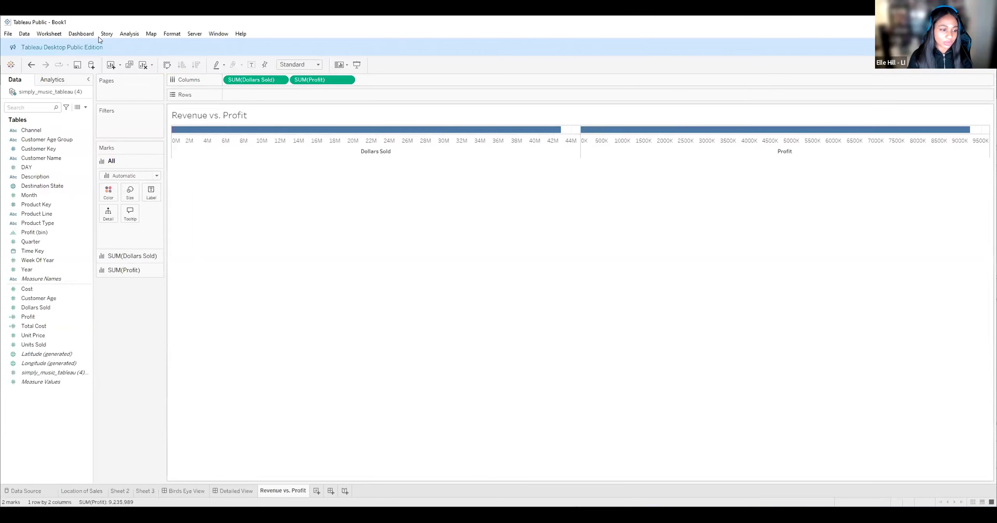
key(ctrl+z)
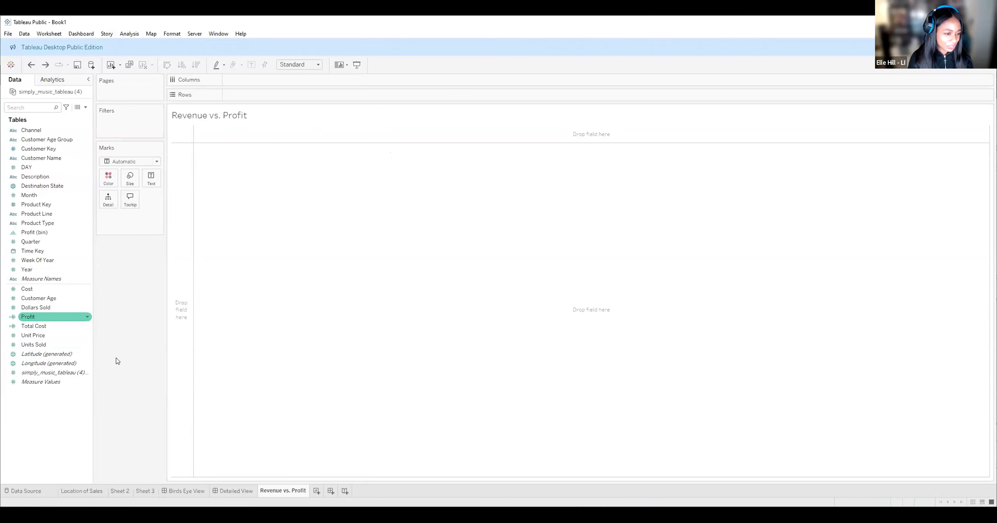
Place Dollars Sold and Profit on the rows and Time Key on the columns of the Revenue vs. Profit worksheet.
click(55, 316)
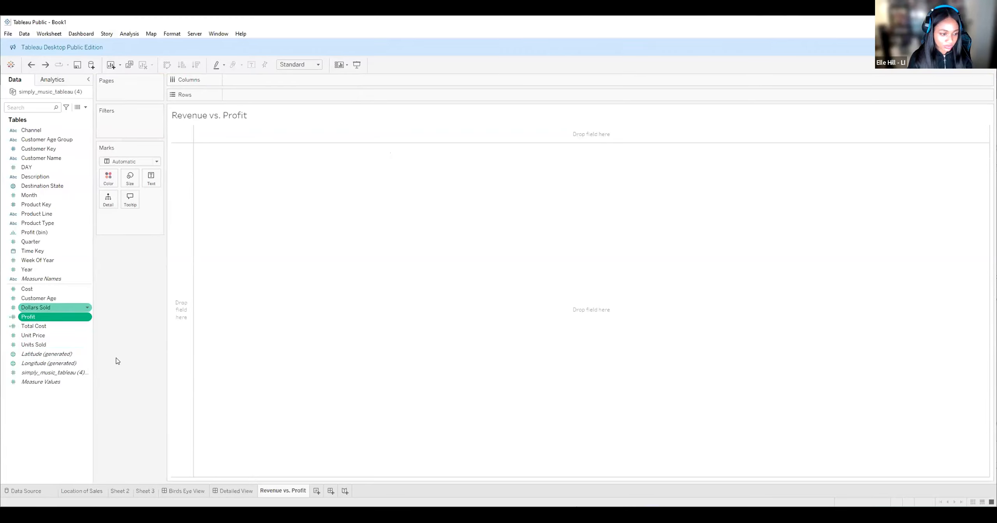
ctrl+click(54, 307)
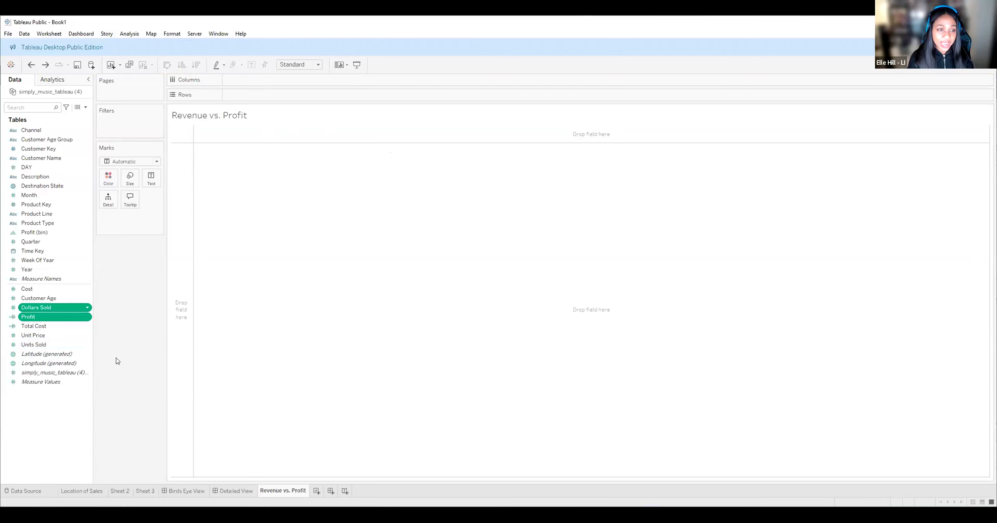
drag(117, 358, 247, 96)
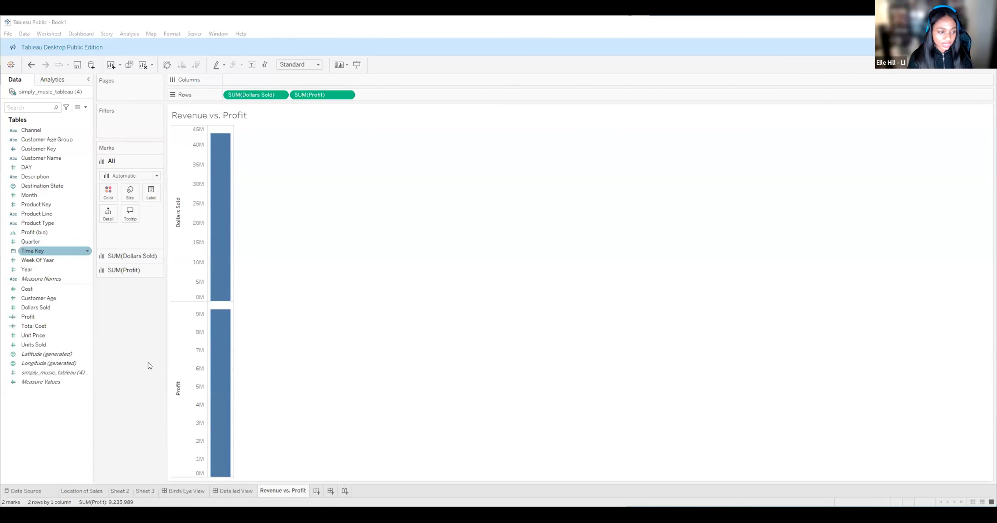
drag(234, 95, 252, 80)
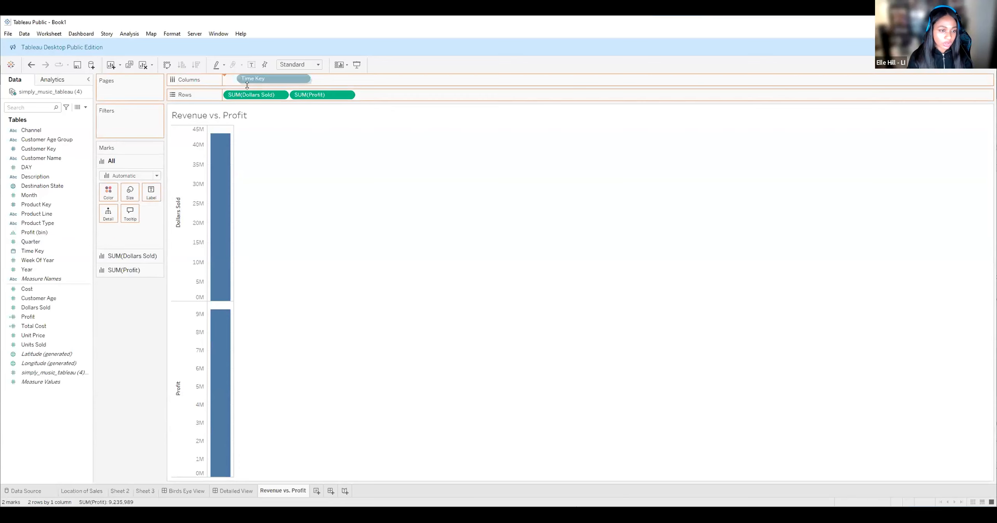
key(Up)
key(Up)
key(Up)
key(Down)
key(Down)
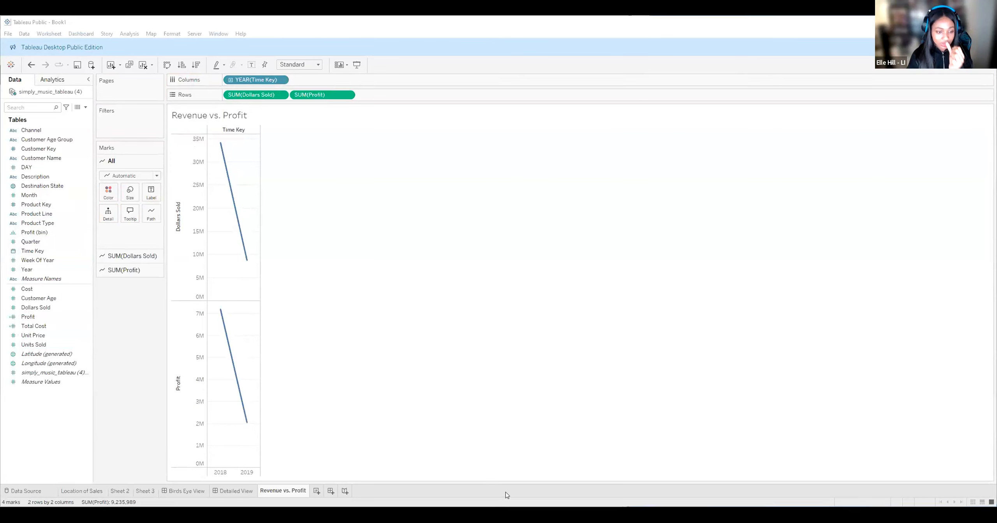
click(557, 473)
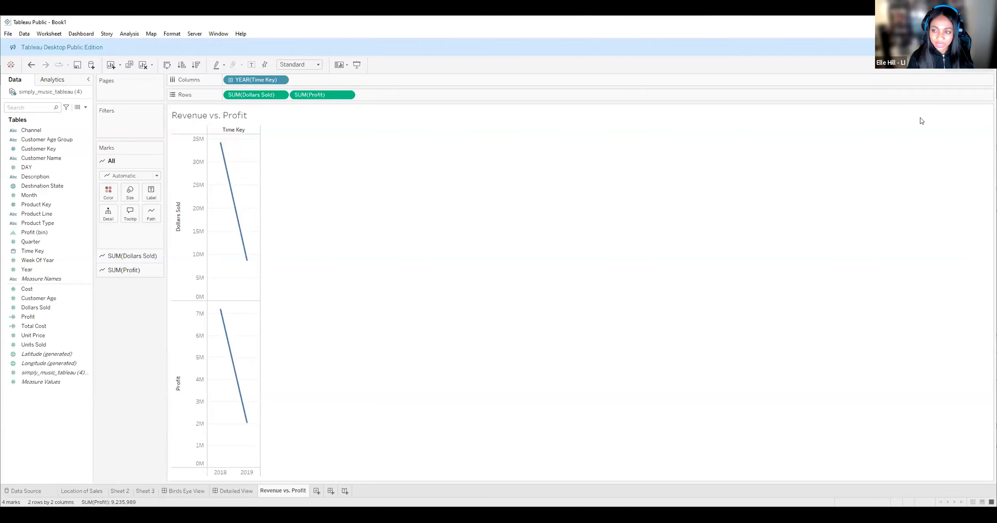
Convert the chart to dual continuous lines for Profit and Dollars Sold, and set Time Key to continuous Month.
key(ctrl+1)
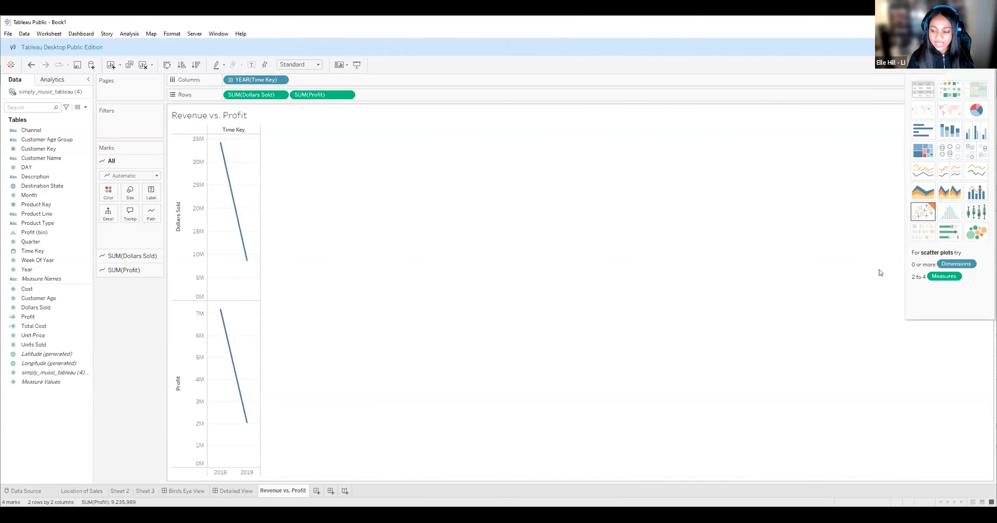
click(975, 172)
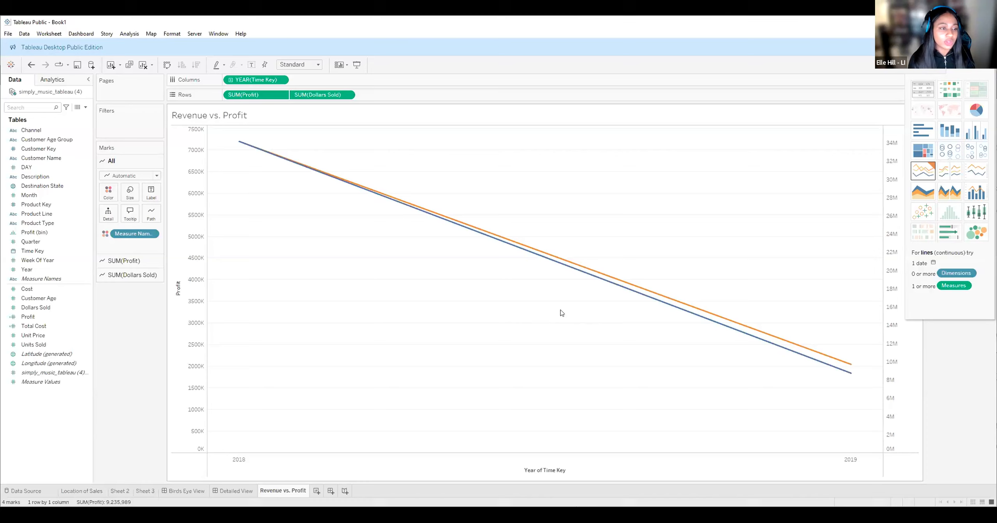
right_click(258, 81)
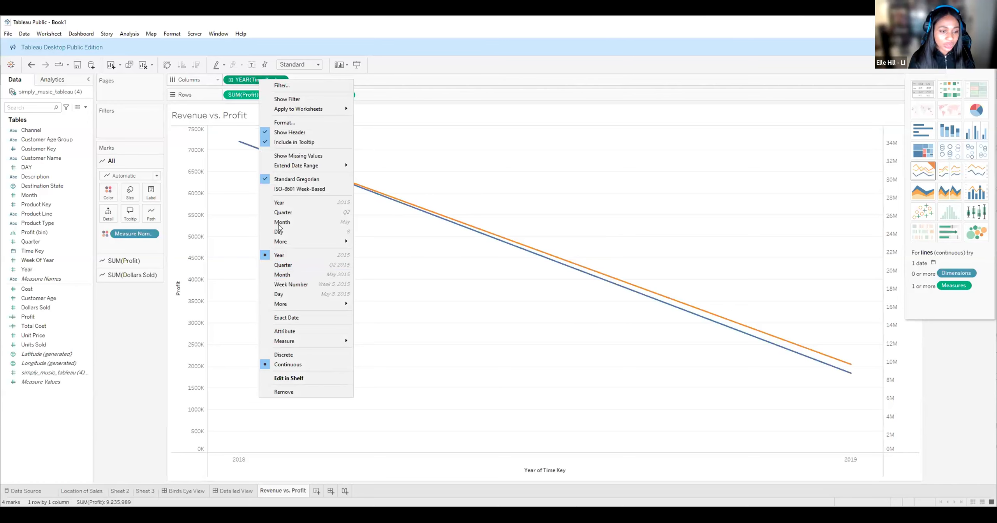
click(296, 275)
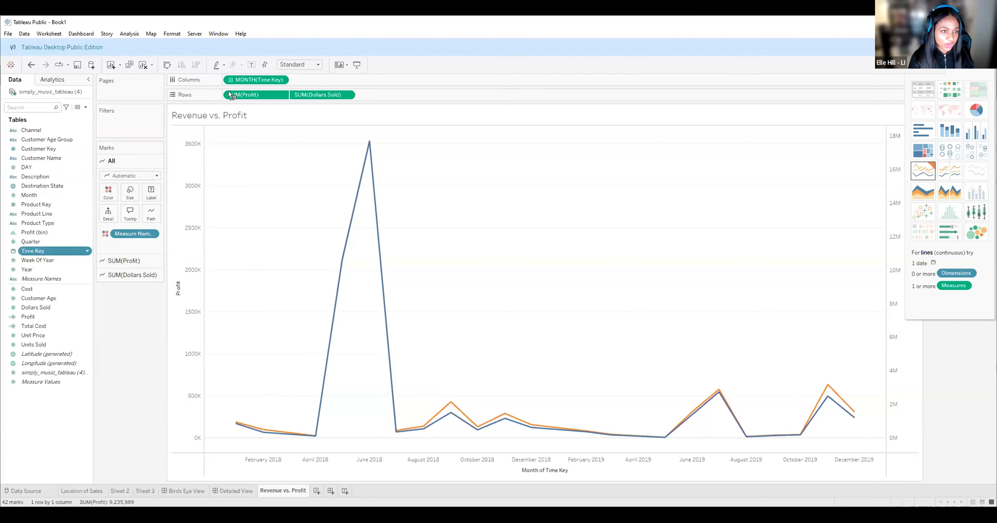
Review the discrete and continuous date-level options of Time Key on the columns, and close the chart type suggestions.
drag(231, 95, 242, 80)
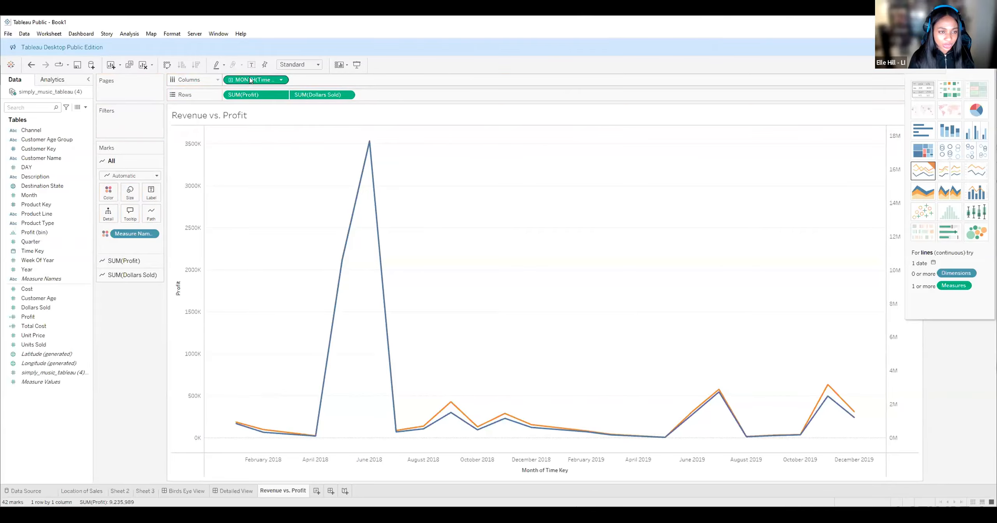
right_click(250, 80)
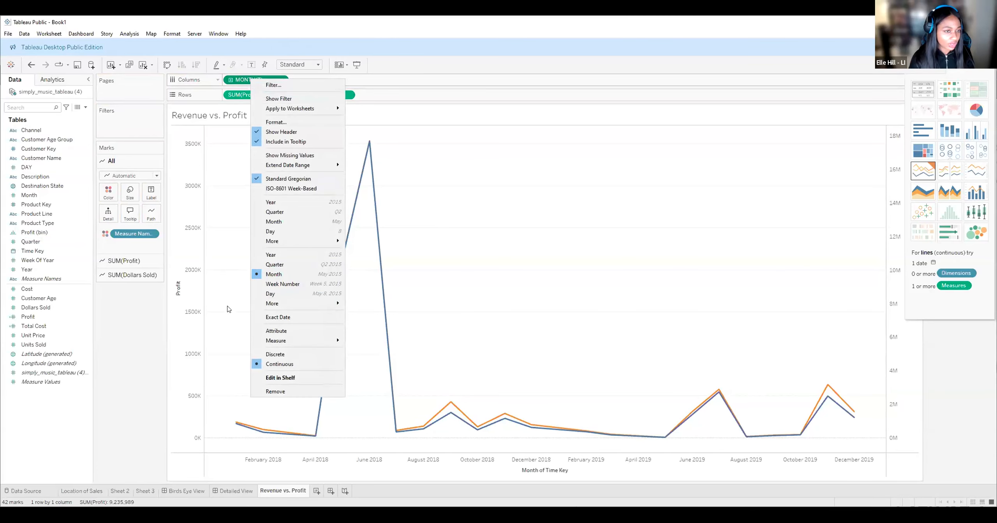
click(291, 82)
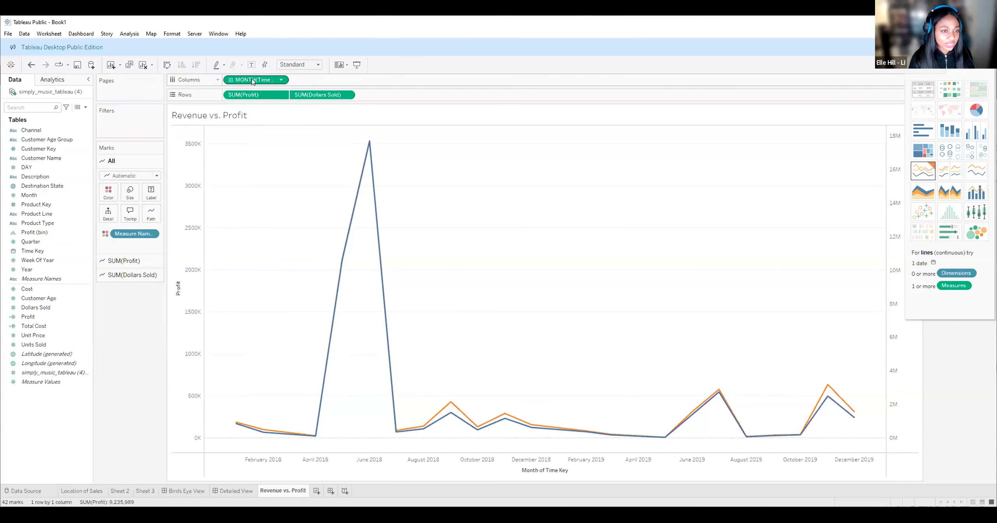
right_click(252, 80)
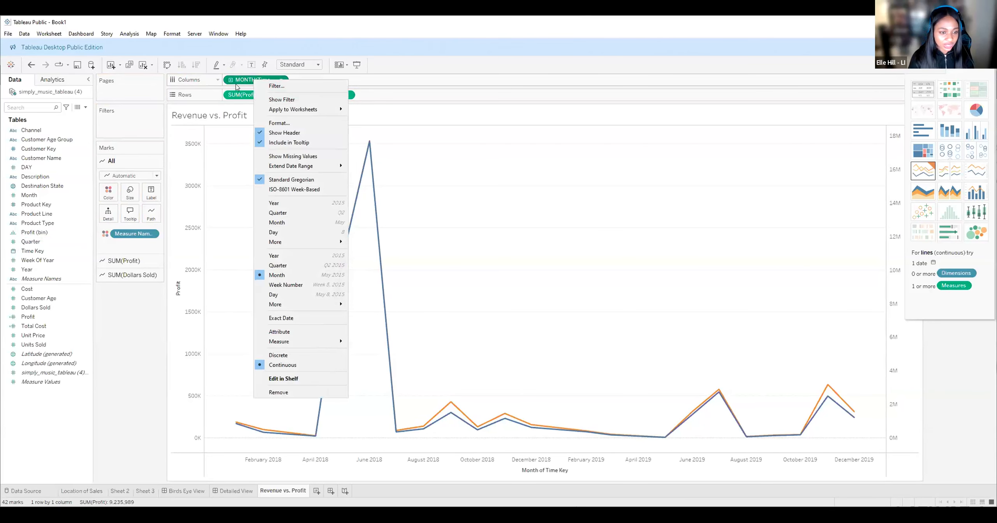
click(221, 331)
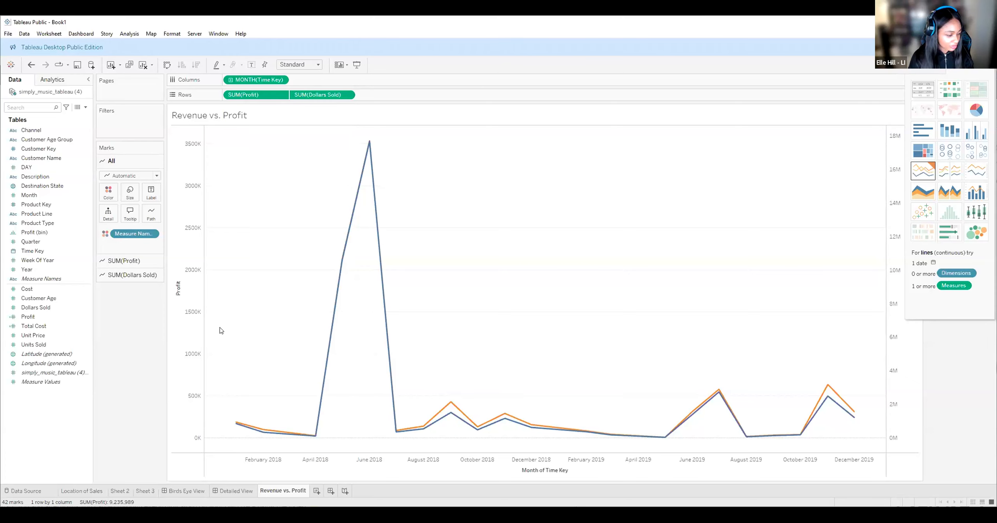
right_click(251, 80)
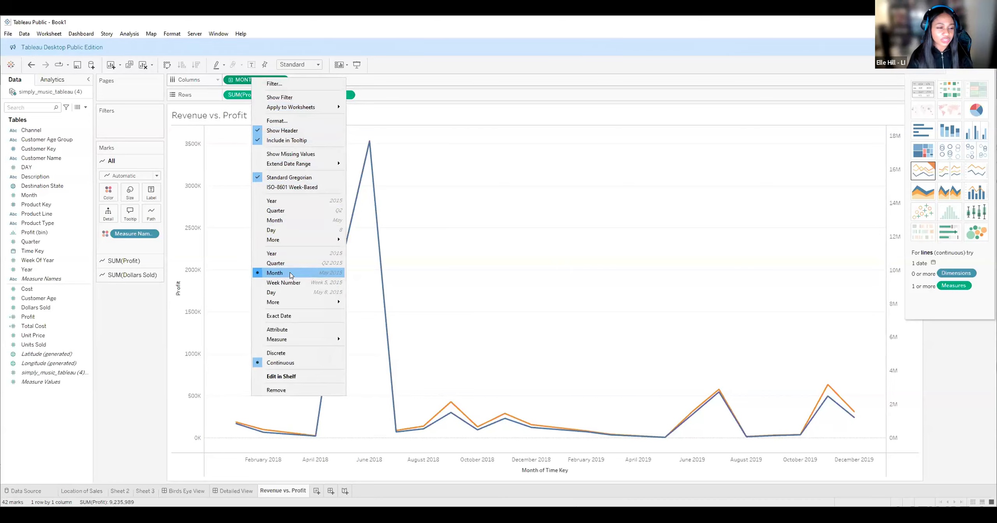
key(Escape)
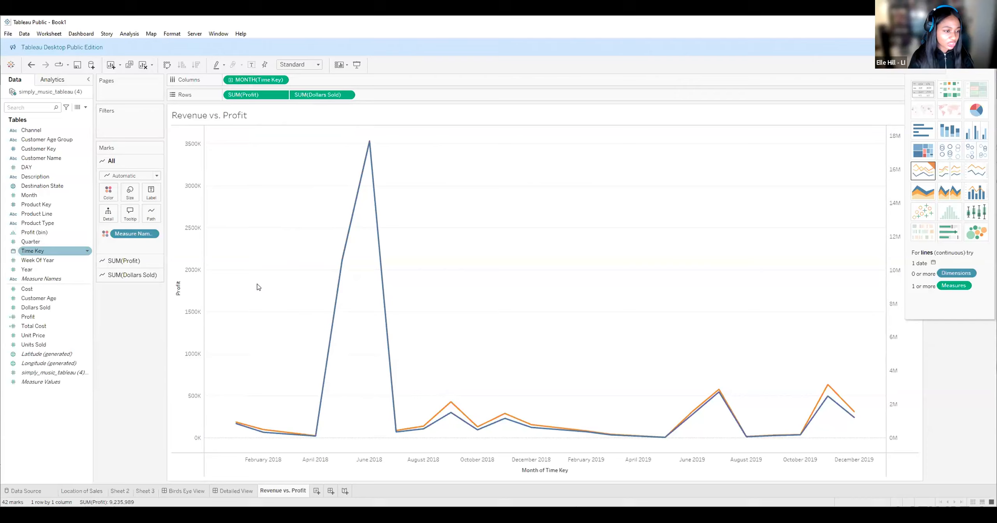
click(257, 287)
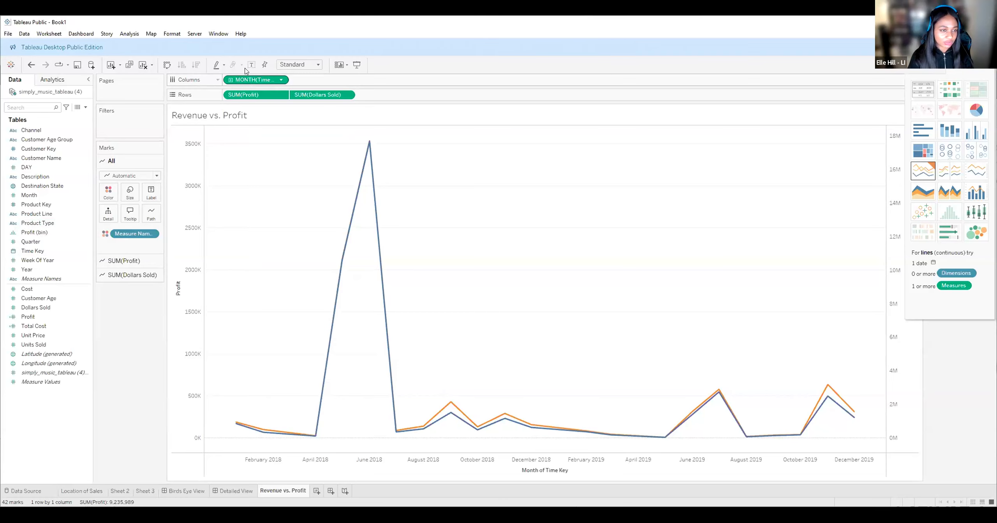
right_click(260, 79)
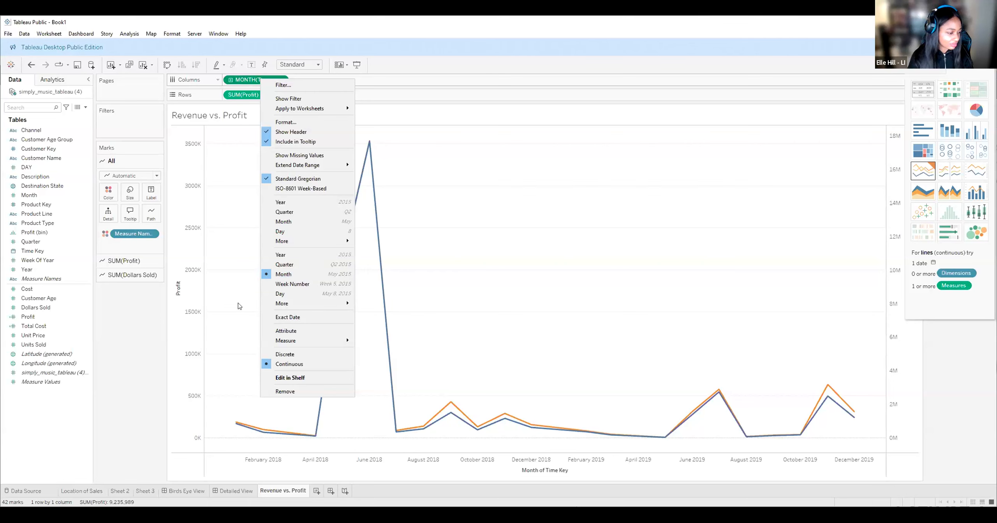
click(65, 380)
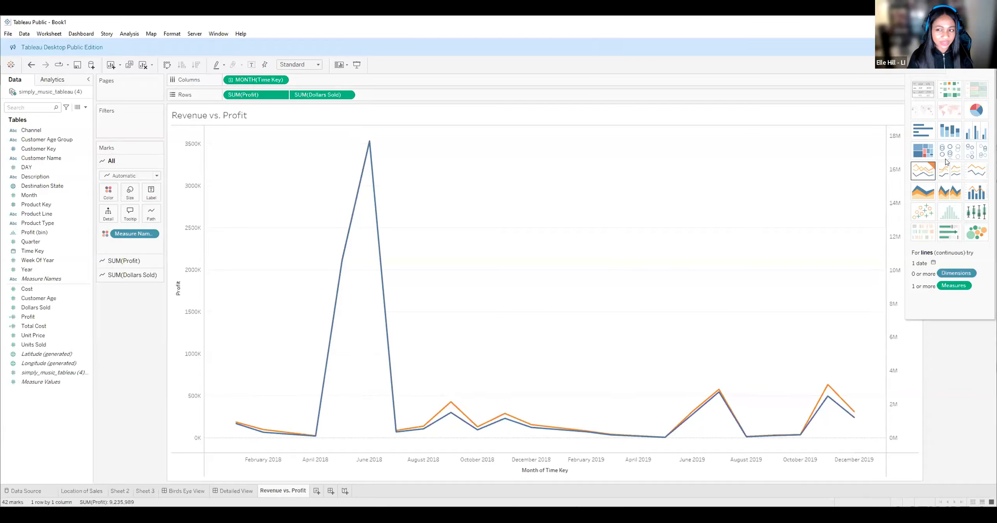
click(962, 66)
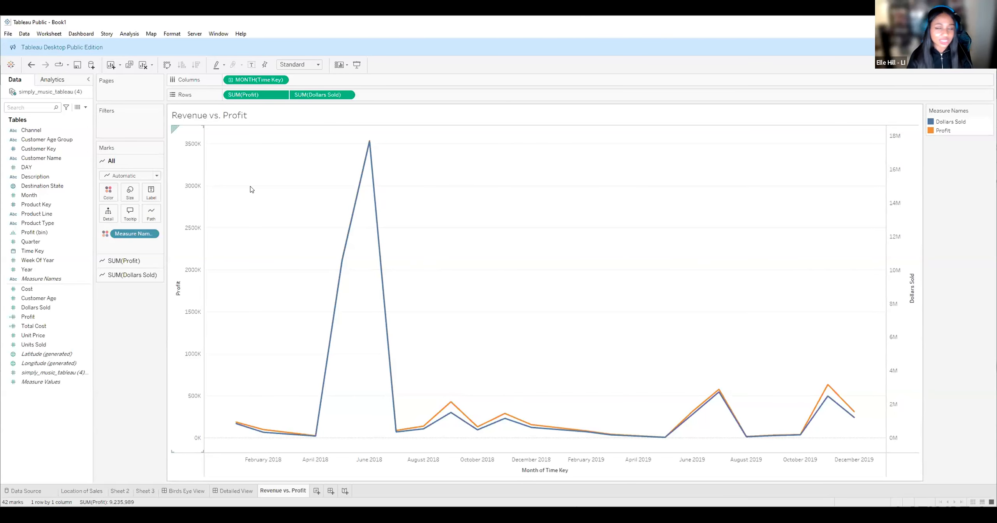
Try synchronizing the Dollars Sold axis with the Profit axis.
click(905, 239)
right_click(904, 239)
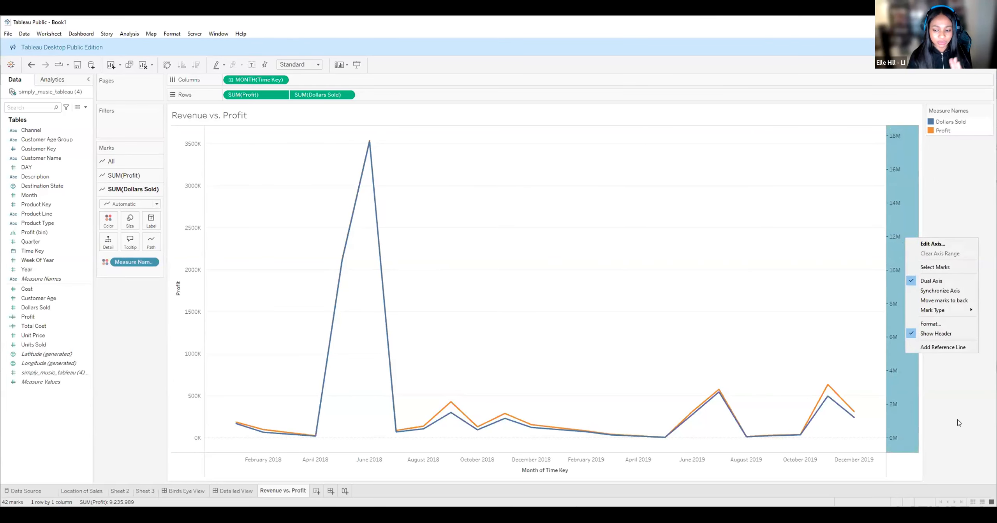
click(895, 255)
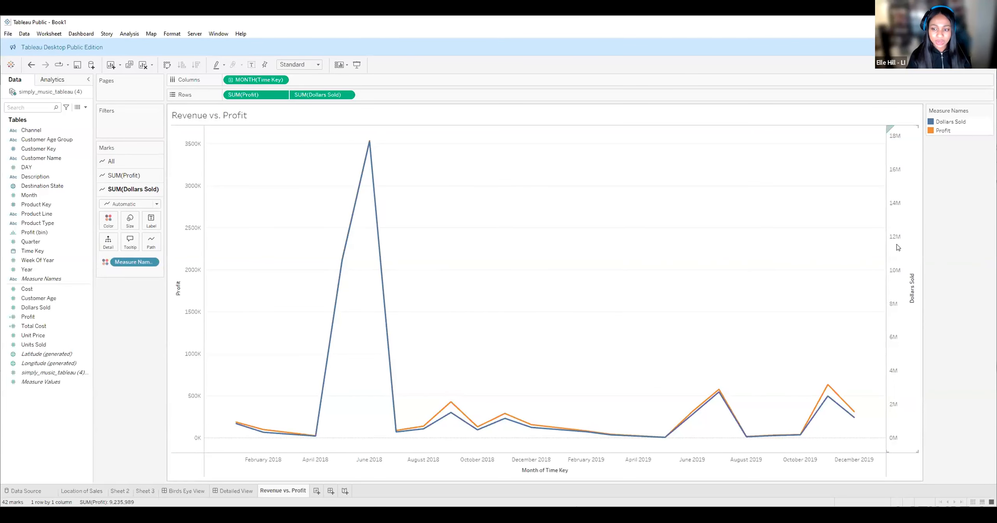
right_click(900, 253)
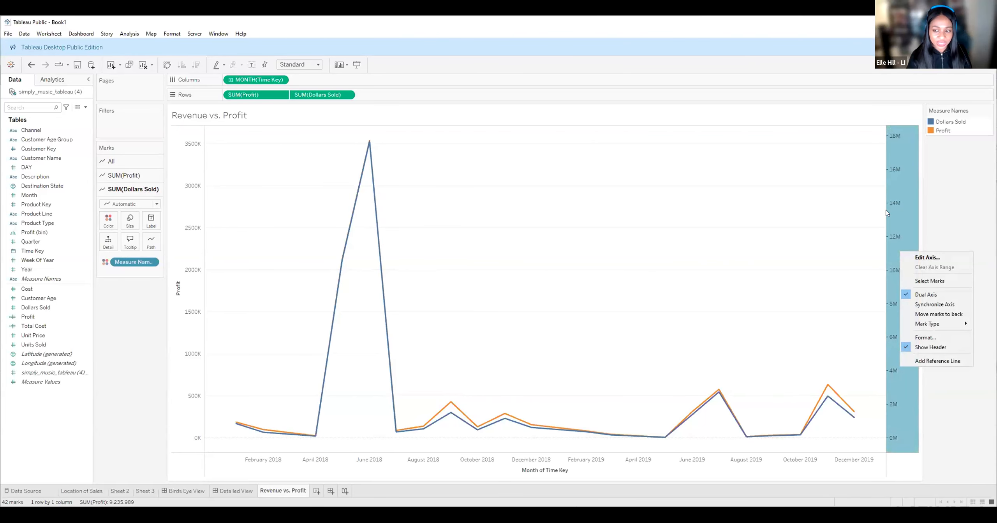
click(931, 304)
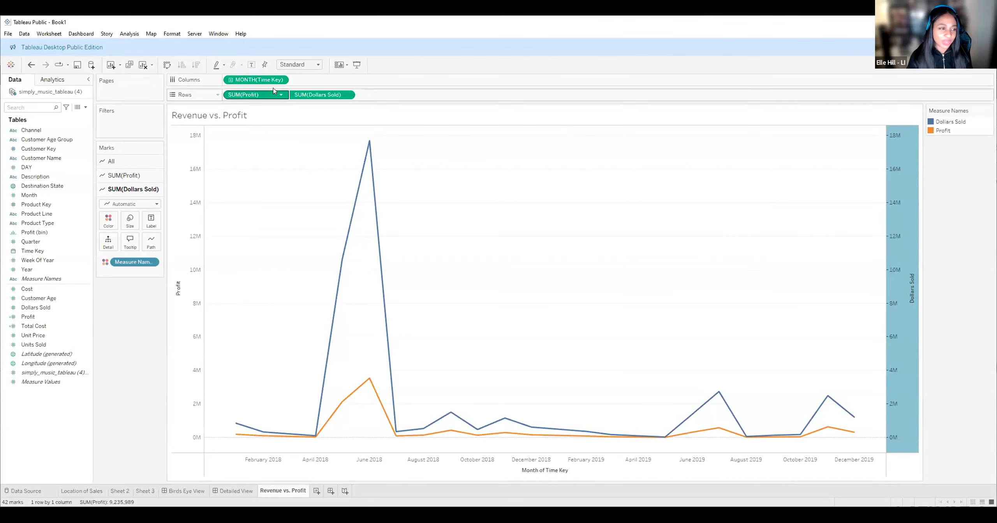
Undo and redo the axis synchronization to compare both versions of the line chart, ending with it undone.
key(ctrl+z)
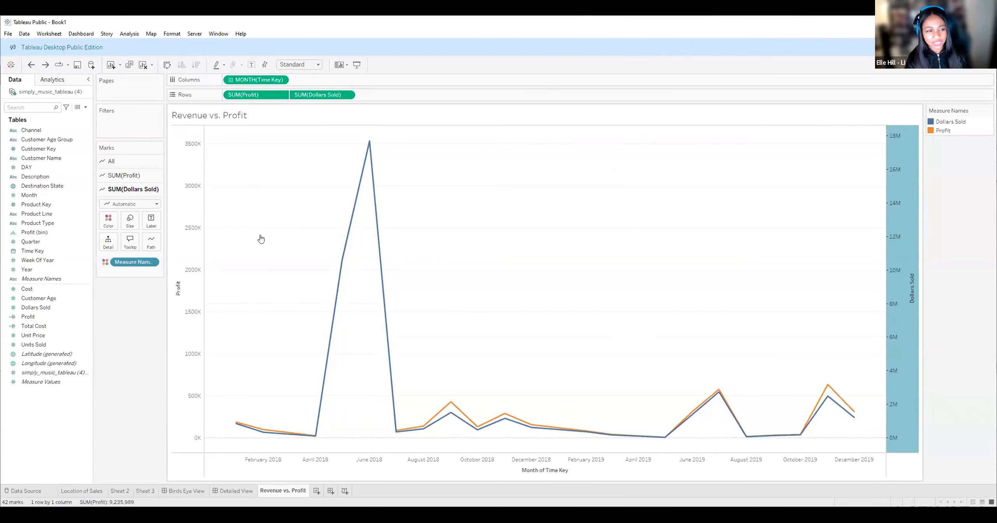
key(ctrl+y)
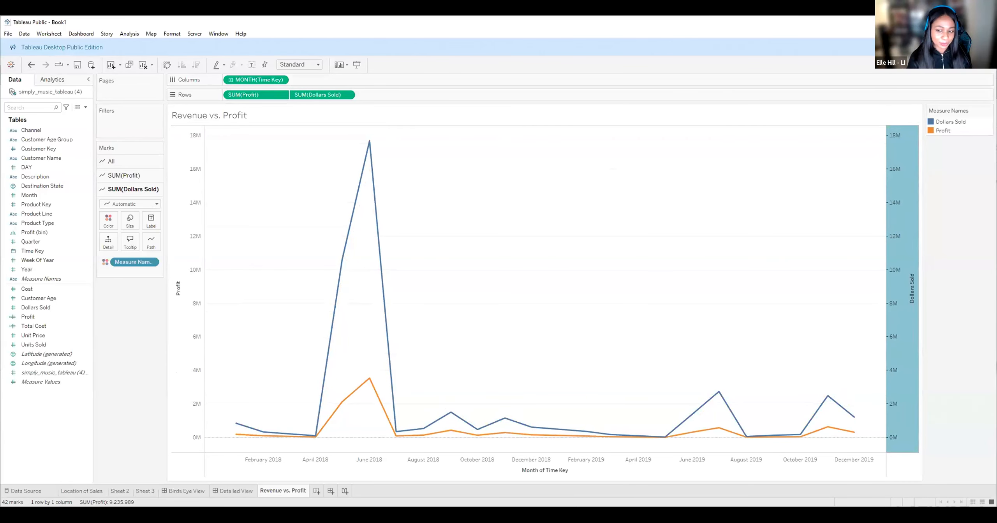
click(979, 318)
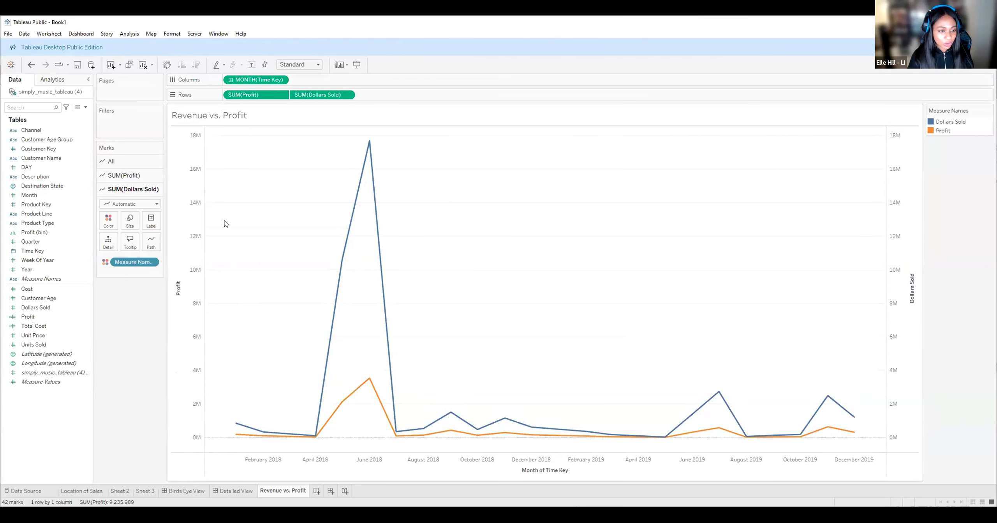
key(ctrl+z)
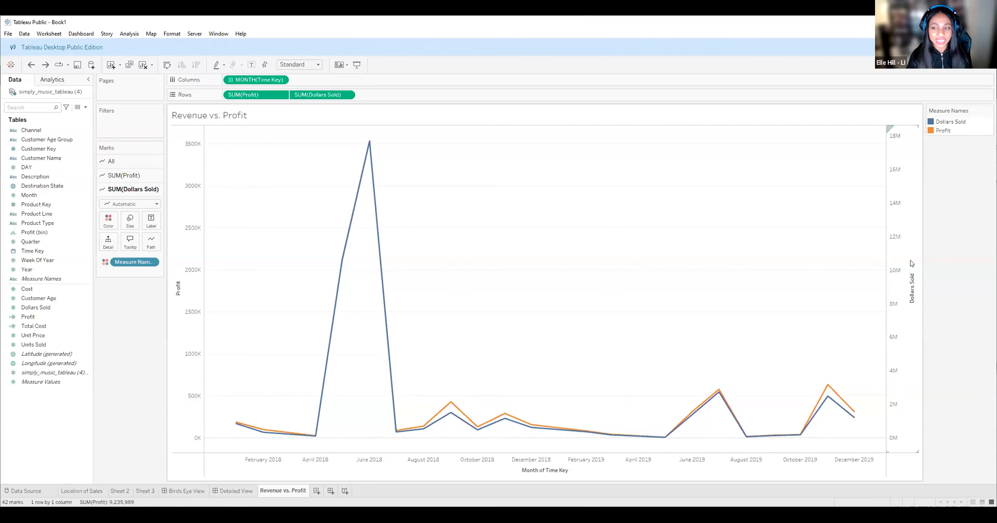
Compare the options of the Profit and Dollars Sold axes, and synchronize the dual axes from the Dollars Sold axis.
right_click(903, 221)
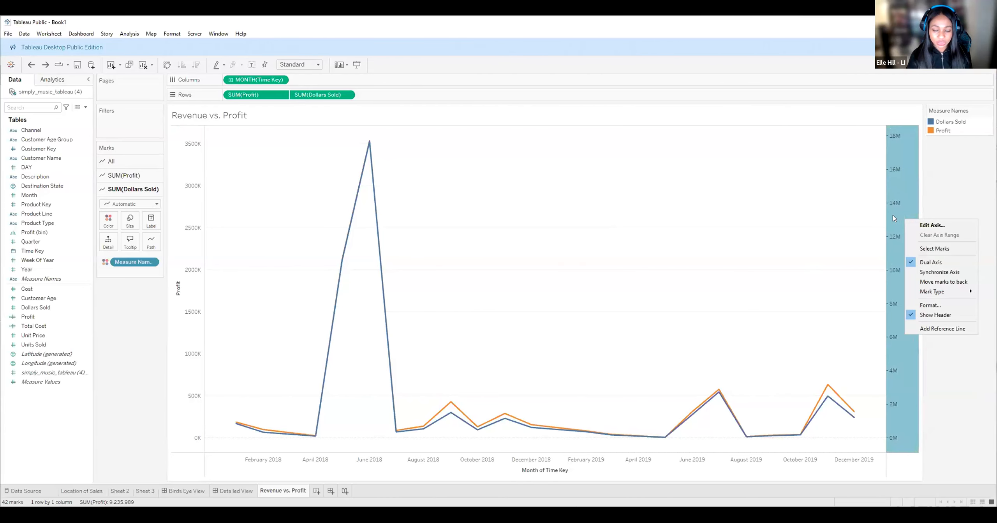
right_click(900, 223)
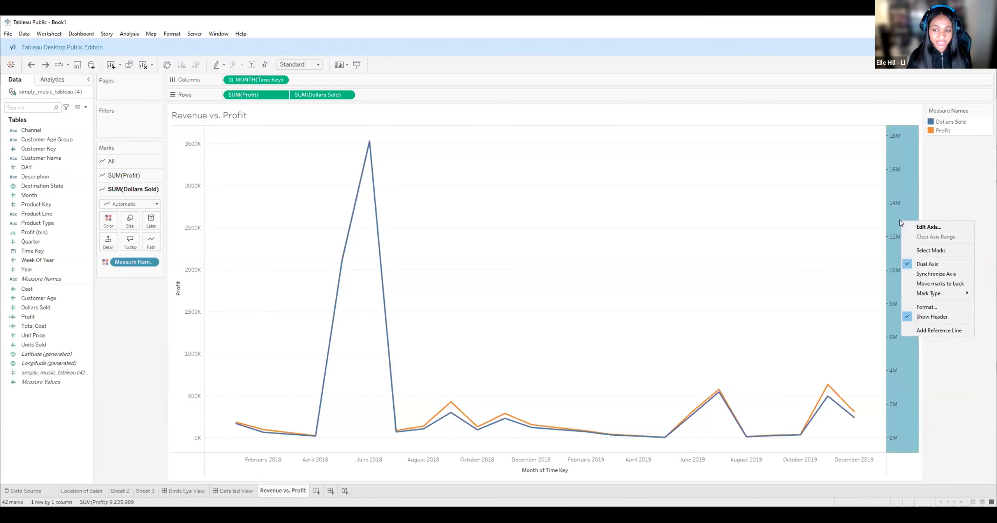
right_click(187, 250)
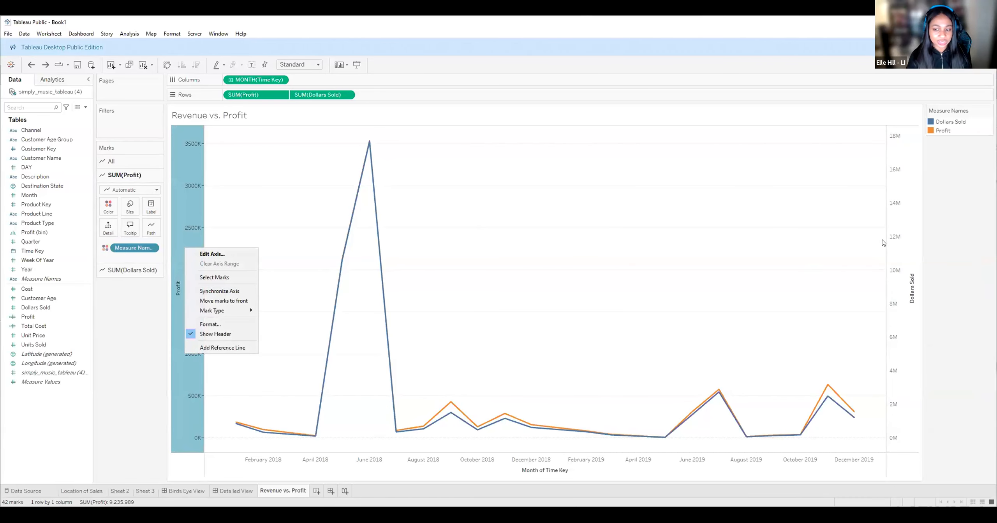
right_click(903, 251)
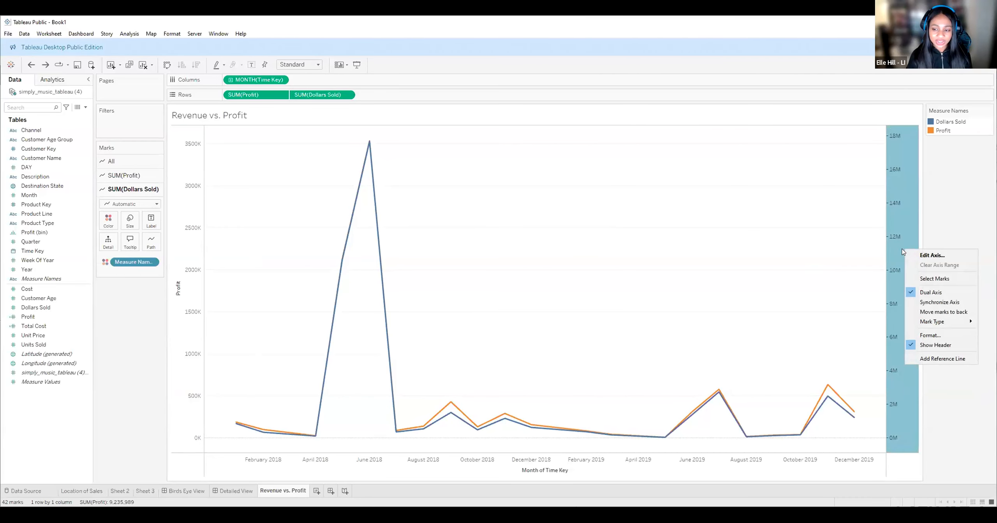
click(935, 302)
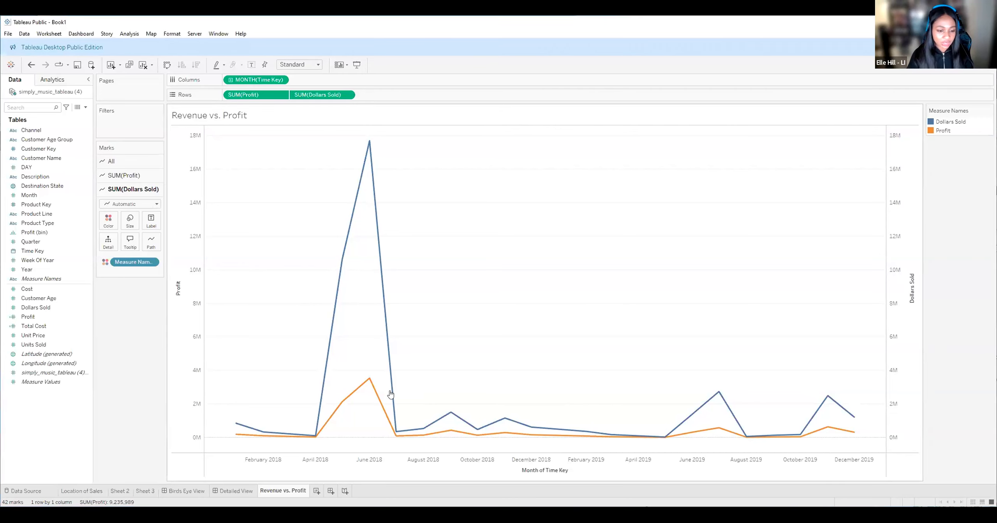
mouse_move(388, 340)
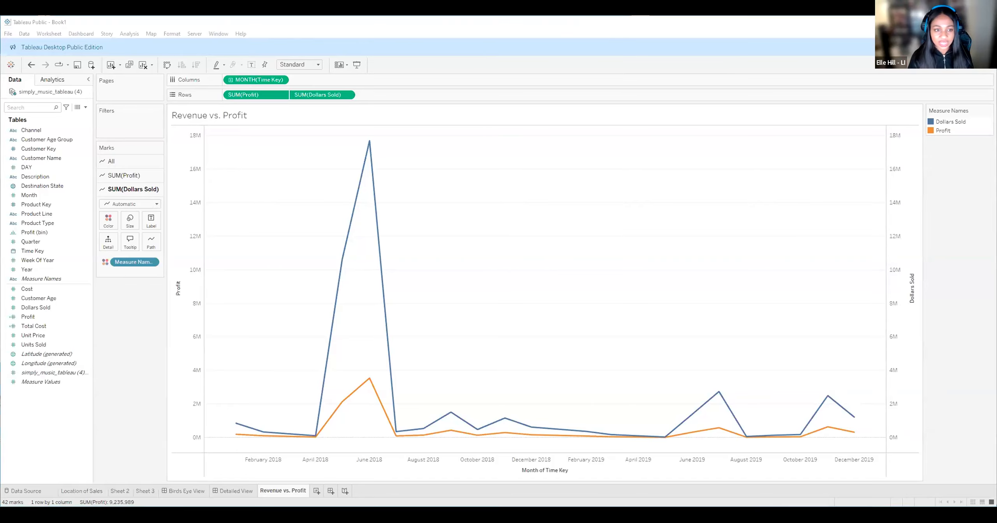
Add a new worksheet and name it "Sales over time".
click(221, 94)
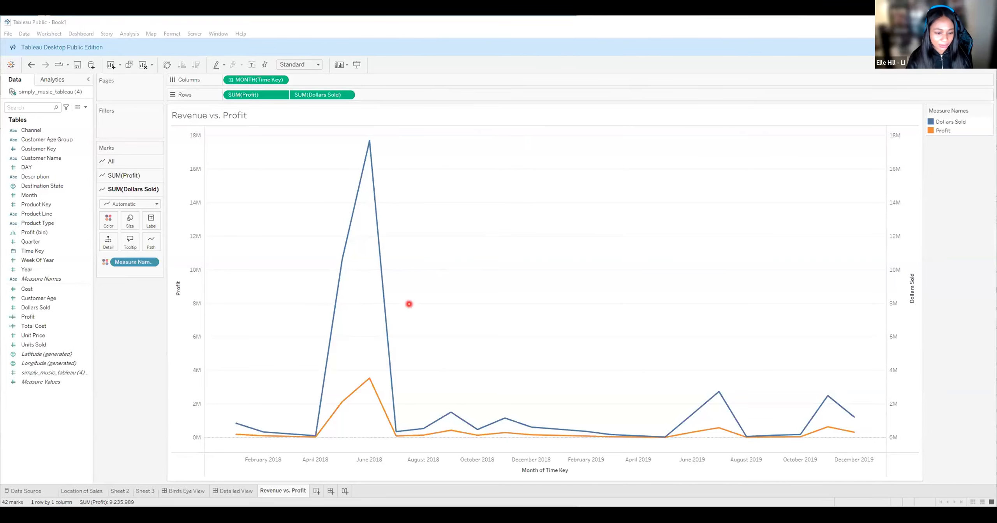
click(317, 491)
mouse_move(319, 493)
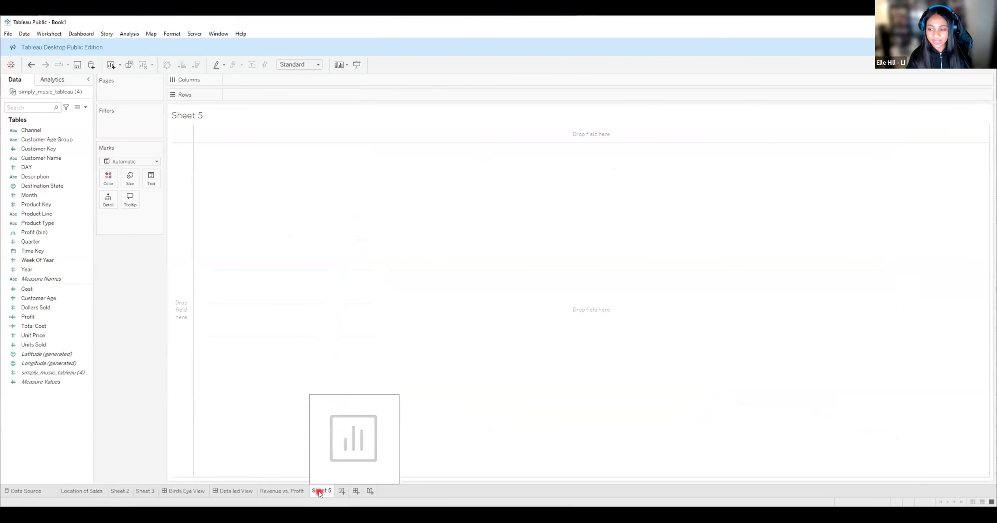
double_click(320, 490)
text(Sales over T)
key(BackSpace)
text(time)
key(Return)
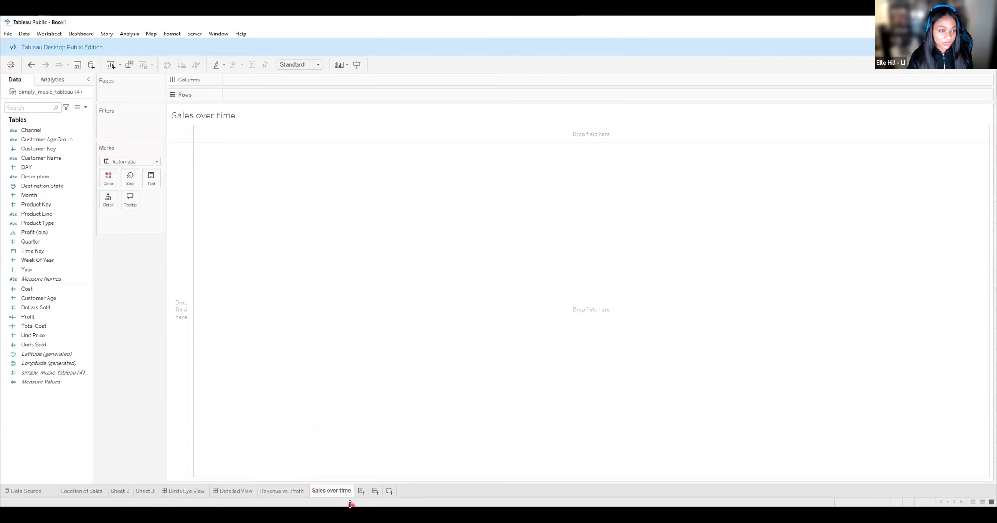
Check the Revenue vs. Profit sheet for reference, and add Units Sold to the rows of the Sales over time sheet.
click(286, 491)
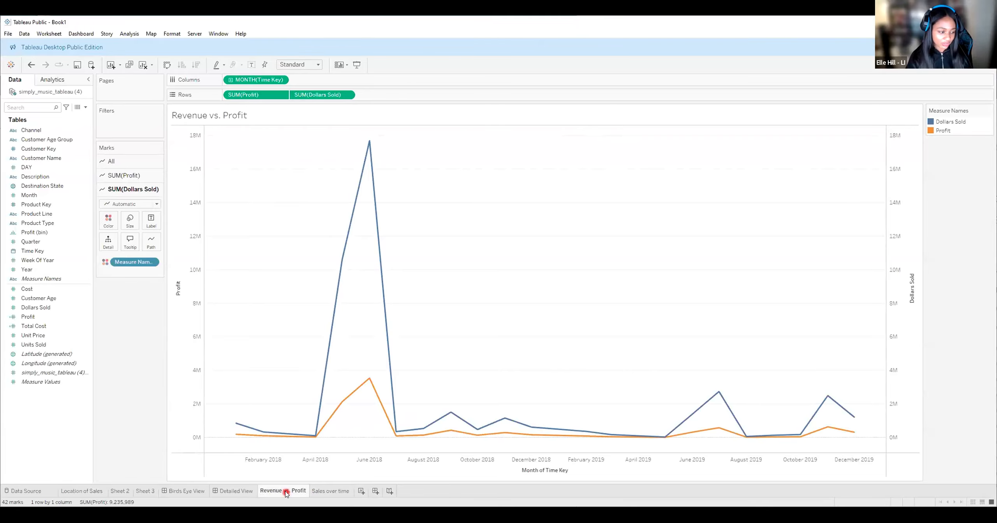
click(328, 491)
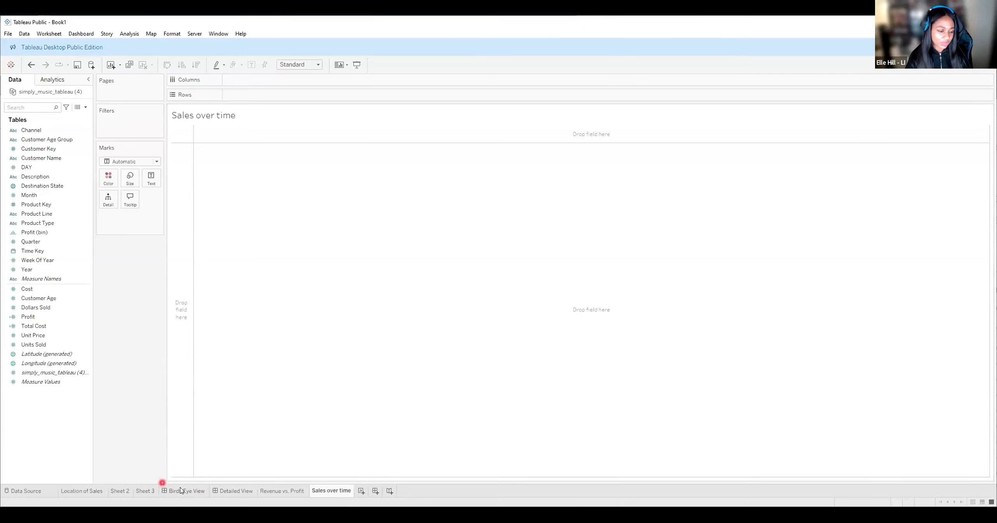
mouse_move(178, 493)
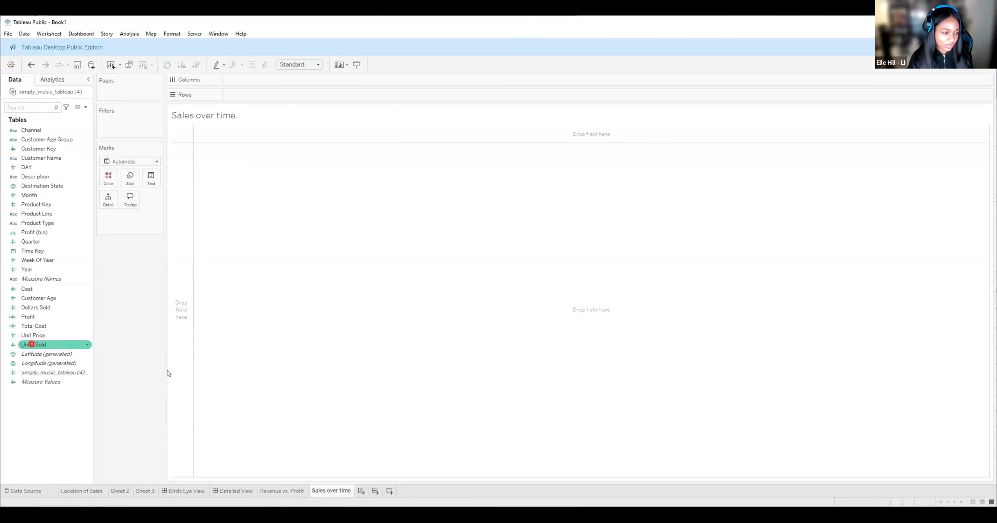
drag(31, 343, 37, 343)
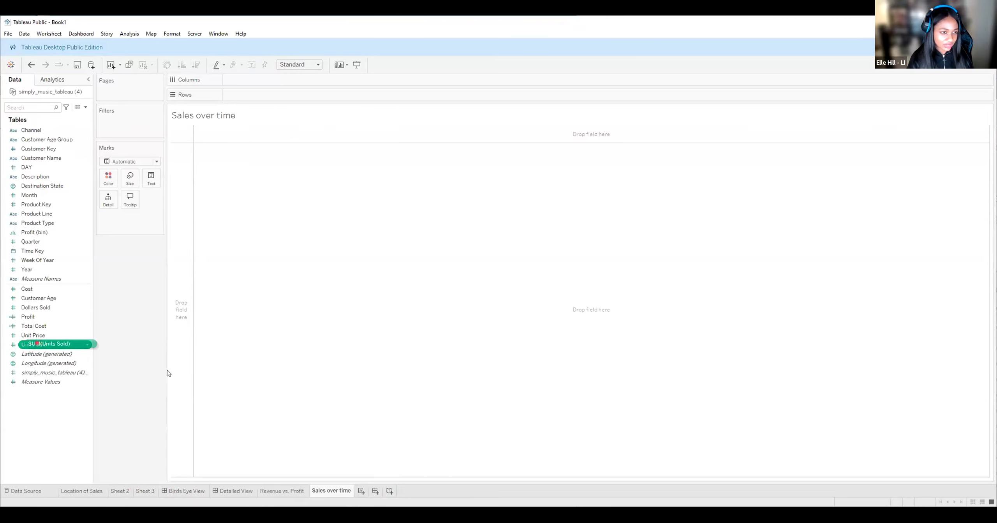
drag(167, 369, 296, 367)
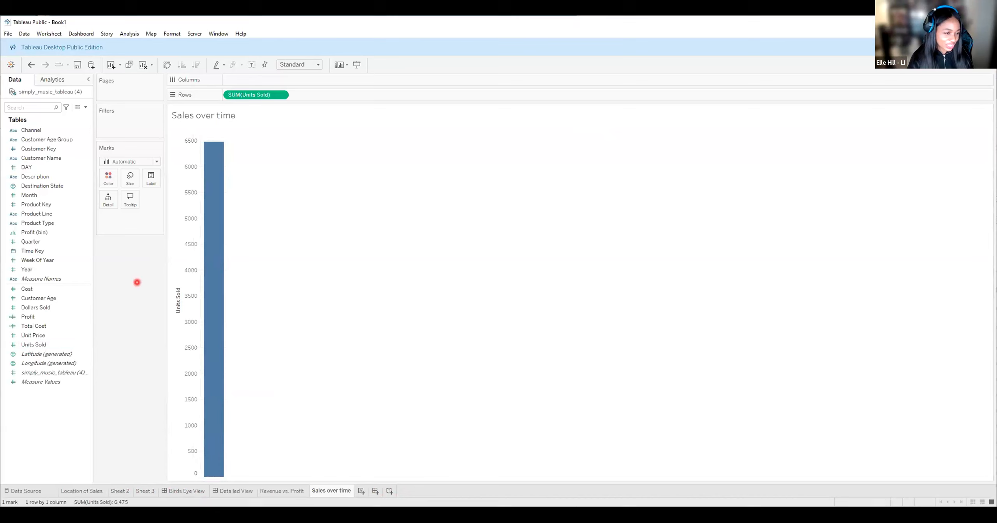
Add Time Key to the columns of the Sales over time sheet to plot Units Sold by year.
click(31, 251)
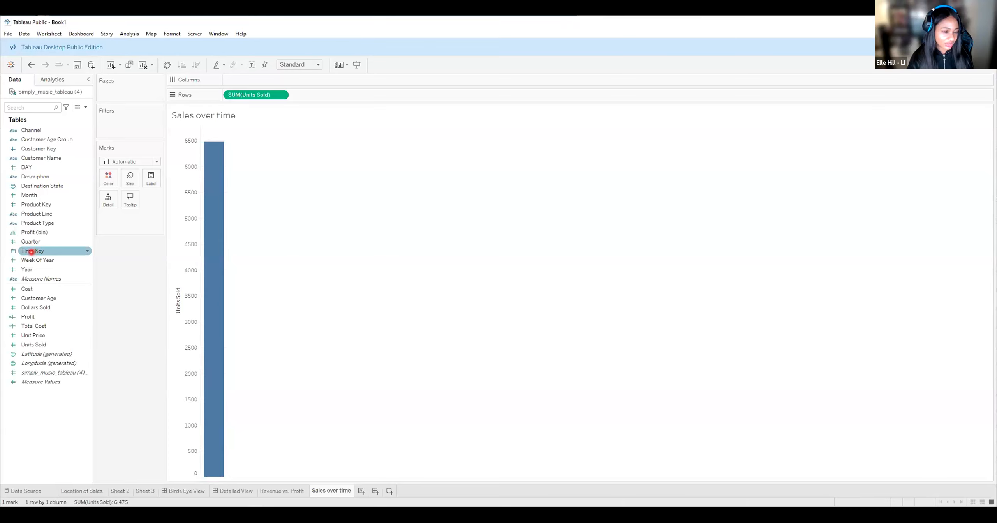
click(31, 252)
drag(237, 79, 238, 79)
mouse_move(231, 174)
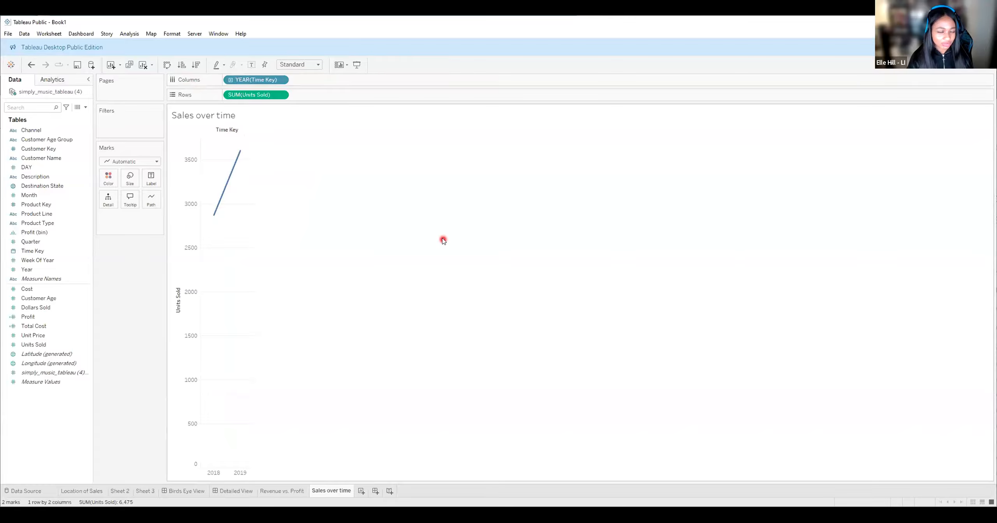
mouse_move(219, 191)
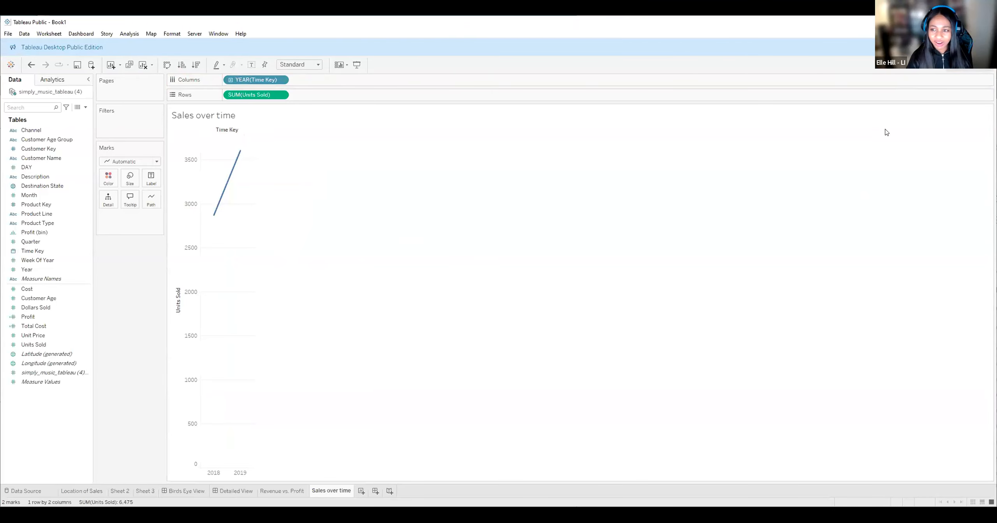
Use the chart type suggestions to convert the Units Sold chart to continuous lines.
key(ctrl+1)
click(847, 203)
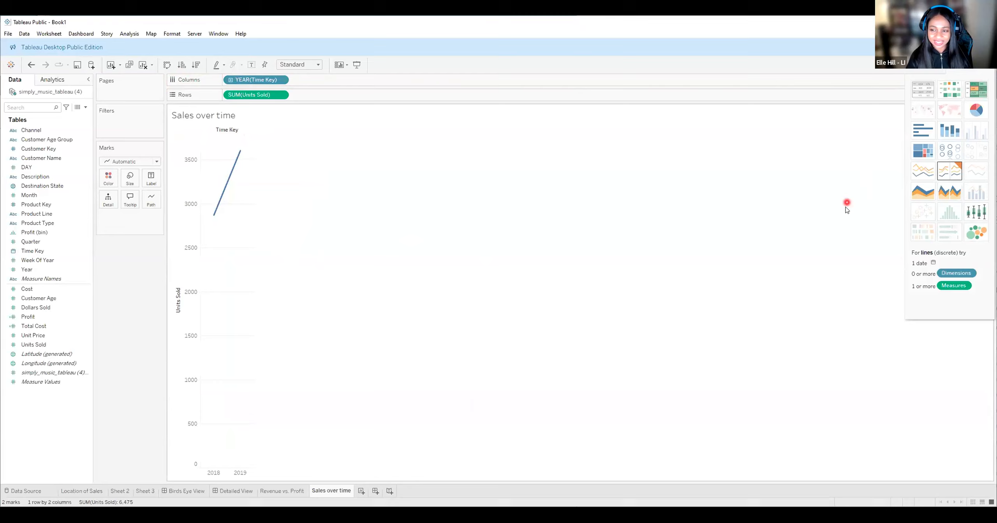
click(922, 172)
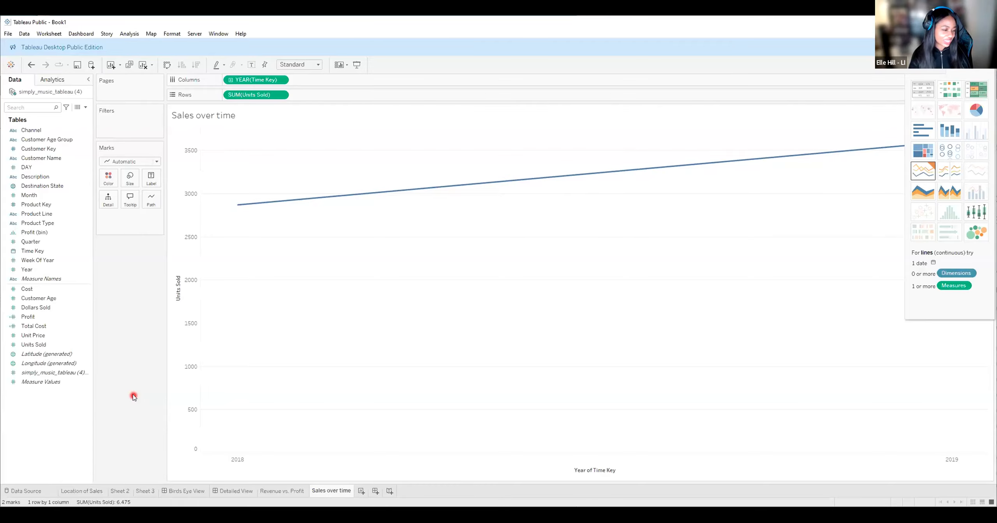
Set Time Key on the columns to the continuous Month level, and close the chart type suggestions.
right_click(255, 81)
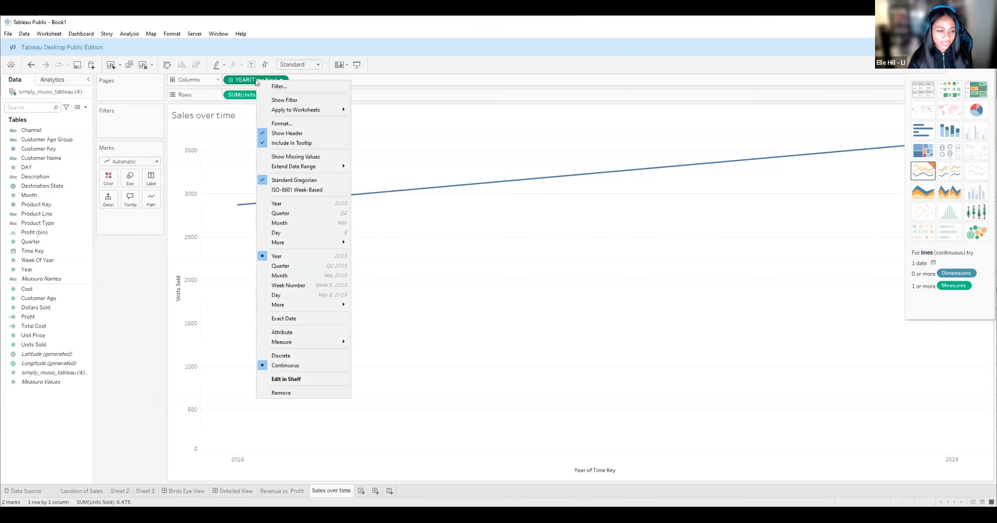
click(301, 276)
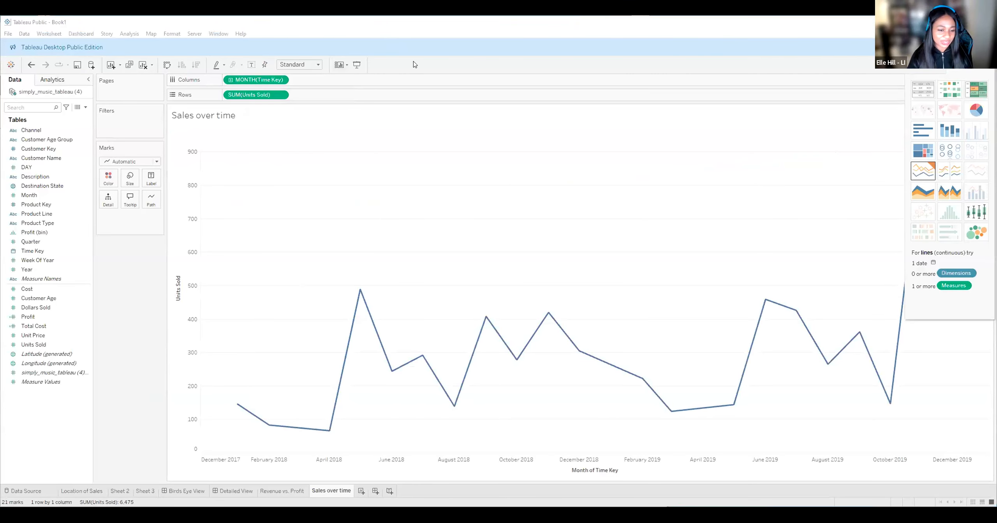
click(448, 178)
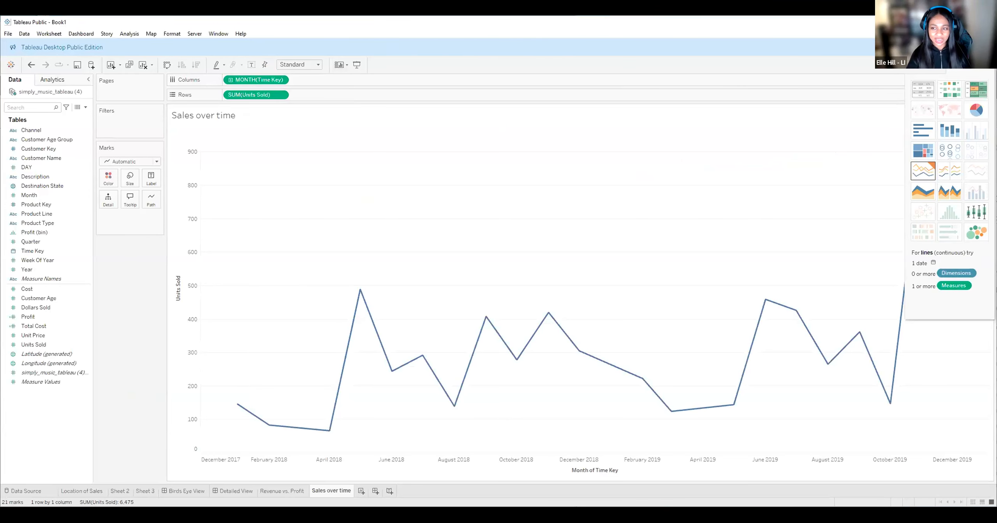
click(969, 65)
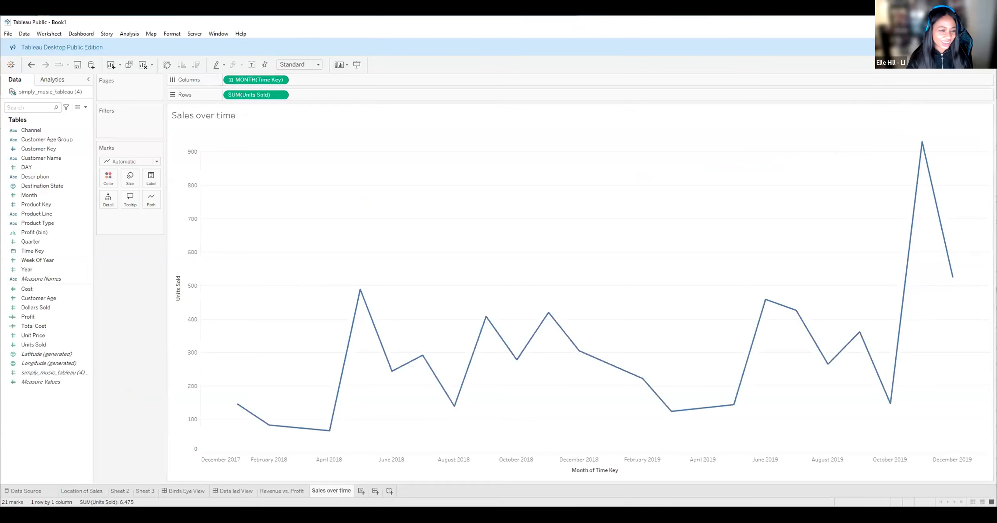
Change the color of the Units Sold line to pink.
click(108, 178)
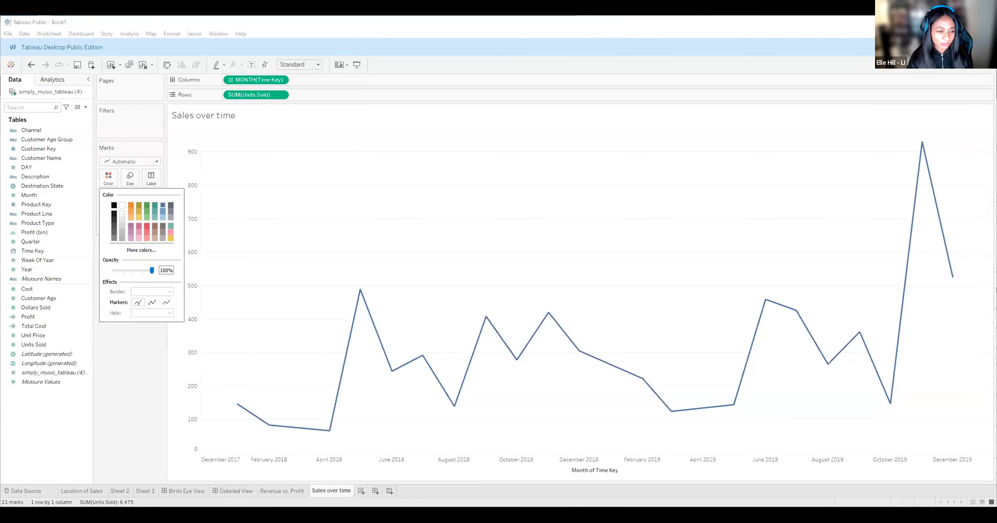
click(170, 232)
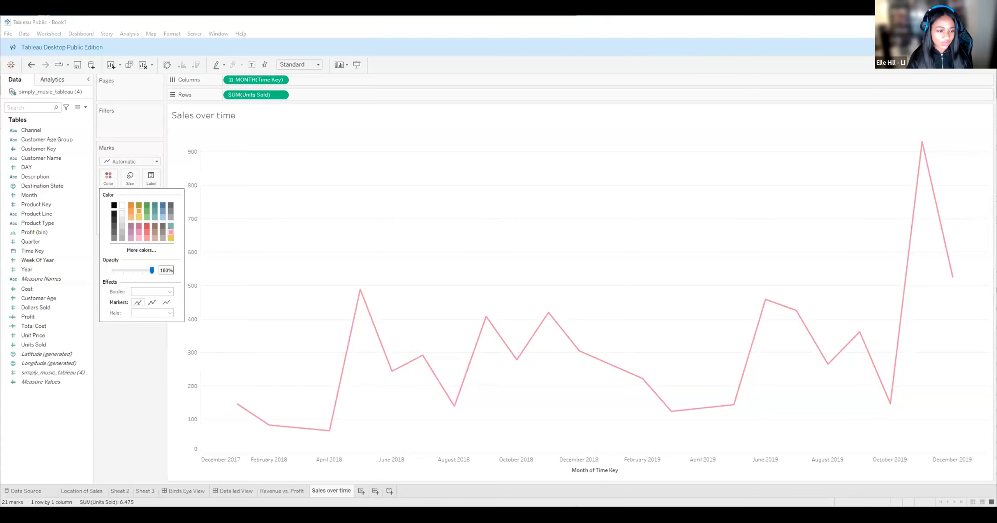
click(904, 253)
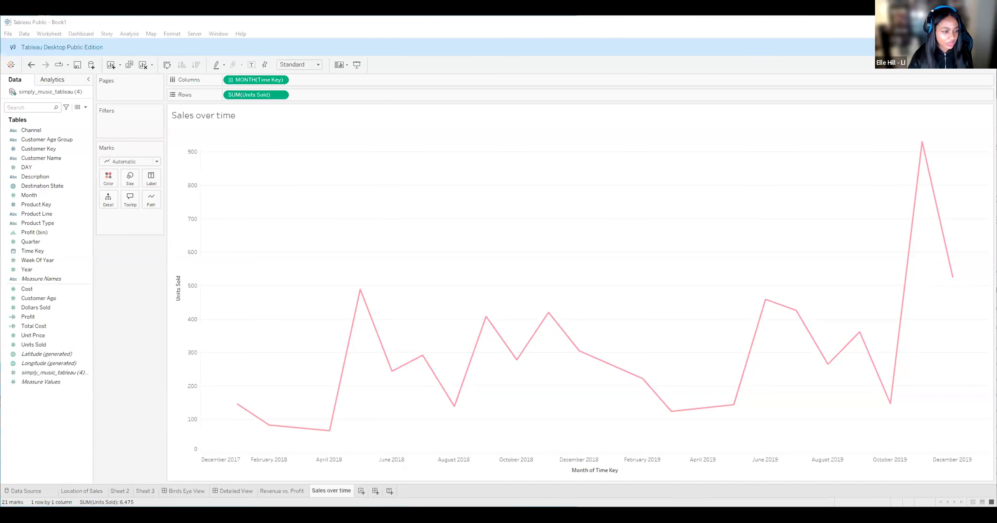
Review the date-level options of Time Key, keeping continuous Month, and inspect the monthly Units Sold values along the line.
right_click(248, 78)
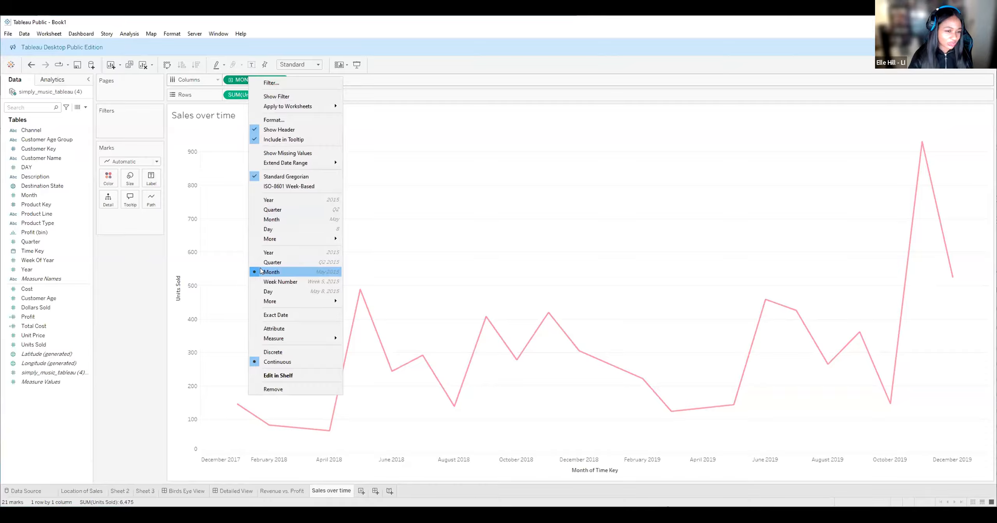
click(289, 272)
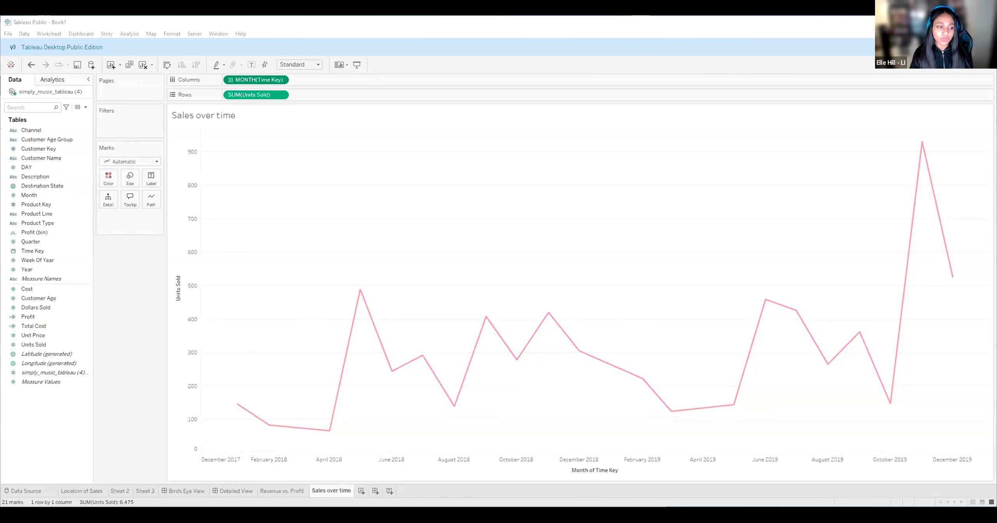
click(37, 223)
click(220, 90)
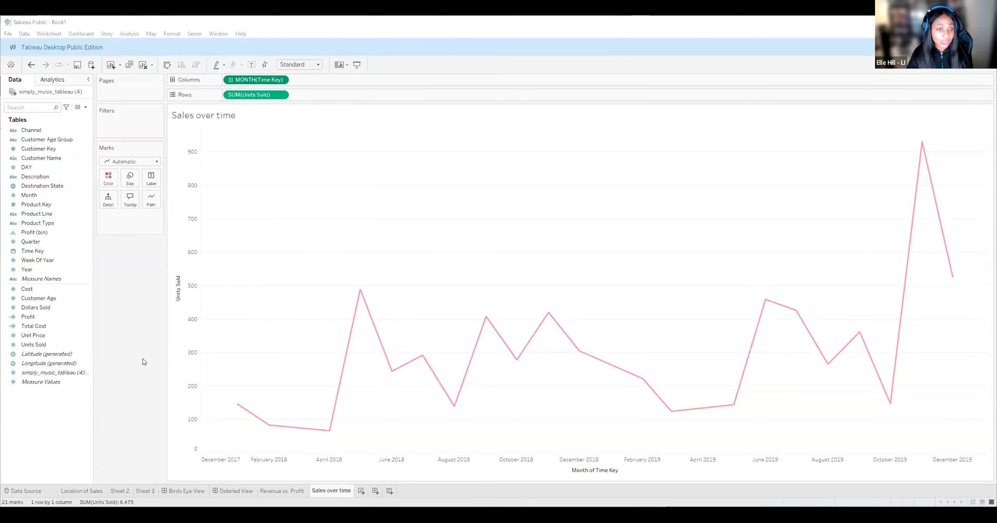
mouse_move(238, 407)
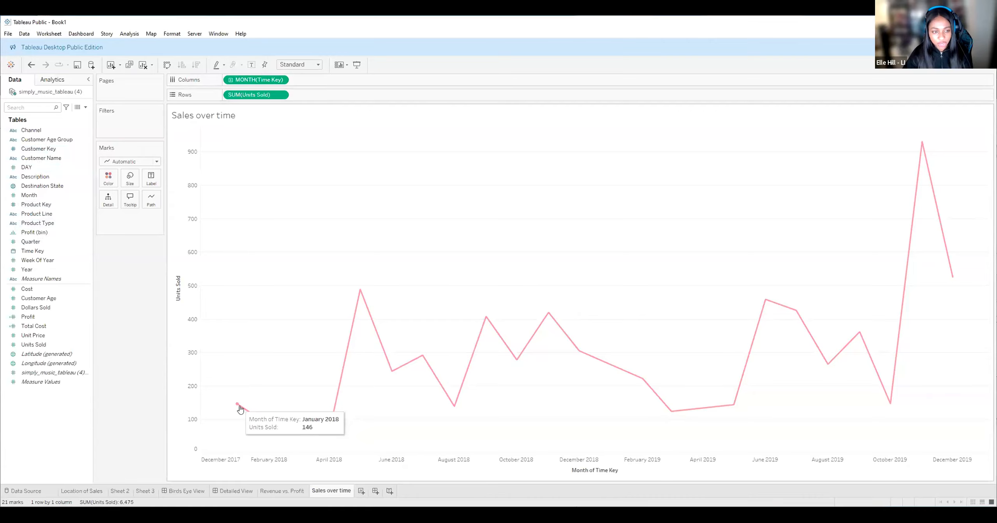
mouse_move(331, 435)
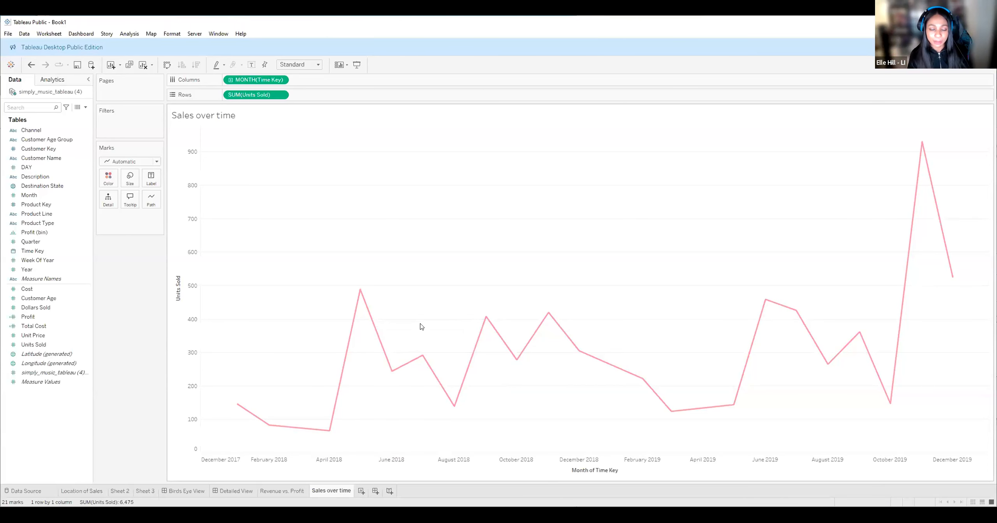
mouse_move(890, 346)
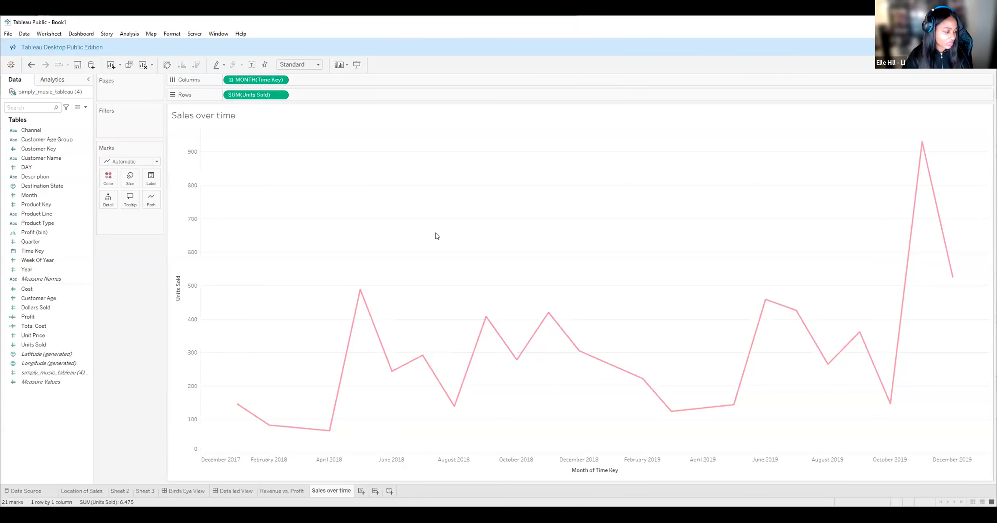
mouse_move(513, 365)
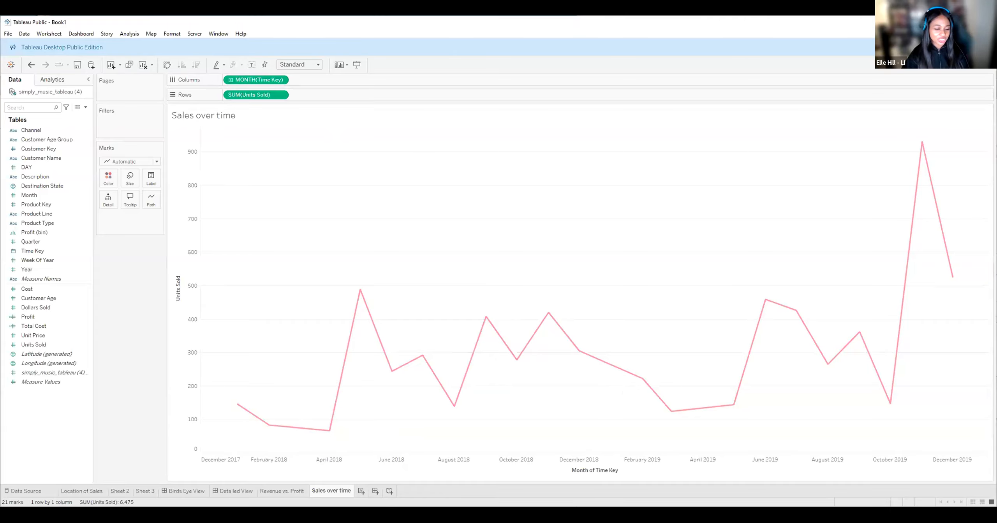
Look over the sheets available to the Birds Eye View dashboard, and revisit the Revenue vs. Profit worksheet.
click(182, 490)
mouse_move(42, 182)
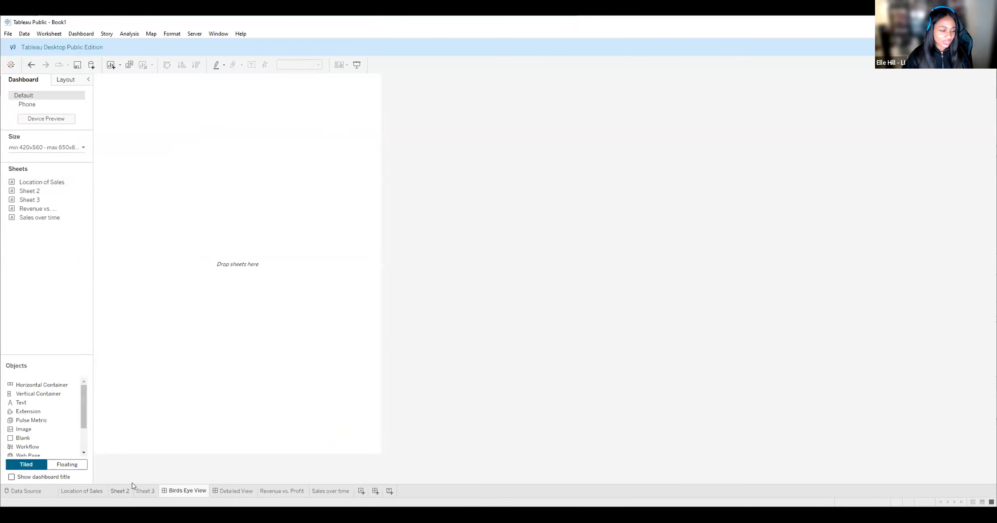
mouse_move(139, 496)
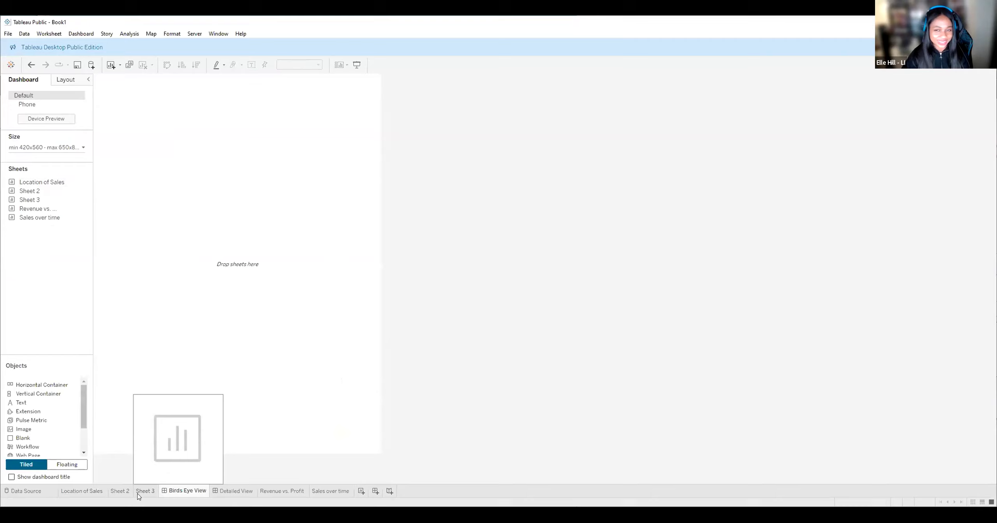
click(295, 493)
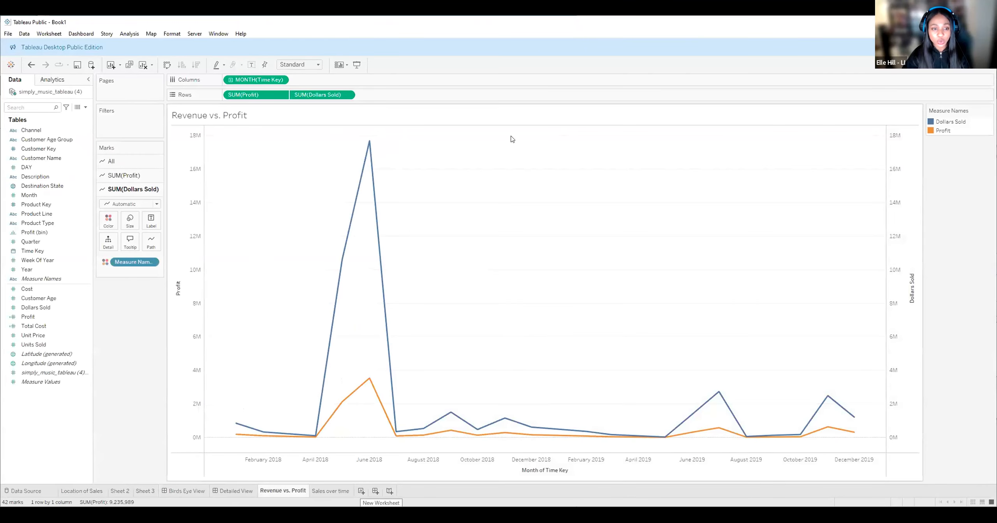
Try placing Location of Sales above Revenue vs. Profit on the Birds Eye View dashboard, and undo both placements.
click(198, 491)
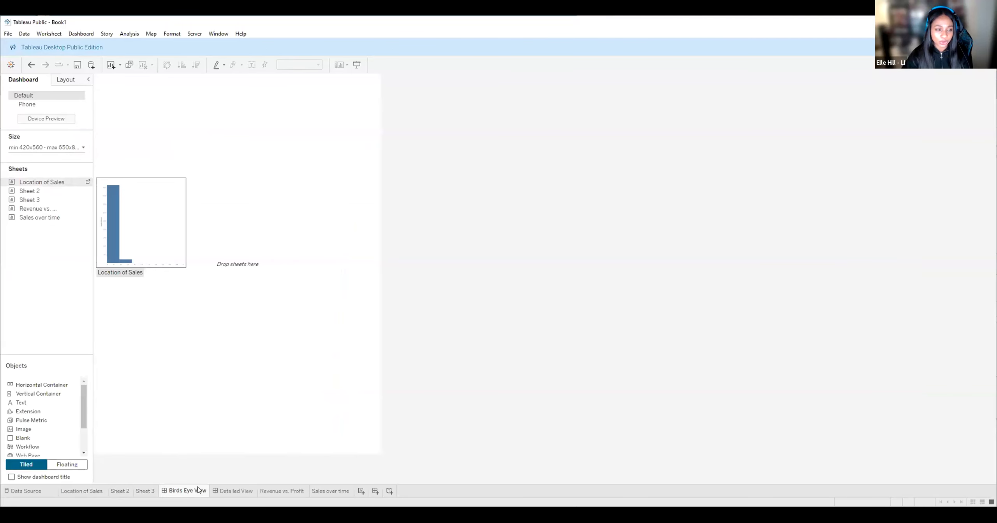
drag(42, 182, 237, 264)
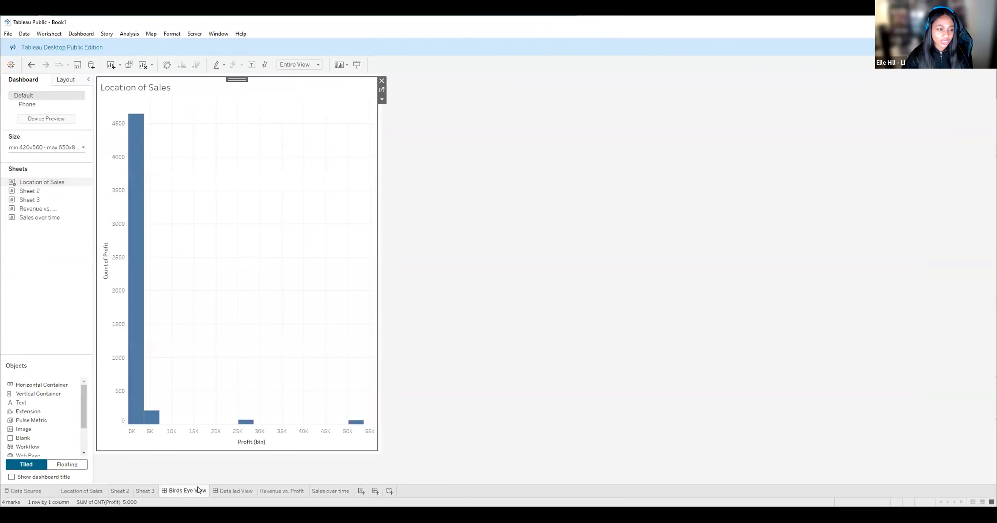
drag(38, 208, 244, 434)
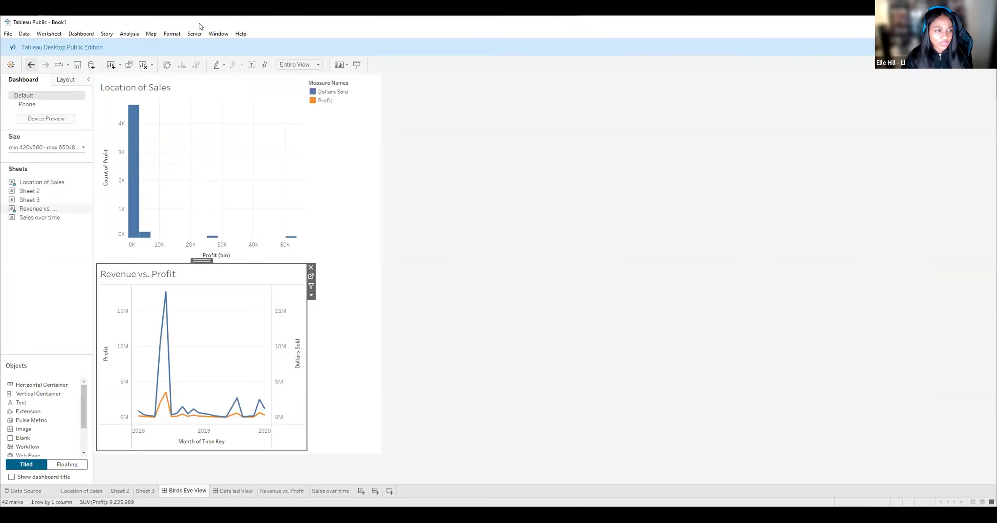
key(ctrl+z)
key(ctrl+z)
key(ctrl+z)
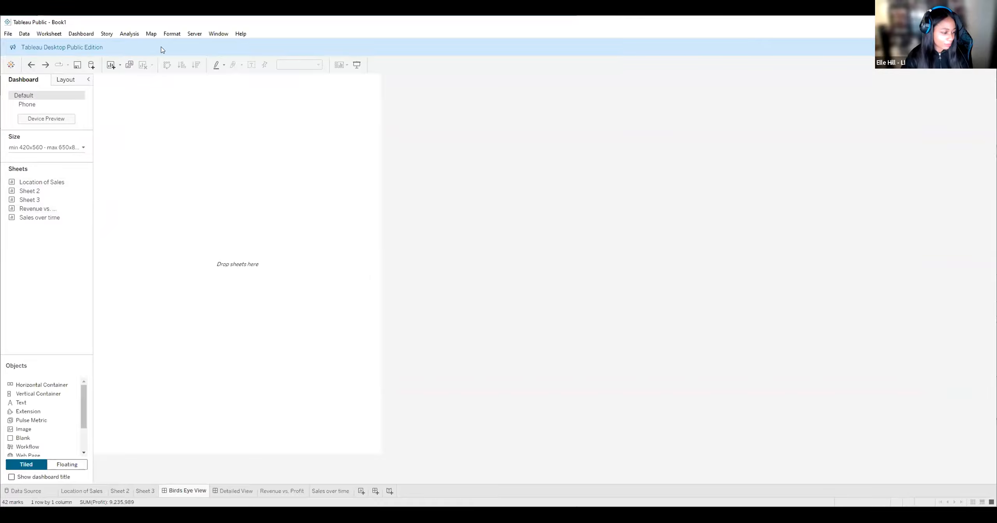
Revisit the Location of Sales and Sales over time worksheets, and review the date-level options of Time Key on Columns.
click(93, 490)
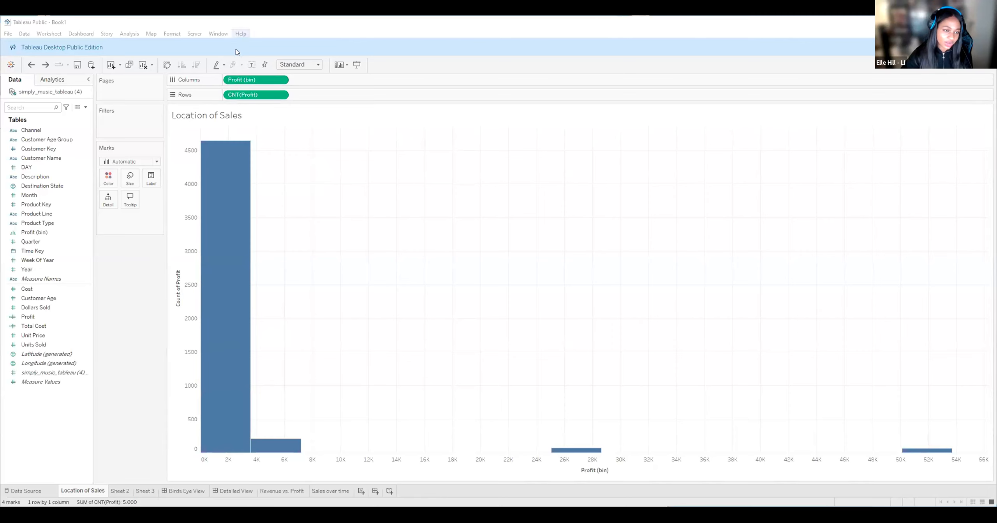
click(331, 491)
right_click(261, 81)
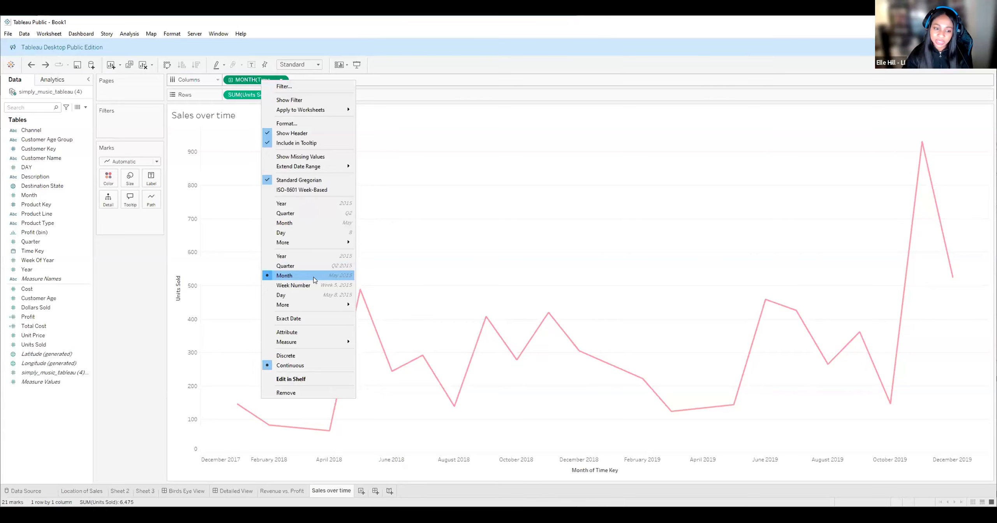
click(294, 227)
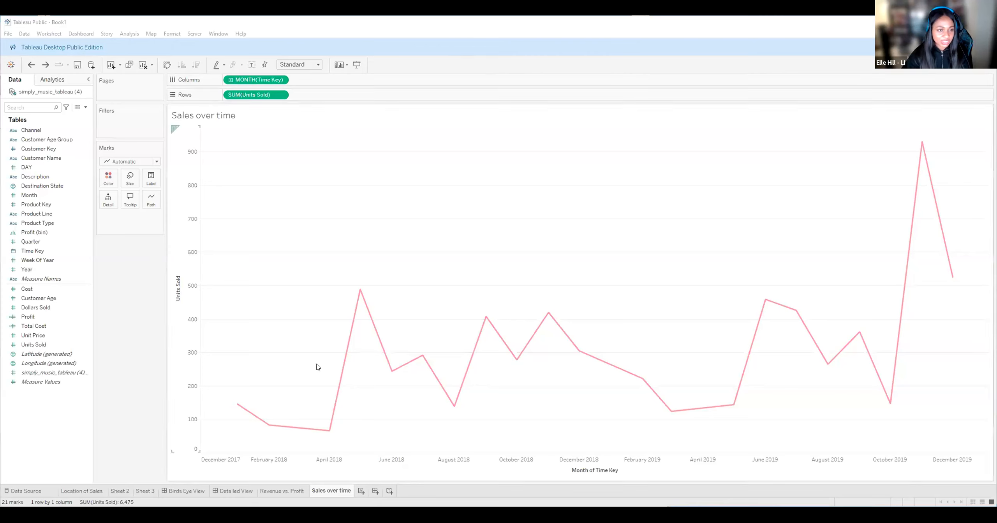
click(982, 311)
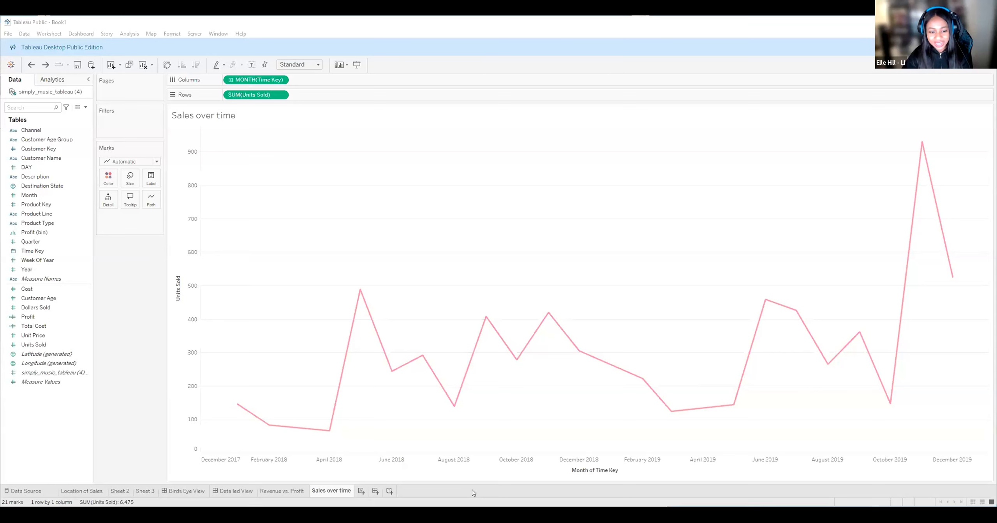
Create a new worksheet and name it "Profit and revenue by channel".
click(361, 491)
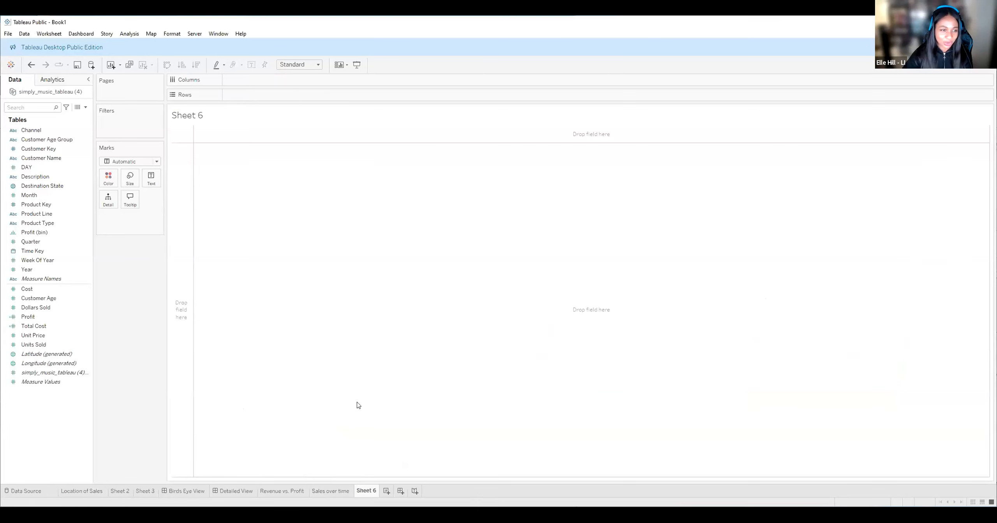
double_click(367, 491)
text(P)
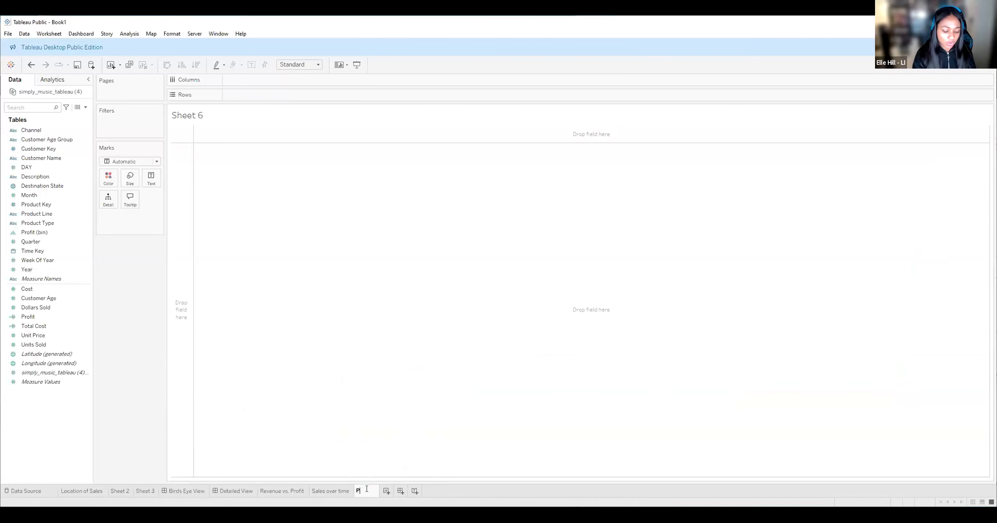
text(rofit a)
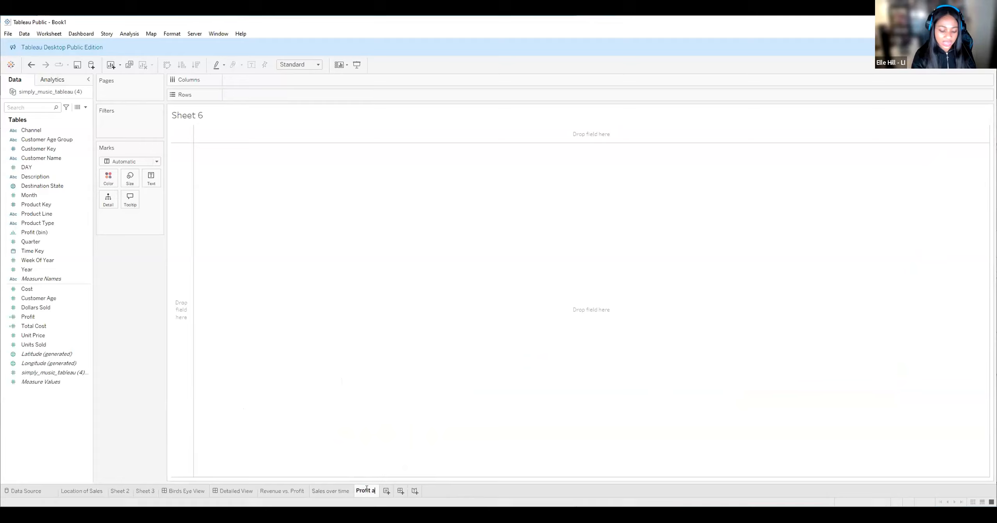
text(nd revenue by channel)
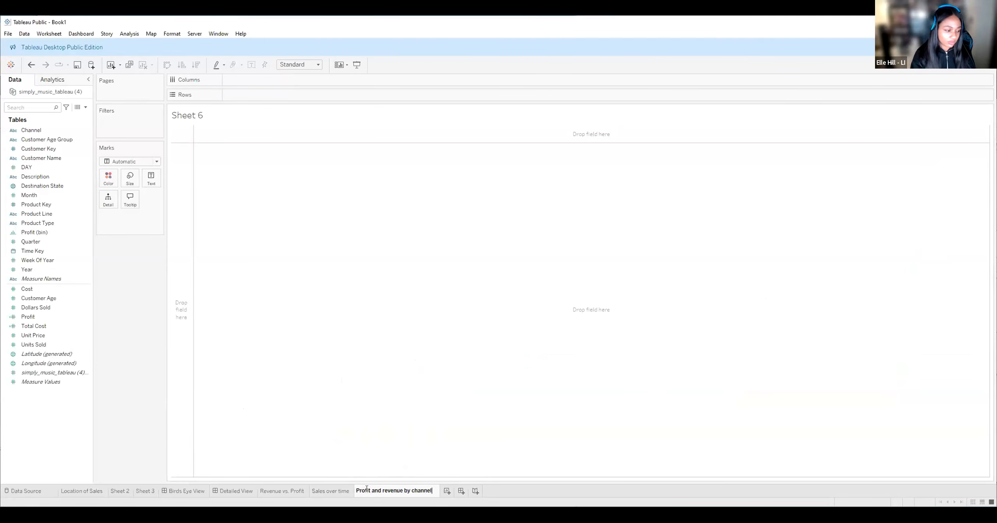
key(Return)
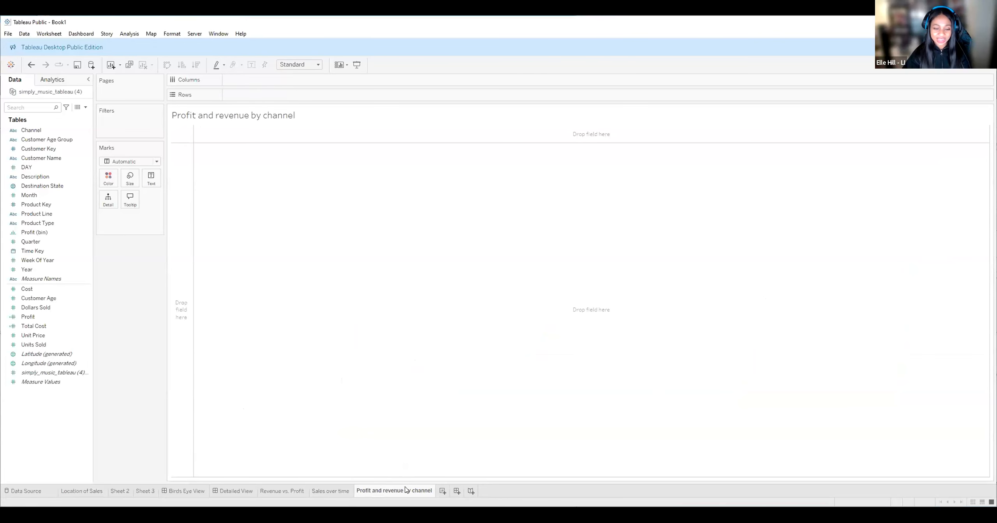
mouse_move(406, 489)
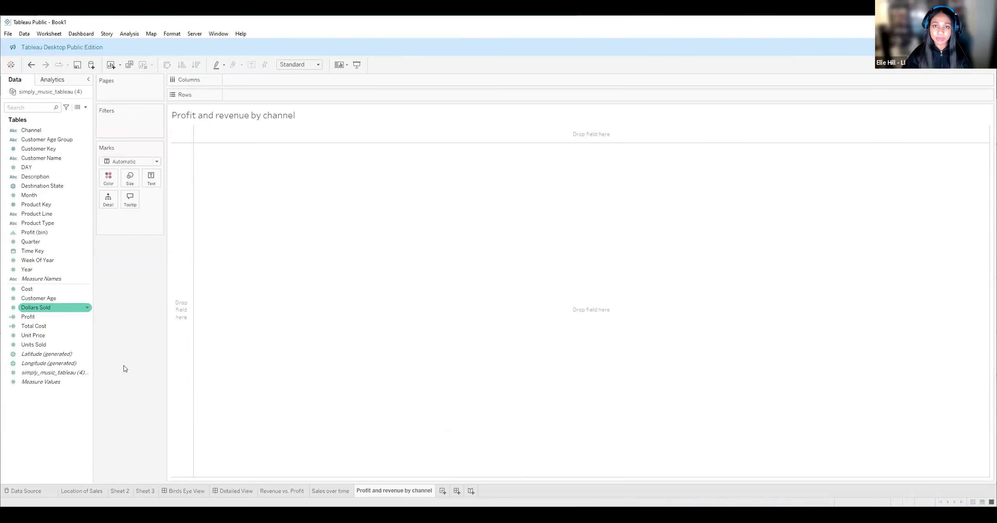
Rename the Dollars Sold field as Revenue.
right_click(336, 489)
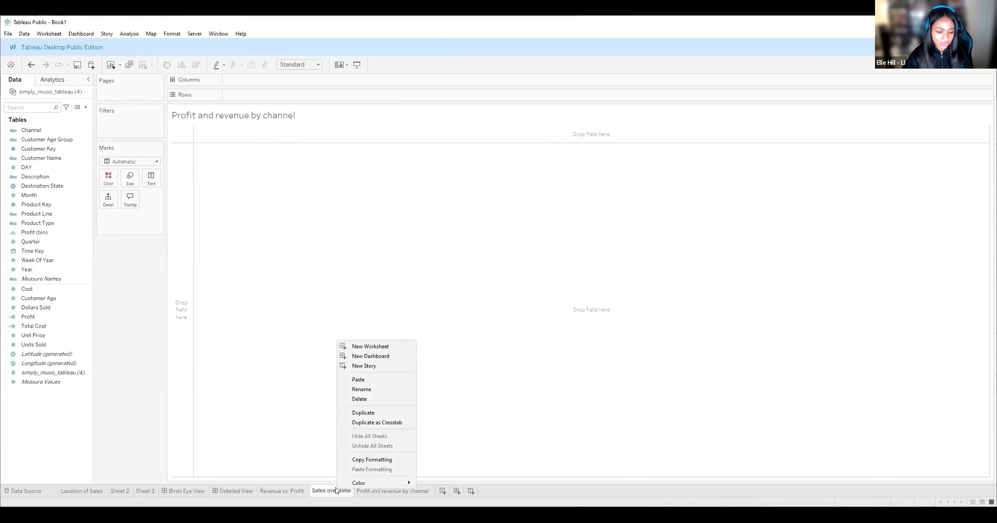
click(118, 388)
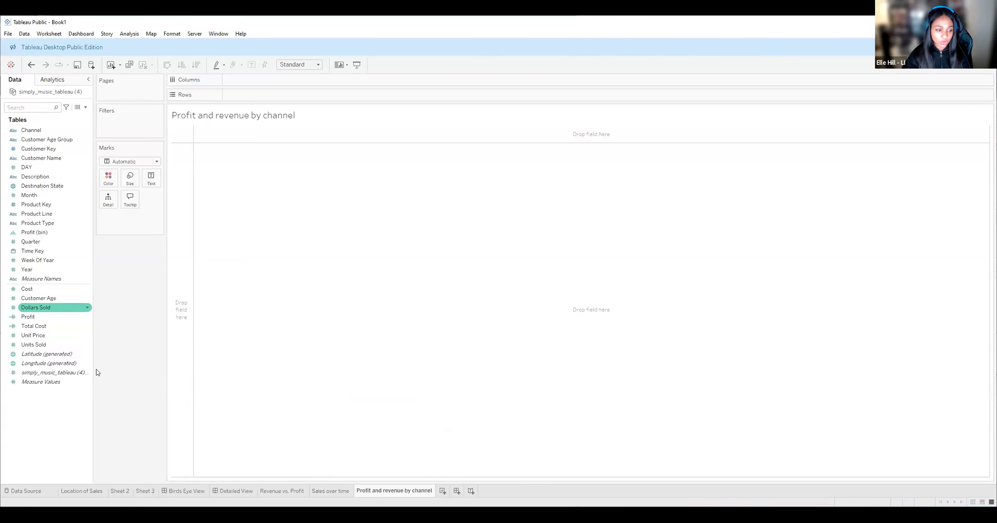
key(Menu)
key(Down)
key(Down)
key(Down)
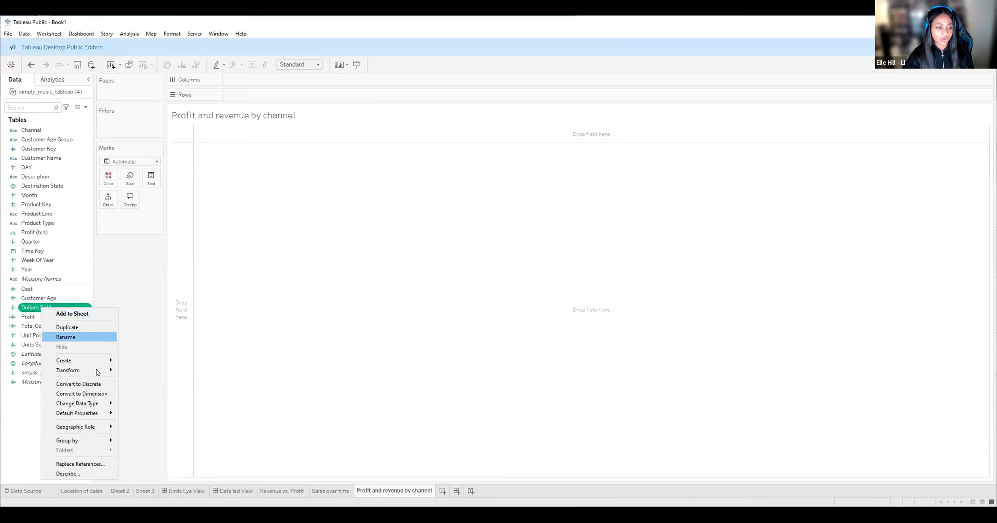
key(Return)
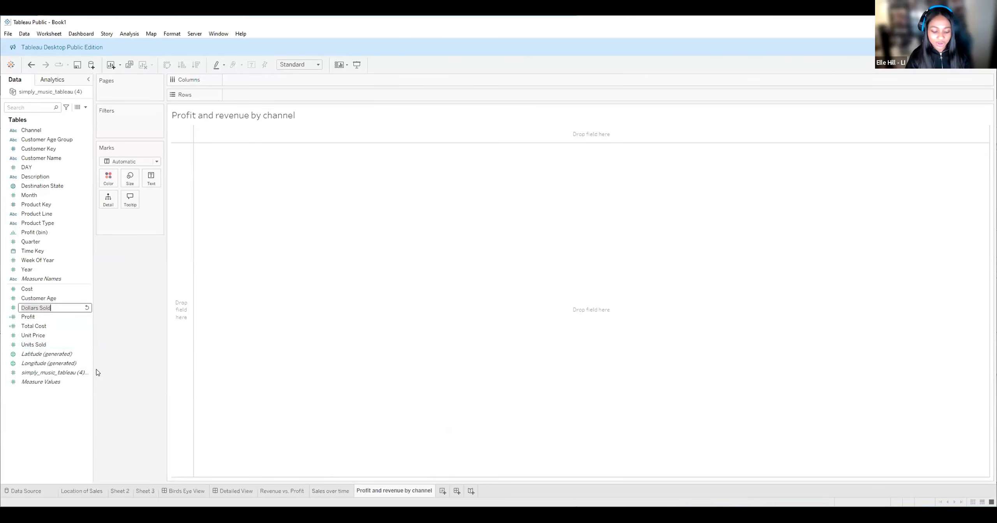
text(Revenue)
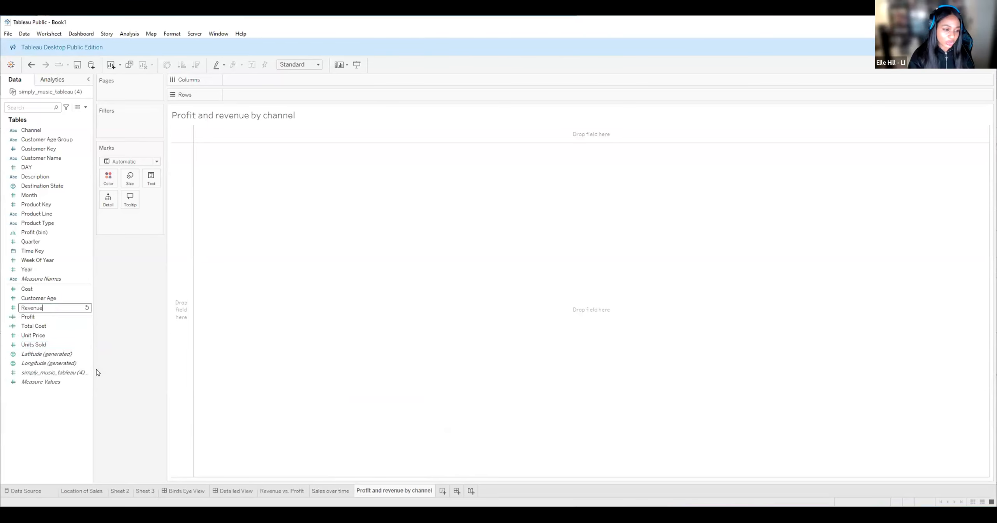
key(Return)
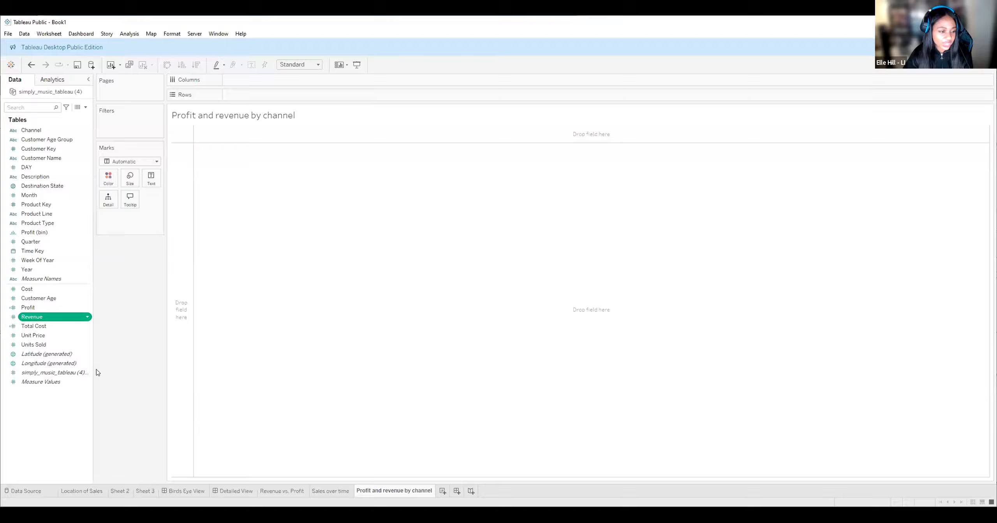
key(shift+F10)
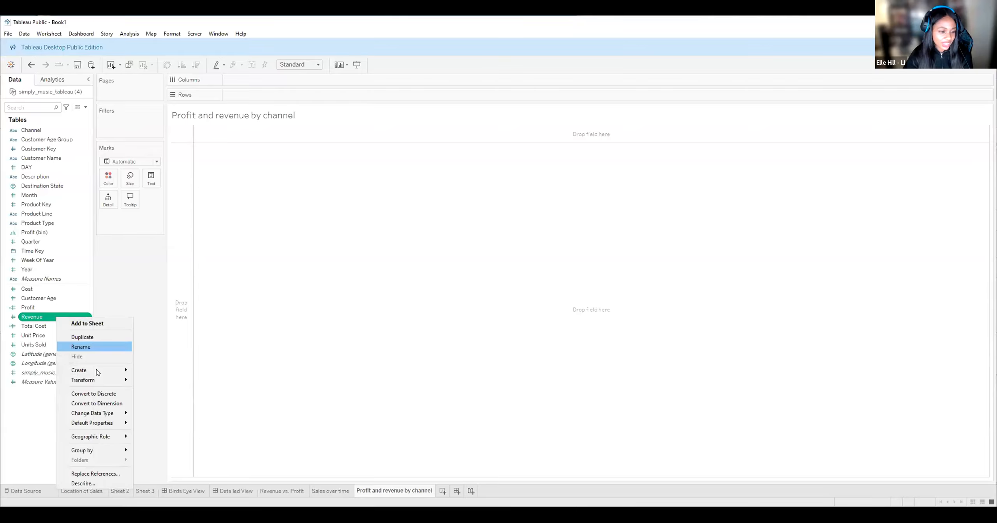
key(Escape)
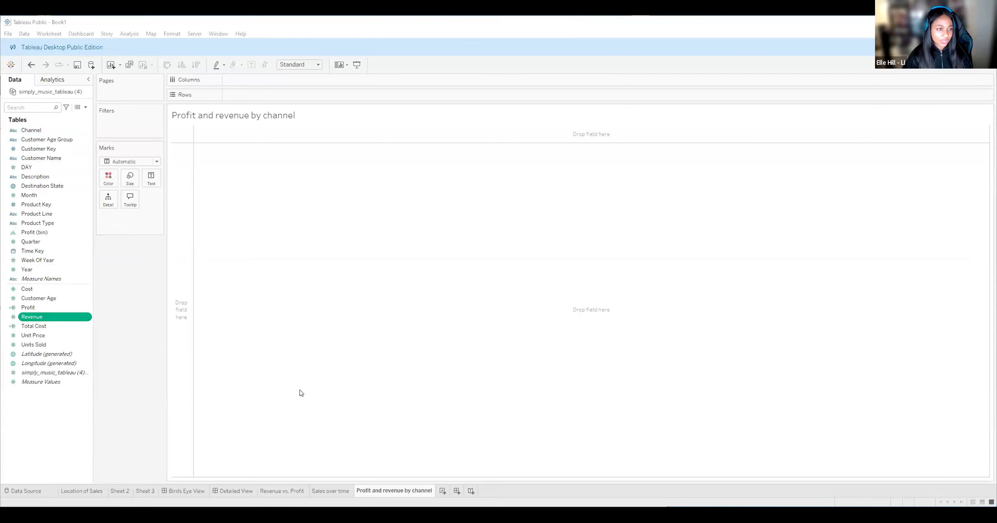
Build a bar chart with Channel and Measure Names on Columns and Measure Values on Rows.
click(55, 130)
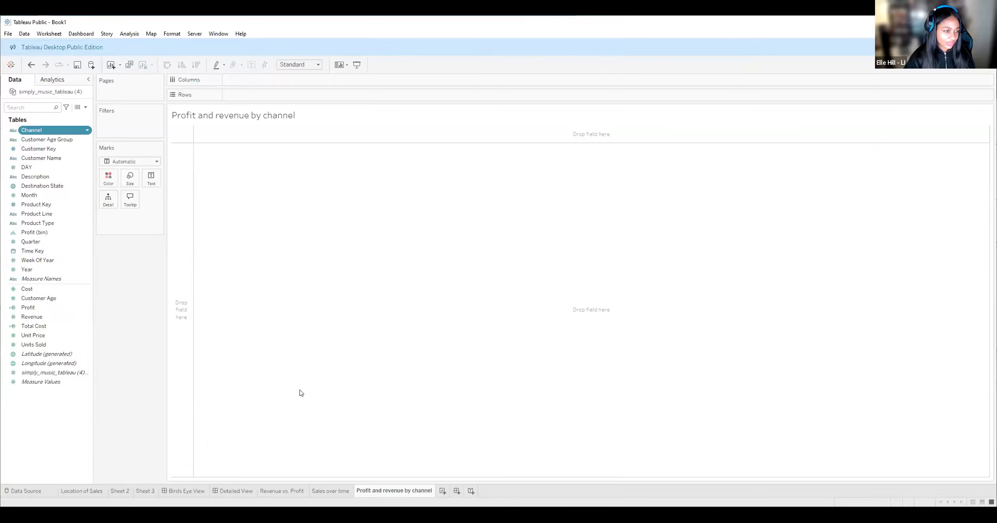
ctrl+click(42, 279)
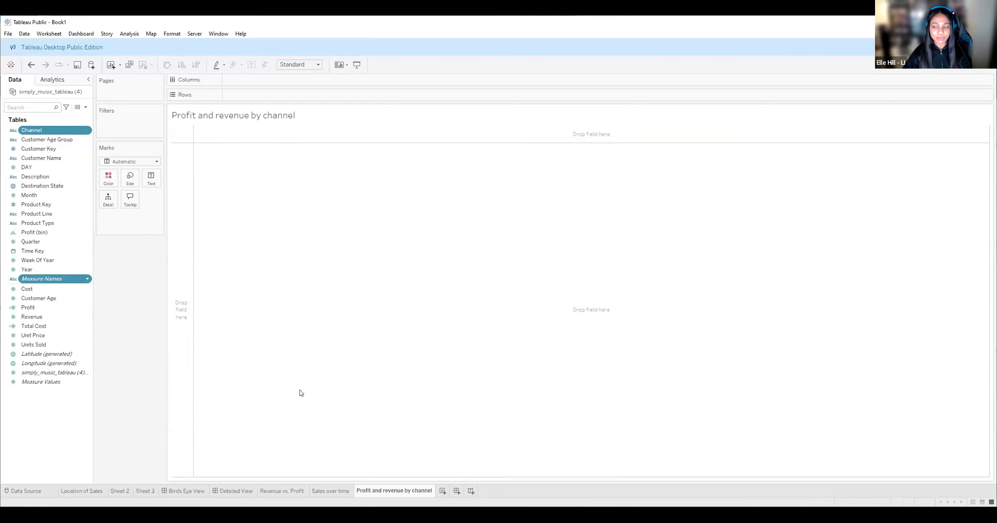
ctrl+click(43, 213)
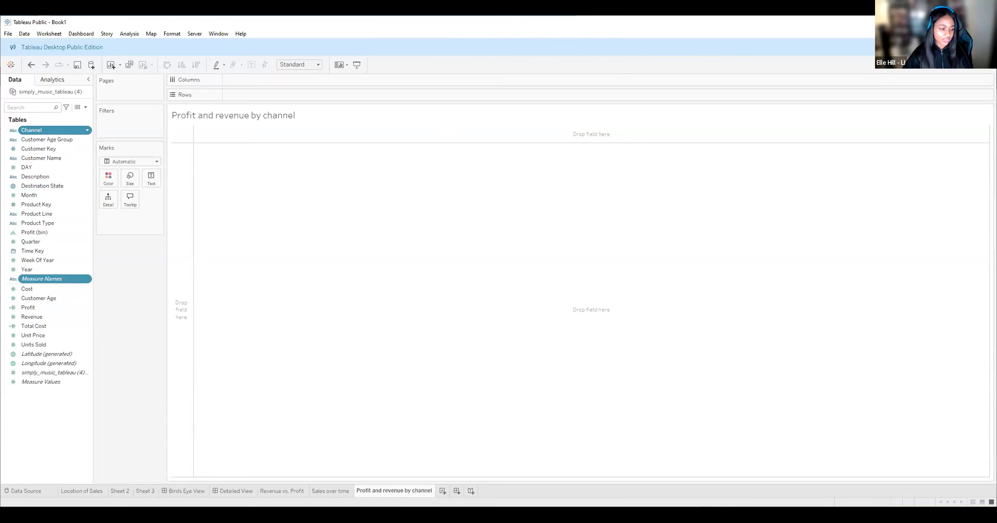
drag(43, 130, 257, 79)
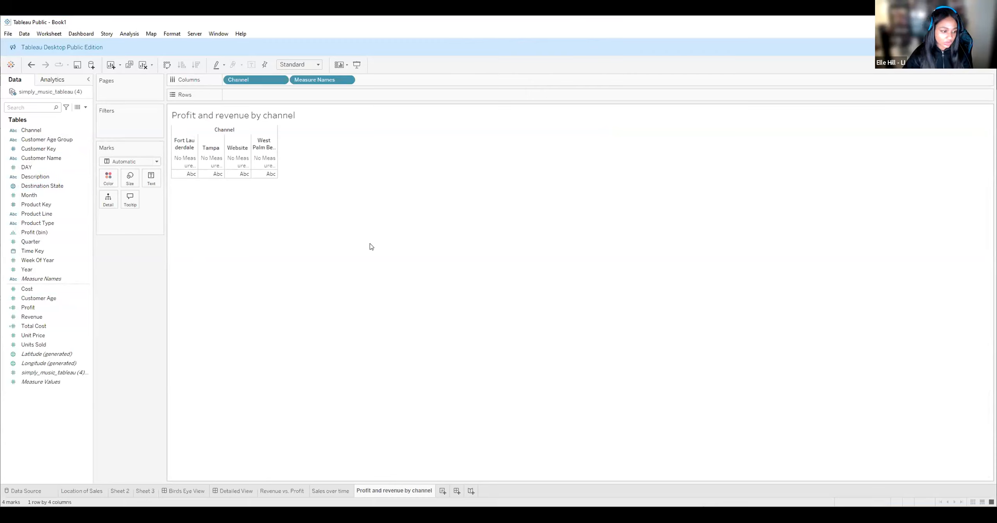
click(45, 382)
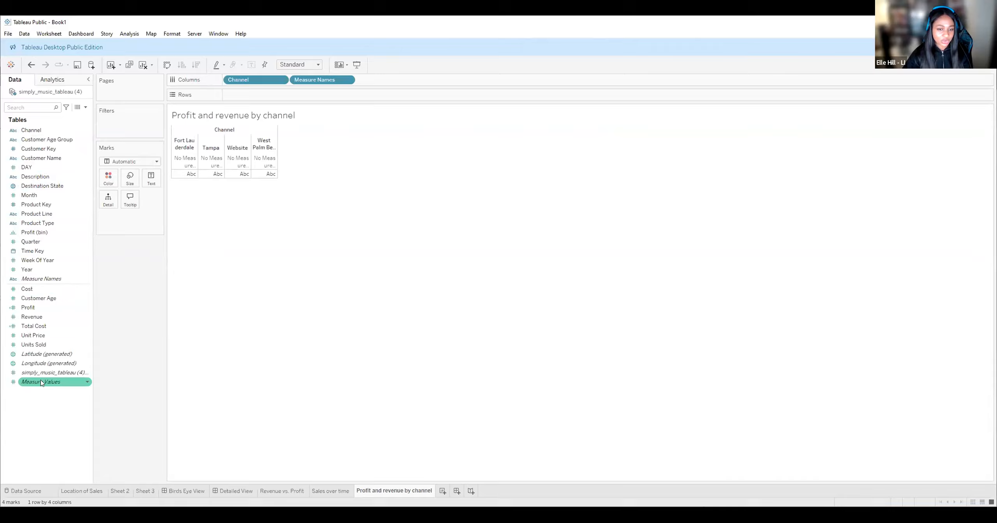
double_click(41, 381)
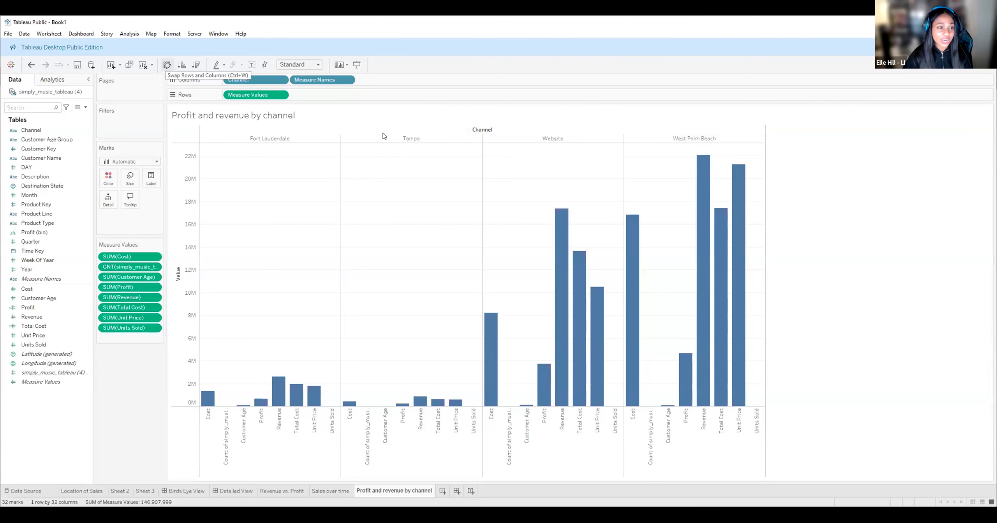
Swap rows and columns so the measures for each channel run as horizontal bars.
key(ctrl+w)
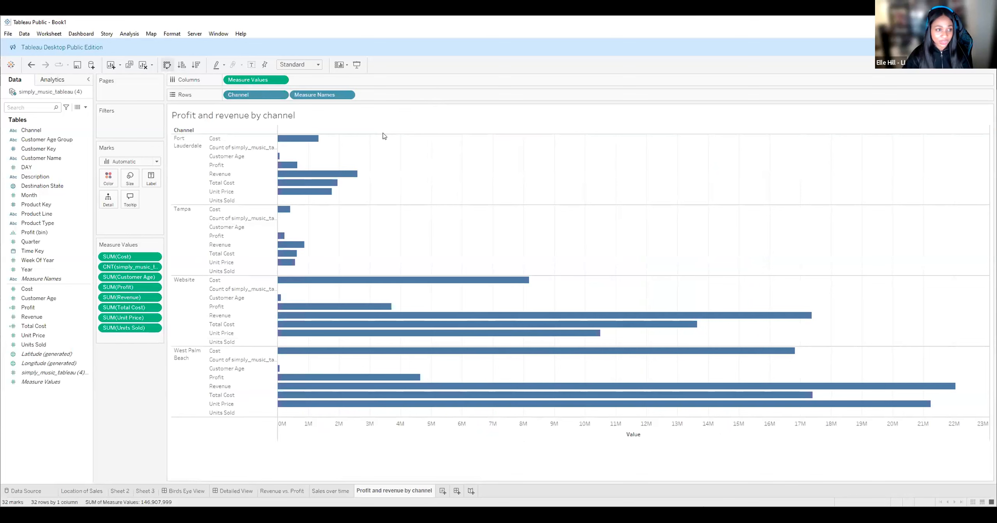
key(ctrl+w)
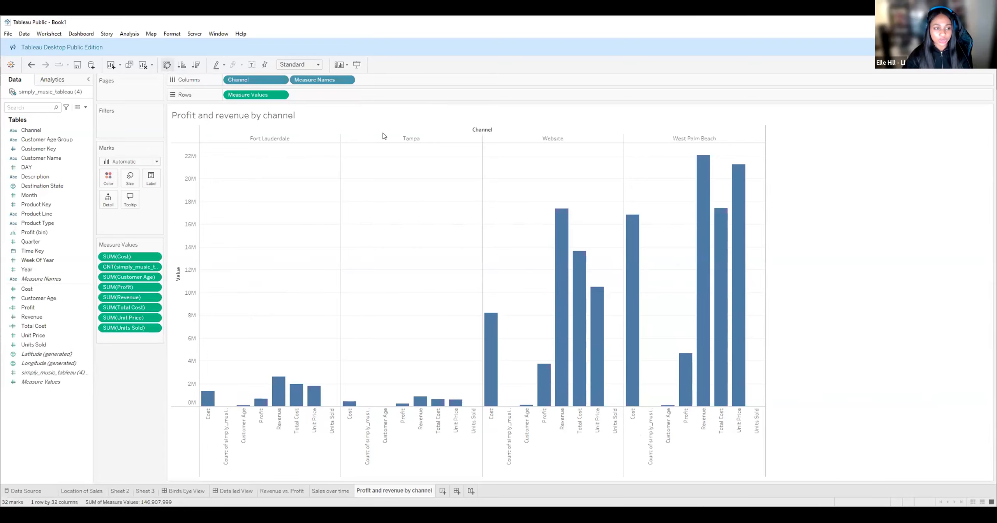
key(ctrl+w)
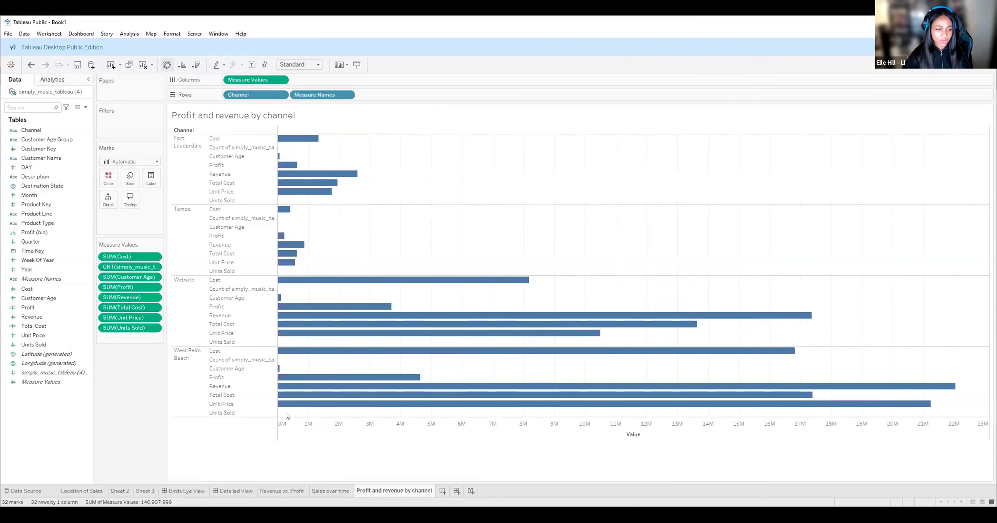
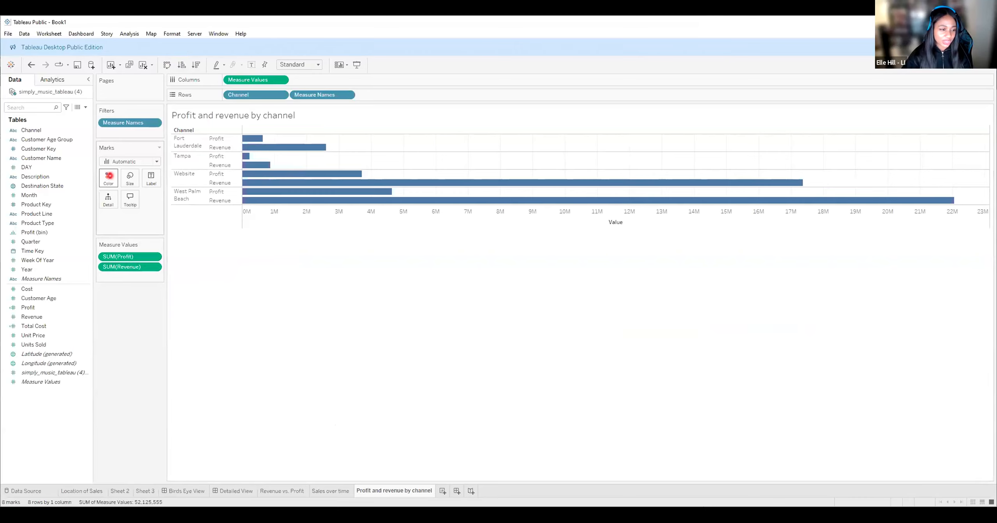
Try coloring all the profit and revenue bars red, and undo the color change.
click(109, 176)
click(147, 225)
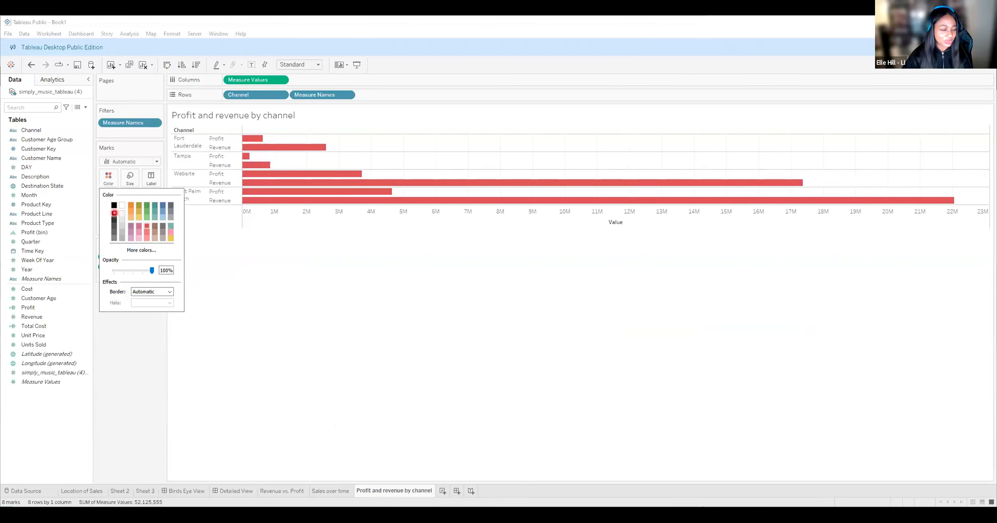
key(ctrl+z)
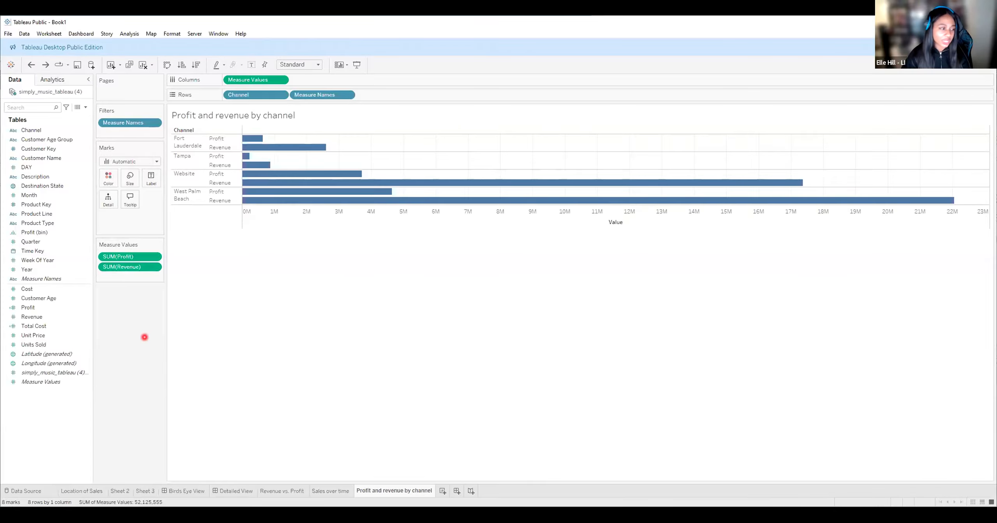
click(41, 354)
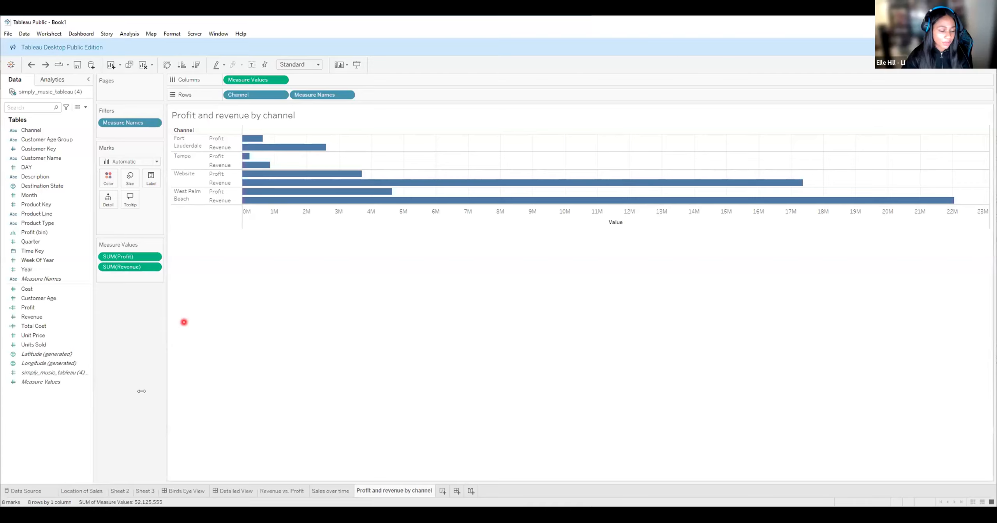
click(56, 312)
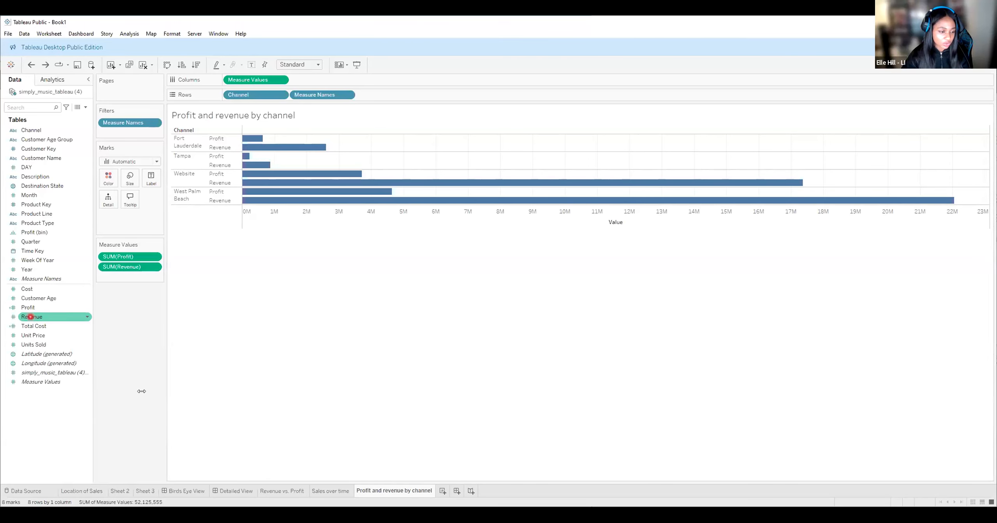
right_click(35, 316)
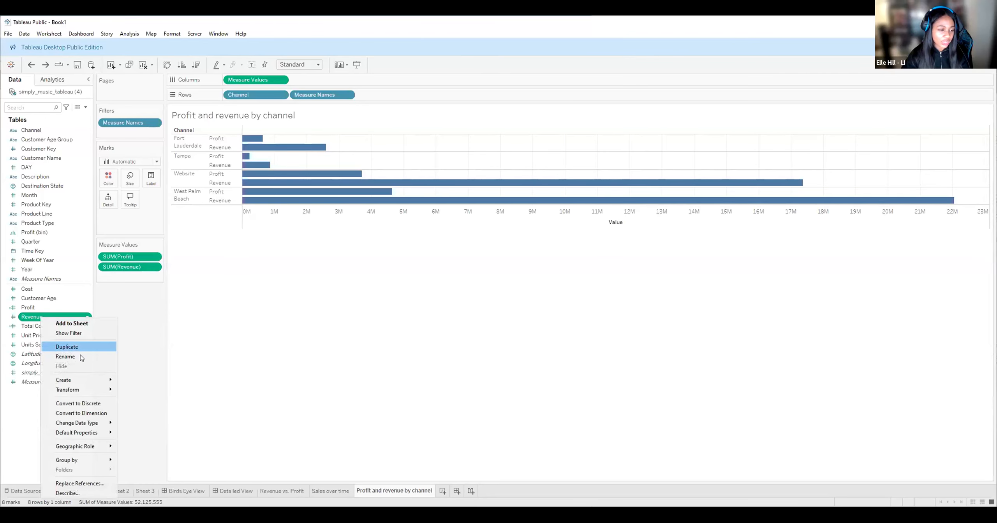
click(65, 356)
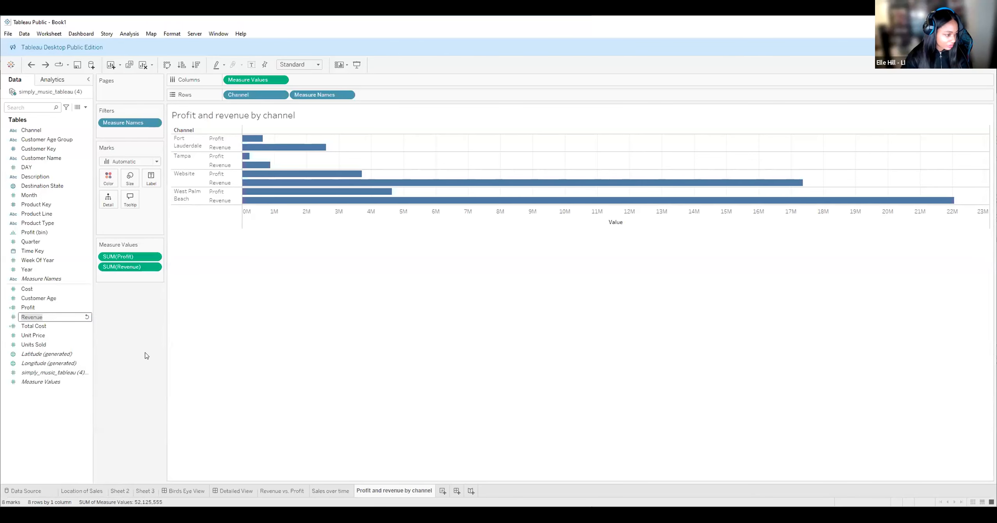
key(Return)
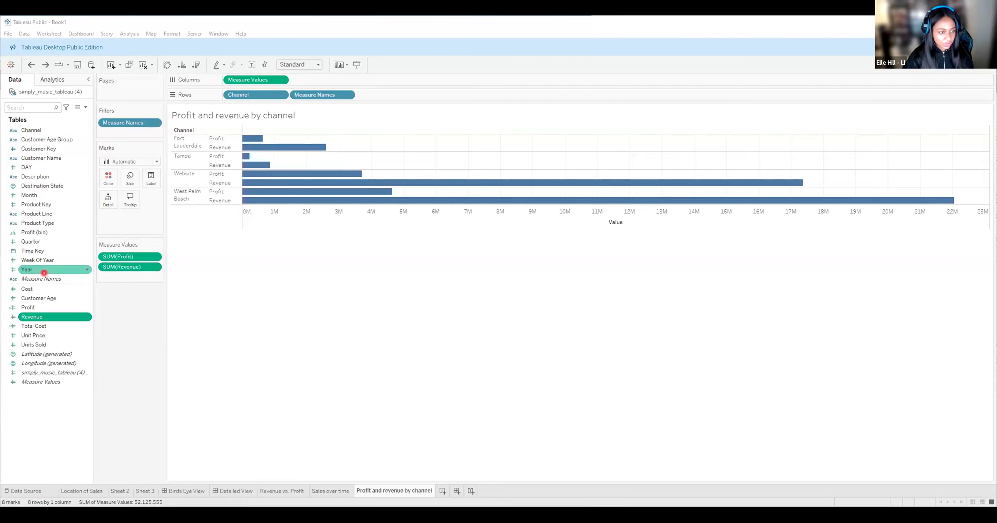
click(35, 128)
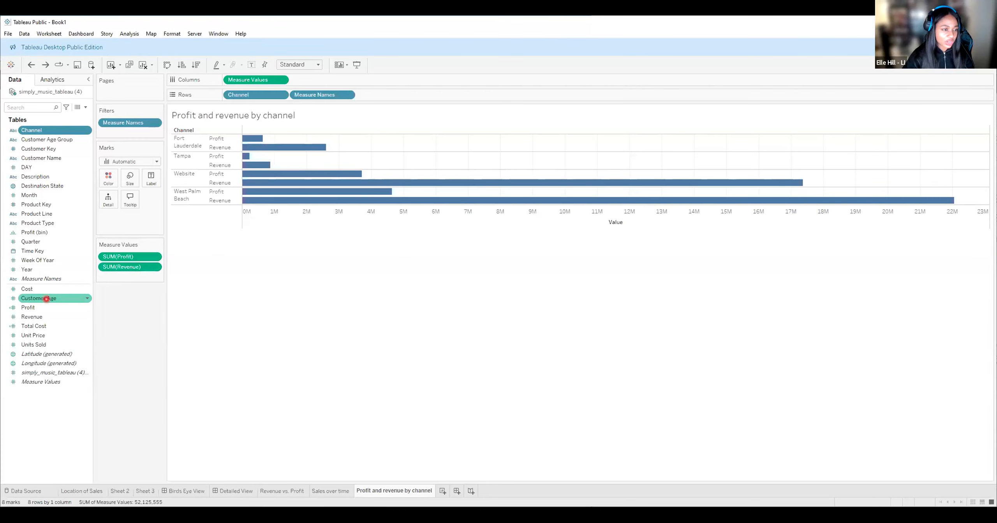
ctrl+click(43, 279)
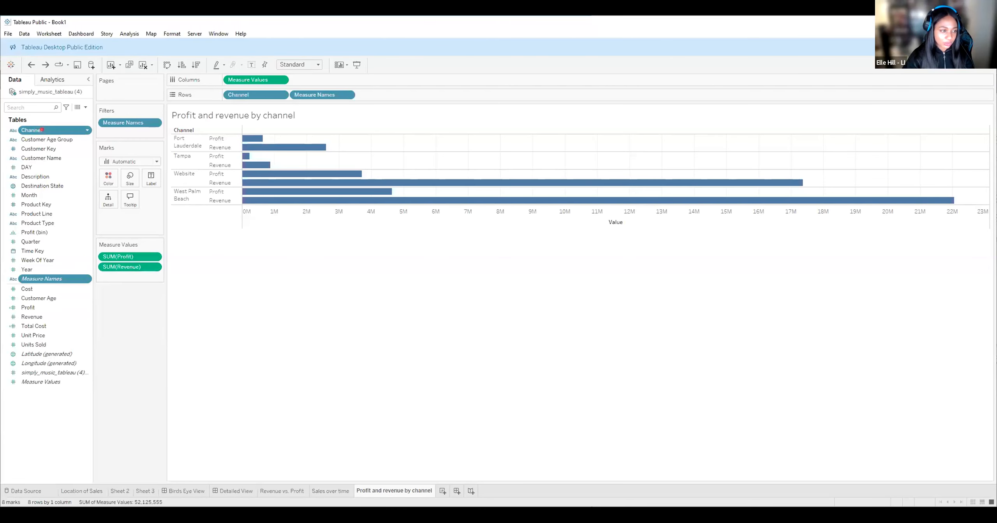
drag(317, 75, 317, 77)
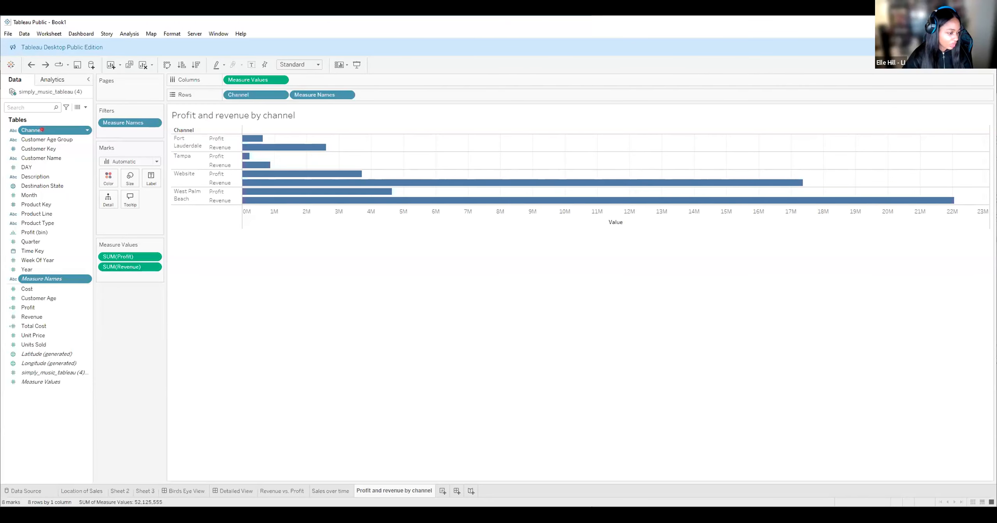
key(Escape)
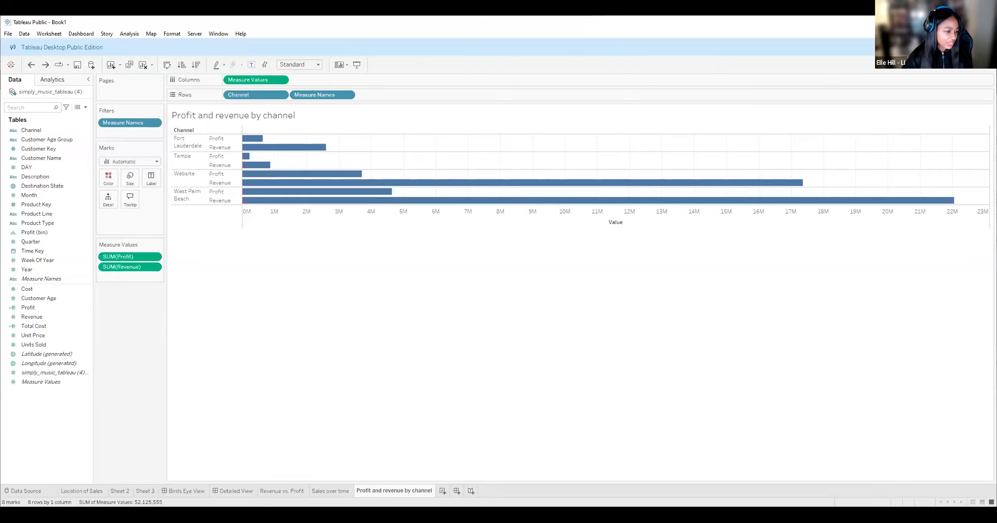
click(512, 151)
click(734, 78)
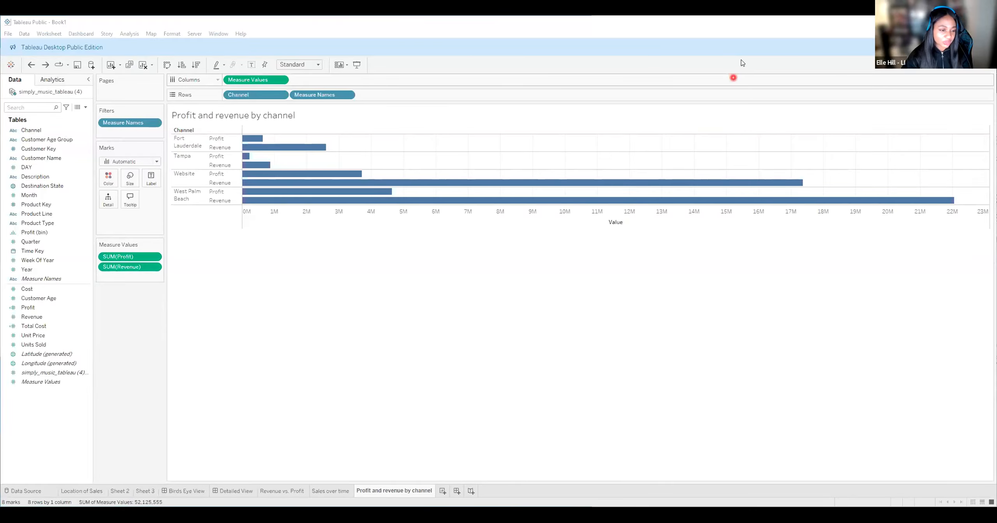
click(257, 80)
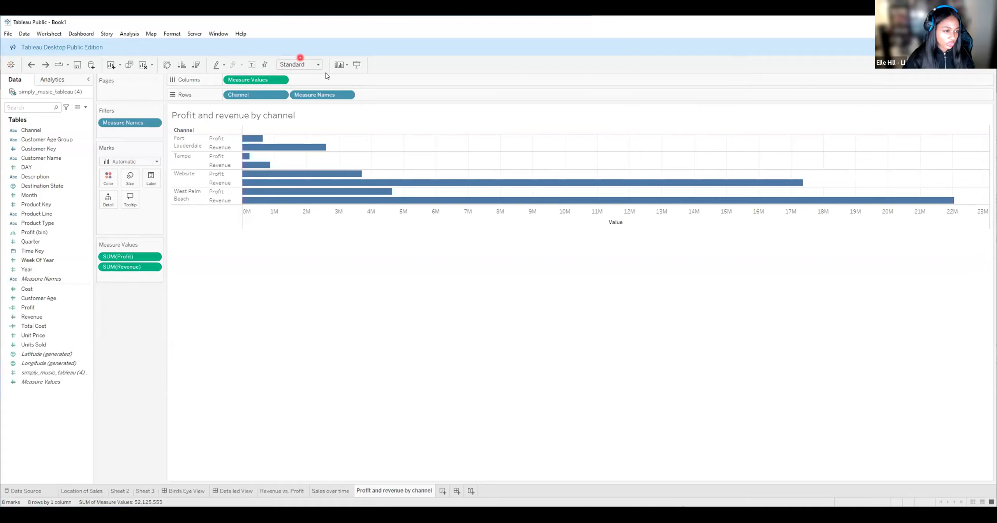
Clear the sheet and rebuild the chart with Channel and Measure Names against Measure Values, swapping rows and columns into horizontal bars.
click(142, 65)
click(42, 130)
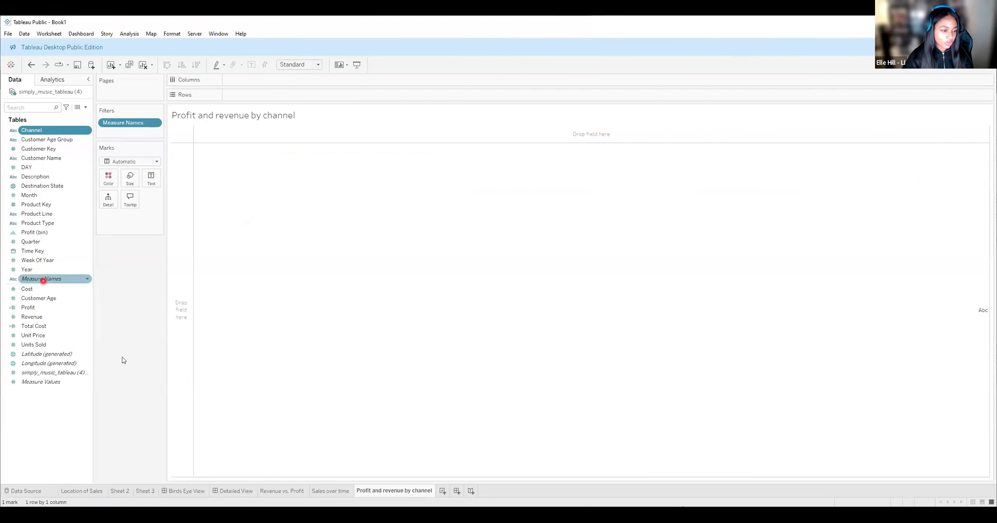
ctrl+click(47, 279)
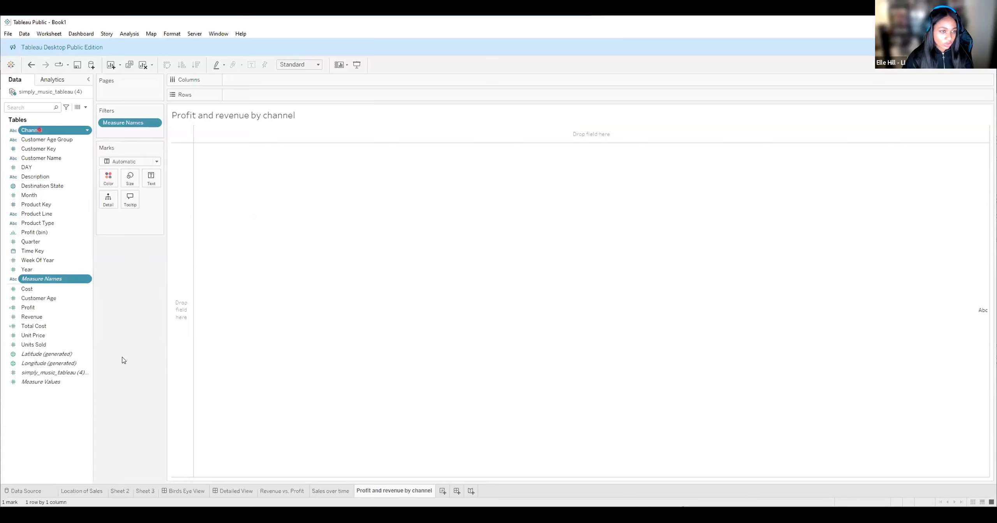
drag(39, 130, 247, 79)
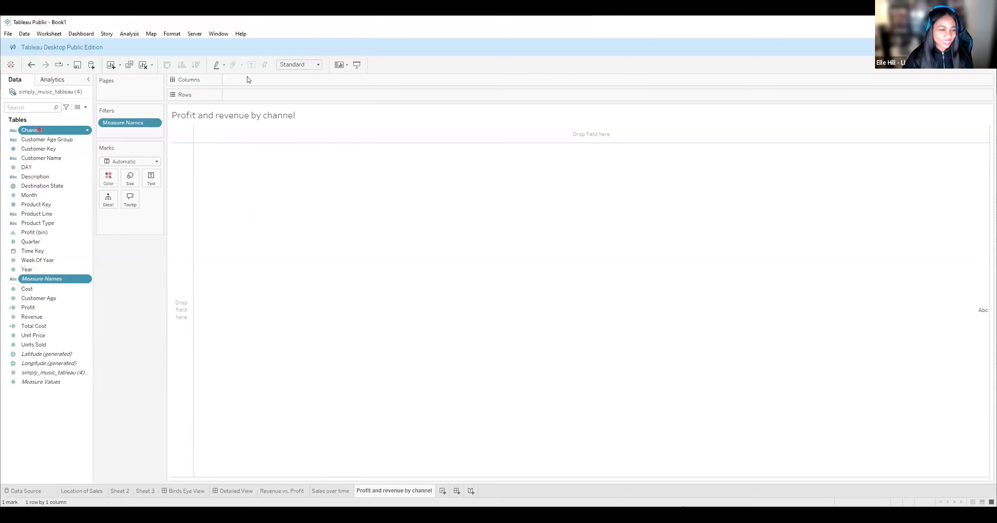
drag(361, 63, 280, 80)
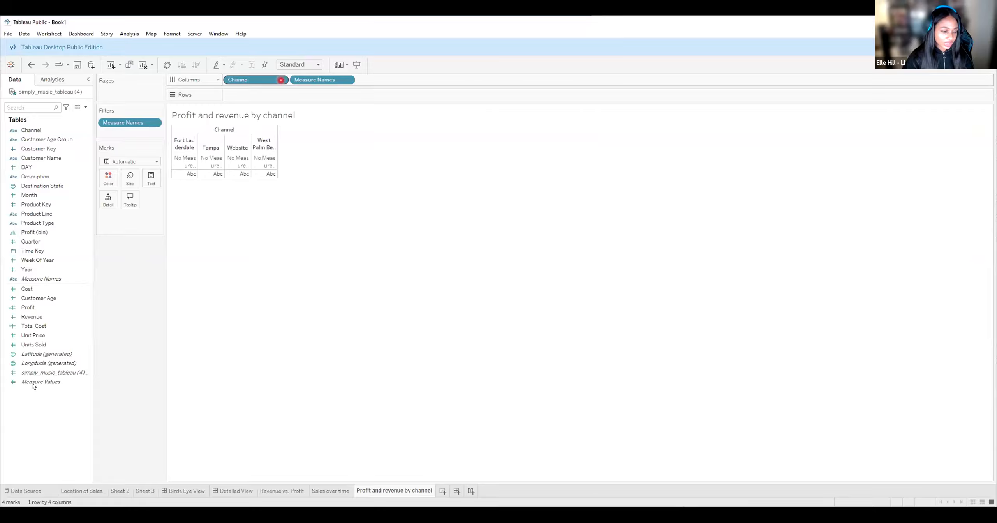
drag(32, 384, 247, 98)
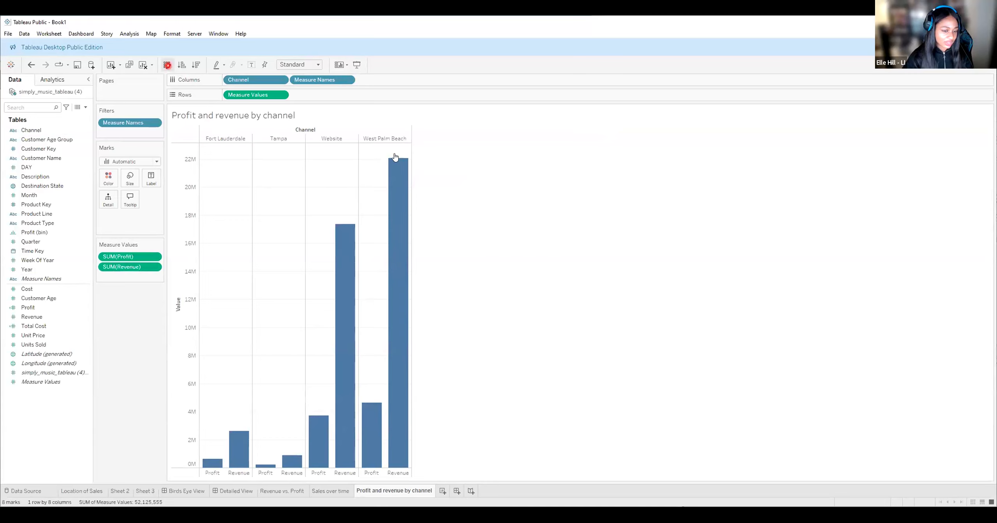
click(167, 65)
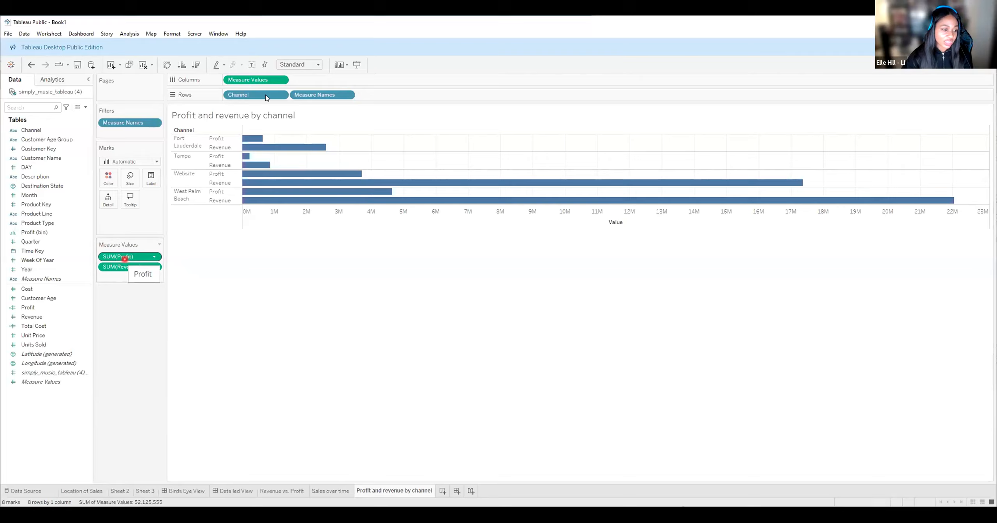
click(10, 325)
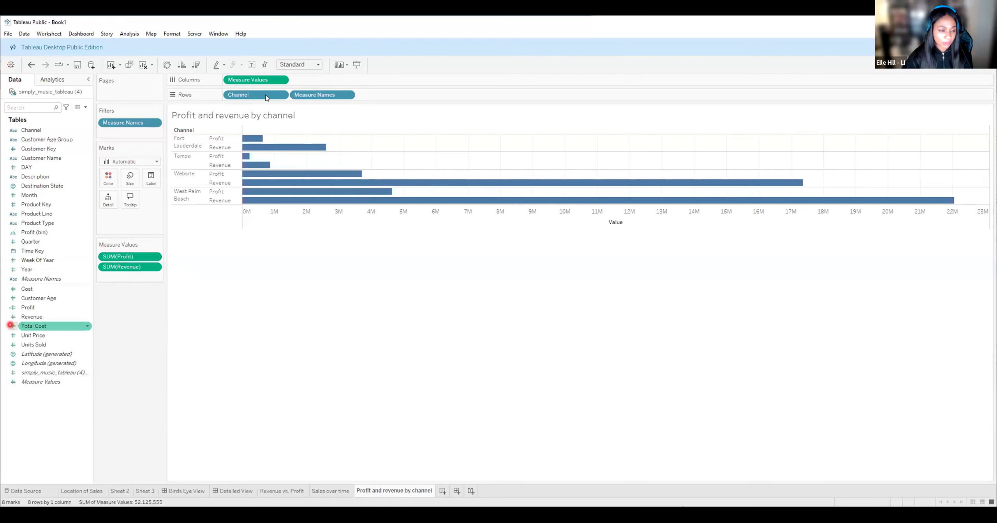
click(127, 253)
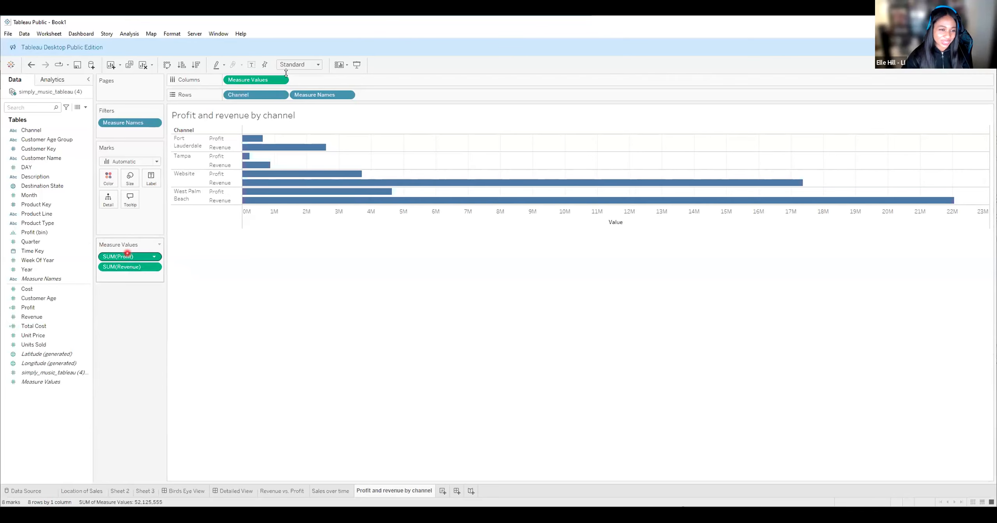
key(ctrl+z)
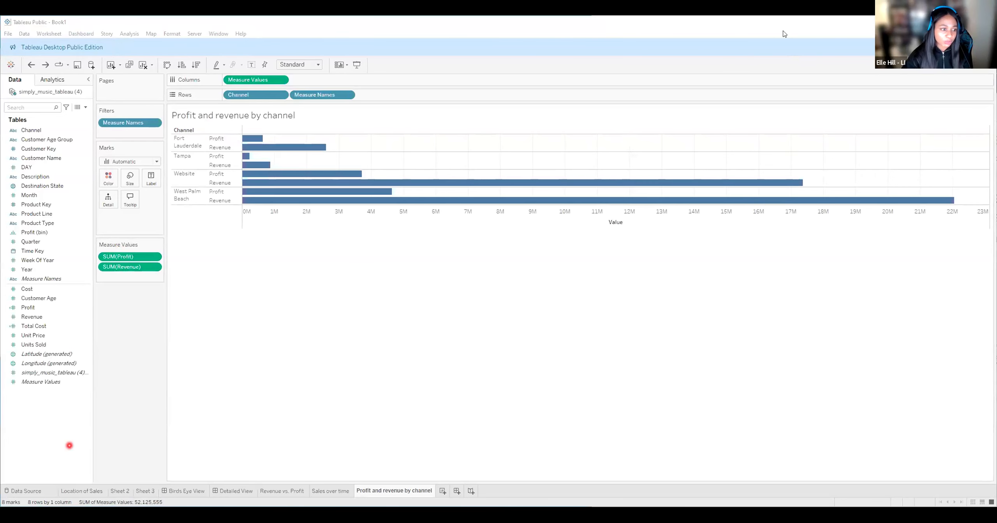
click(66, 345)
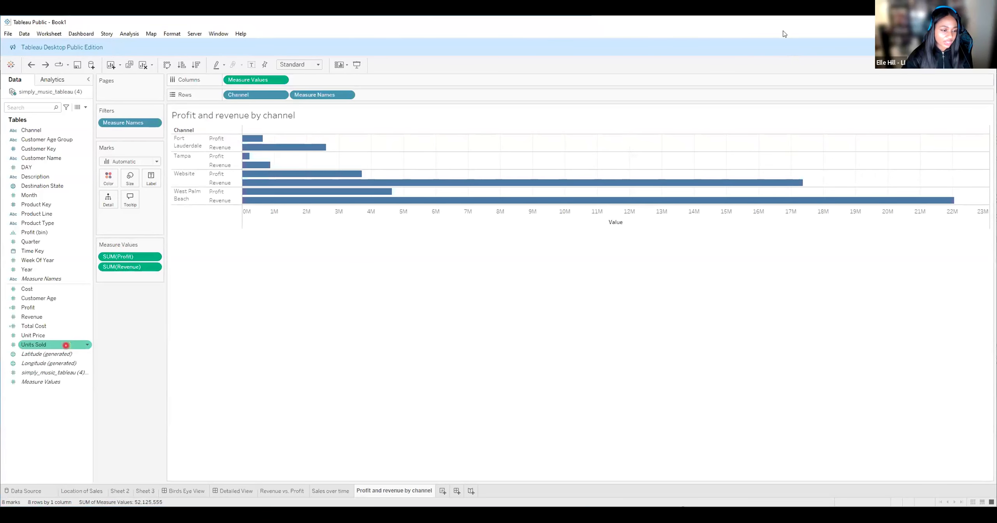
click(58, 335)
click(113, 258)
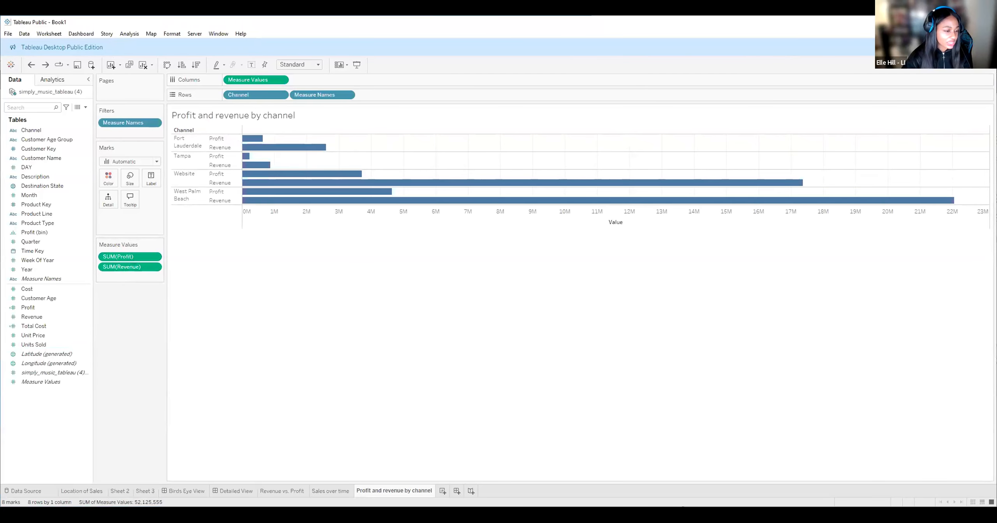
click(683, 507)
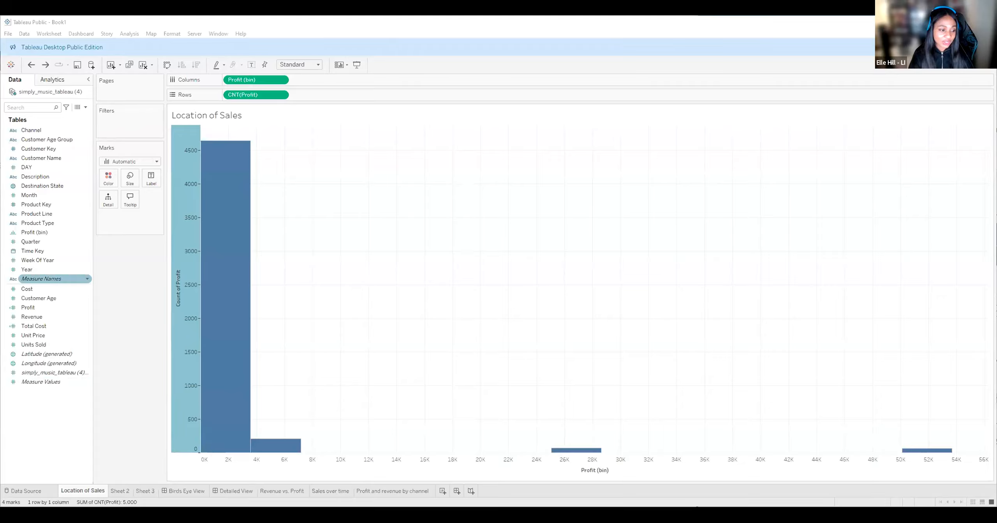
click(41, 381)
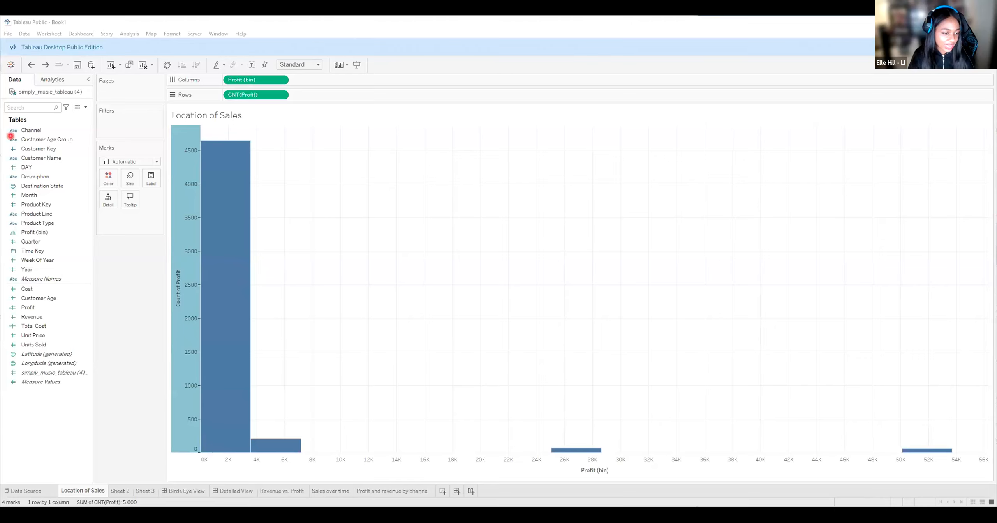
click(18, 344)
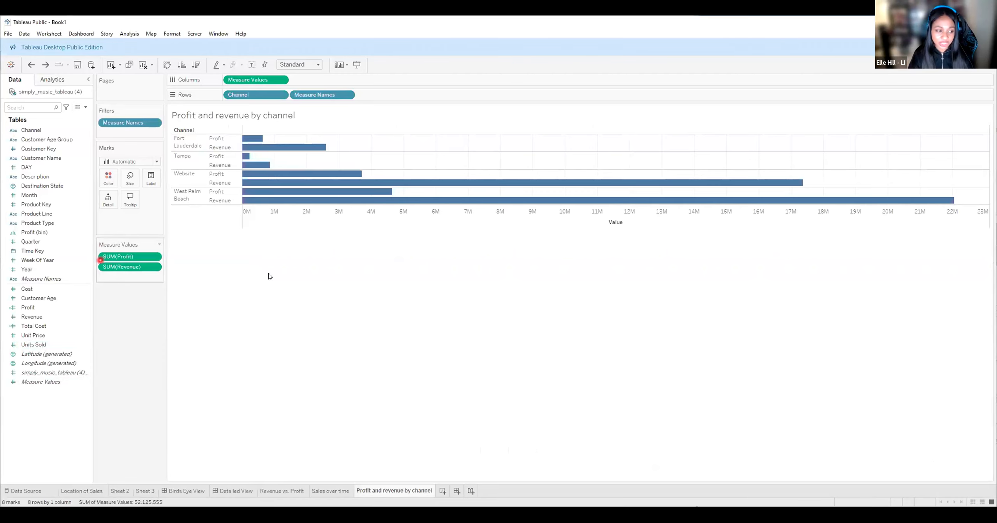
click(16, 198)
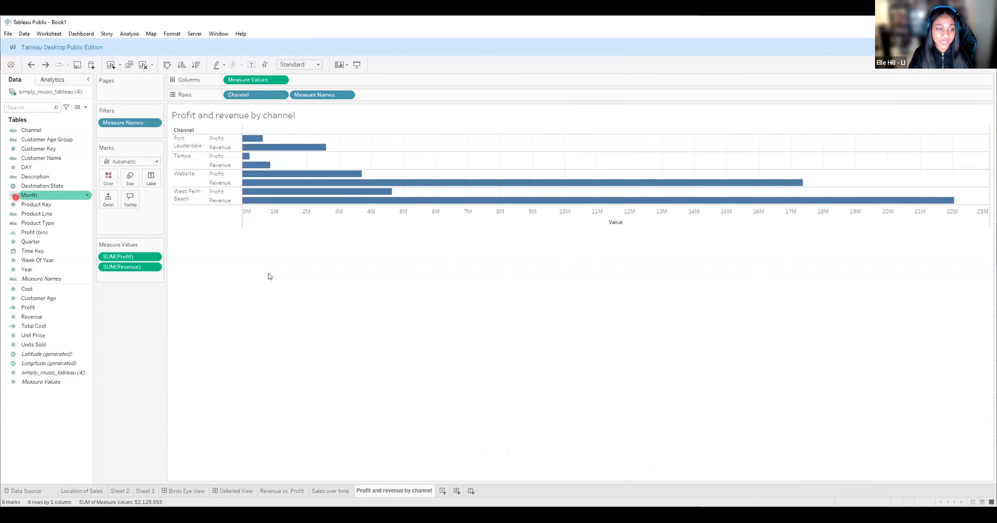
click(14, 201)
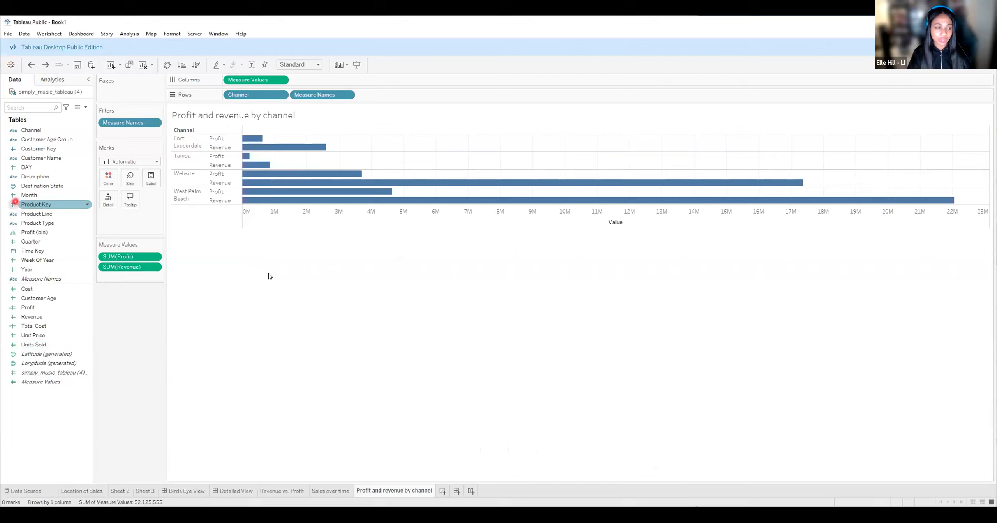
click(145, 241)
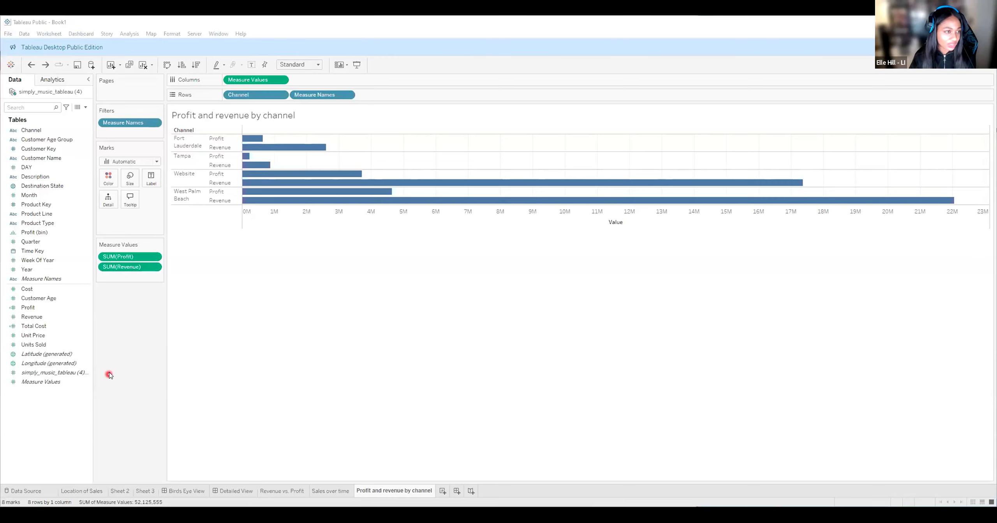
Start saving the workbook to Tableau Public, up to its workbook title entry.
click(5, 34)
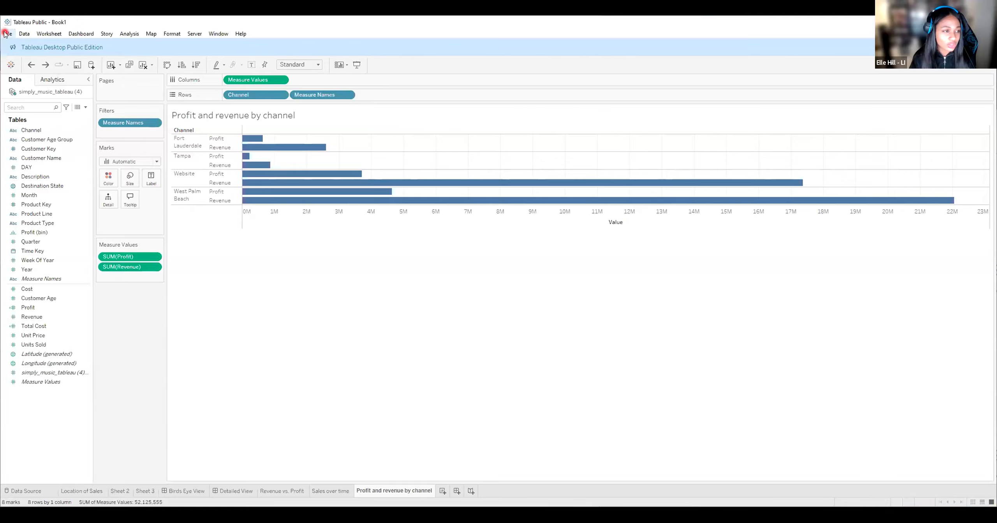
click(5, 34)
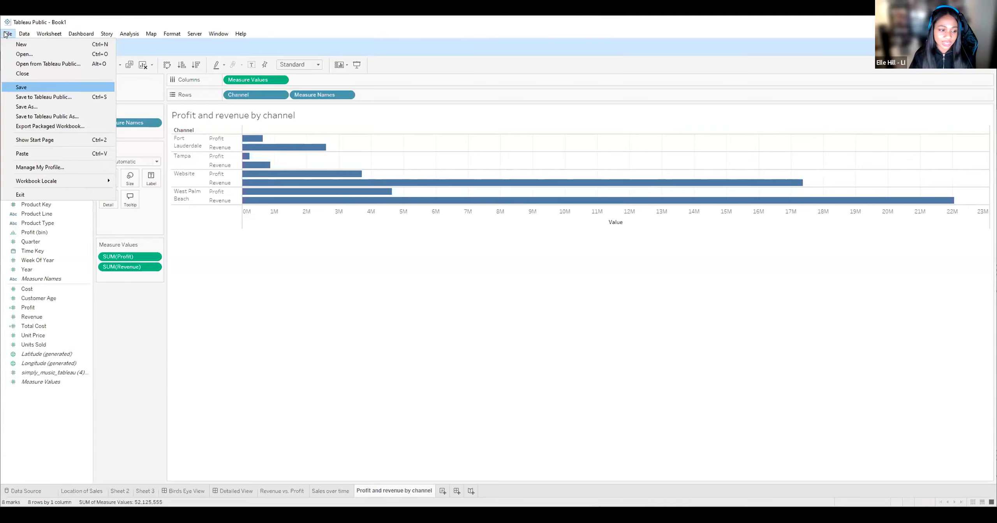
key(Return)
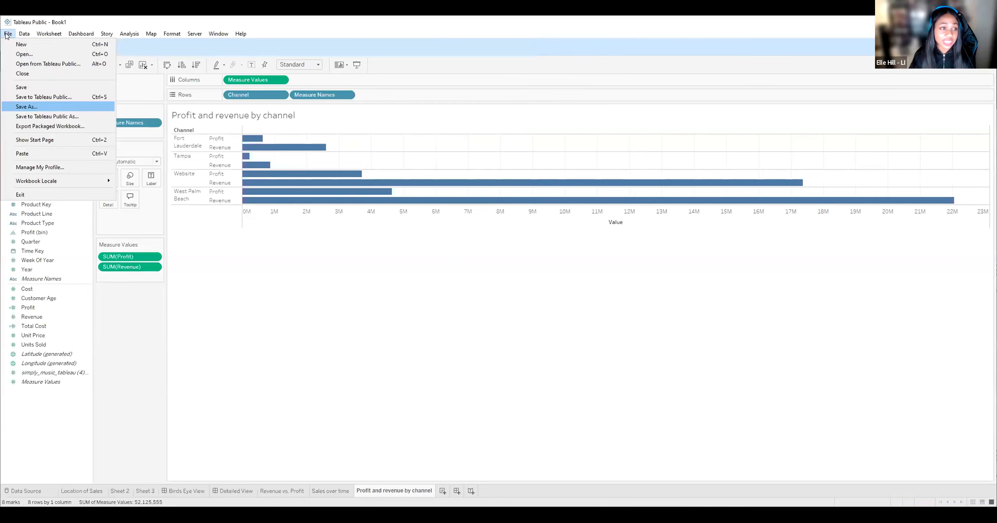
key(Up)
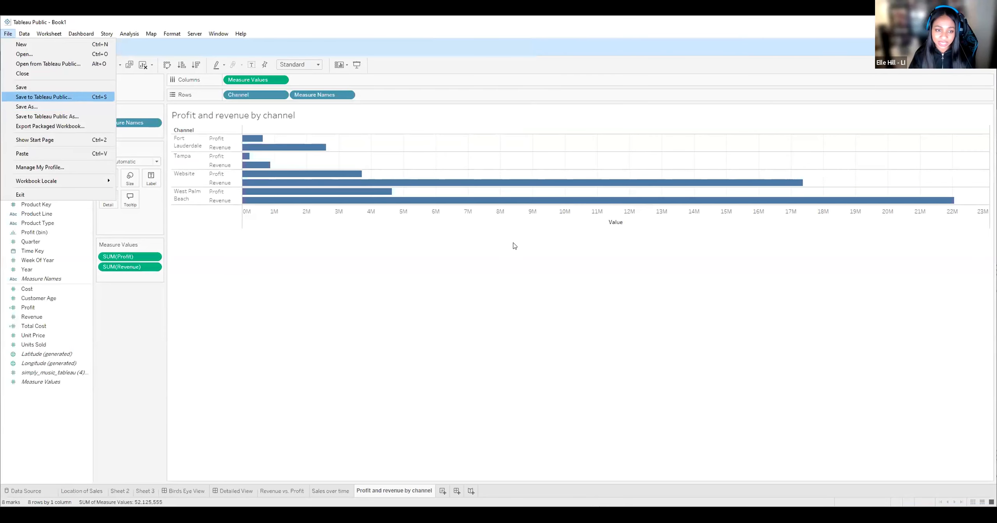
key(Return)
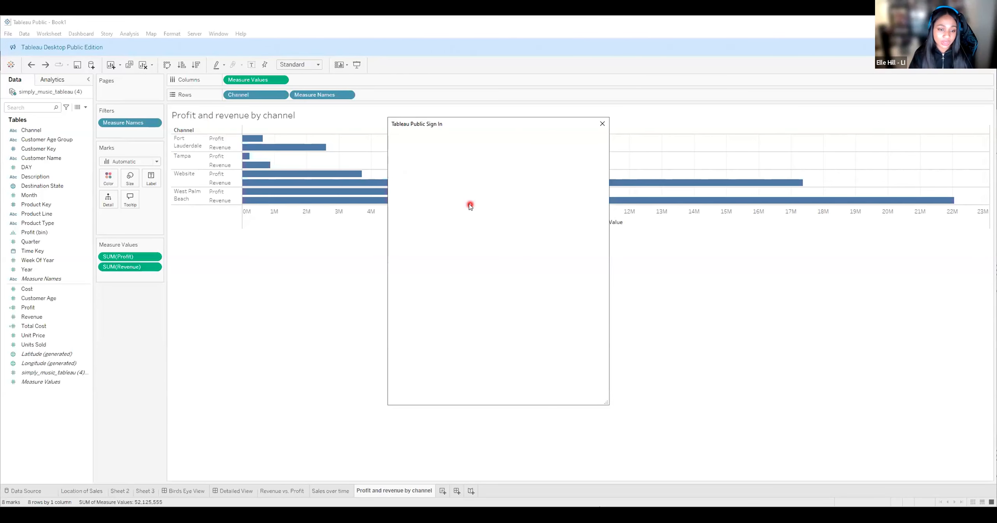
click(433, 272)
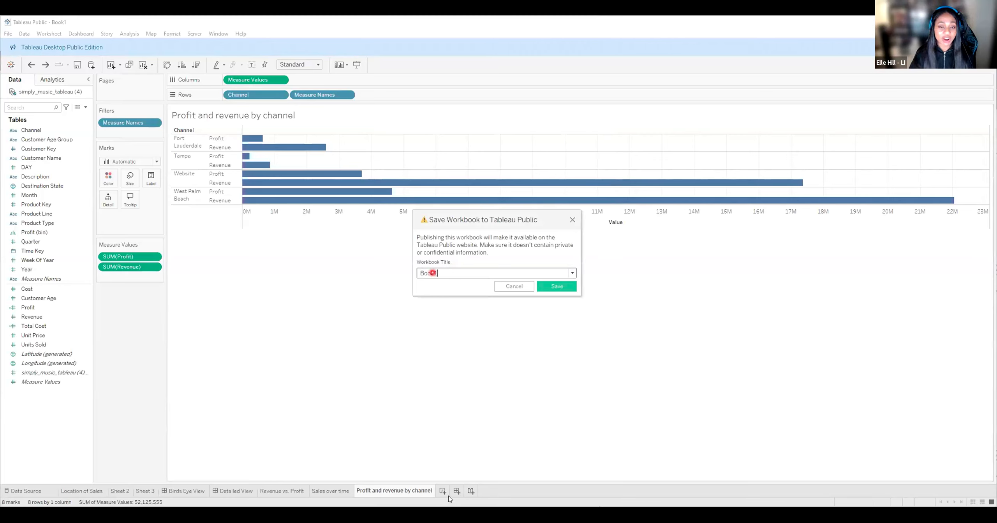
click(677, 292)
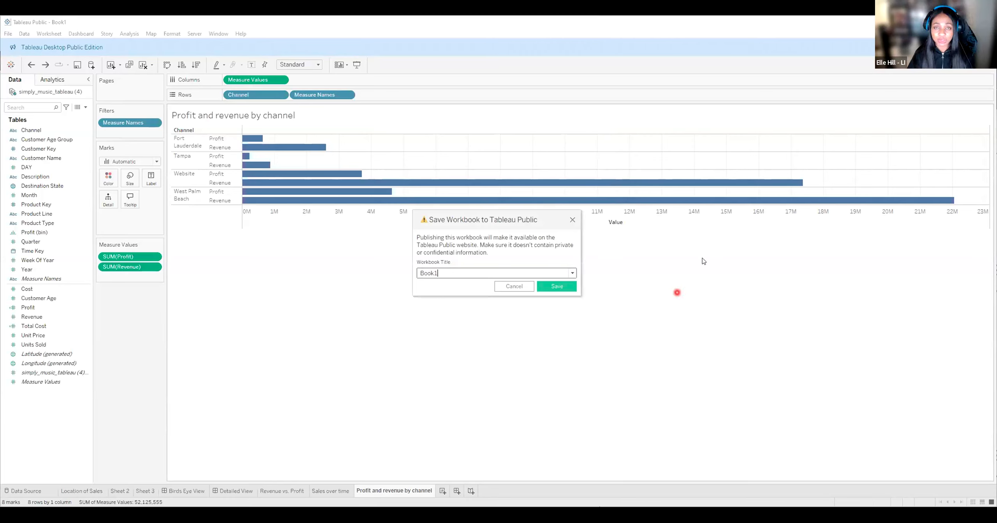
click(703, 259)
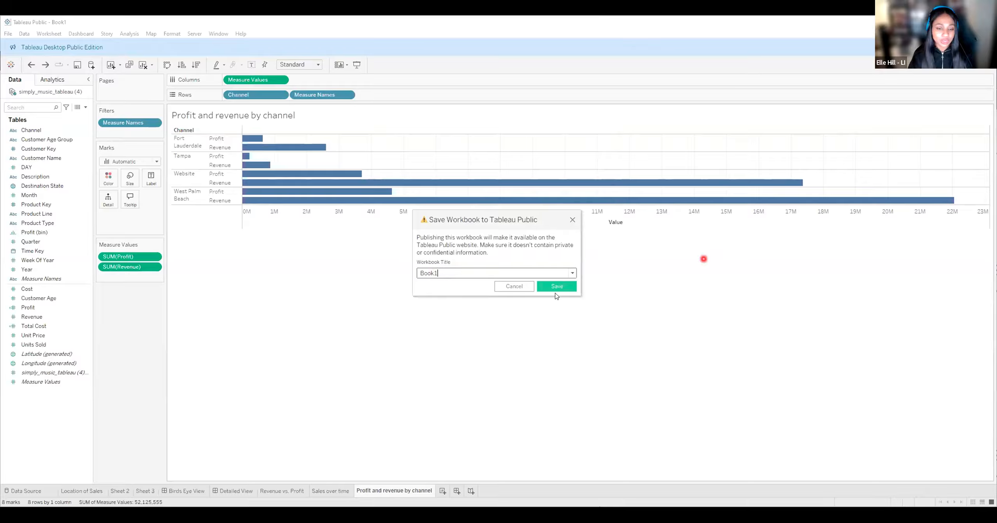
click(514, 287)
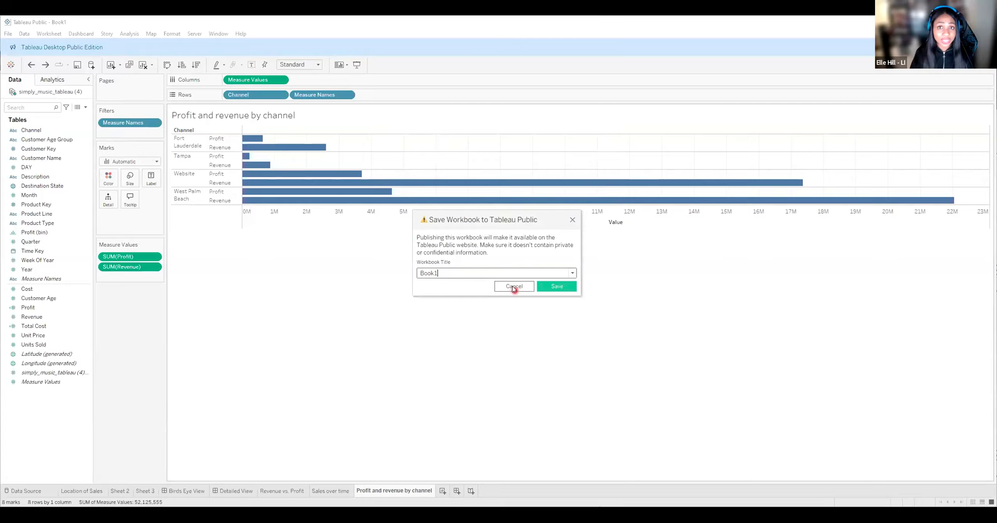
click(514, 288)
click(514, 287)
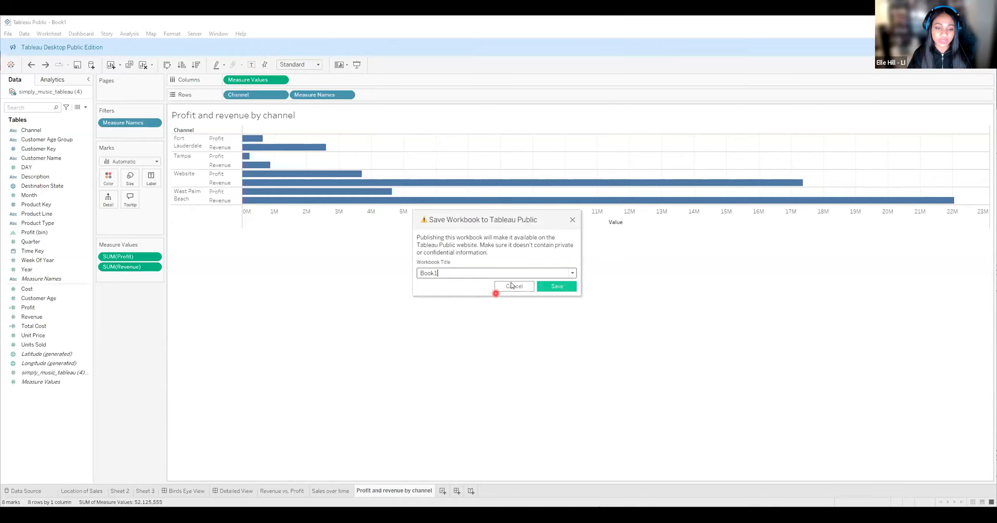
click(514, 288)
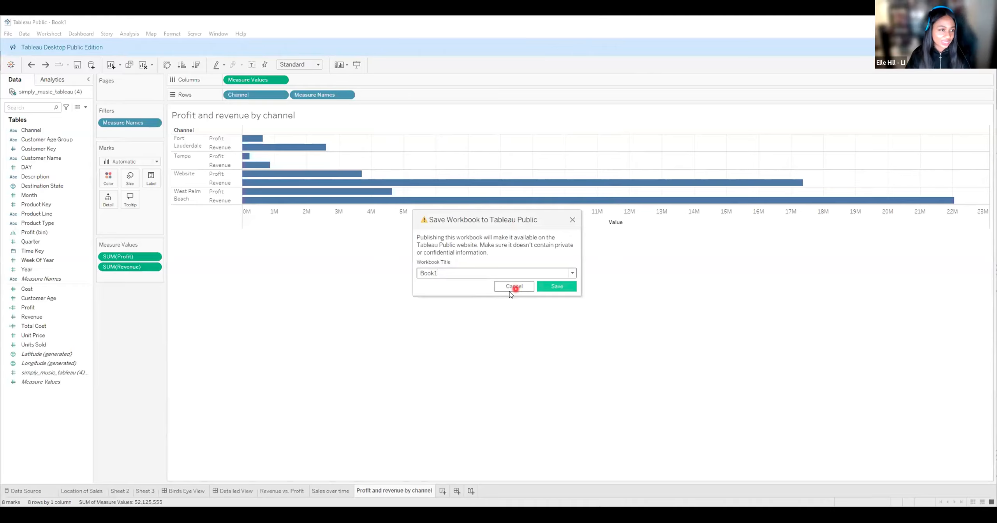
click(9, 34)
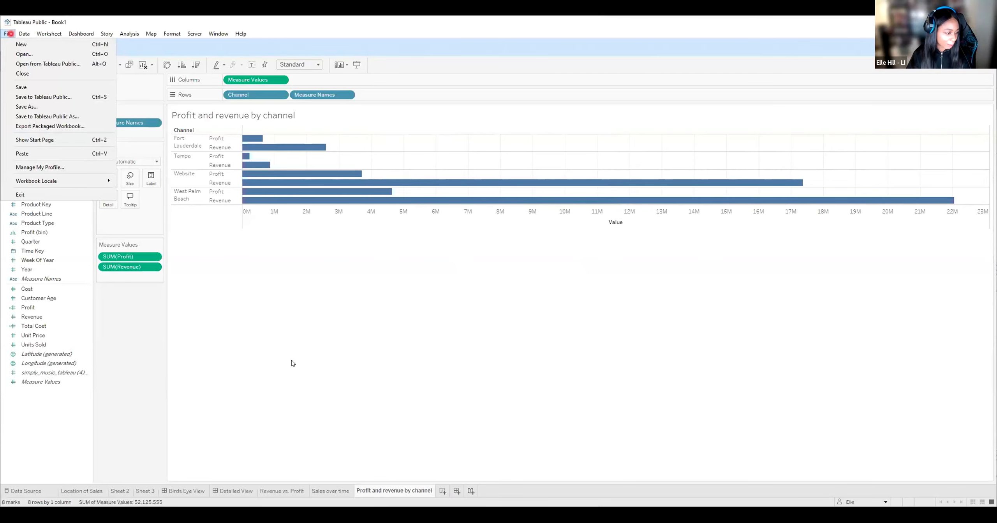
click(14, 402)
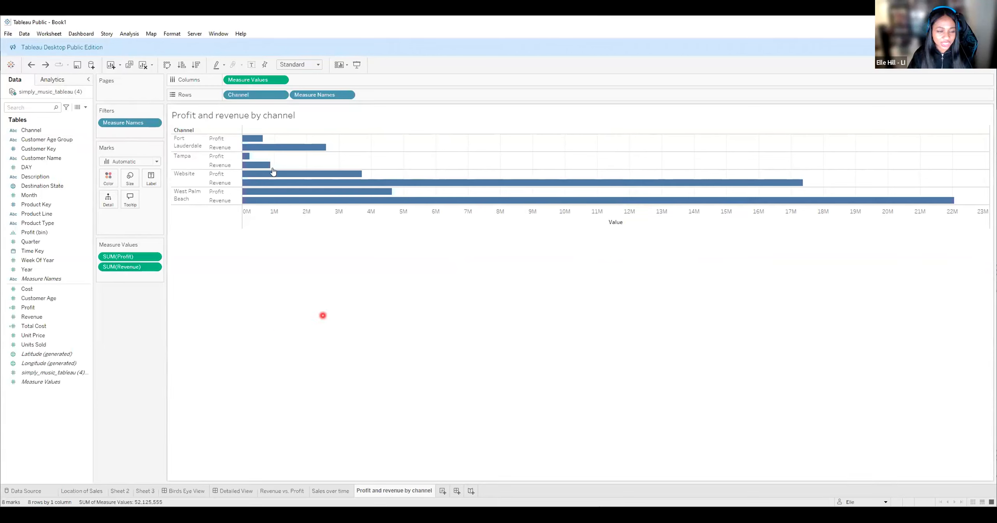
Change the colour of all bars in the profit and revenue by channel chart to red.
mouse_move(265, 139)
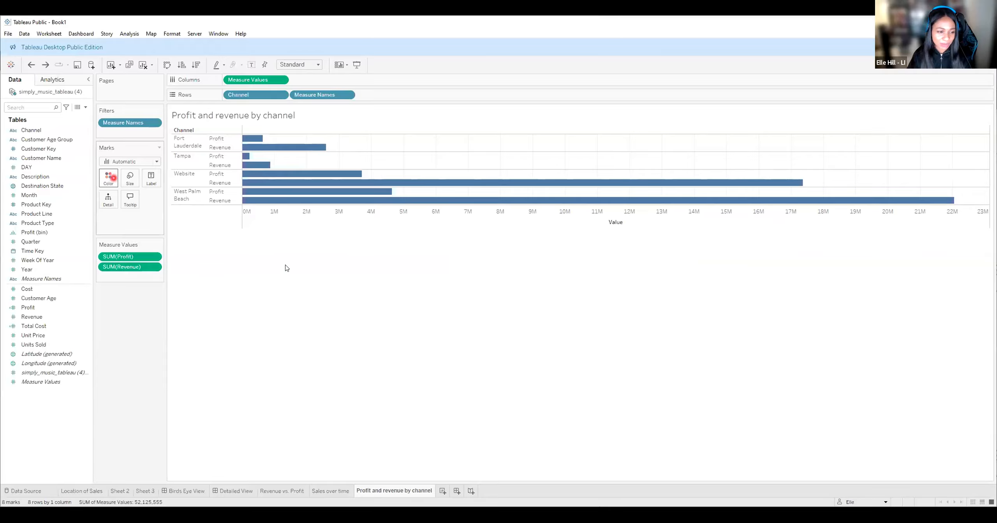
click(109, 177)
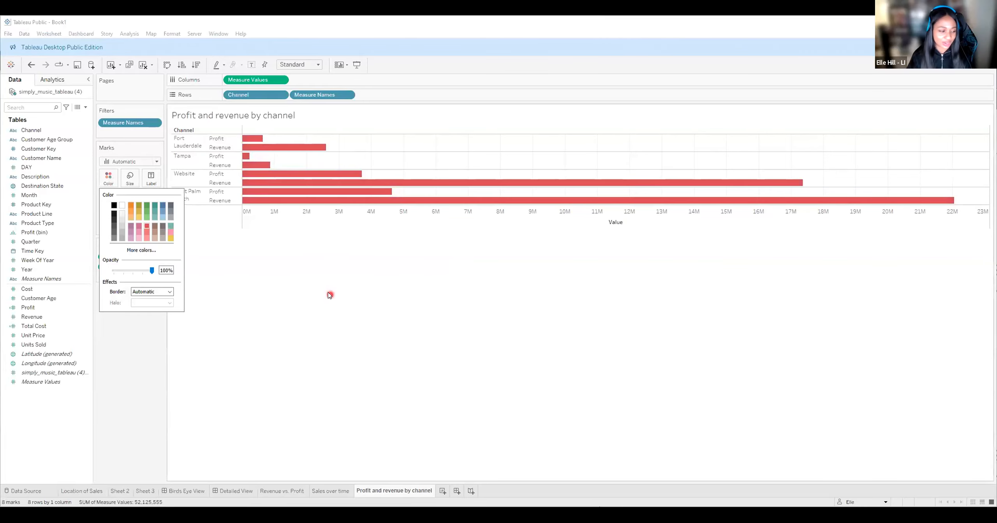
click(246, 310)
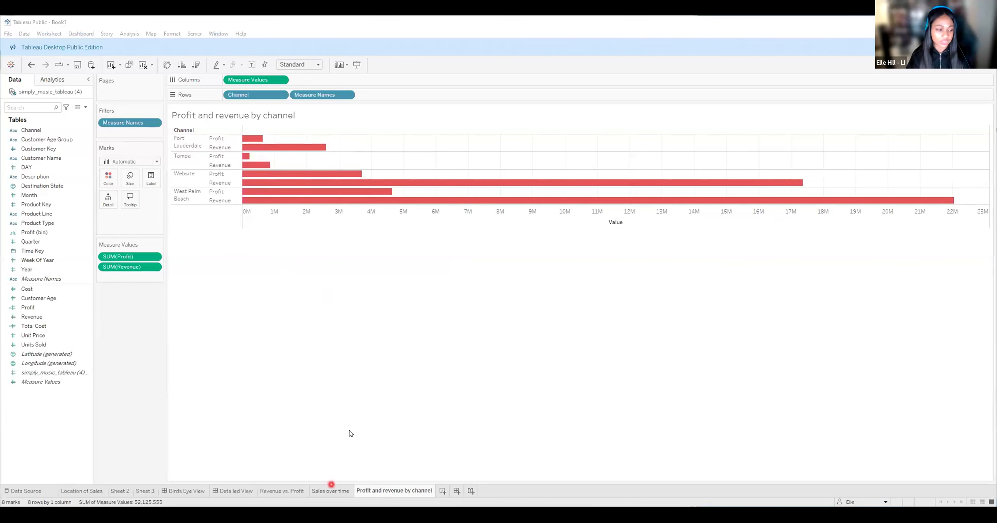
Create a new worksheet and name it "Units sold by channel".
click(445, 491)
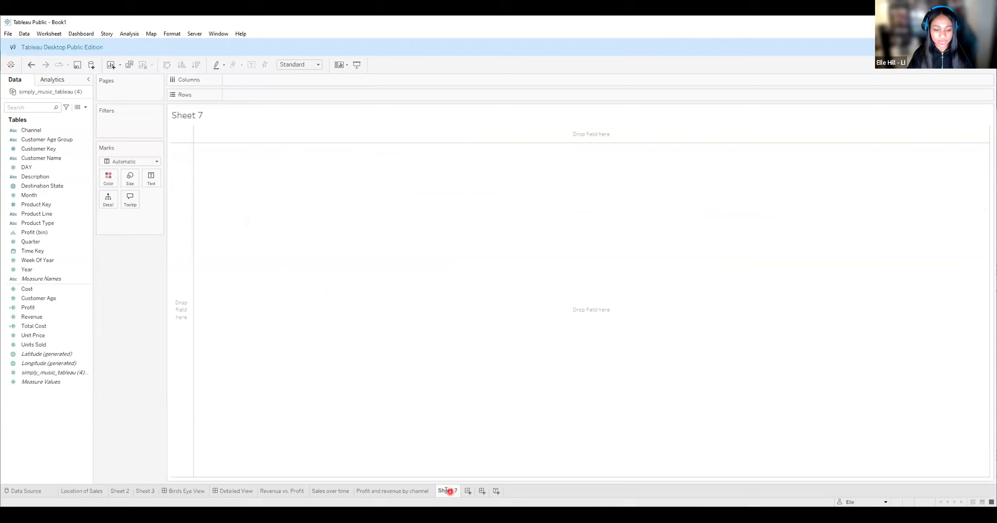
double_click(446, 491)
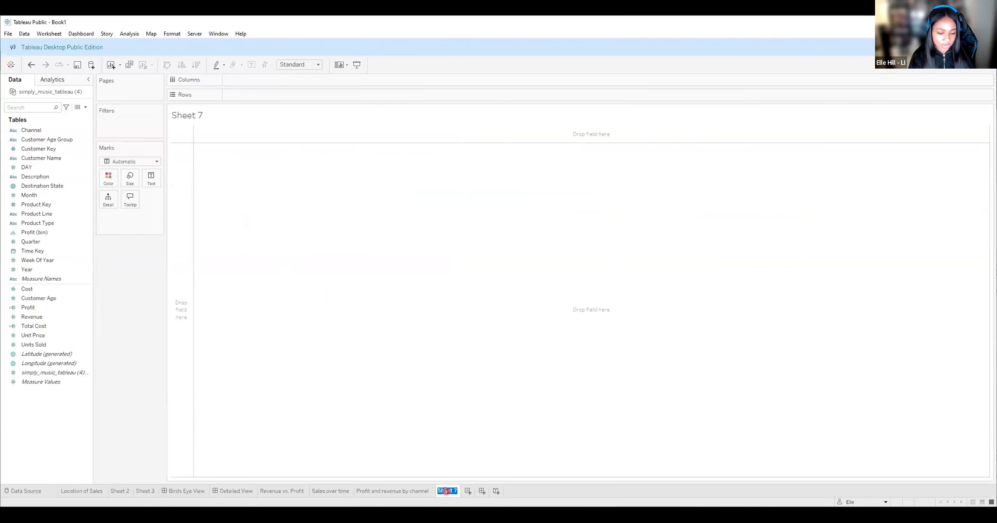
text(Units s)
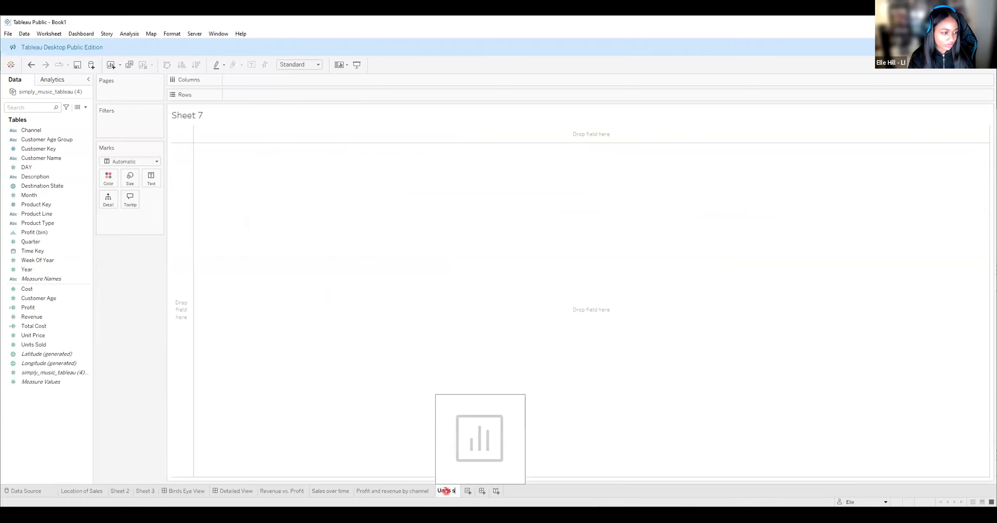
text(old by chann)
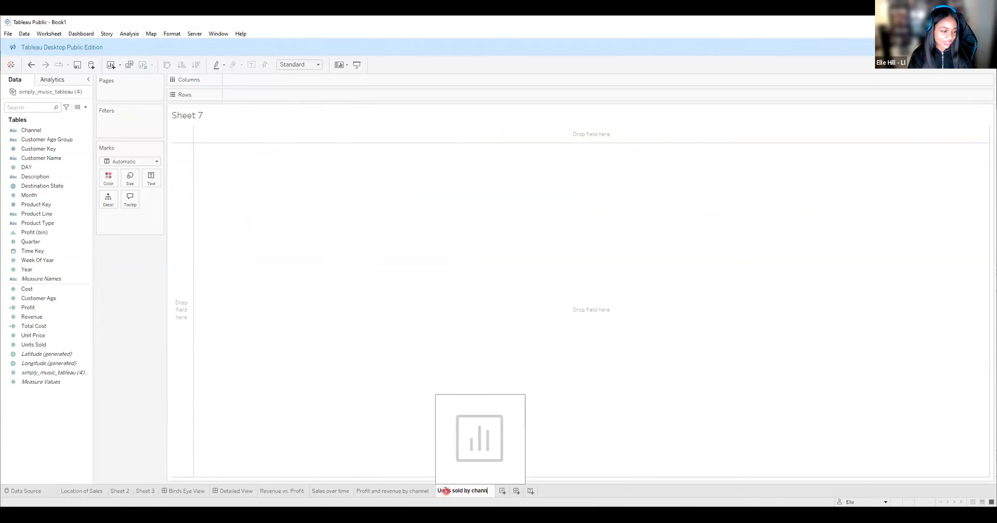
text(el)
key(Return)
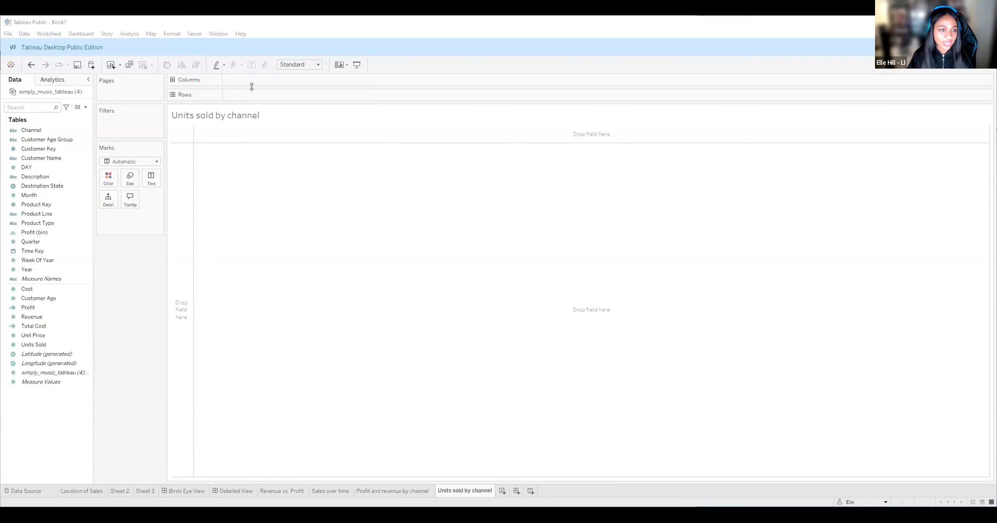
Check the field layout of the profit and revenue sheet and place Measure Names and Units Sold on Columns in the units sold sheet.
key(ctrl+shift+Tab)
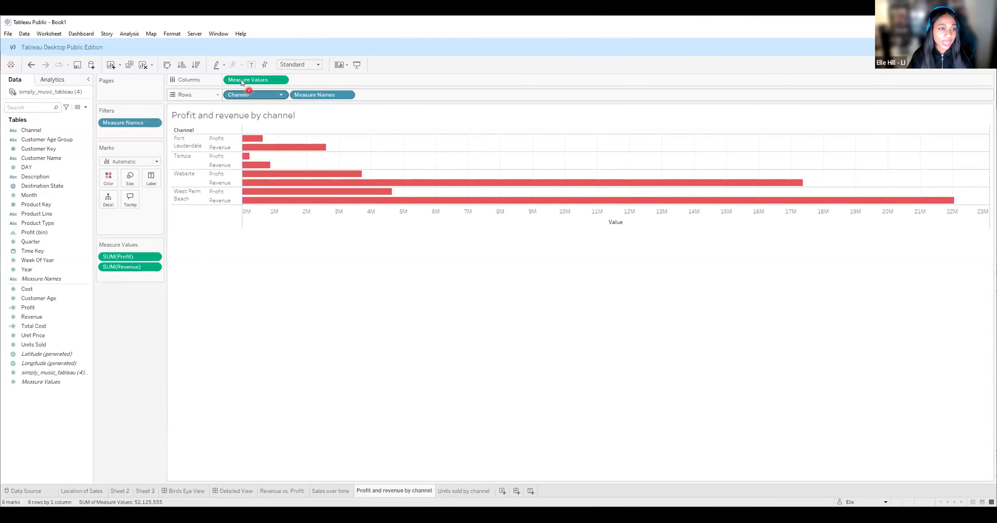
click(466, 491)
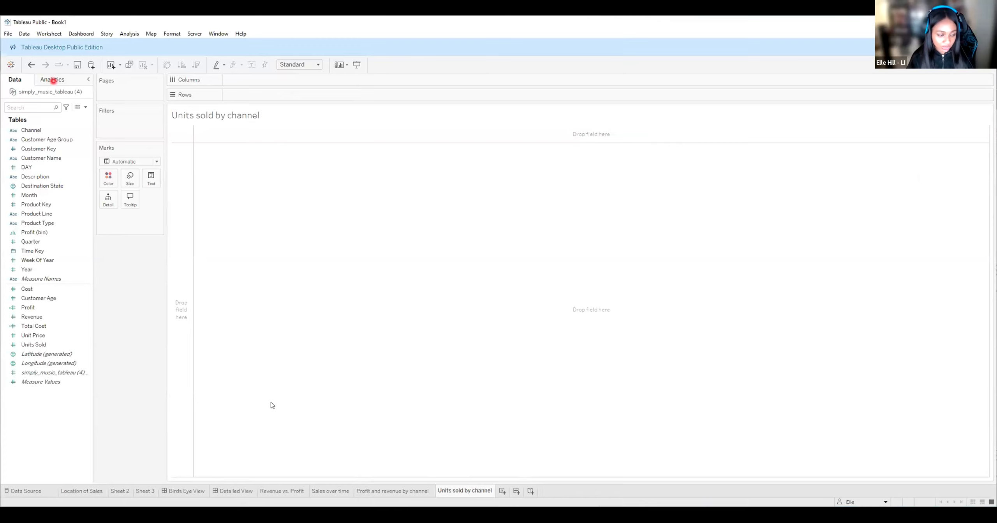
click(40, 129)
click(32, 344)
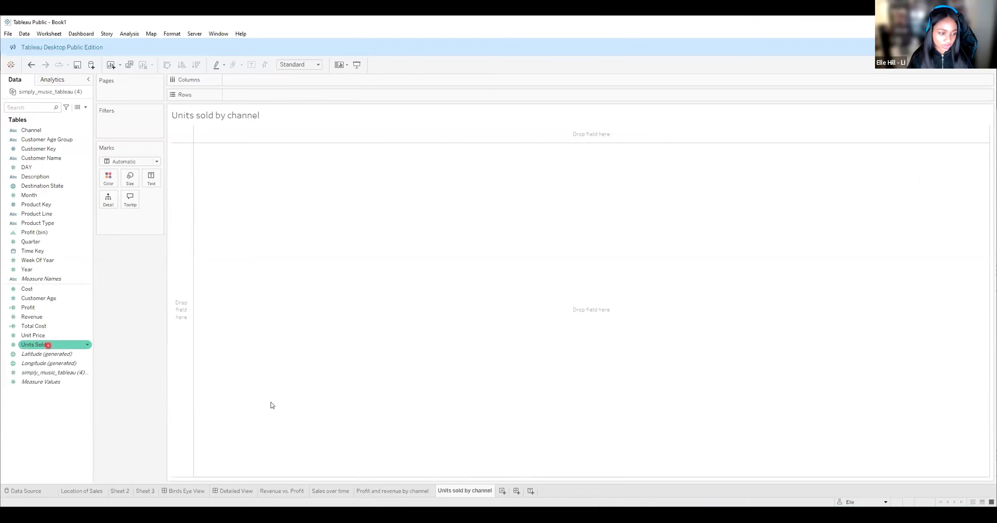
click(48, 345)
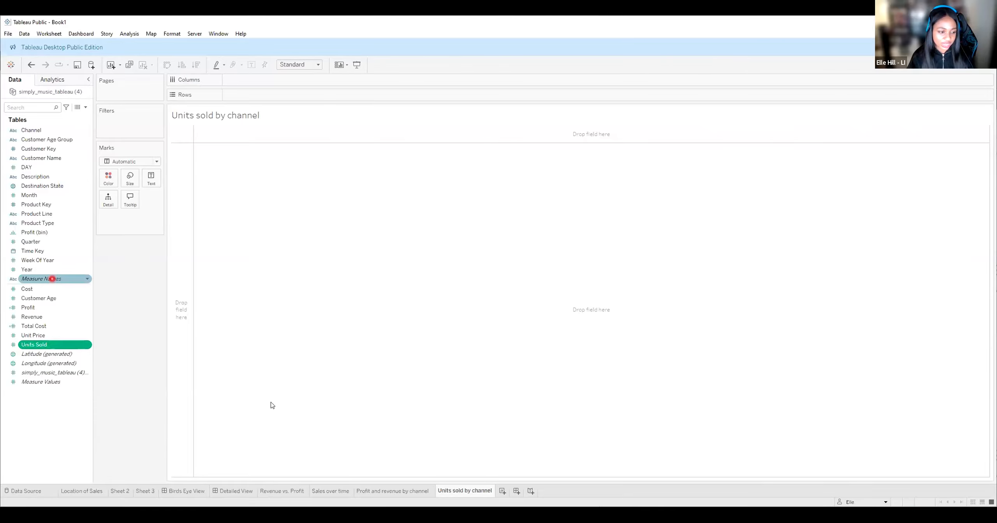
ctrl+click(61, 279)
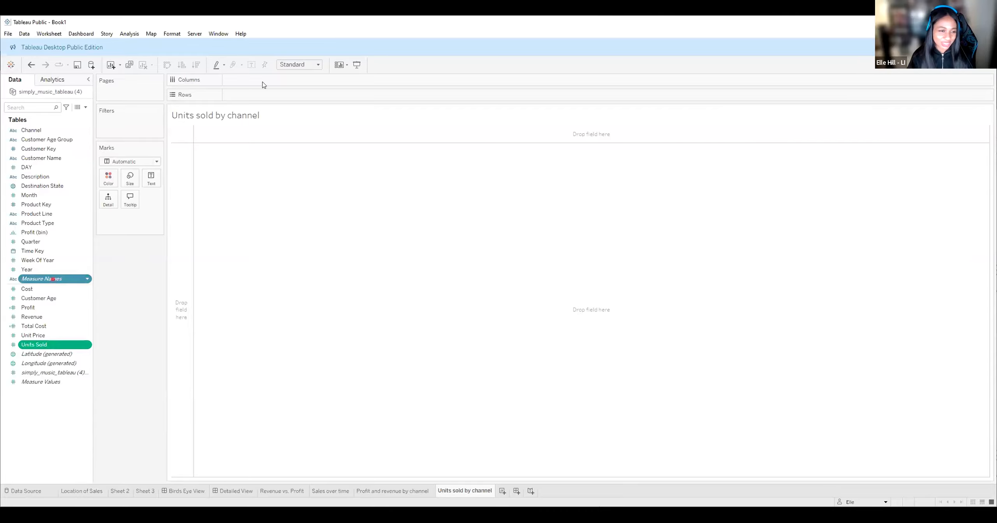
drag(263, 85, 305, 78)
click(317, 80)
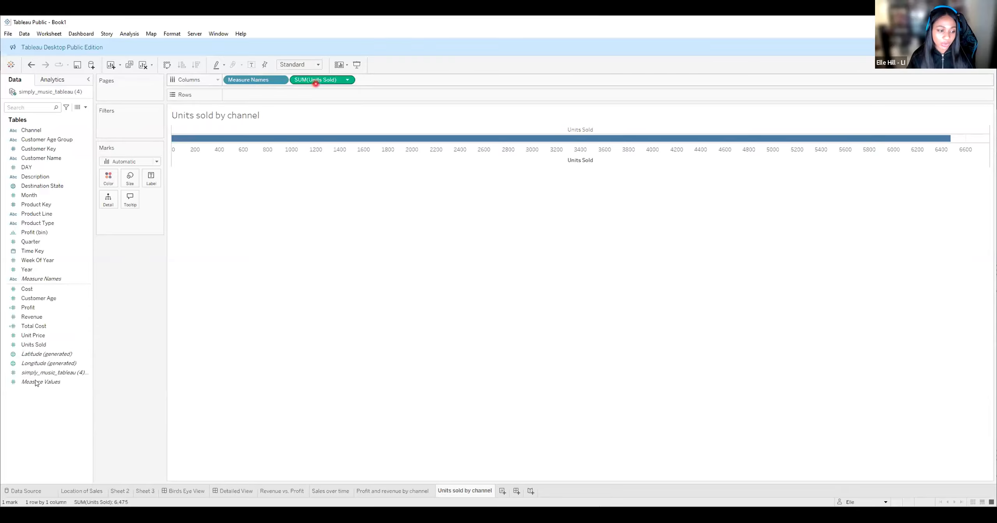
Add Measure Values to Rows and inspect the aggregation options of the Cost measure without changing them.
drag(34, 383, 260, 94)
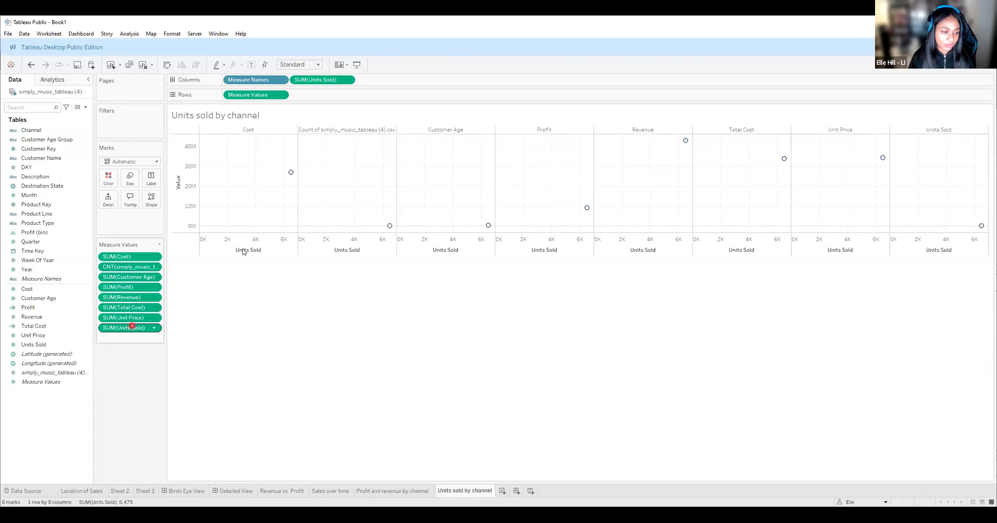
right_click(111, 256)
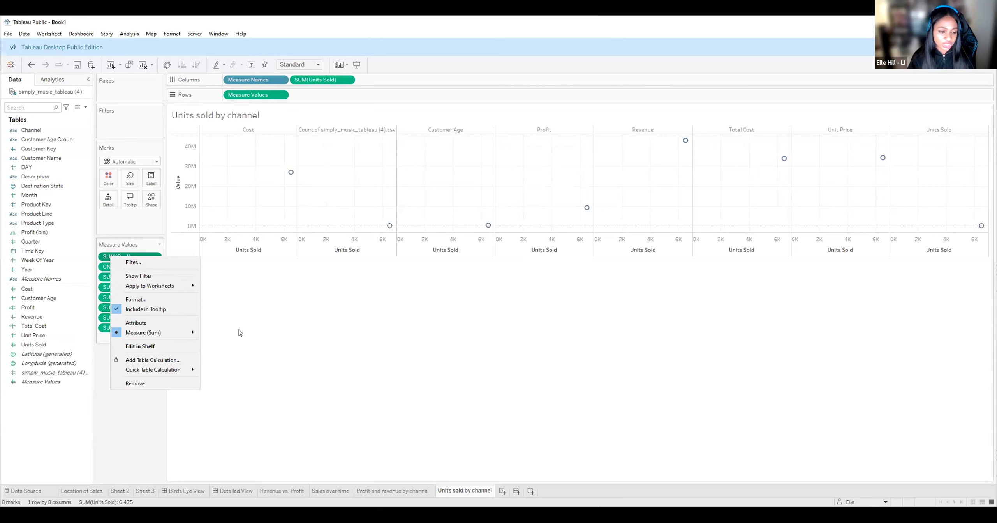
mouse_move(176, 332)
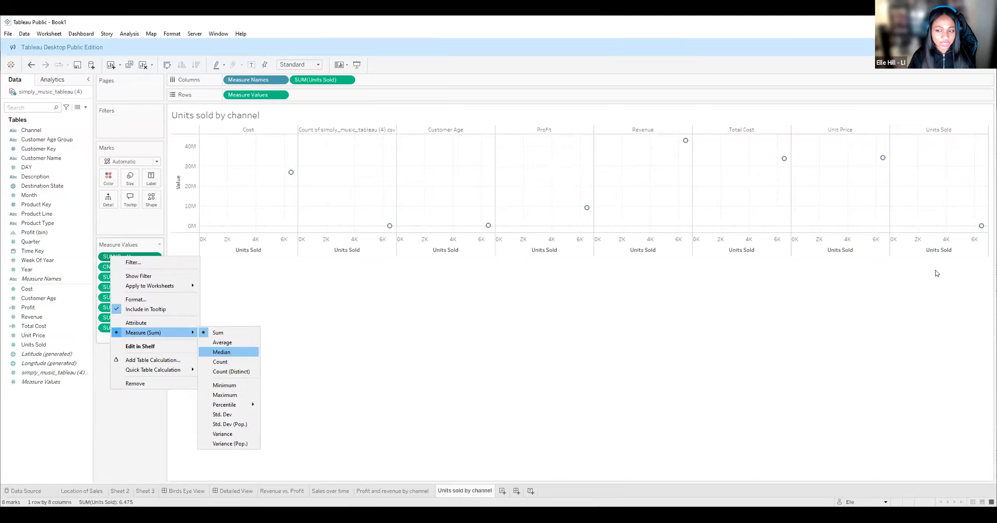
click(904, 281)
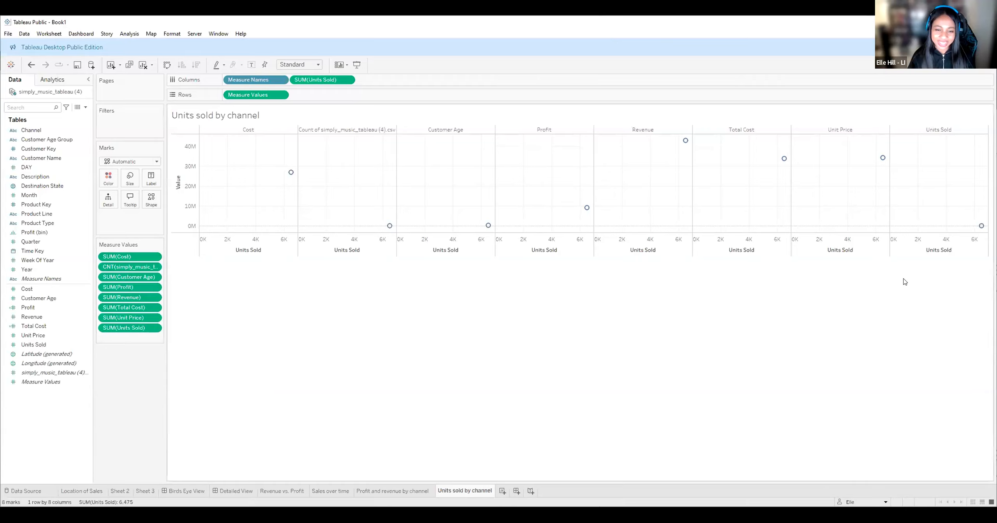
Convert the units sold sheet's measure plot to a horizontal bar chart.
mouse_move(587, 207)
mouse_move(290, 172)
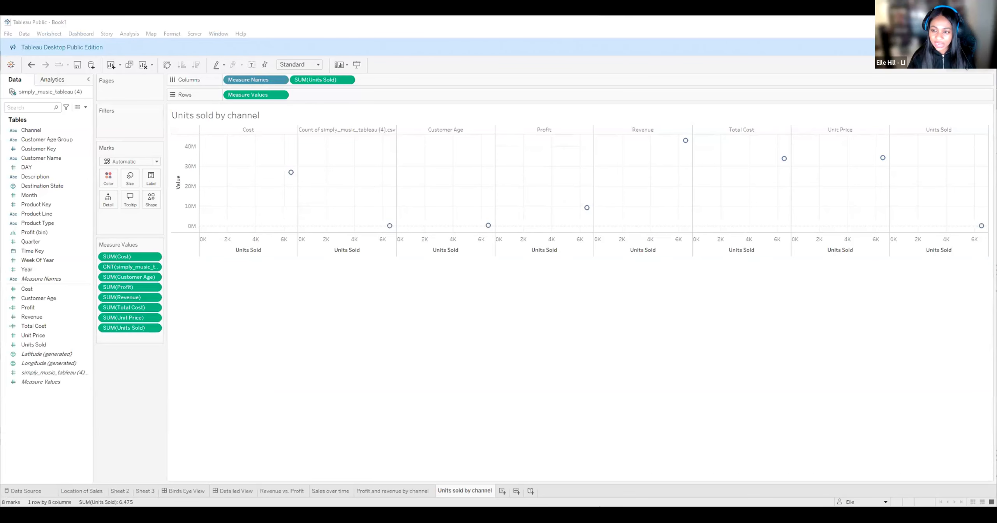
key(ctrl+1)
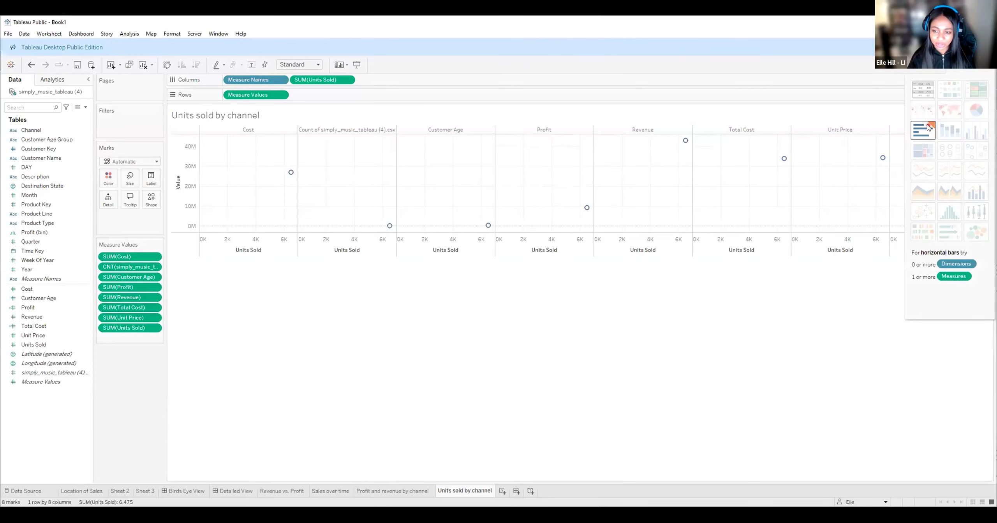
click(928, 128)
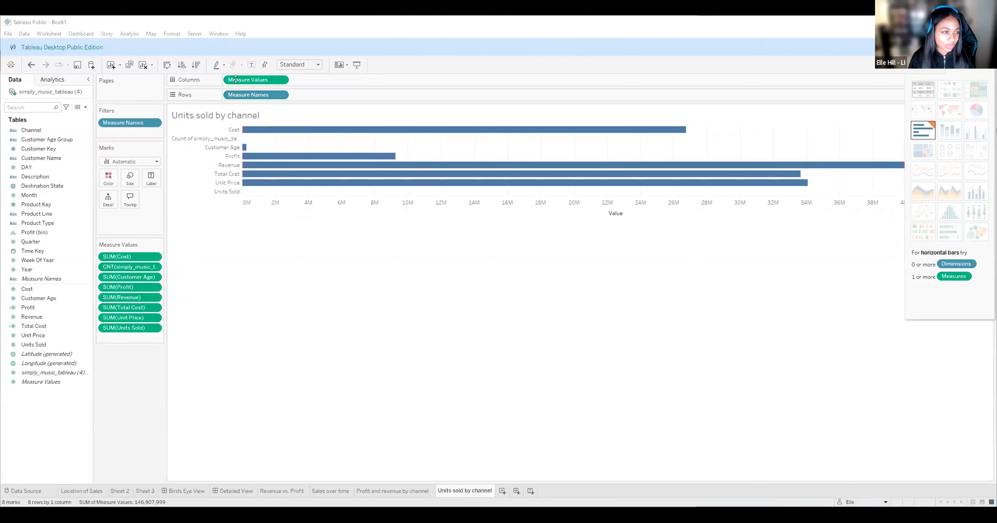
Clear Measure Values and Measure Names from the Columns and Rows of the units sold sheet.
click(32, 65)
click(32, 65)
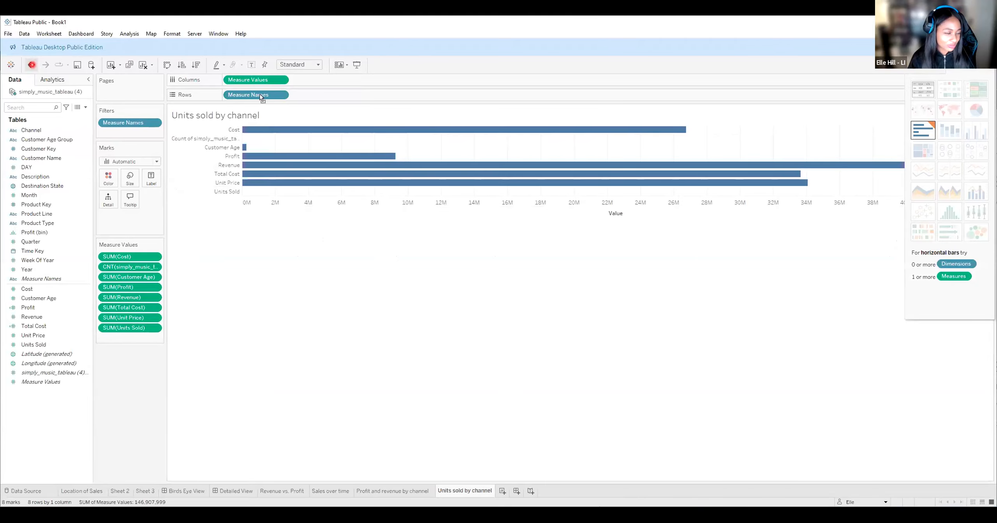
click(399, 490)
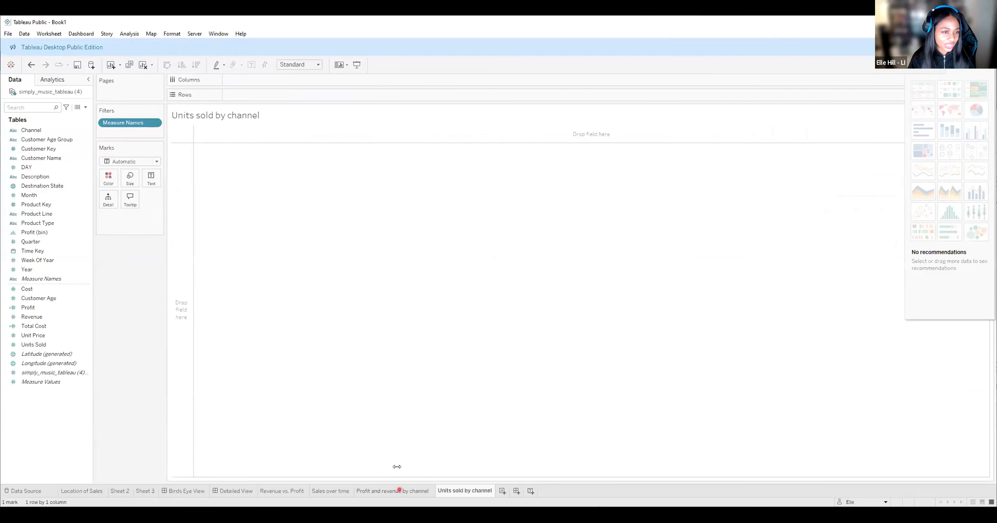
click(470, 489)
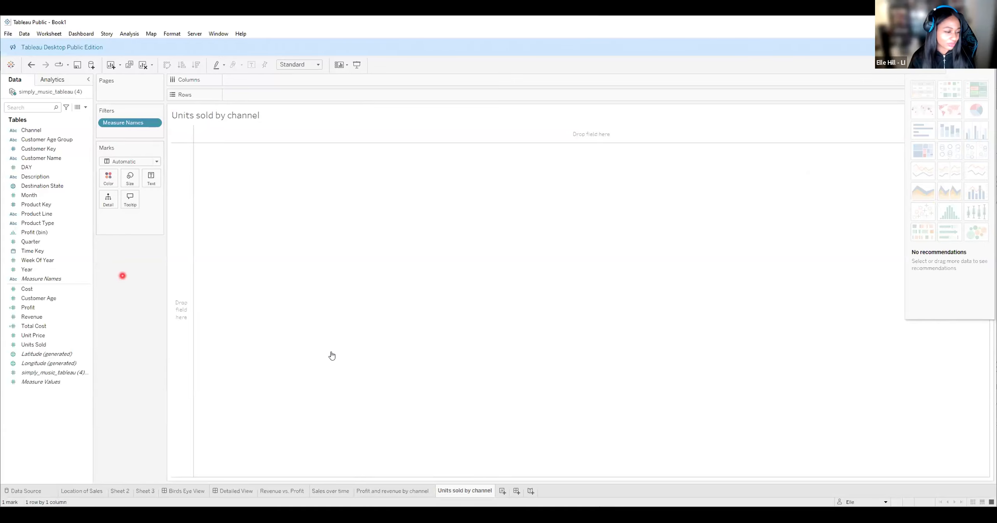
Place Channel and Measure Names on Columns and Measure Values on Rows in the units sold sheet.
click(15, 132)
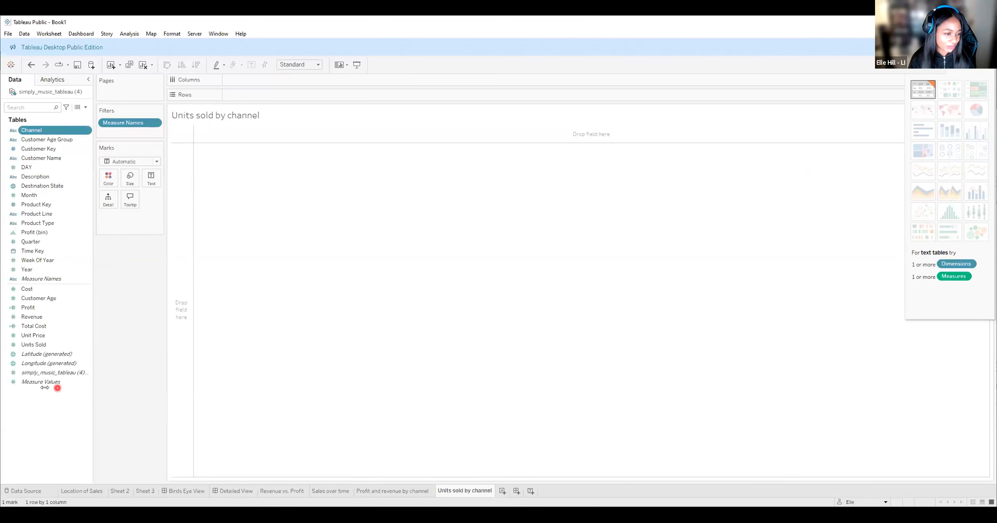
ctrl+click(57, 278)
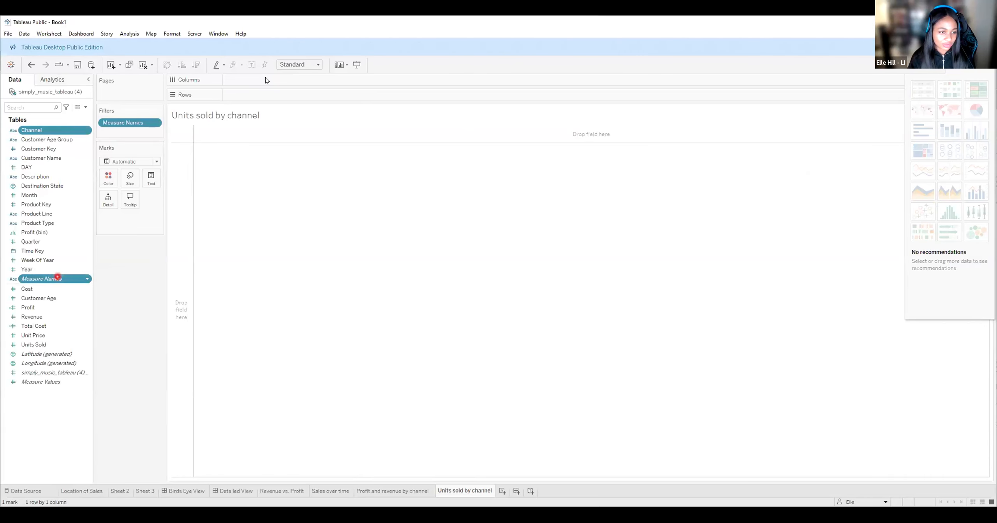
click(39, 382)
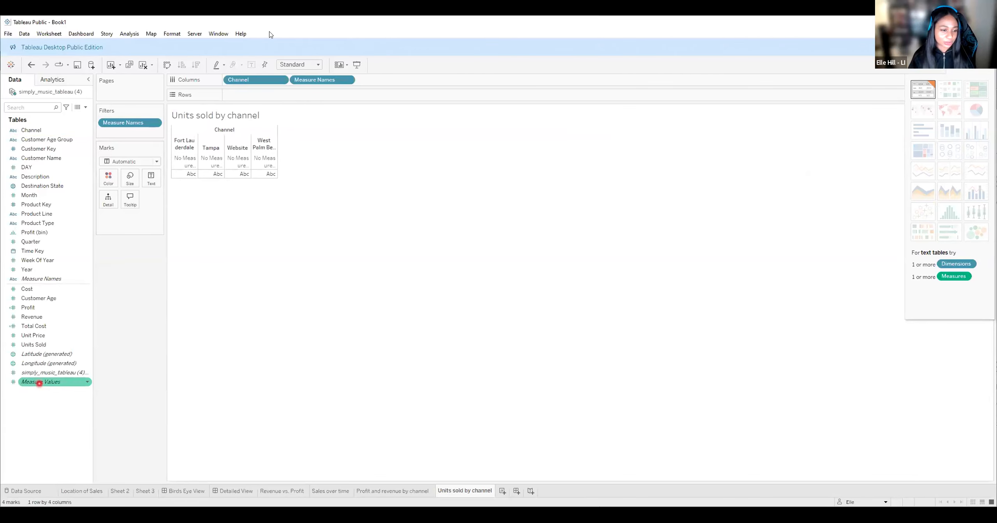
drag(39, 383, 257, 95)
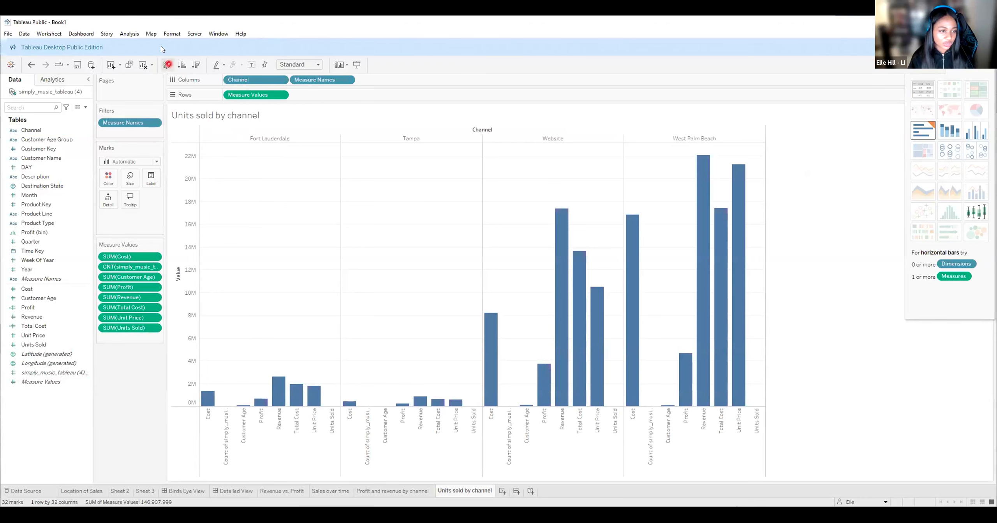
Swap the rows and columns and reduce the chart to the sum of Units Sold on Columns by Channel on Rows.
click(167, 64)
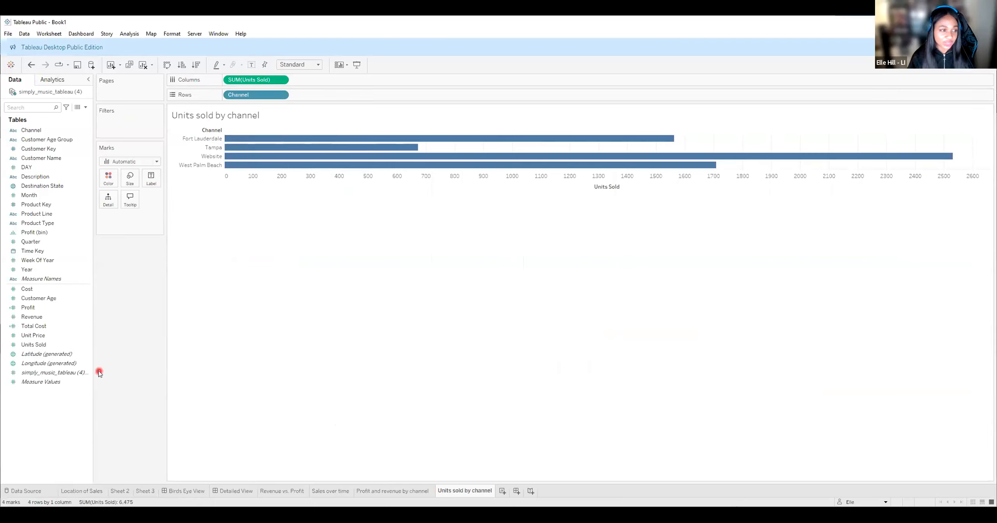
click(42, 344)
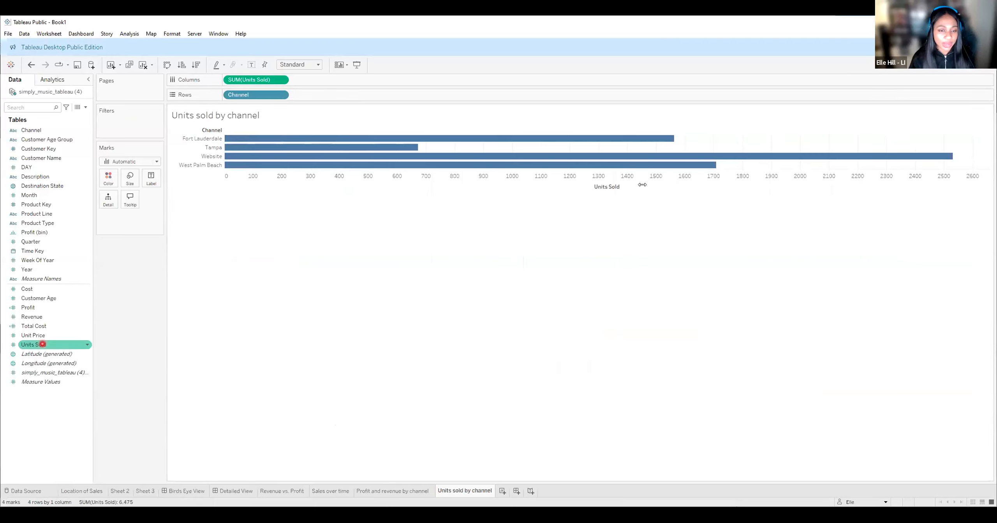
click(444, 134)
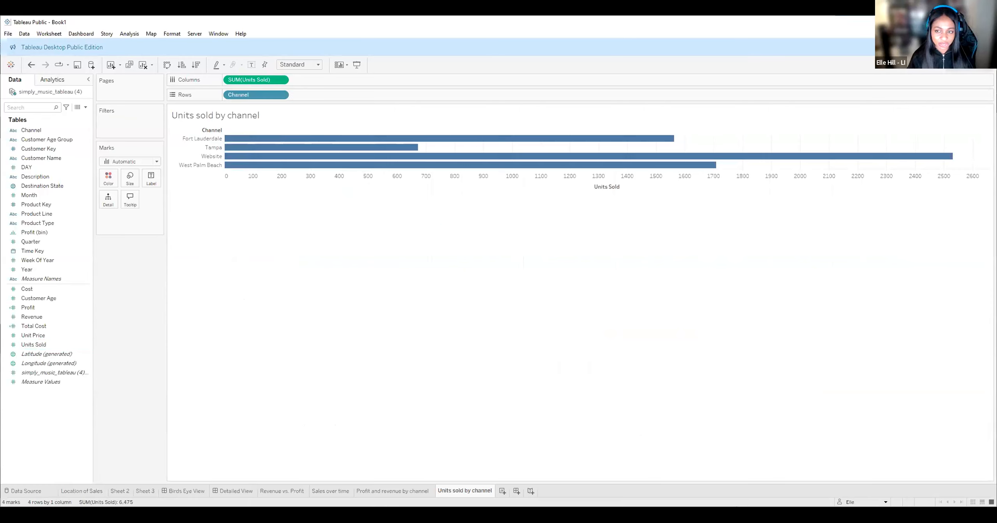
key(ctrl+1)
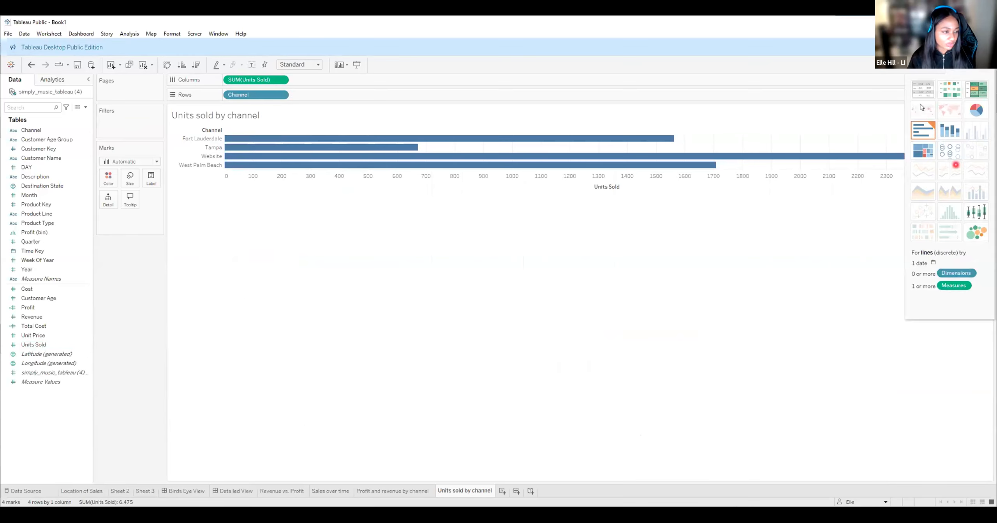
key(ctrl+1)
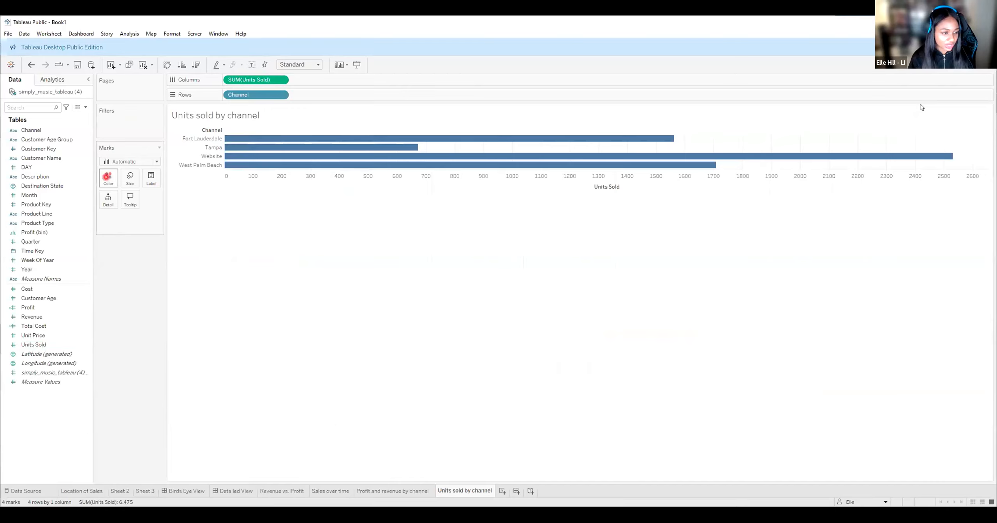
Colour the bars of the units sold by channel chart red.
click(108, 177)
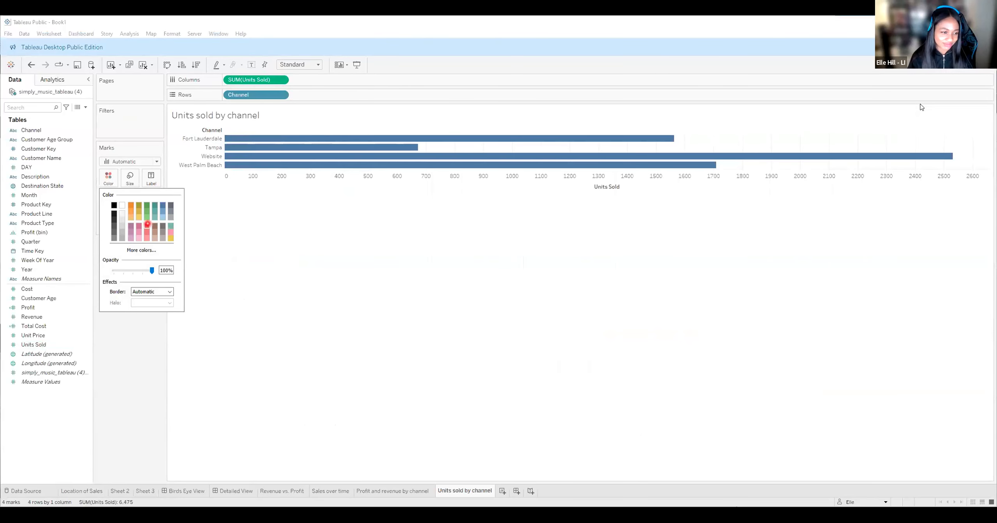
click(146, 225)
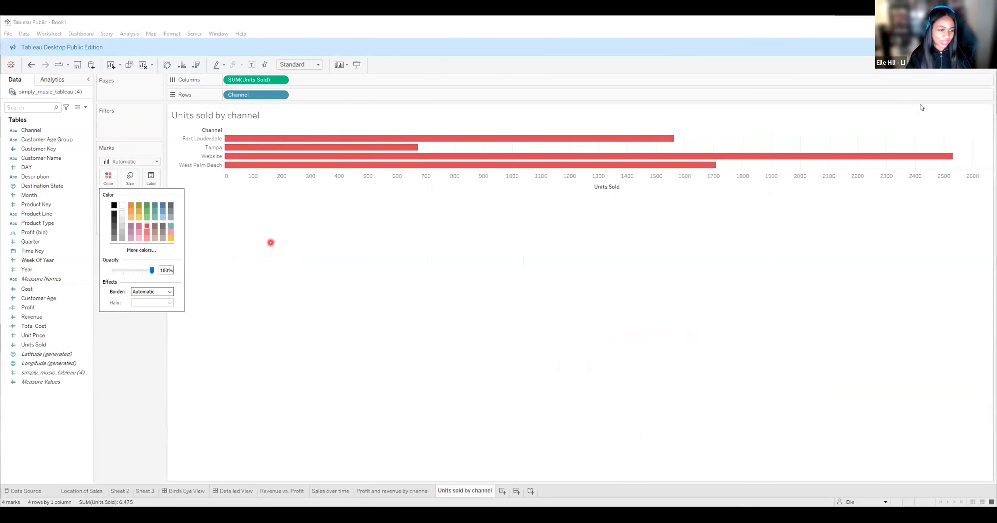
click(270, 242)
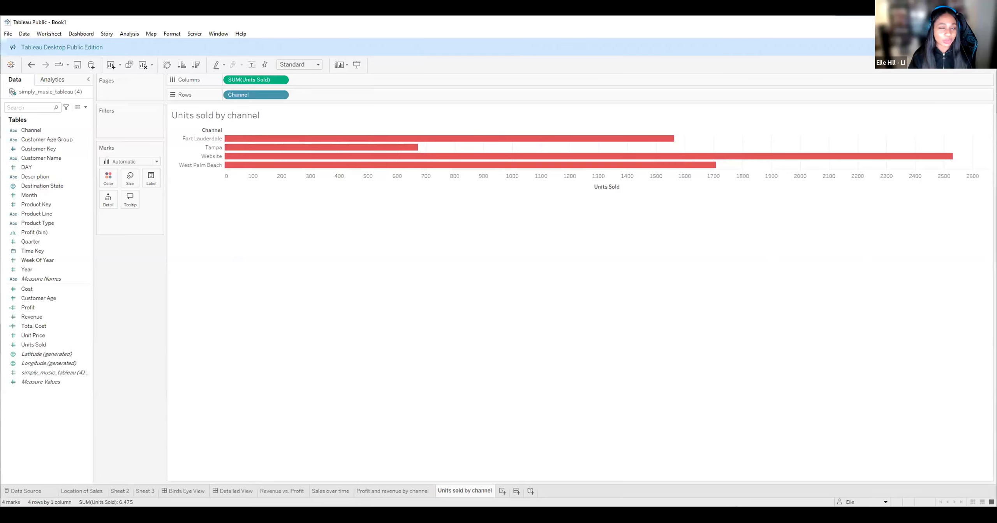
click(345, 245)
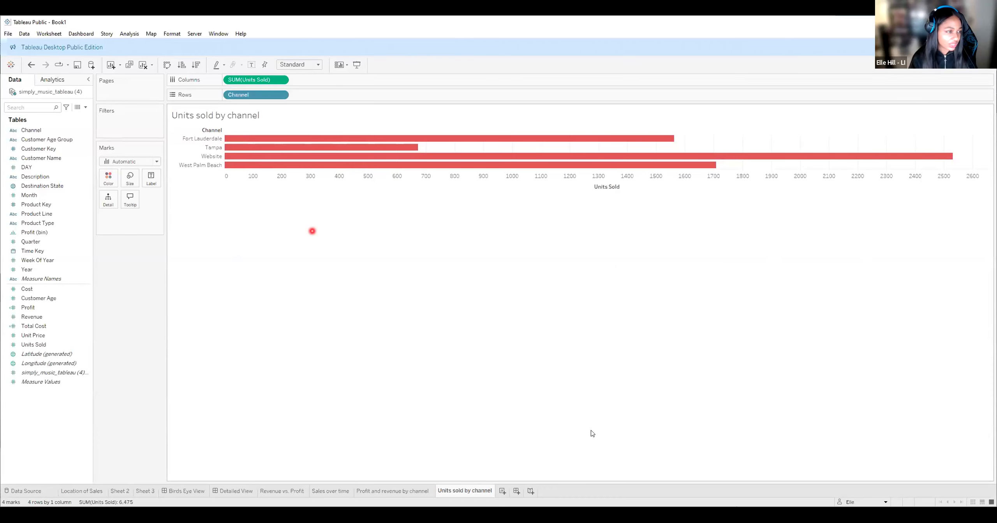
Undo the recent chart changes and reduce the units sold sheet to the sum of Units Sold by Channel again.
click(31, 65)
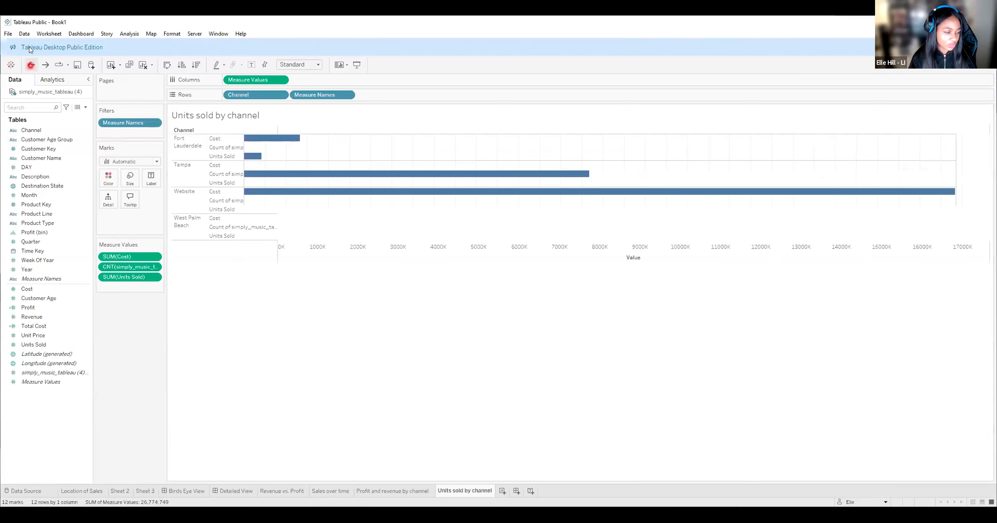
click(30, 65)
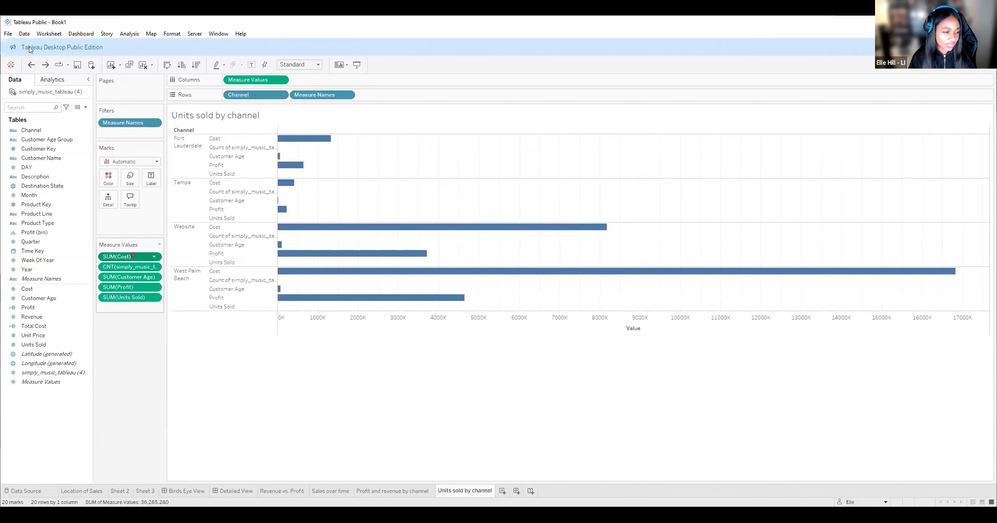
key(Delete)
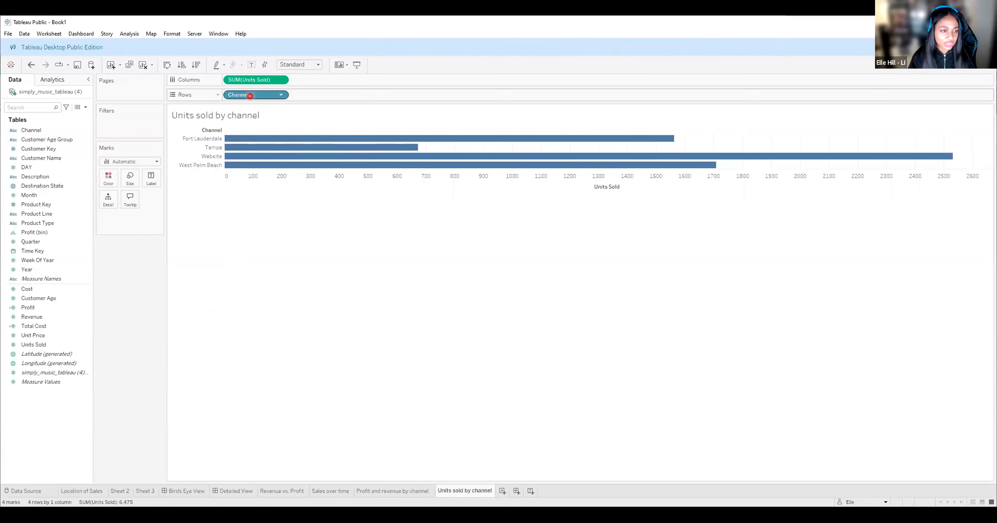
Check the bar formatting on the Profit and revenue by channel sheet and return to the units sold sheet.
click(380, 491)
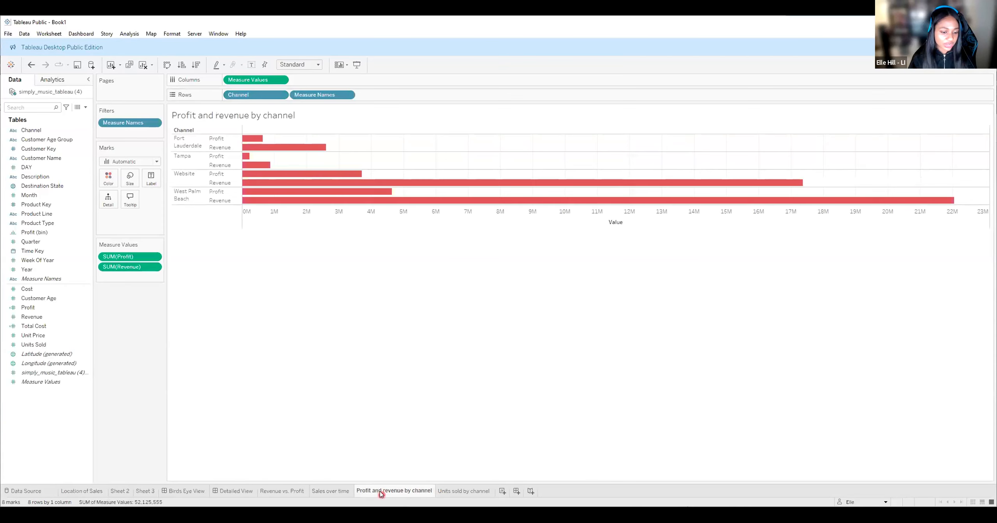
click(458, 491)
click(121, 232)
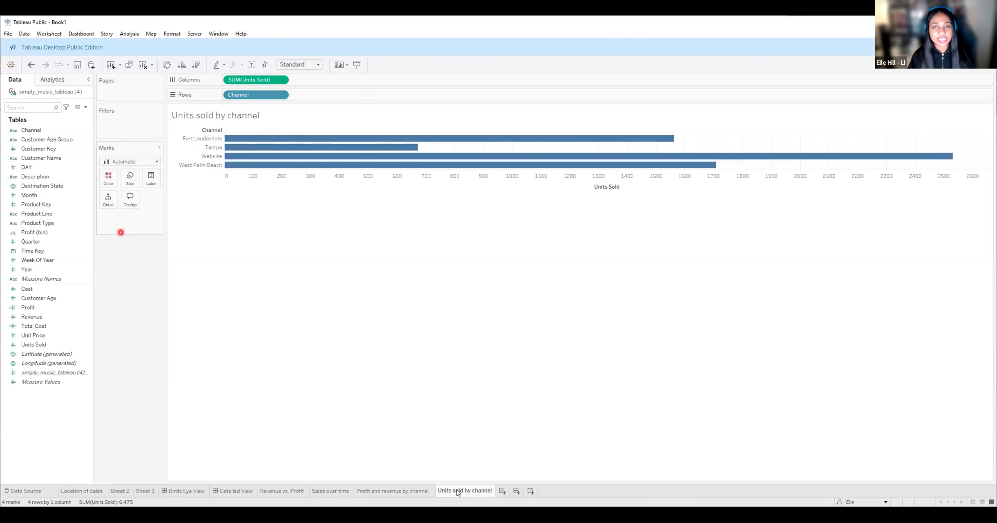
click(64, 250)
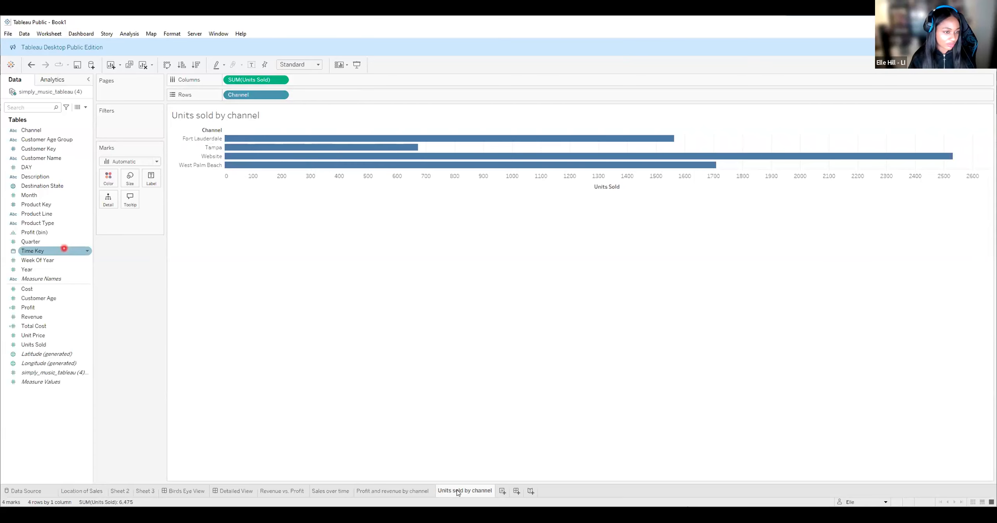
click(215, 269)
Select the West Palm Beach bar and try recolouring it purple.
mouse_move(248, 164)
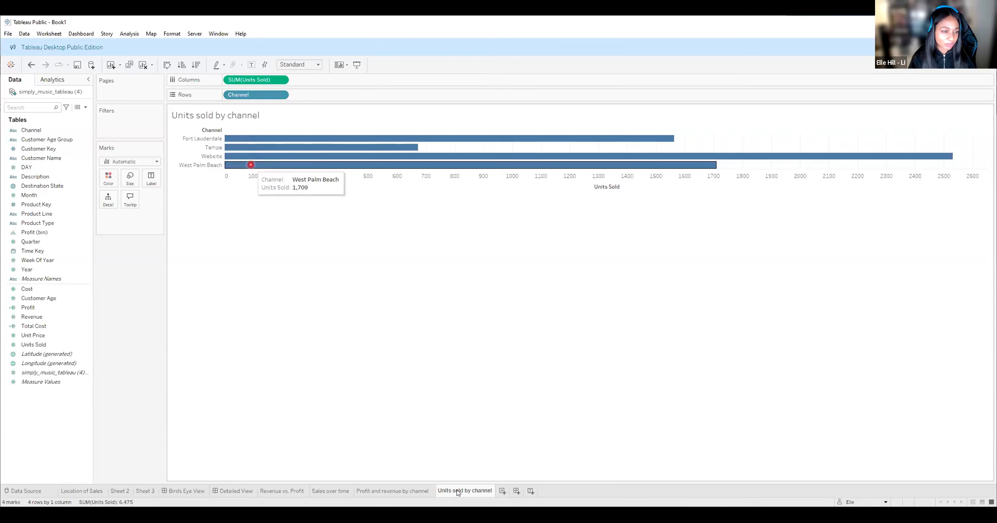
click(250, 164)
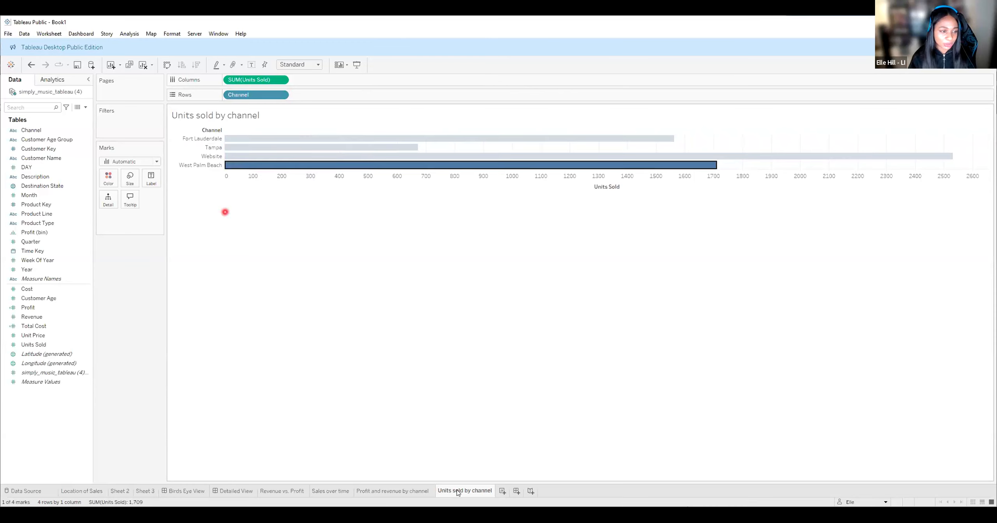
click(108, 178)
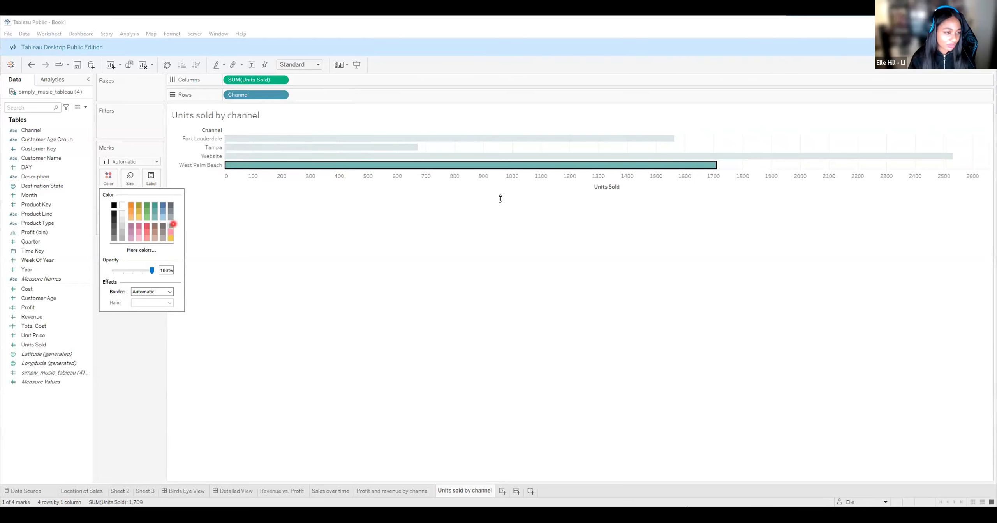
click(135, 226)
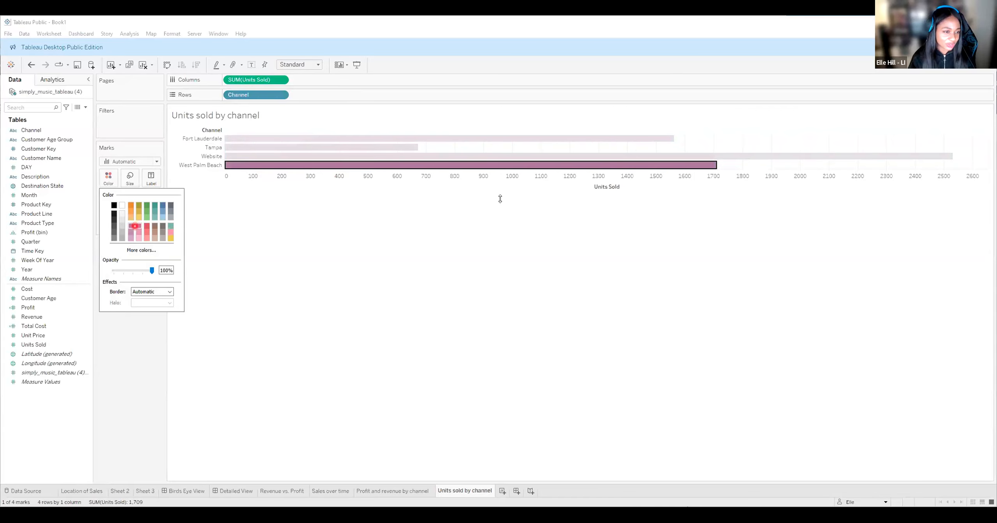
Check the options for the Fort Lauderdale bar and set the units sold bars' colour to red.
click(251, 139)
right_click(252, 139)
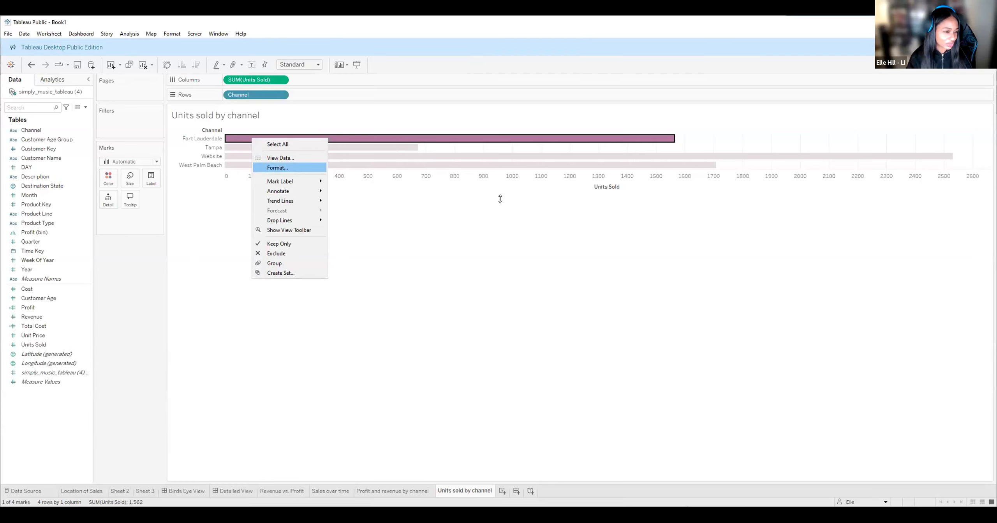
click(321, 316)
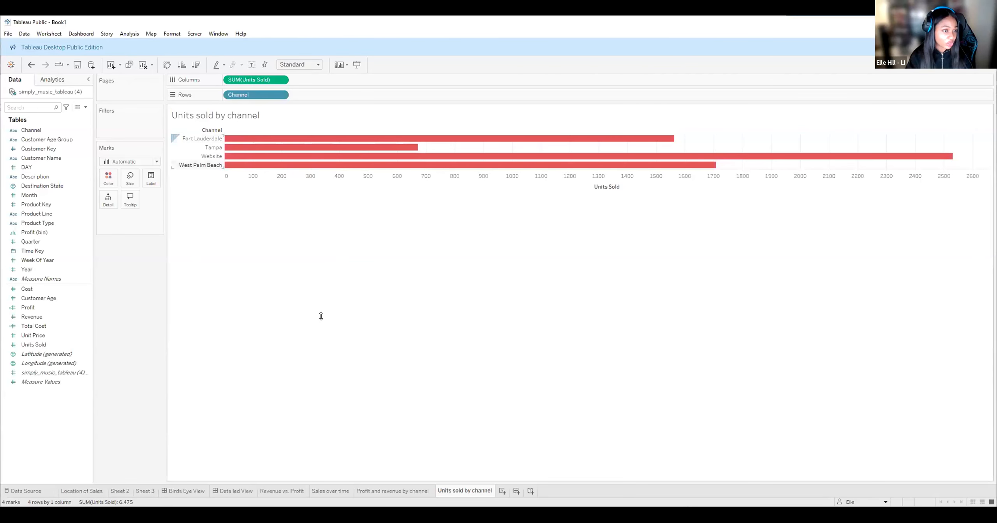
Examine the formatting settings of the Fort Lauderdale channel header, then close them and clear the selection.
click(195, 138)
right_click(195, 139)
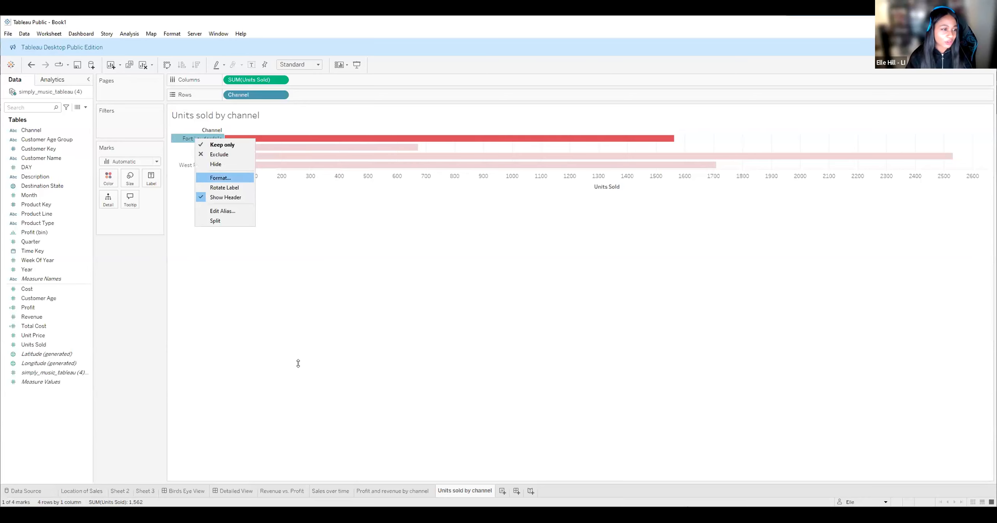
key(Return)
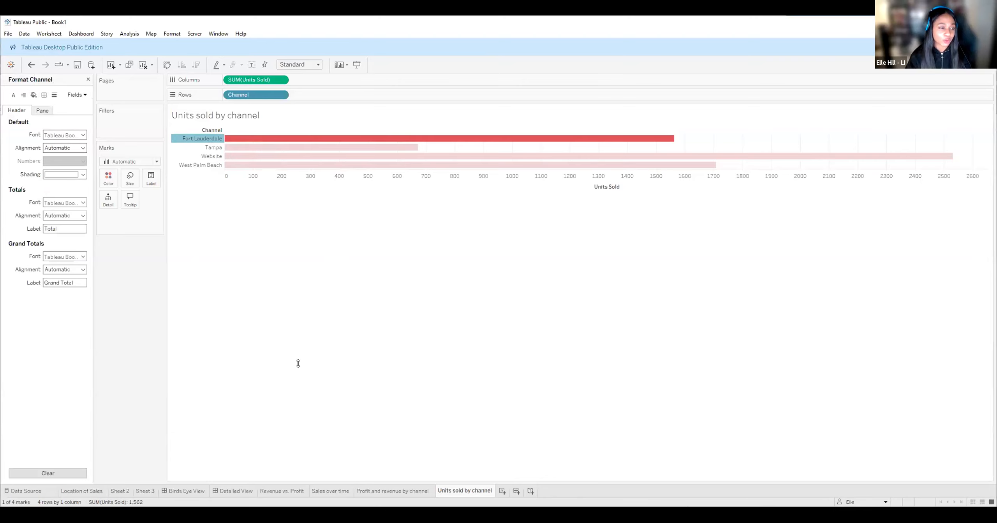
click(88, 79)
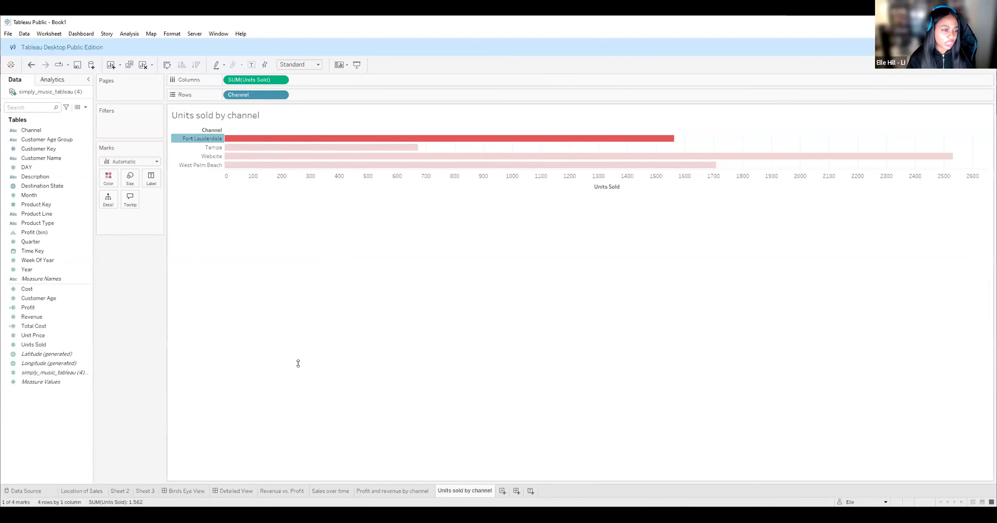
click(298, 363)
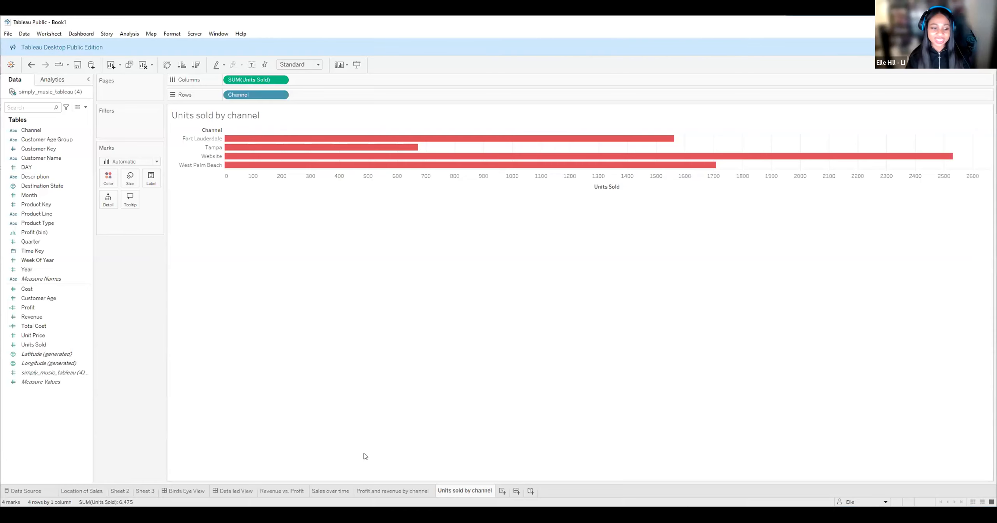
Set the size of the Birds Eye View dashboard to Automatic.
click(177, 491)
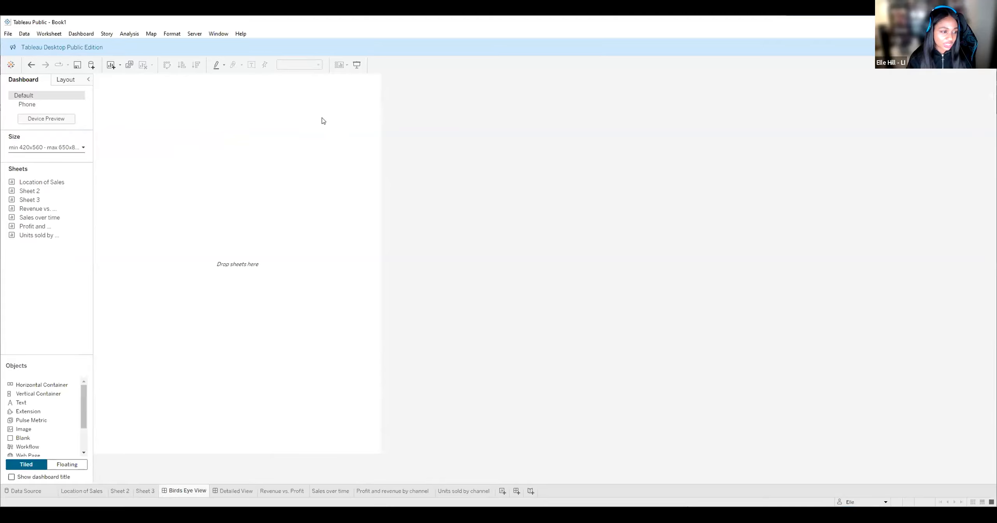
key(space)
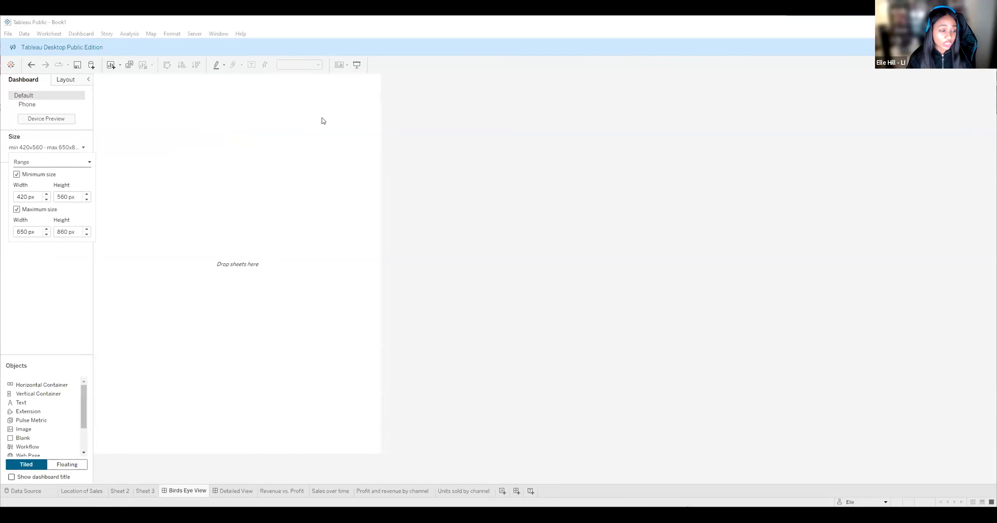
key(alt+Down)
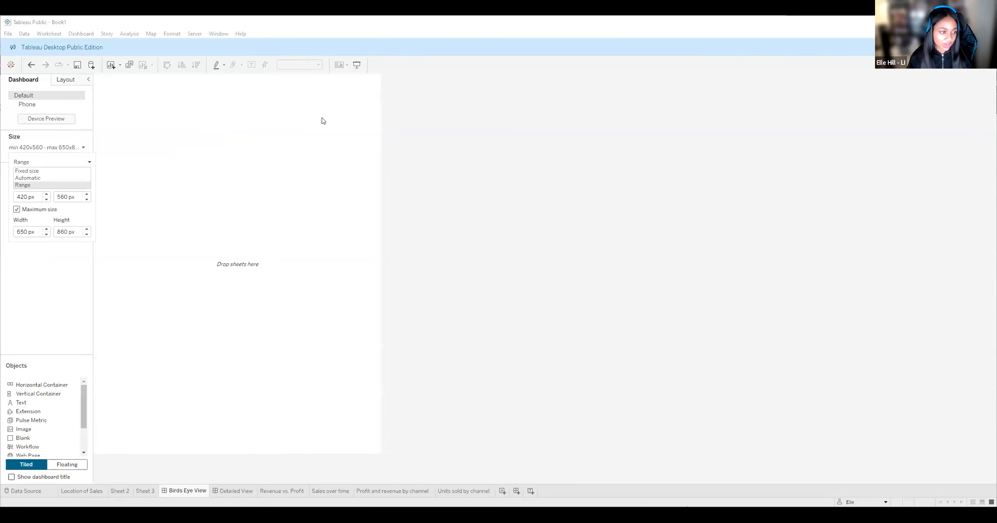
key(Up)
key(Up)
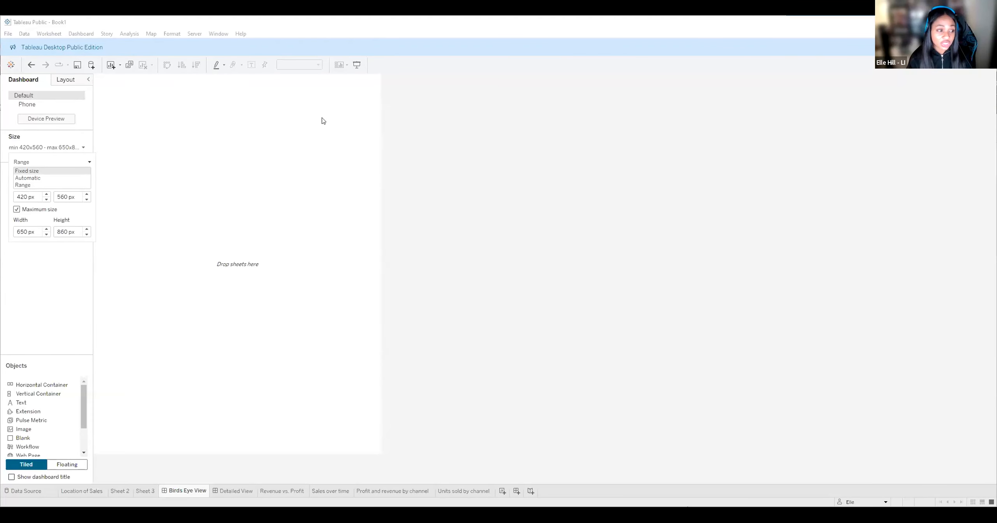
key(Down)
key(Return)
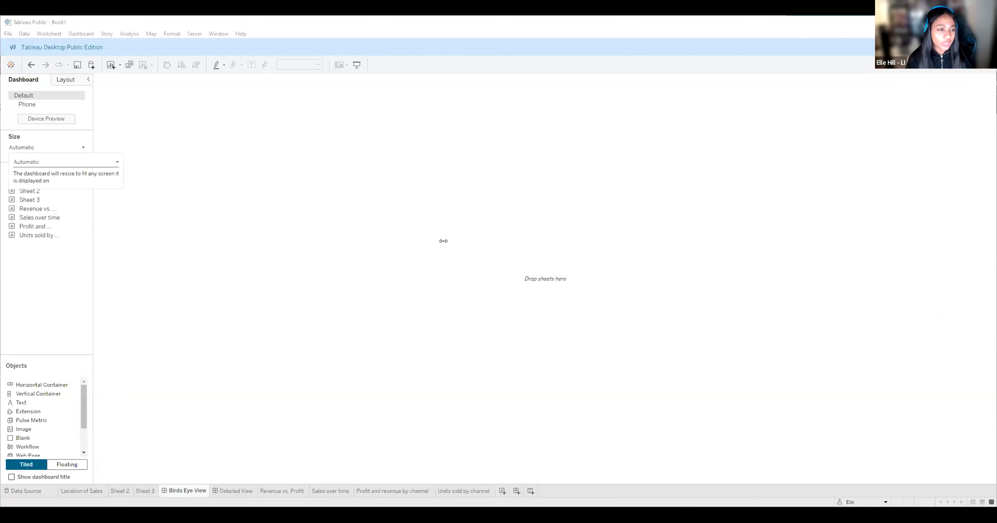
click(595, 269)
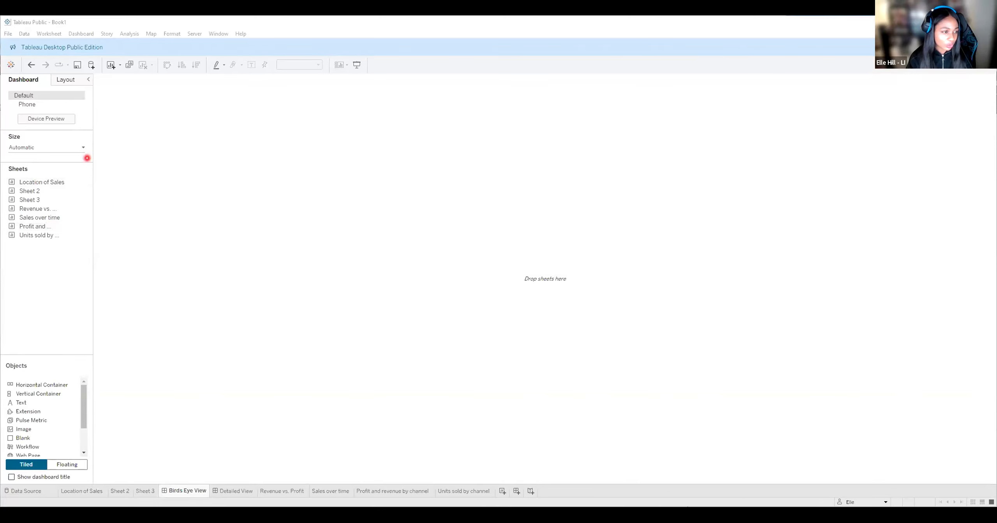
Try a fixed custom size of 2041 x 927 px for the dashboard and revert it to Automatic.
click(87, 158)
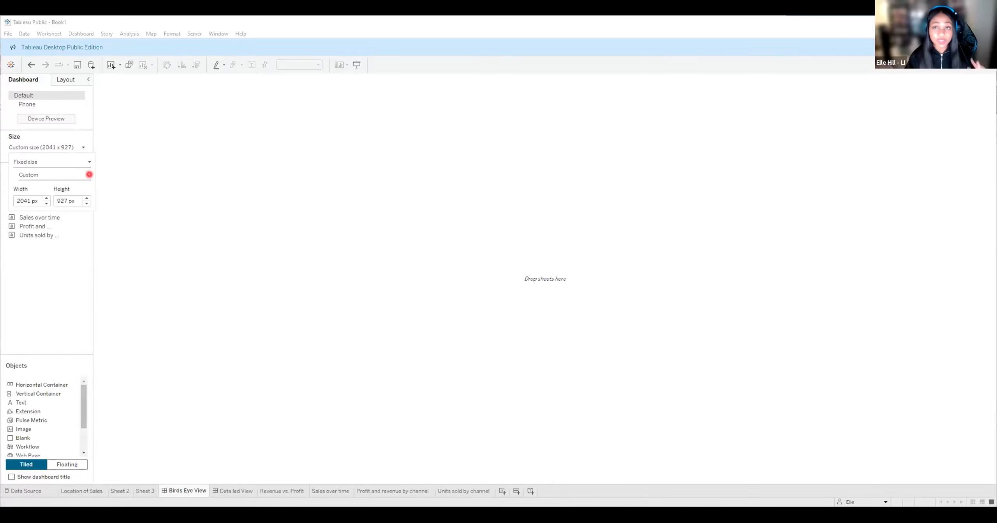
key(ctrl+z)
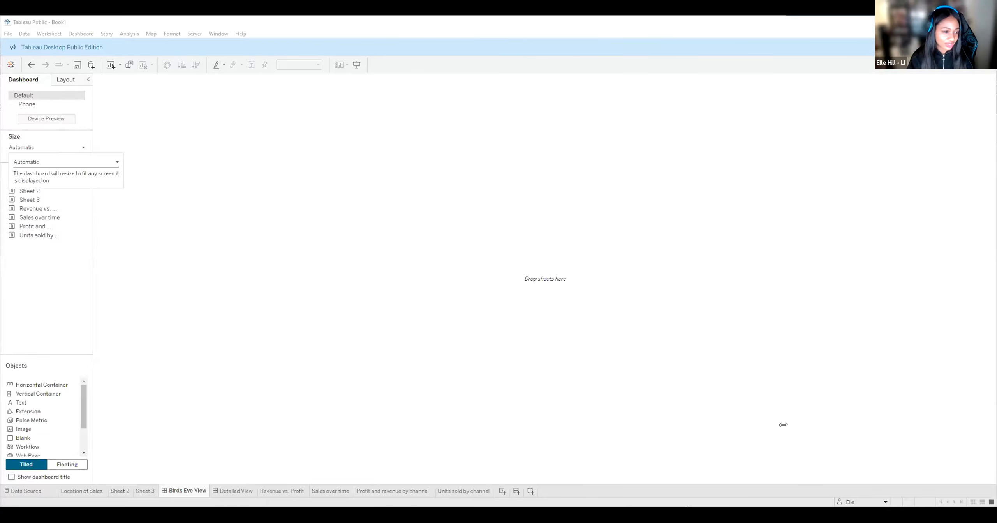
Add the Revenue vs. Profit sheet to the empty Birds Eye View dashboard.
click(38, 213)
mouse_move(39, 213)
mouse_down()
mouse_move(200, 157)
mouse_move(239, 157)
mouse_up()
click(950, 131)
click(967, 156)
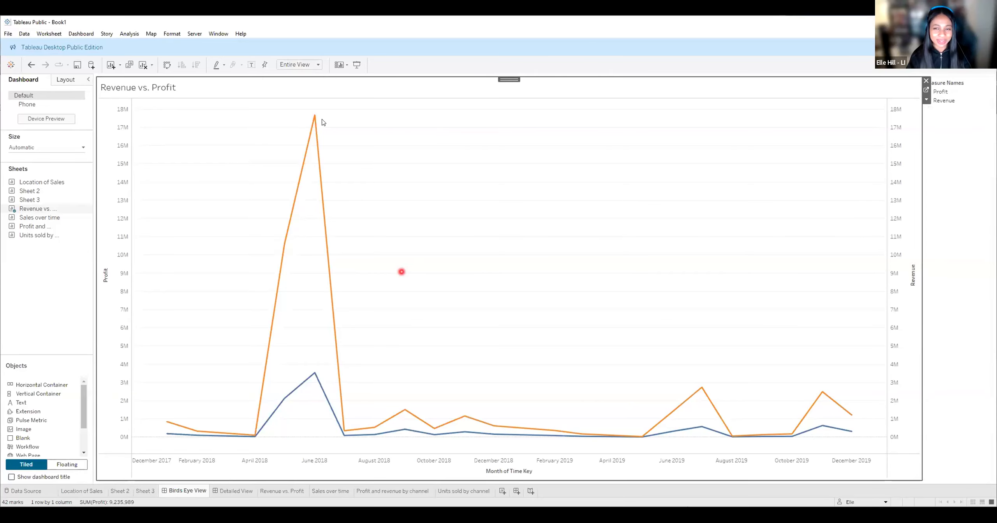
click(968, 204)
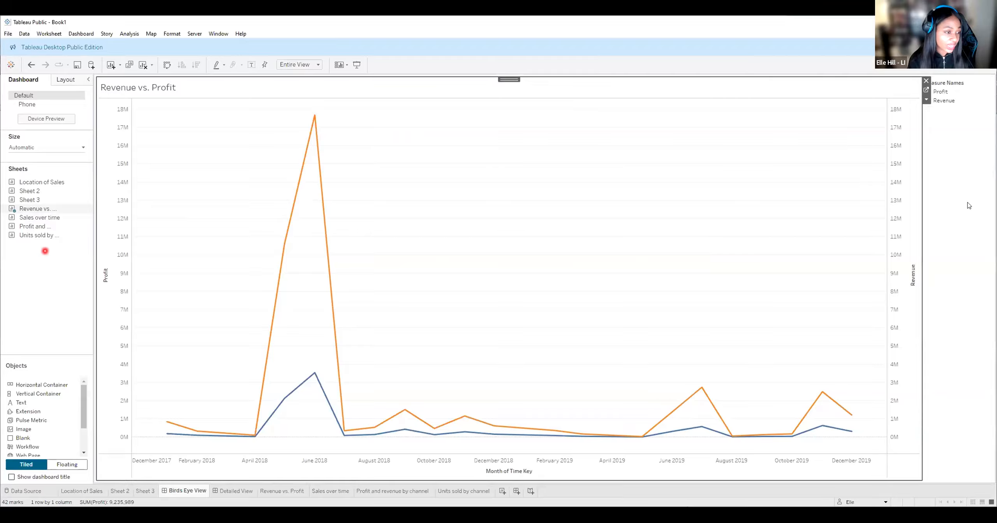
Try placing the Sales over time sheet beside the Revenue vs. Profit chart, and remove it from the dashboard.
drag(45, 250, 923, 194)
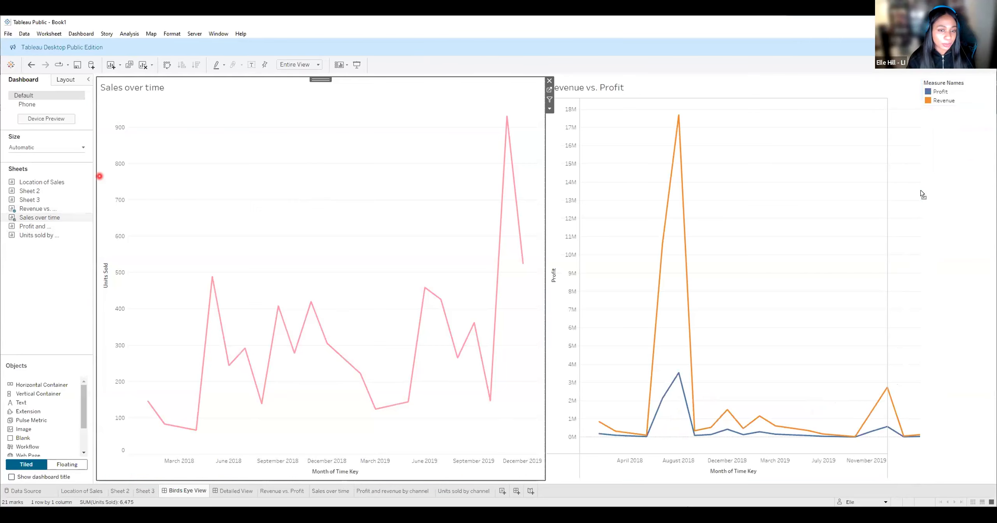
click(423, 196)
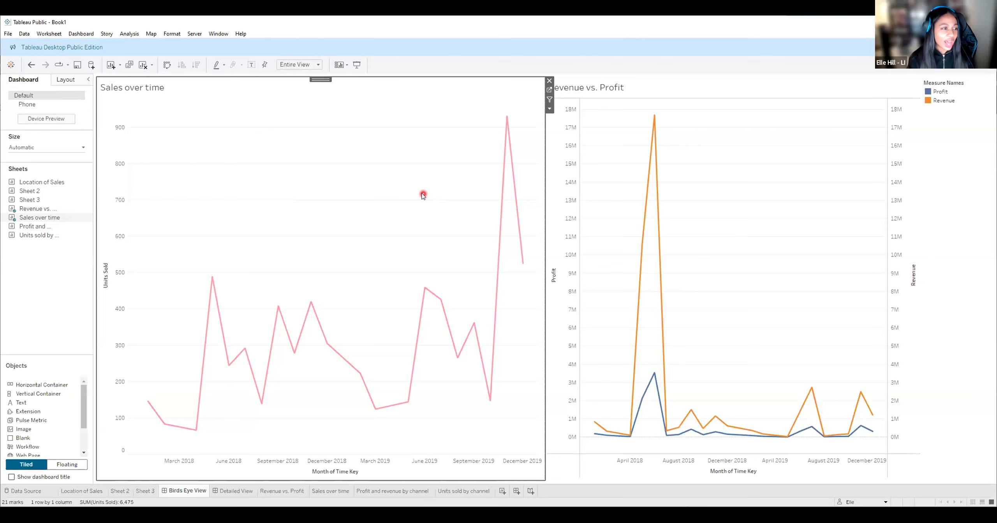
key(Delete)
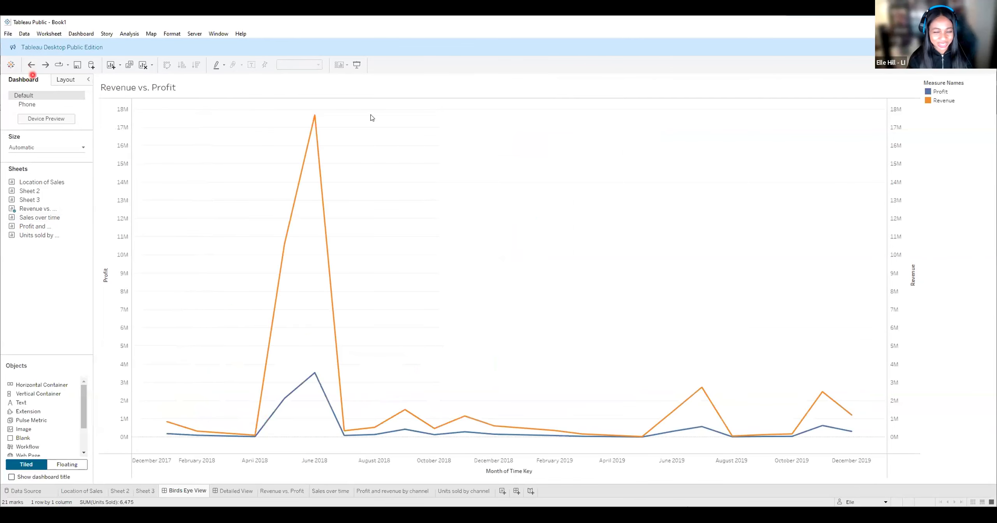
Make the Revenue vs. Profit chart floating and place it in the upper-left area of the dashboard.
click(762, 94)
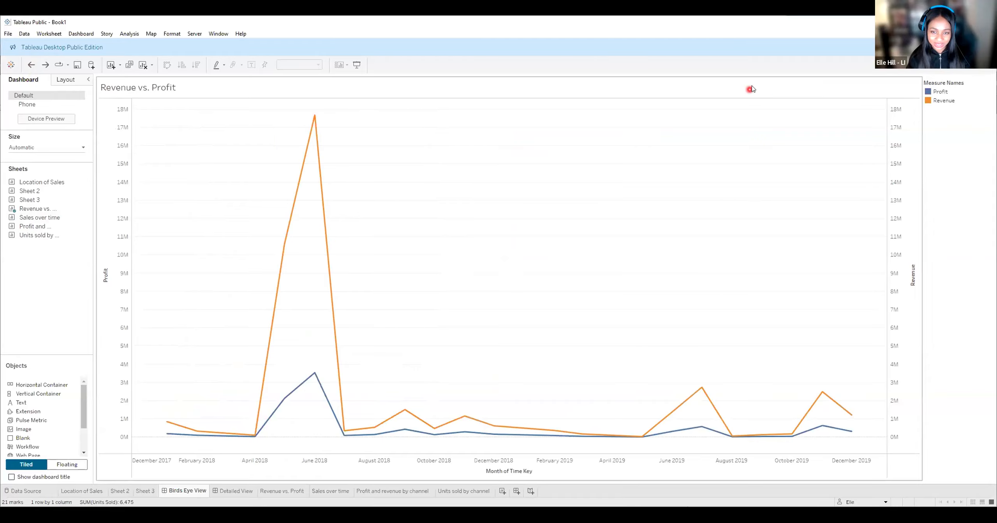
right_click(753, 88)
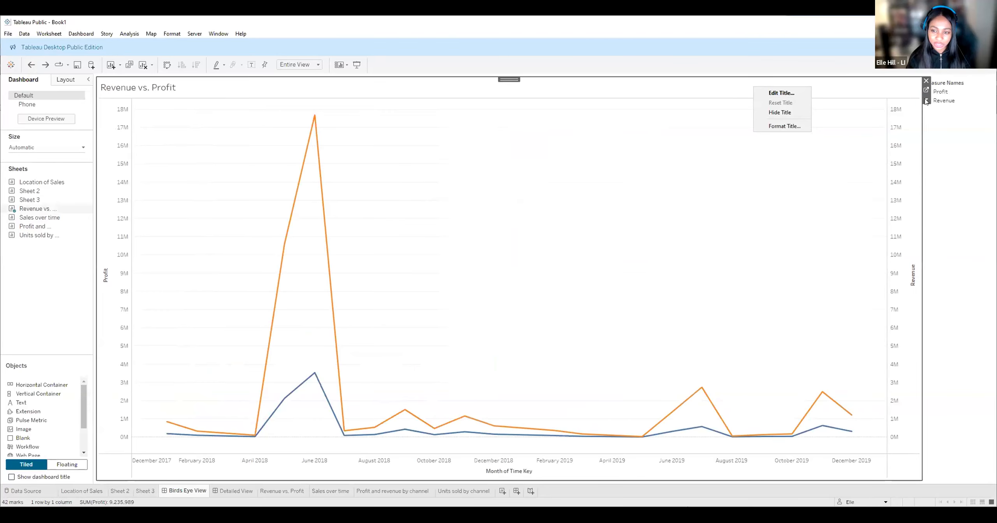
click(927, 101)
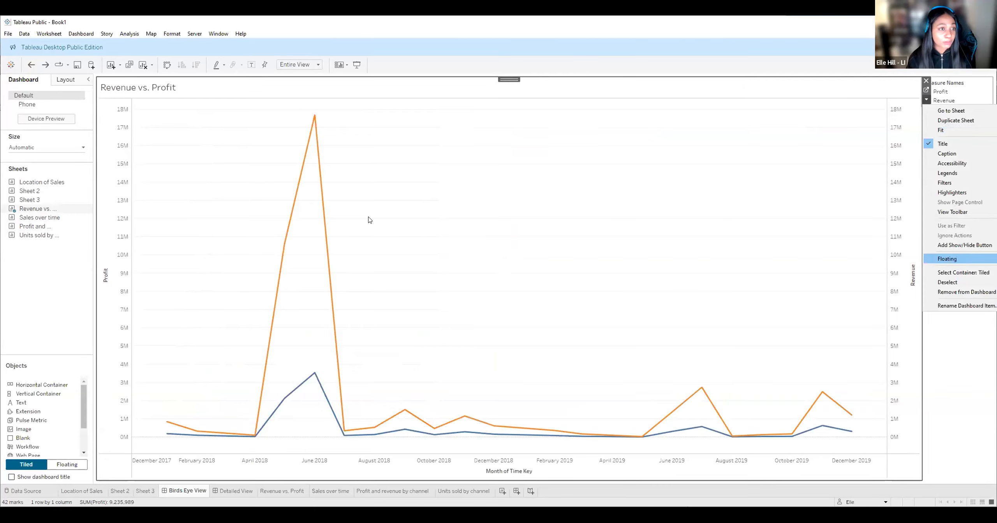
key(Return)
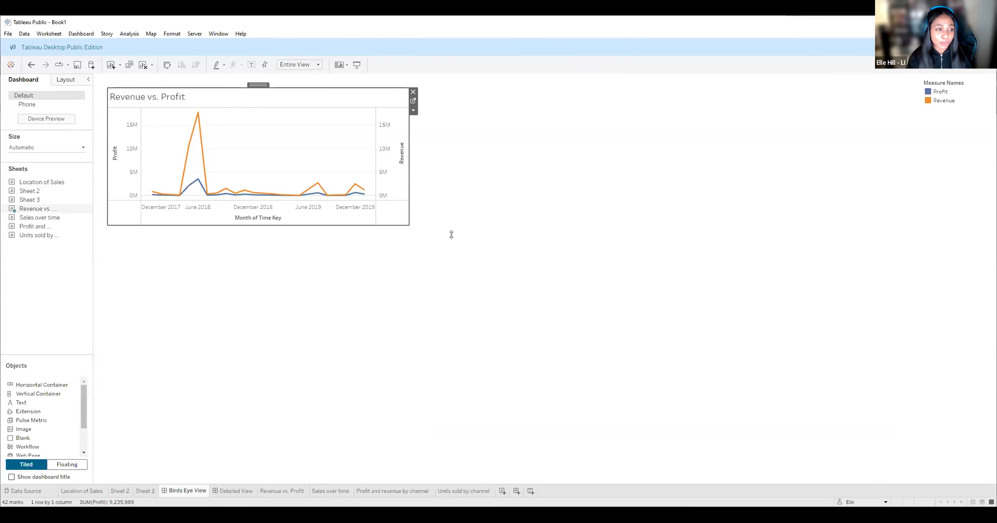
drag(258, 85, 339, 98)
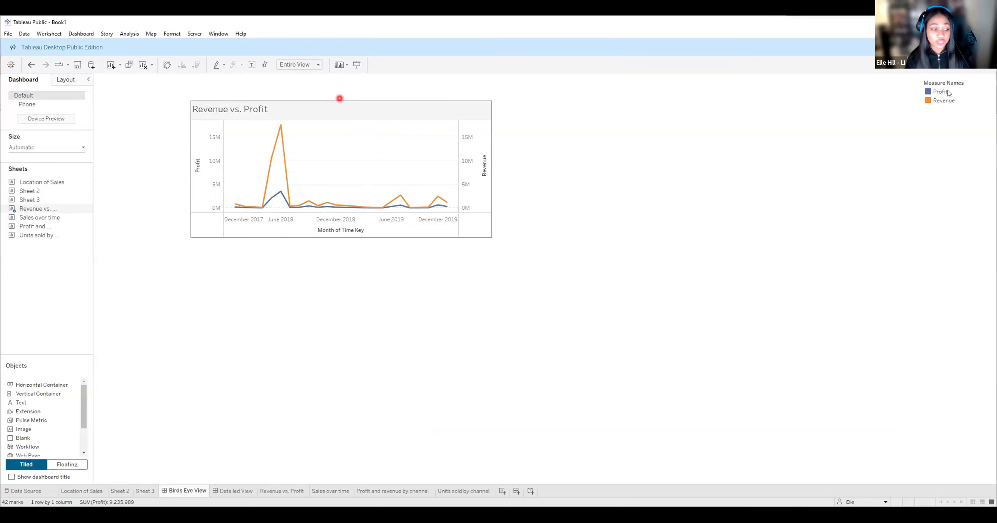
click(534, 110)
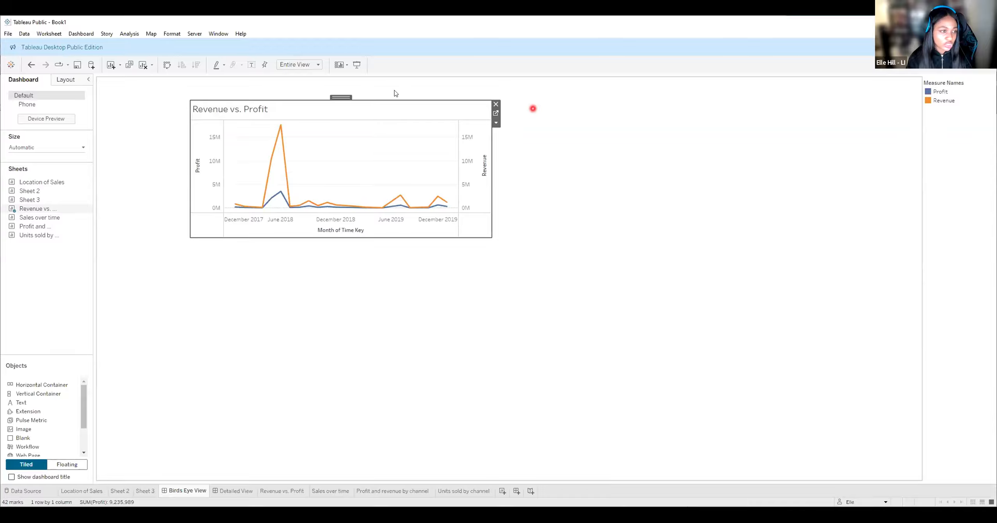
drag(341, 97, 259, 87)
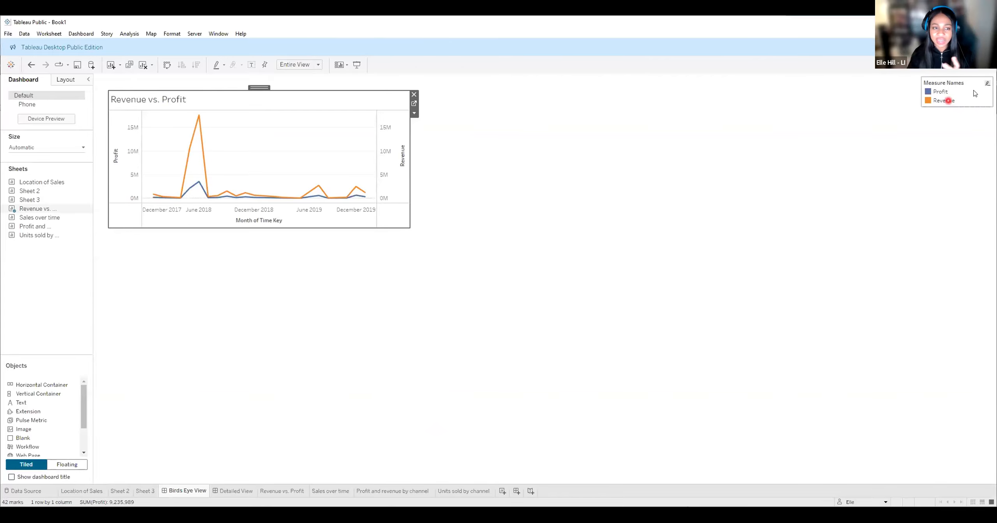
Make the Measure Names legend floating and place it at the lower-left corner of the Revenue vs. Profit chart.
click(966, 123)
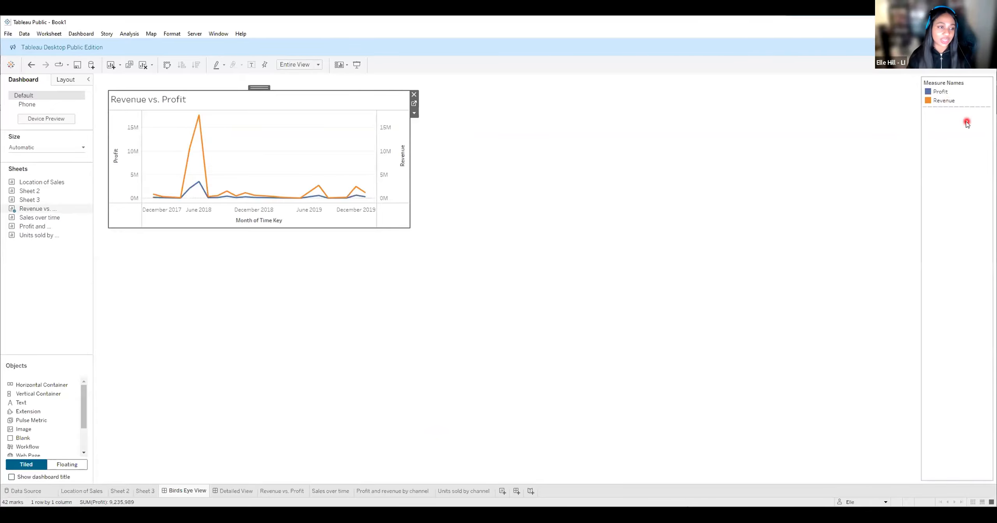
click(966, 96)
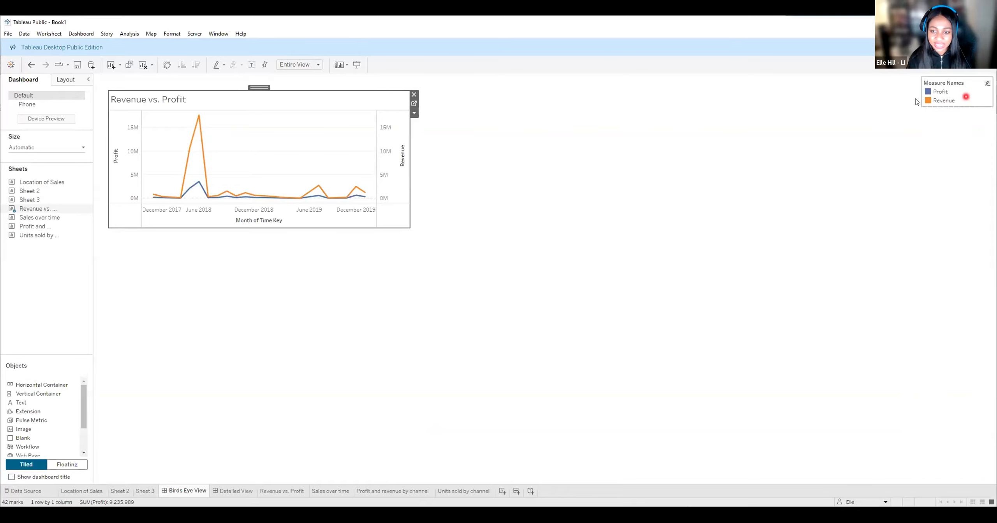
click(916, 101)
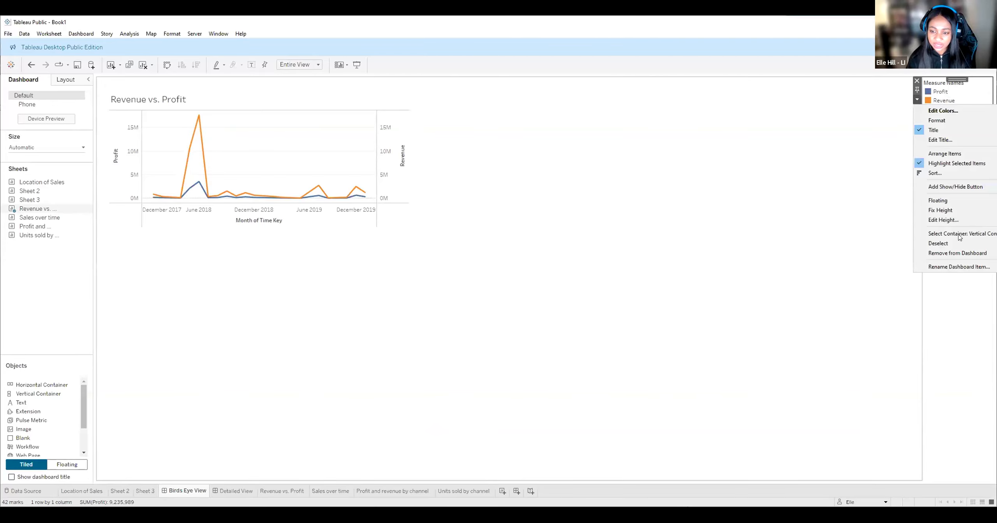
click(937, 201)
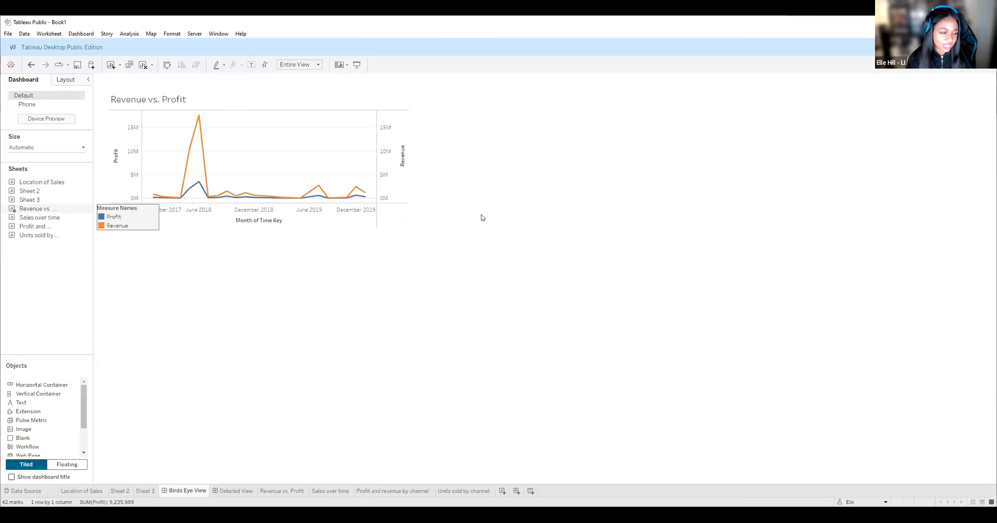
click(475, 307)
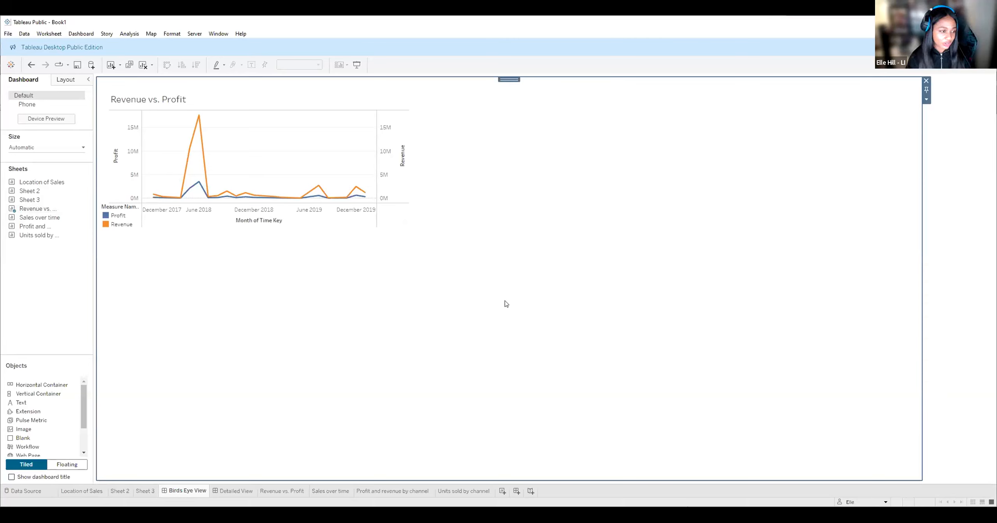
Add the Sales over time sheet across the lower half of the dashboard.
mouse_move(40, 218)
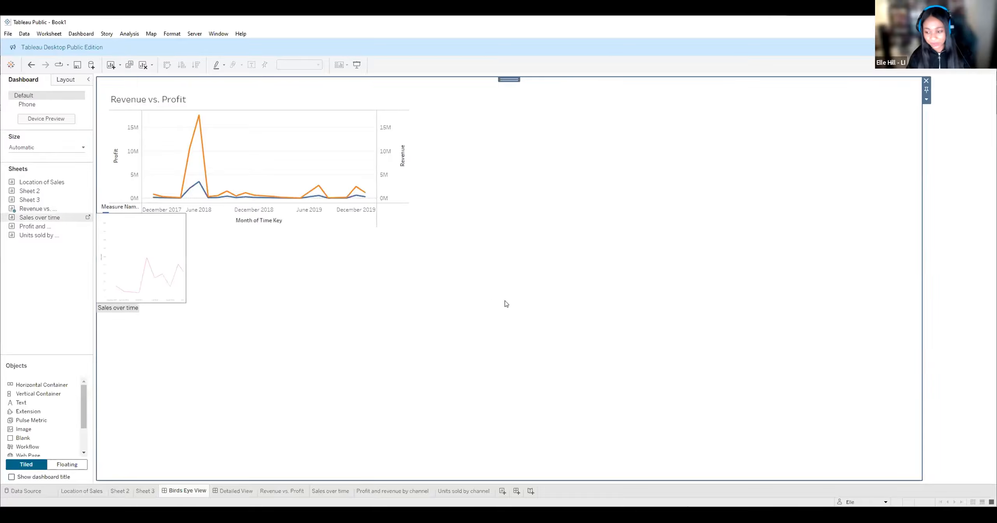
mouse_move(40, 218)
mouse_down()
mouse_move(505, 304)
mouse_move(748, 207)
mouse_move(954, 190)
mouse_up()
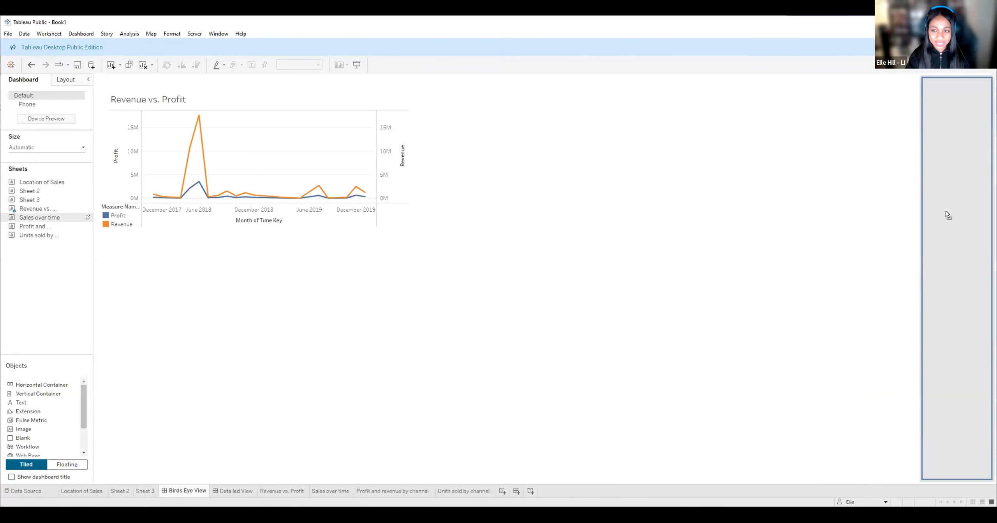
mouse_move(945, 210)
mouse_down()
mouse_move(618, 456)
mouse_move(624, 468)
mouse_up()
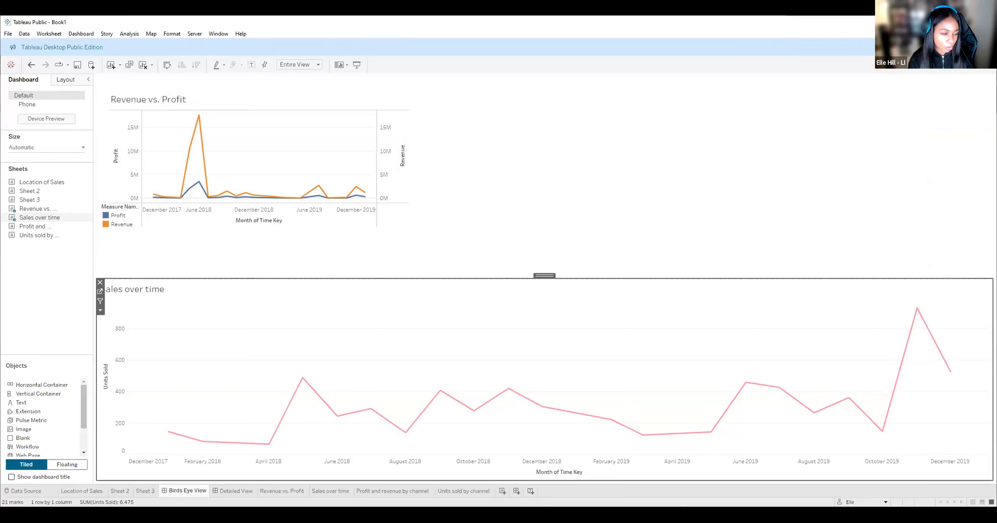
Make the Sales over time chart floating and place it directly to the right of the Revenue vs. Profit chart.
click(101, 310)
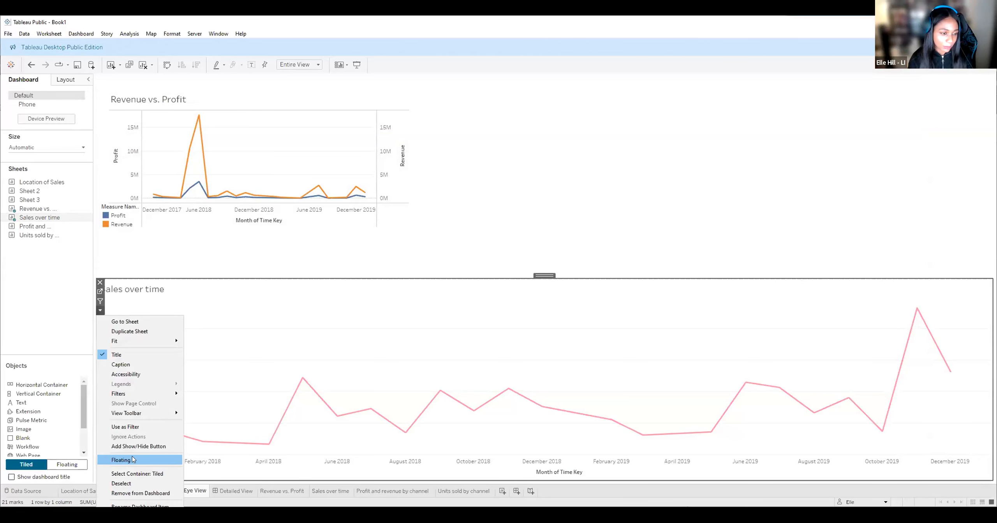
click(132, 460)
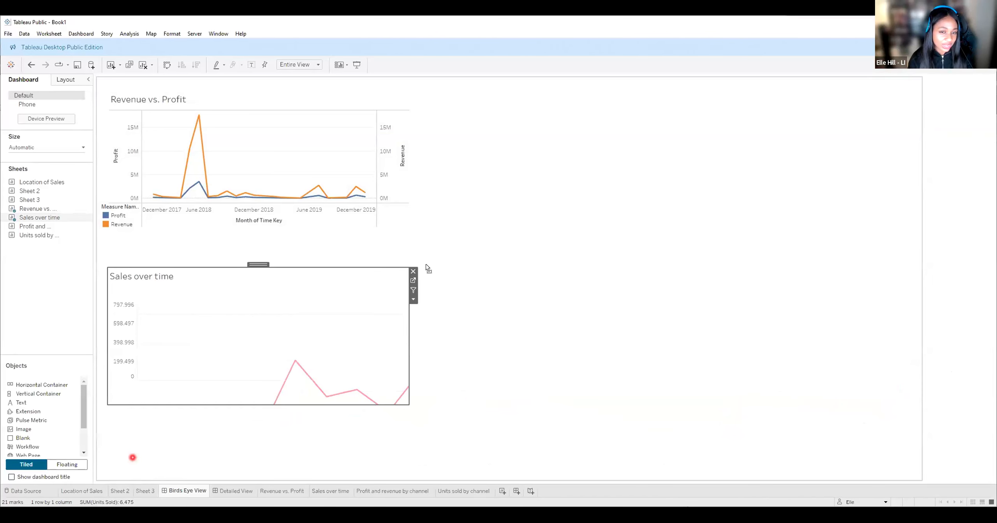
drag(261, 264, 745, 174)
key(ctrl+z)
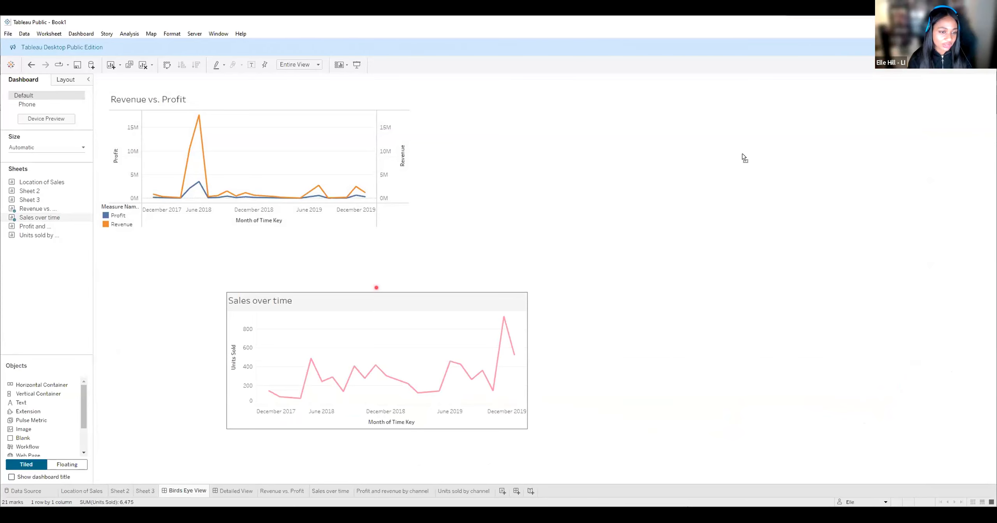
key(ctrl+y)
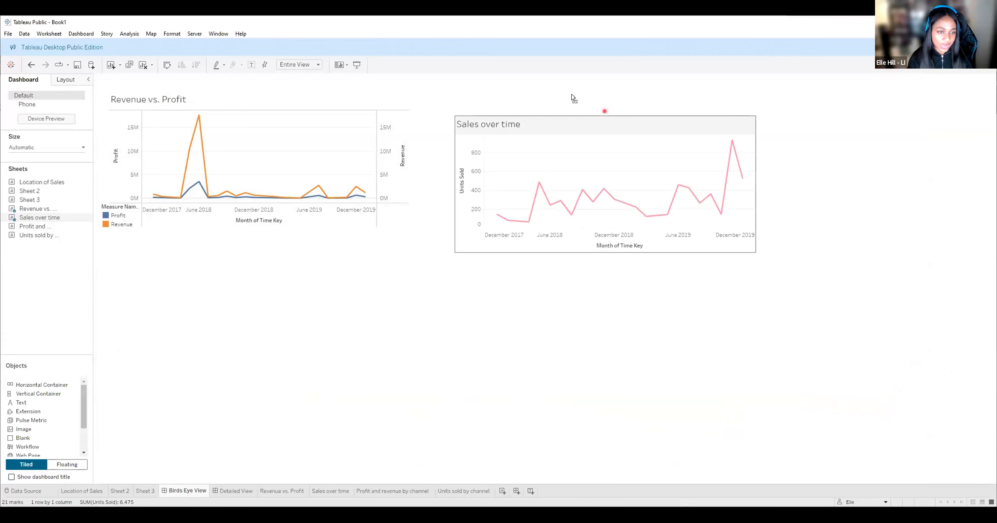
drag(571, 95, 569, 90)
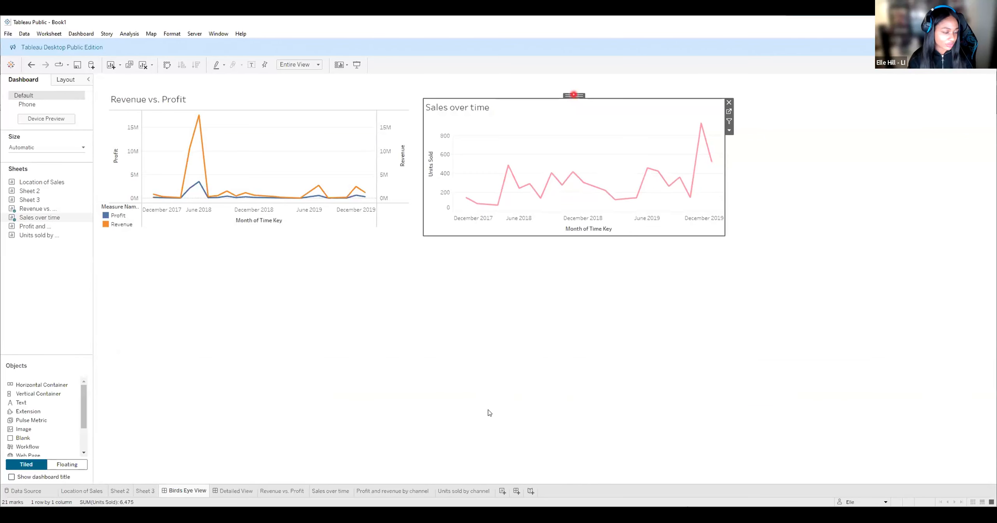
click(106, 215)
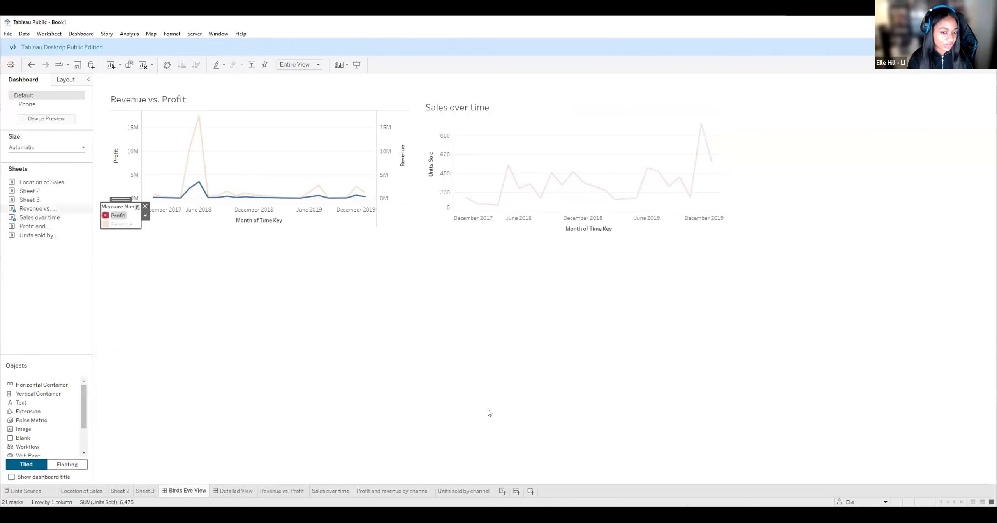
double_click(433, 230)
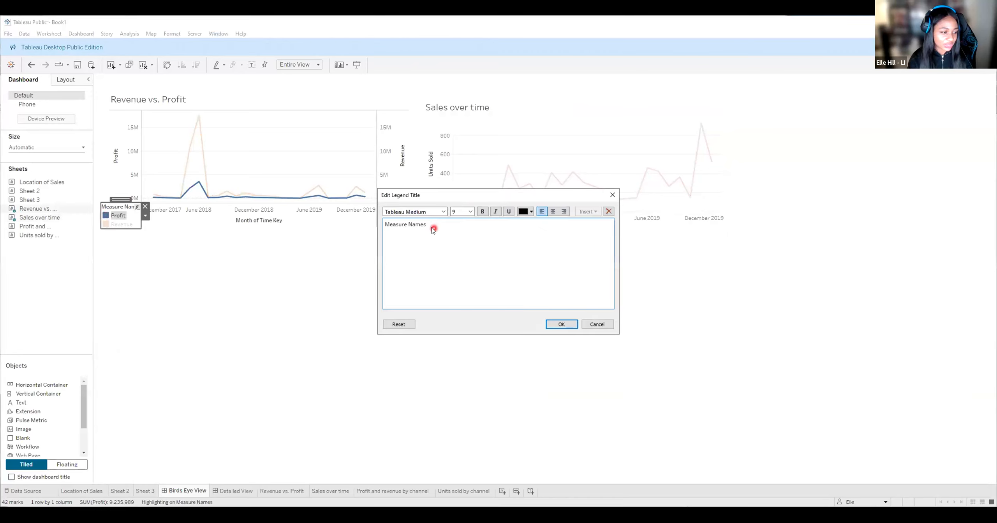
click(596, 324)
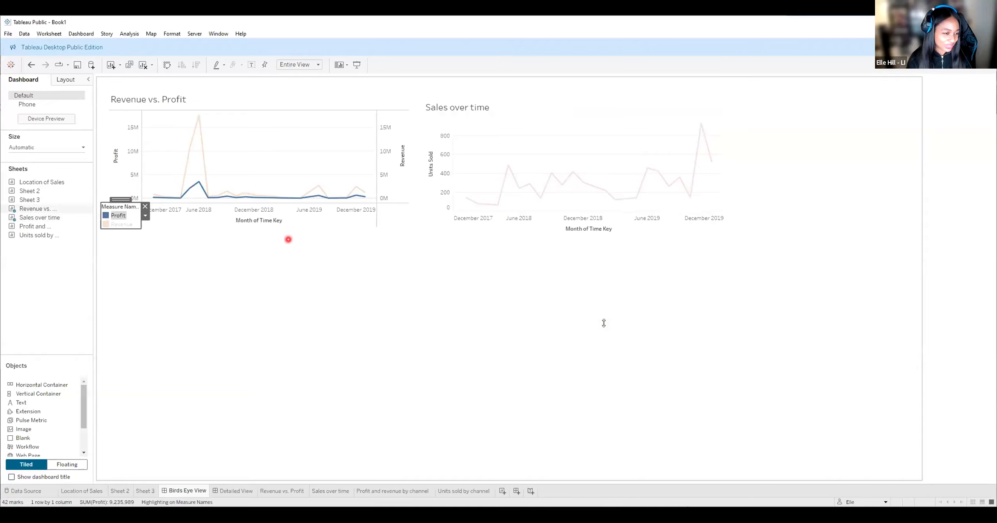
click(289, 239)
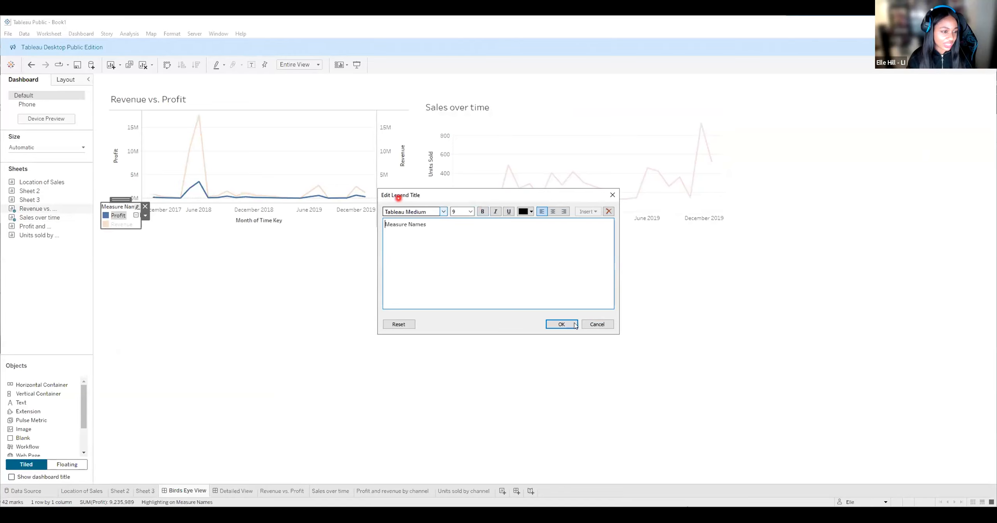
click(561, 324)
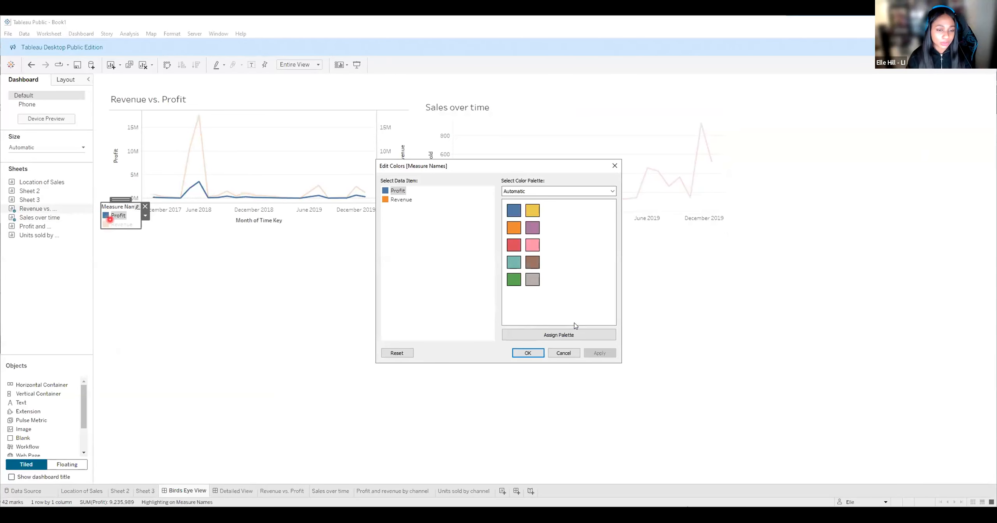
Change the Measure Names colors to red for Profit and gray for Revenue.
click(517, 247)
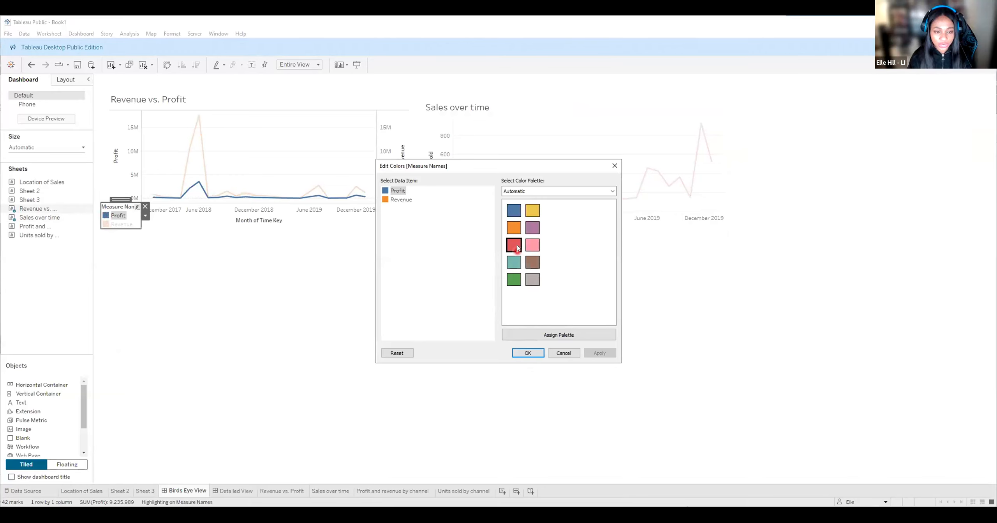
drag(517, 247, 385, 191)
click(389, 199)
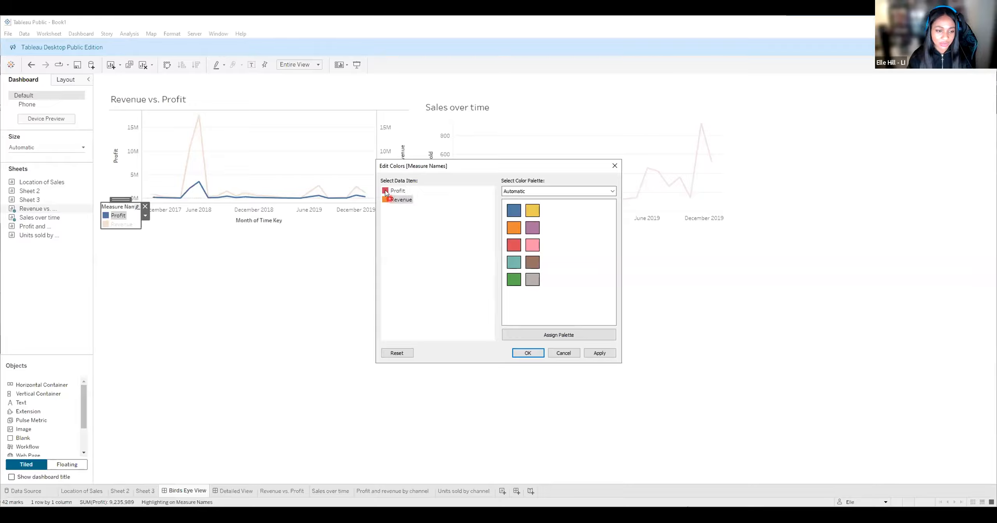
click(386, 191)
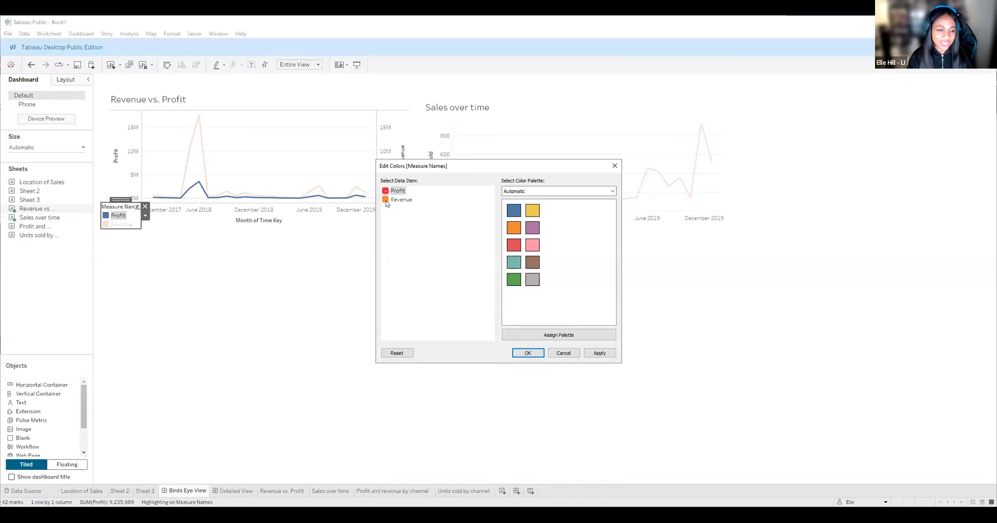
click(386, 199)
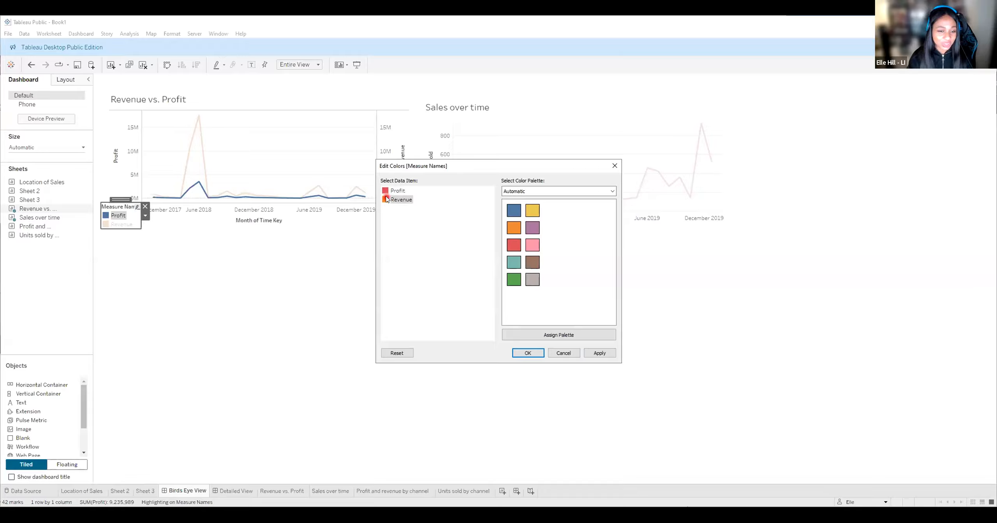
click(533, 280)
click(465, 355)
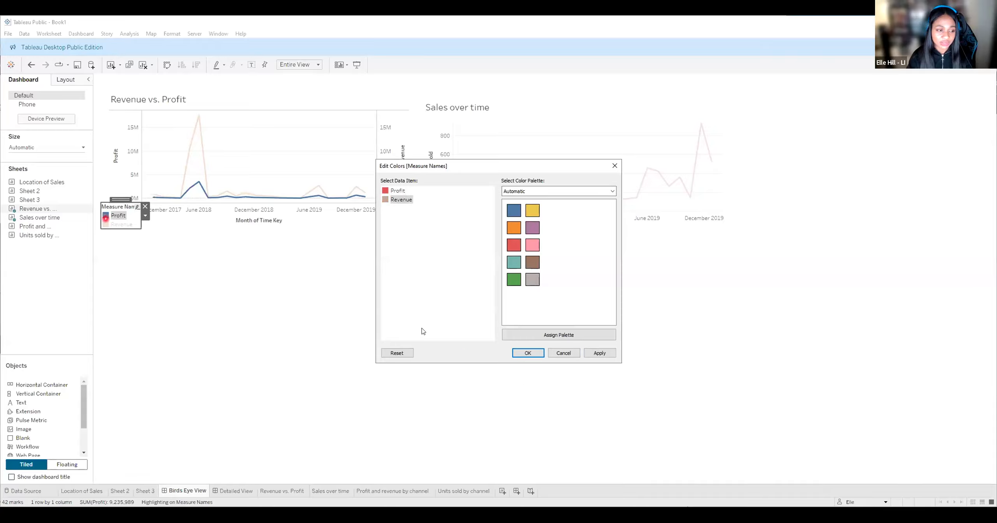
click(528, 353)
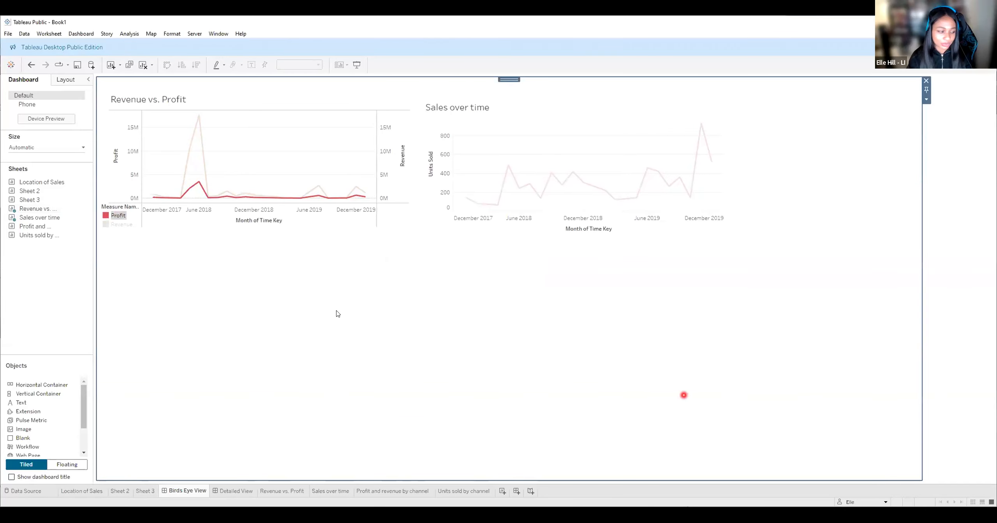
Clear the Profit highlight in the Measure Names legend and select the Revenue vs. Profit chart.
click(928, 101)
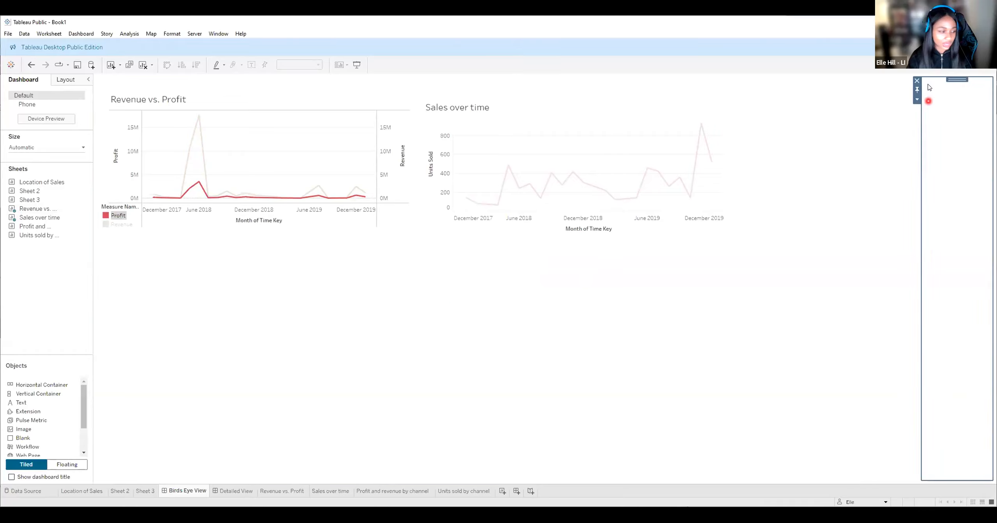
click(703, 334)
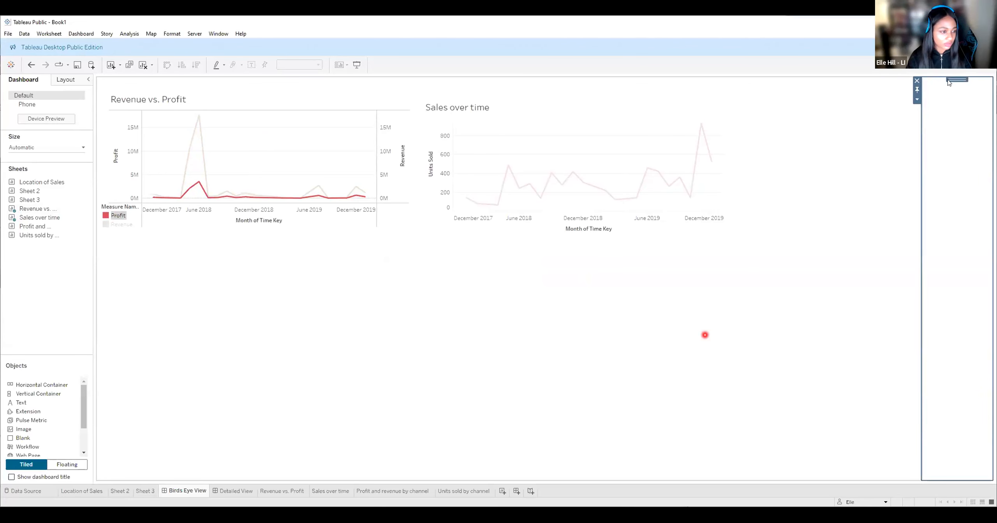
drag(948, 82, 120, 200)
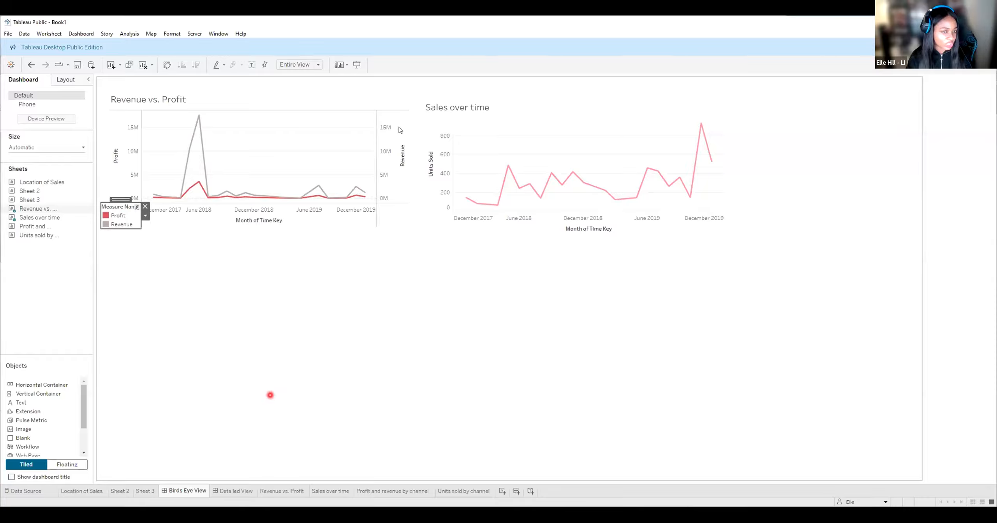
click(370, 93)
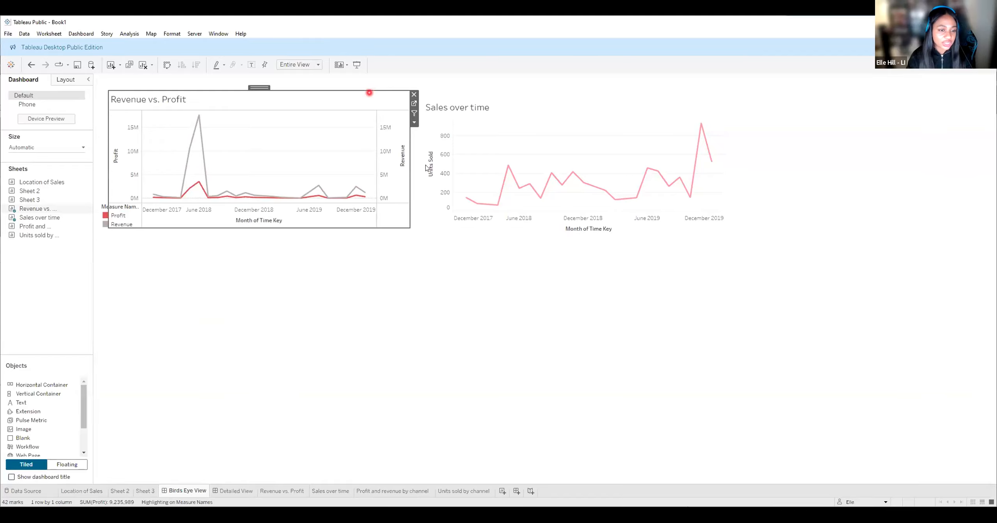
Try to enlarge the floating Revenue vs. Profit chart on the dashboard, and undo the last resize.
drag(411, 225, 411, 226)
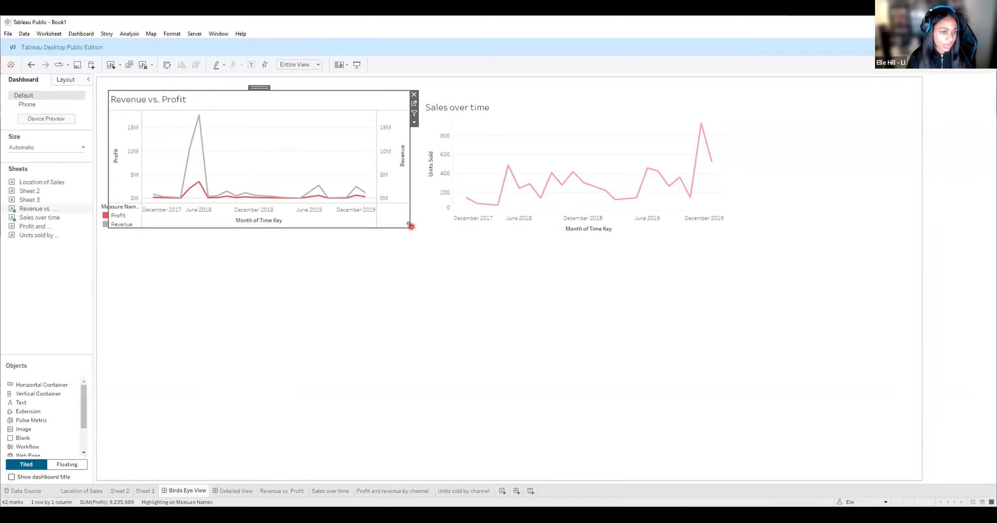
click(418, 125)
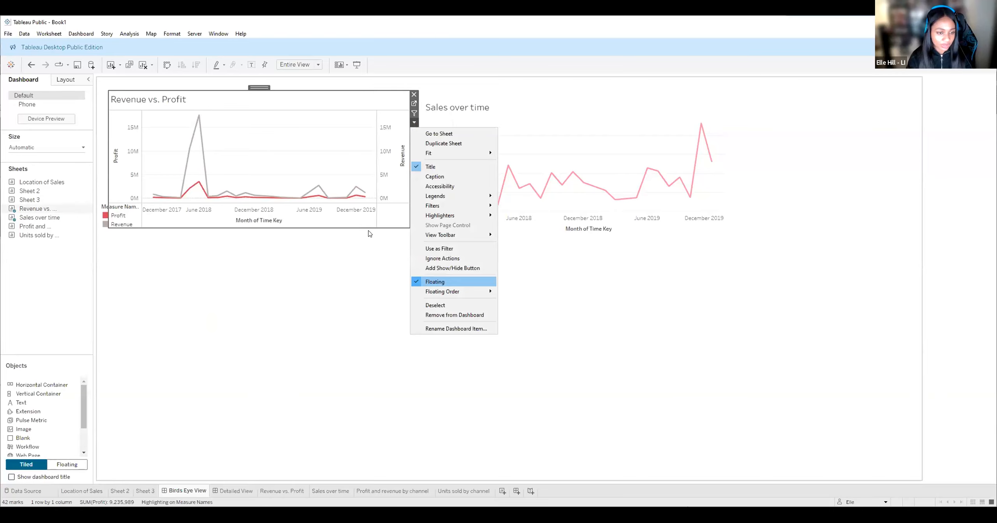
click(409, 226)
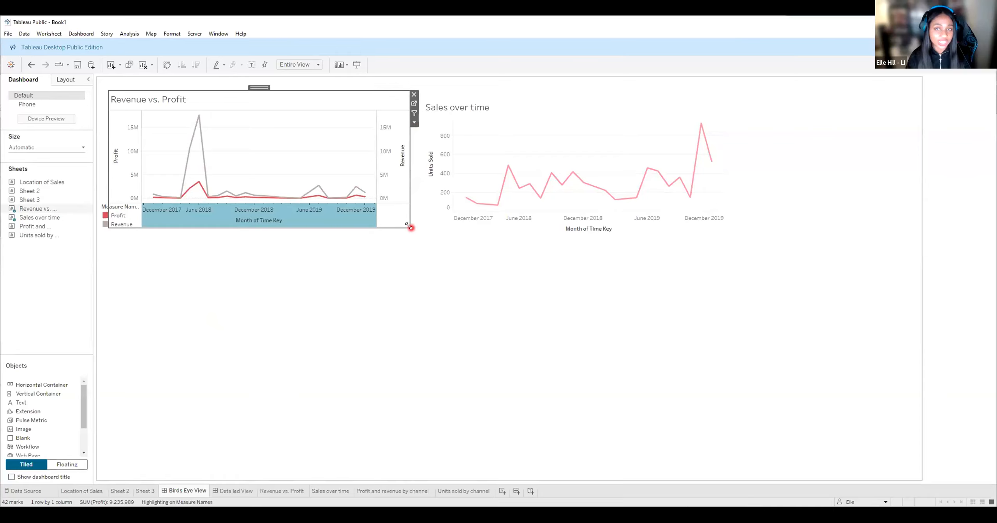
drag(424, 249, 507, 323)
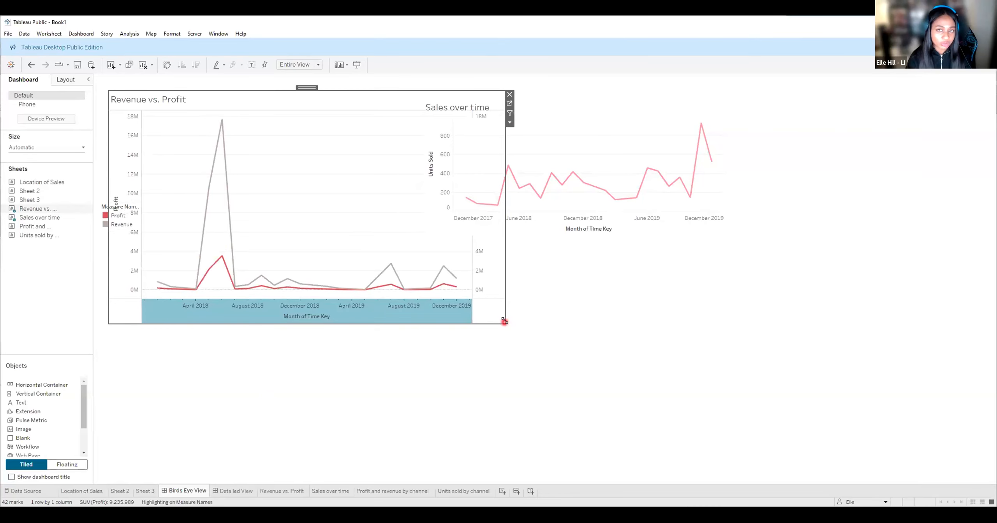
drag(504, 320, 505, 321)
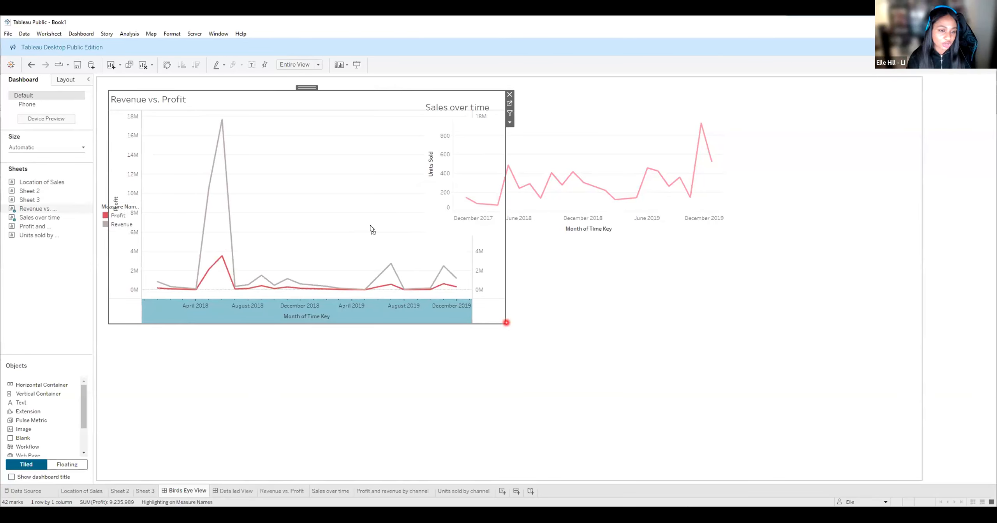
drag(505, 322, 417, 270)
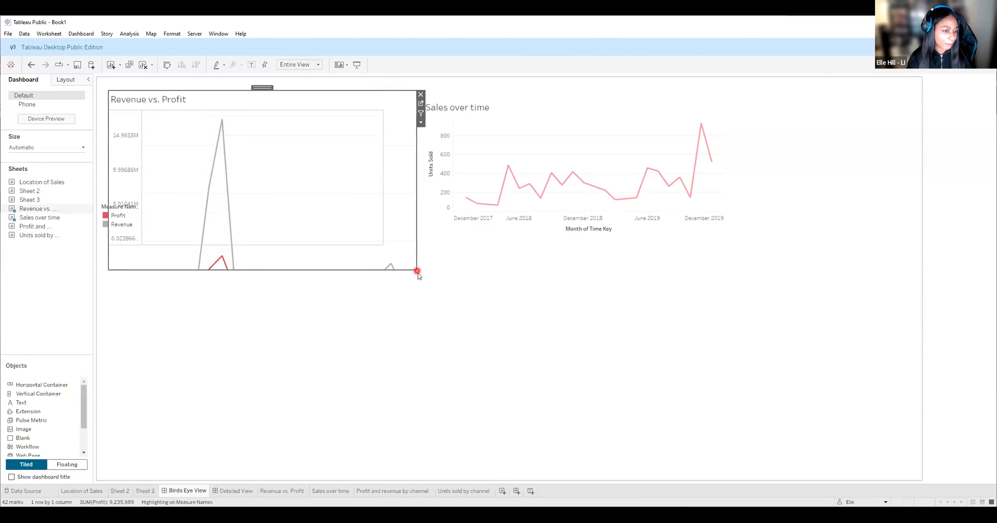
click(503, 361)
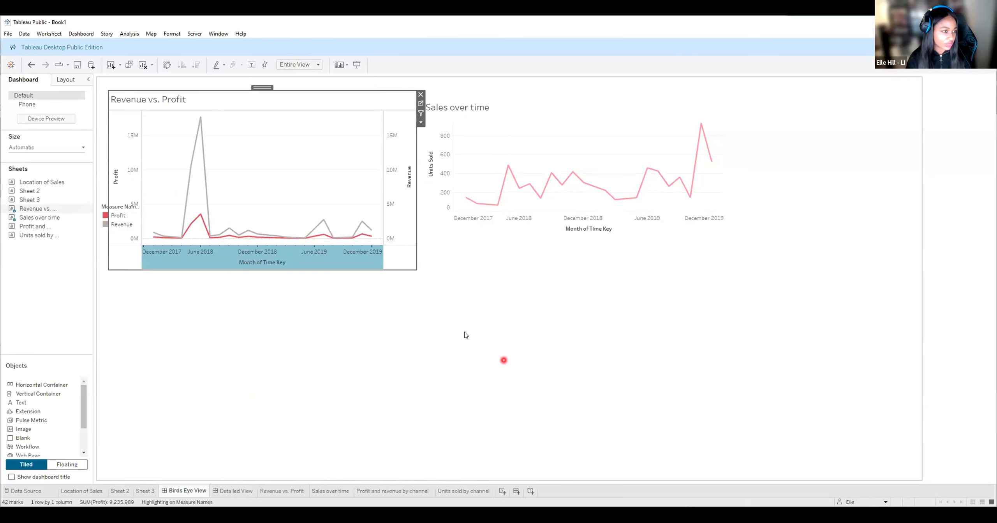
click(31, 65)
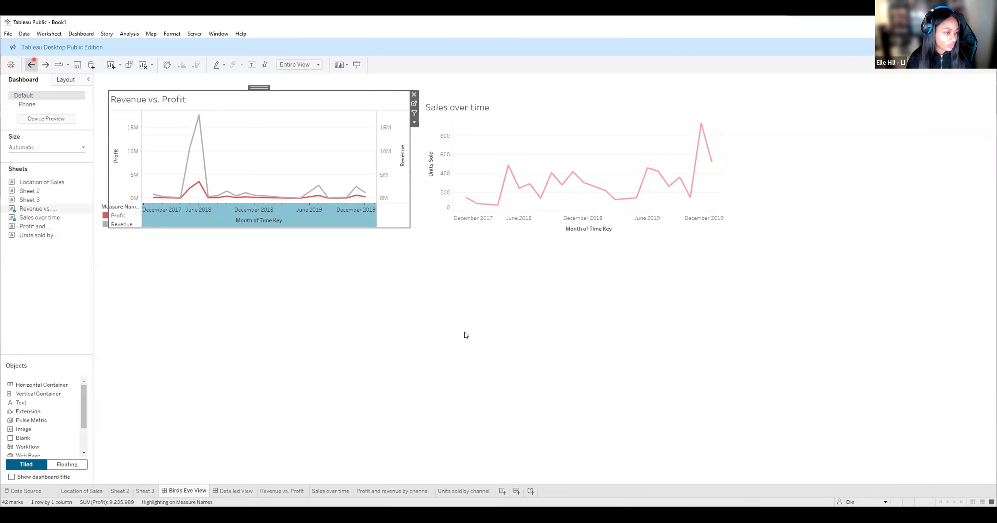
Open the Measure Names color settings, check the Profit and Revenue items against the Automatic palette, and cancel the dialog.
click(292, 315)
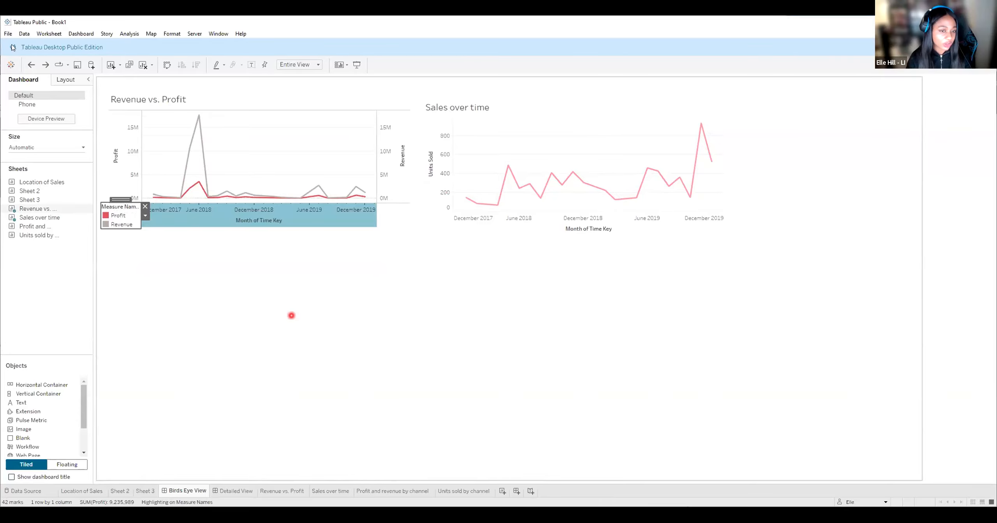
click(158, 280)
click(105, 215)
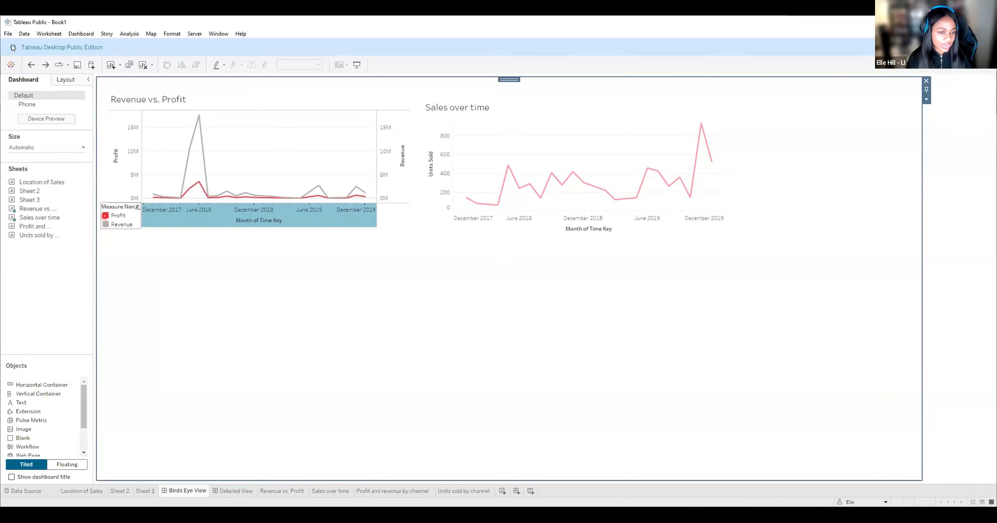
double_click(105, 215)
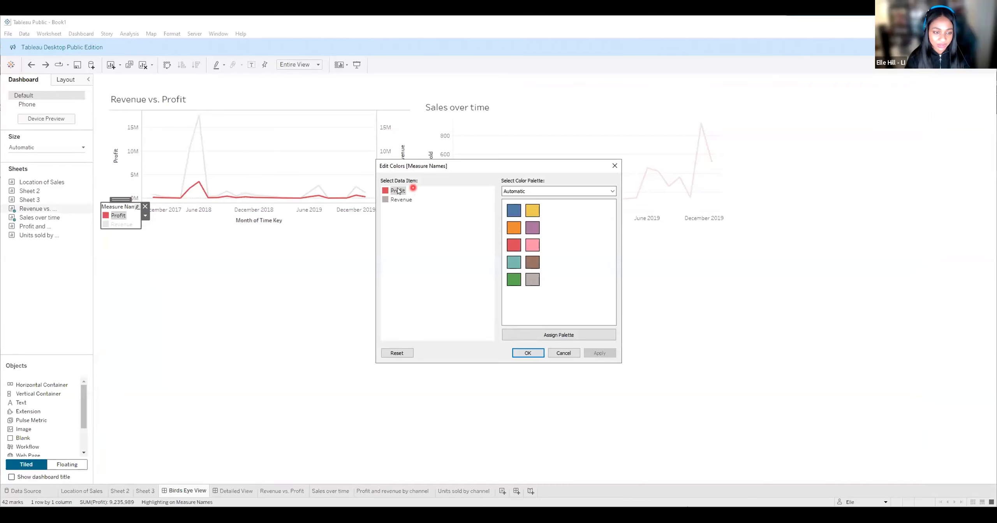
click(514, 210)
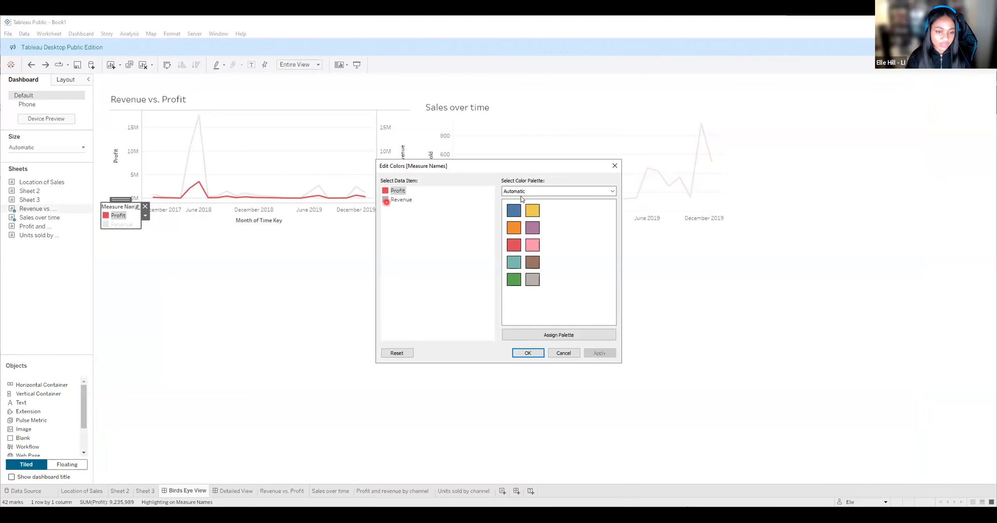
click(423, 198)
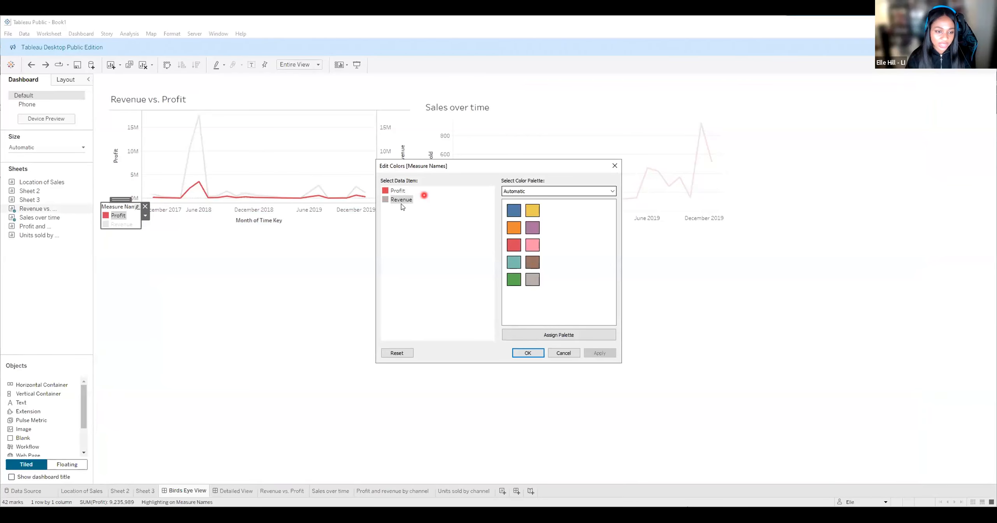
click(512, 212)
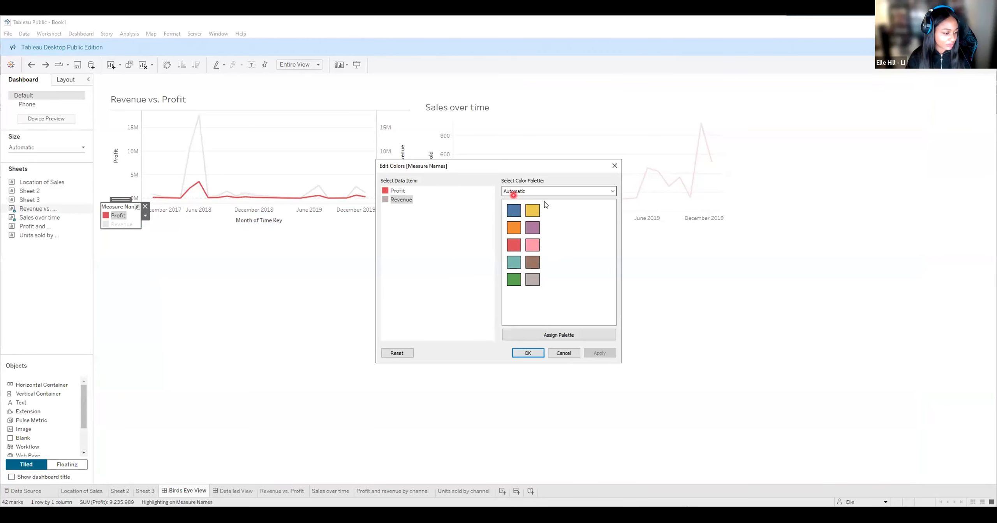
click(526, 276)
click(569, 352)
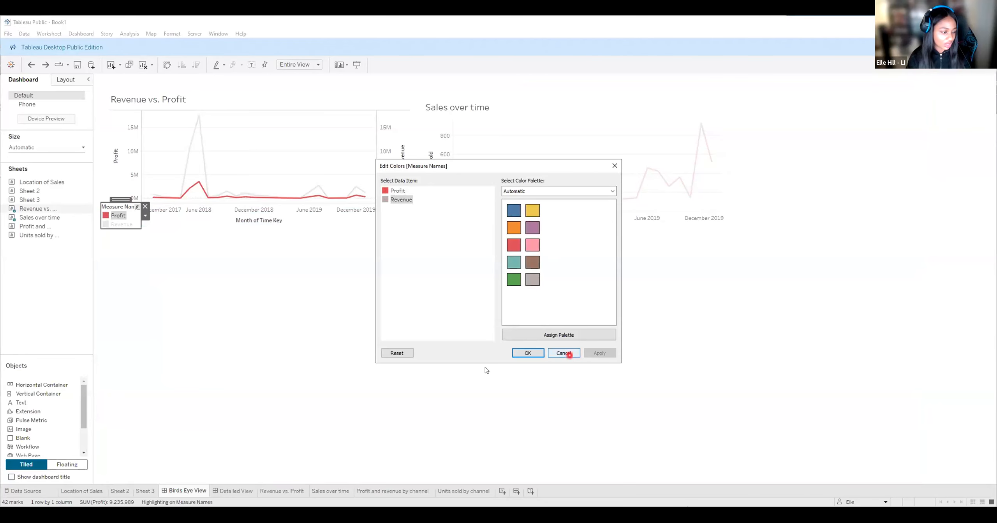
click(569, 354)
click(287, 336)
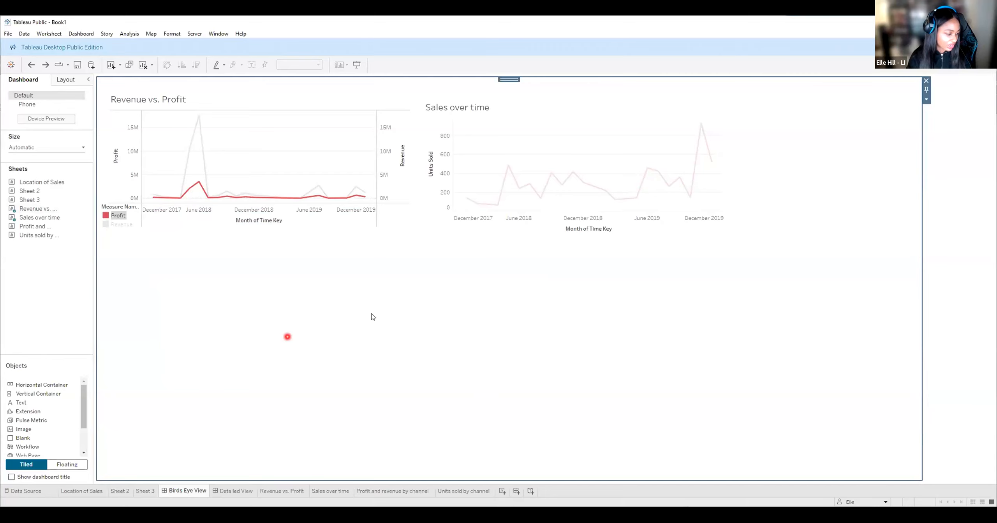
click(375, 314)
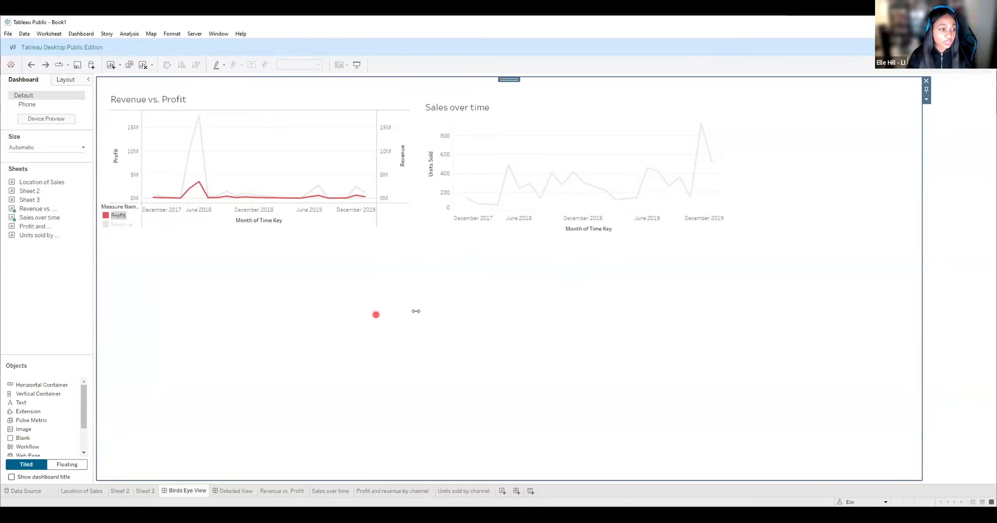
Try adding the Profit and revenue by channel sheet to the whole dashboard area behind the floating charts, and undo the placement.
mouse_move(28, 227)
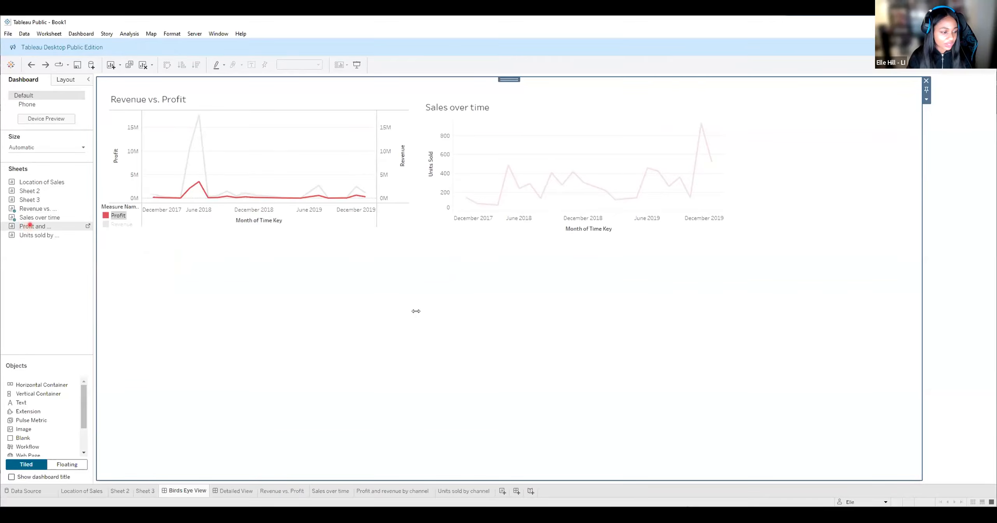
mouse_move(416, 311)
mouse_down()
mouse_move(228, 469)
mouse_move(240, 472)
mouse_move(370, 260)
mouse_move(532, 264)
mouse_up()
click(577, 98)
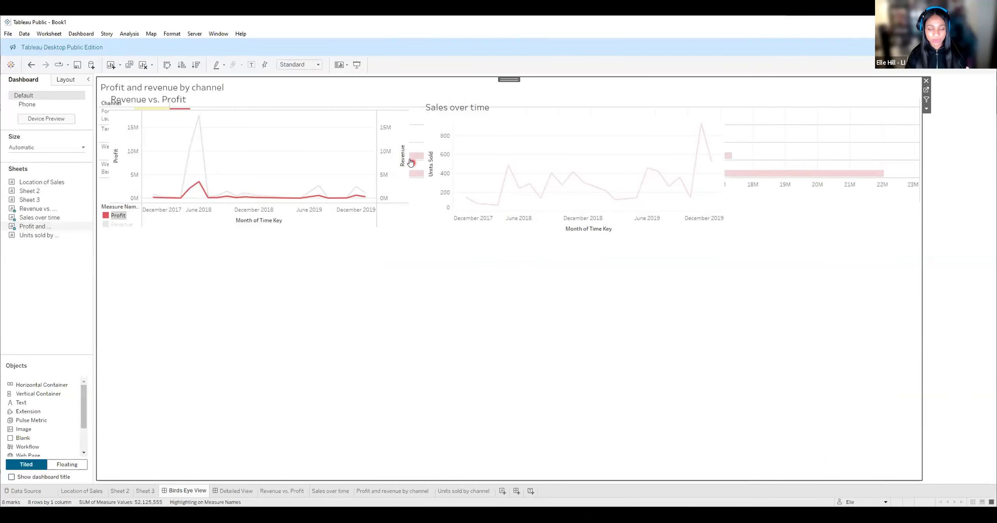
click(31, 64)
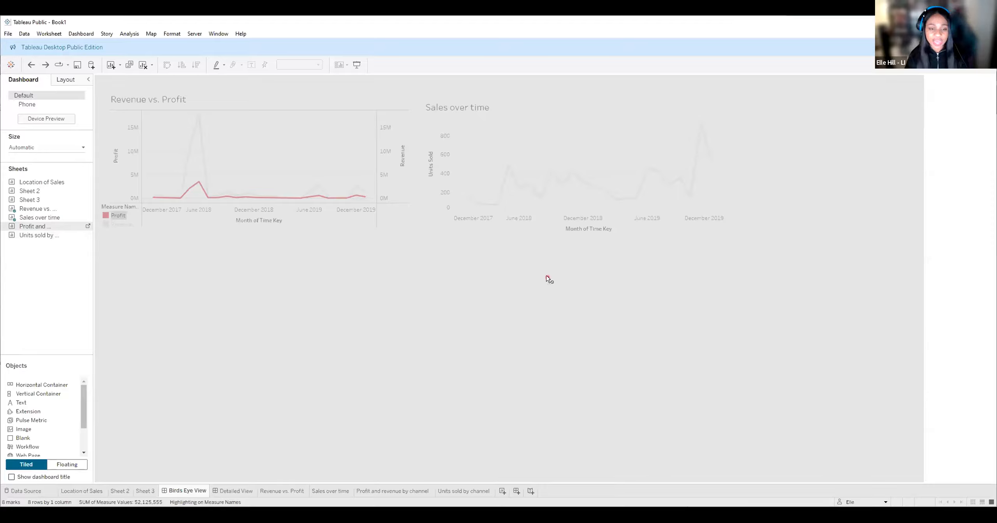
Try placing the Profit and revenue by channel sheet across the lower half of the dashboard, and undo it.
drag(546, 278, 540, 485)
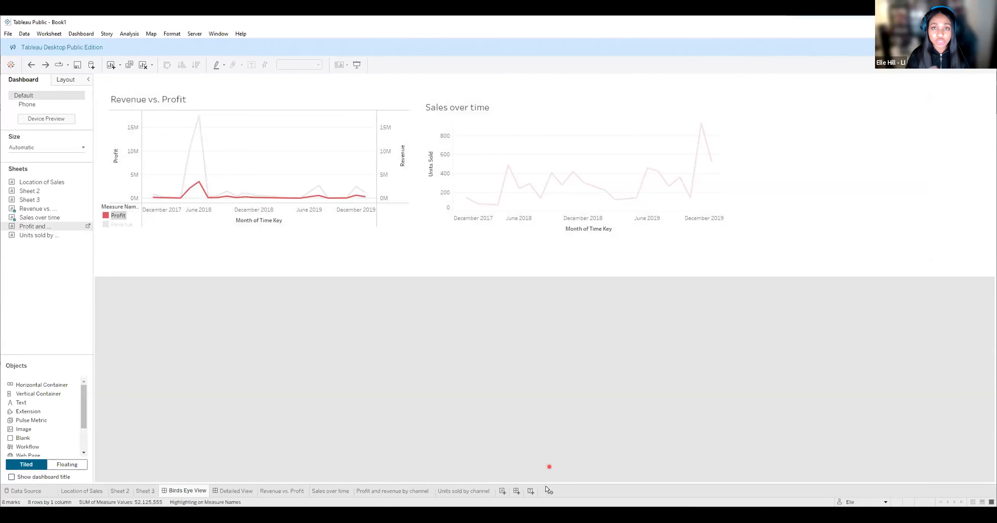
drag(545, 486, 558, 471)
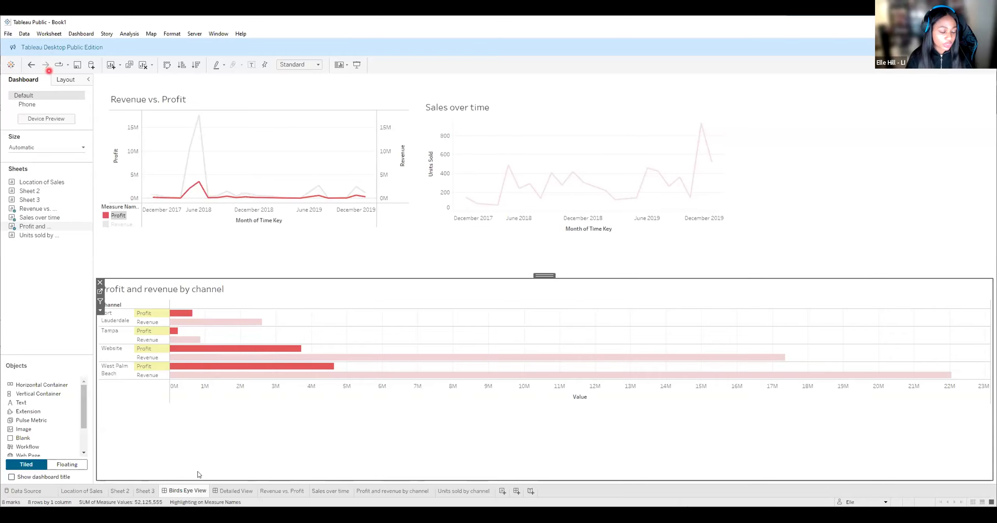
key(ctrl+z)
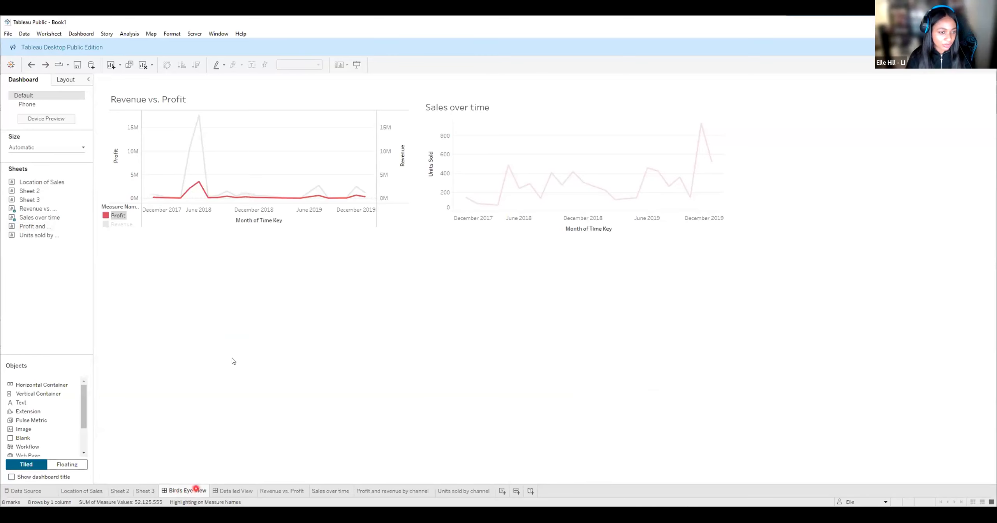
click(8, 34)
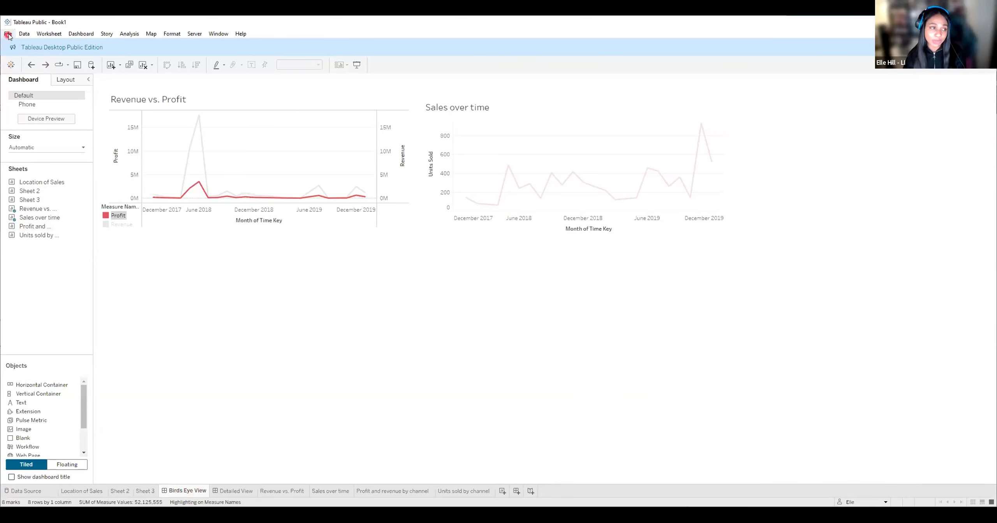
click(8, 34)
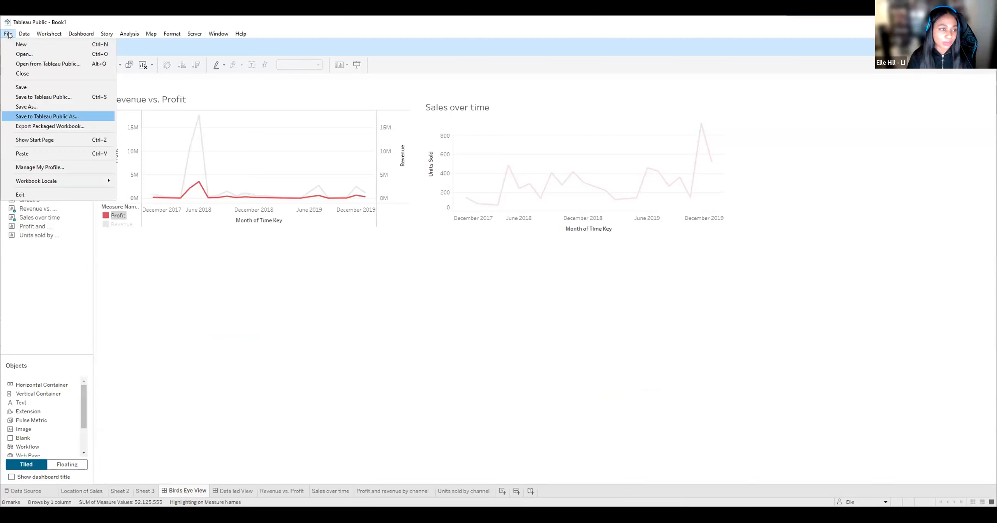
key(Up)
key(Up)
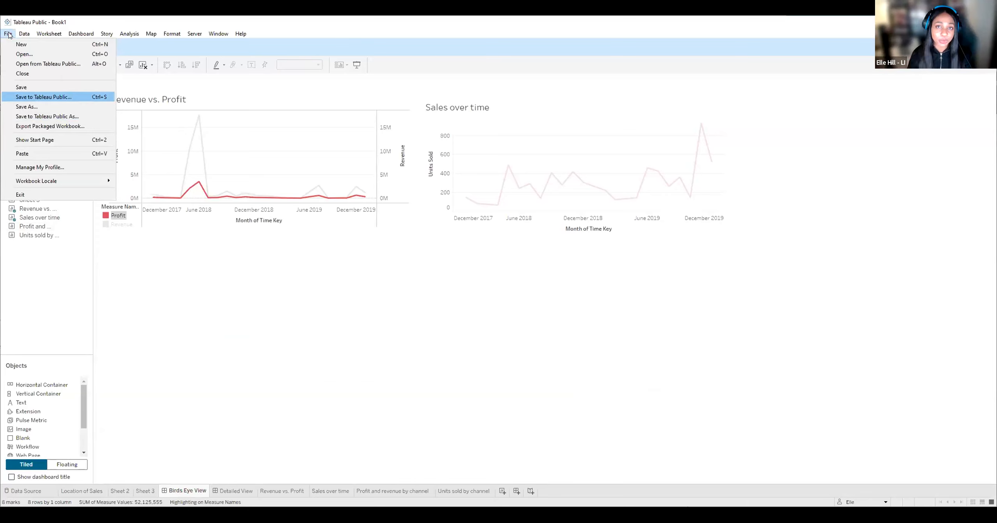
click(397, 313)
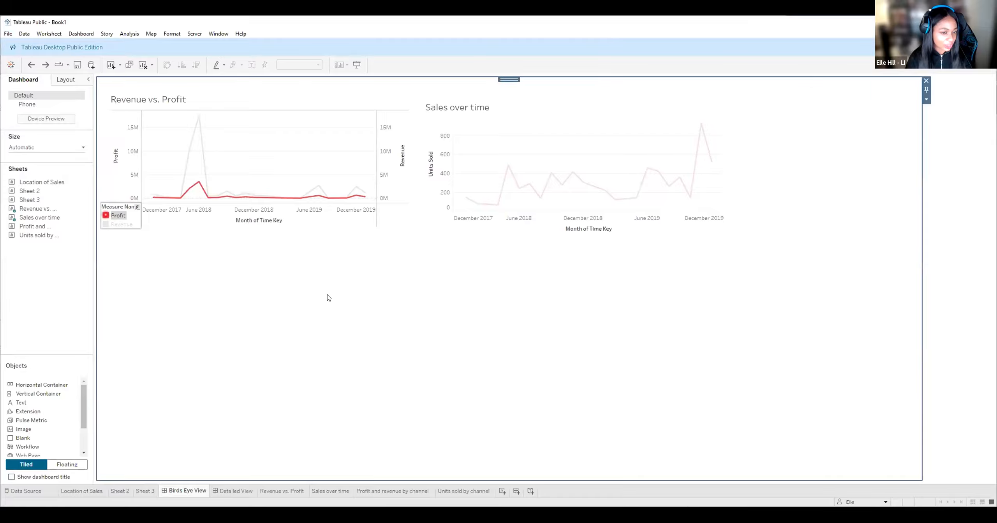
Review the Revenue and Profit color assignments in the Measure Names color dialog and close it without applying changes.
click(400, 199)
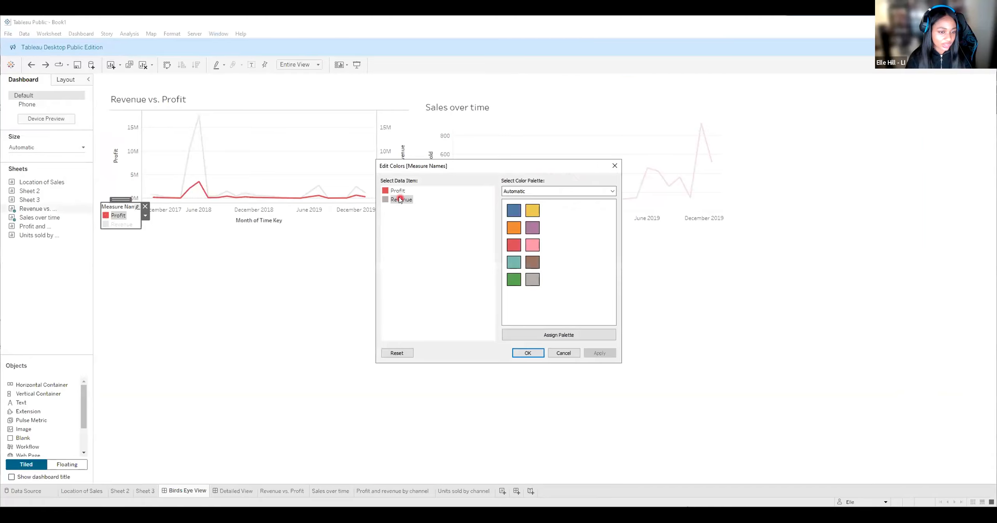
click(401, 190)
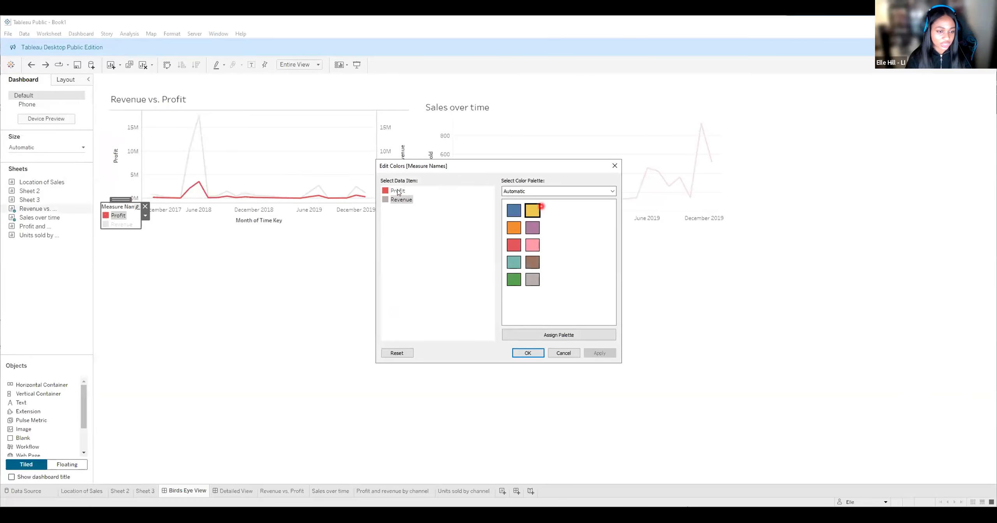
click(586, 412)
click(569, 354)
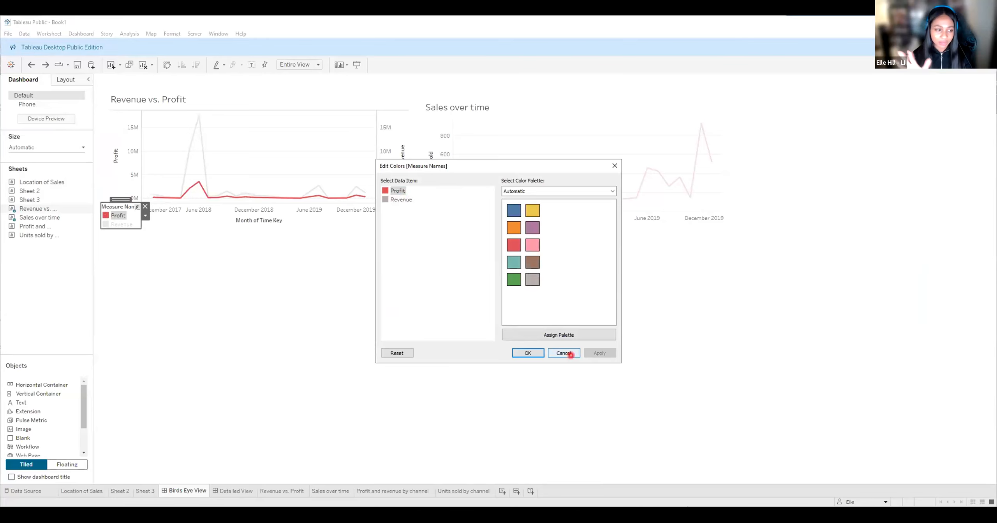
click(571, 353)
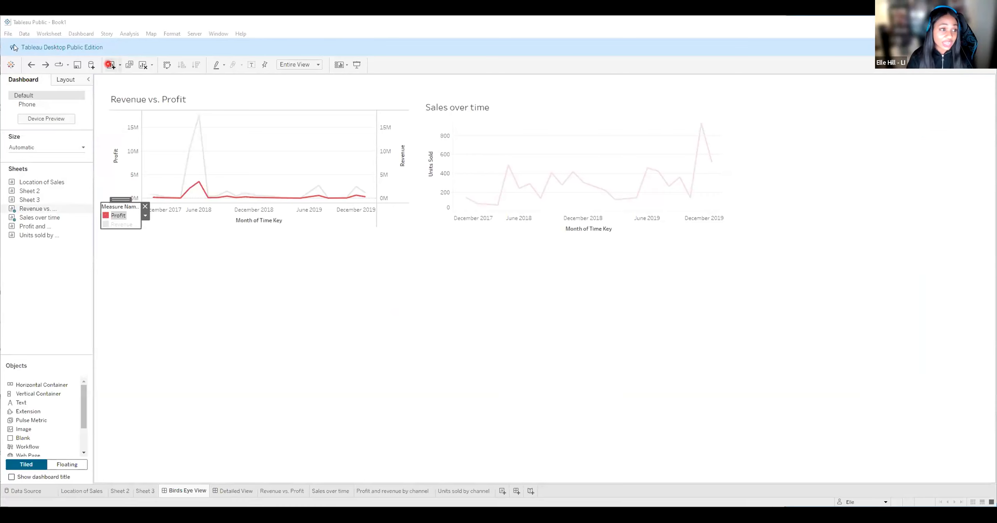
click(8, 34)
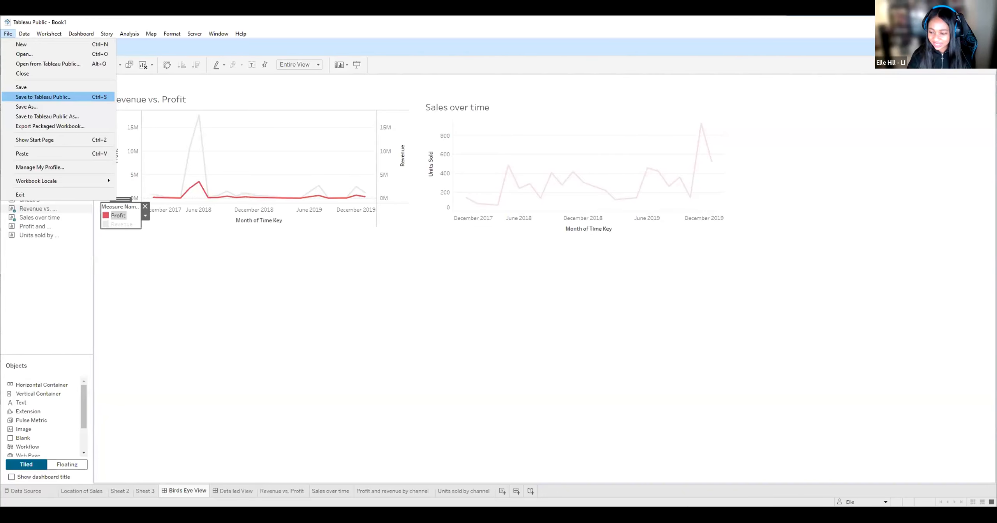
click(509, 311)
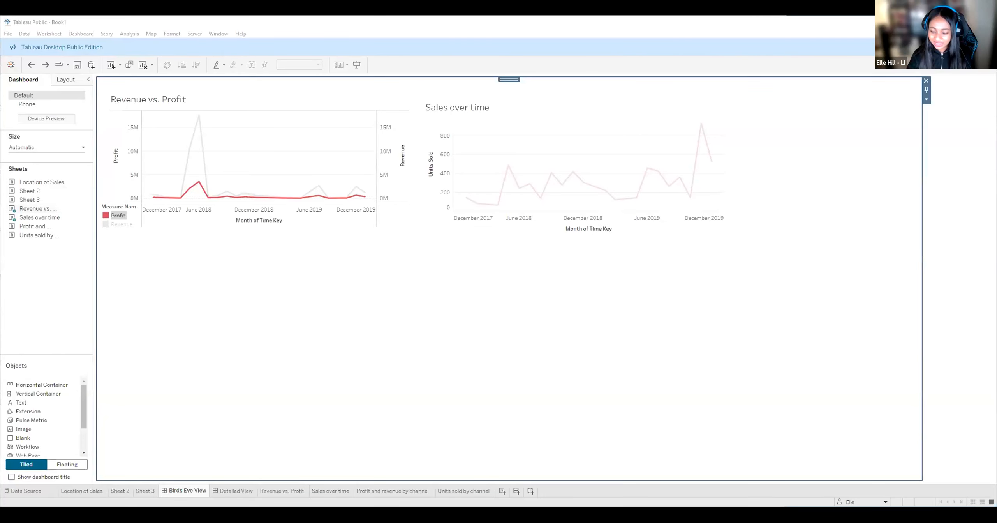
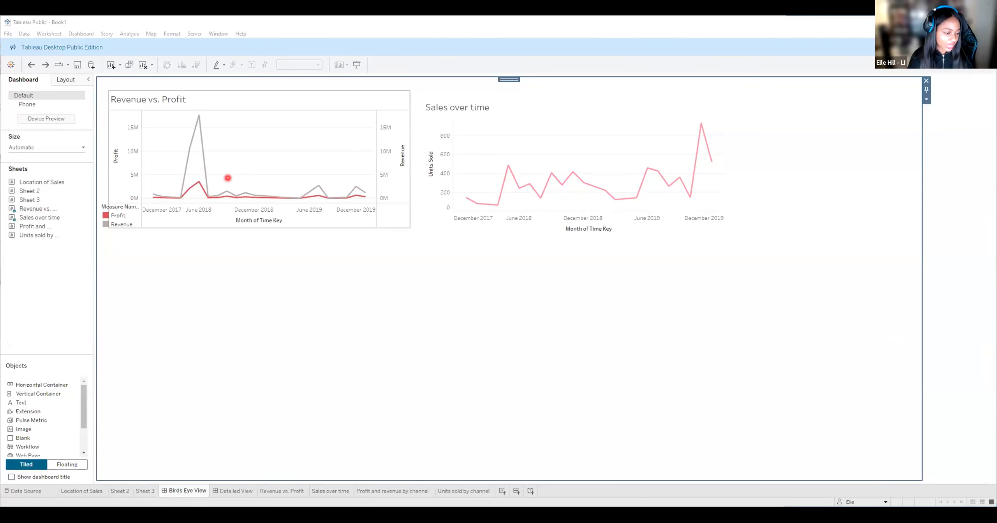
Add a Time Key filter to the Revenue vs. Profit sheet as a range of dates covering 1/5/2018 to 12/29/2019.
click(281, 491)
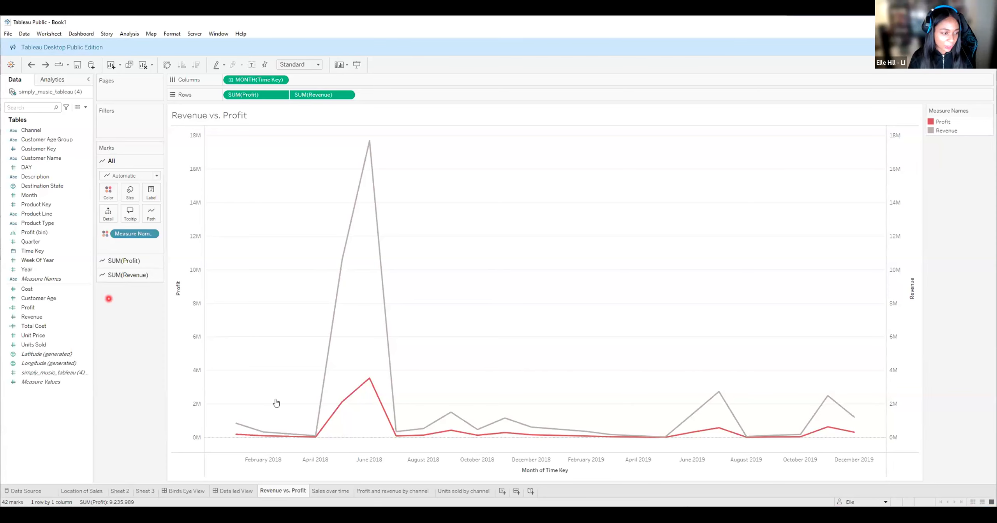
click(44, 251)
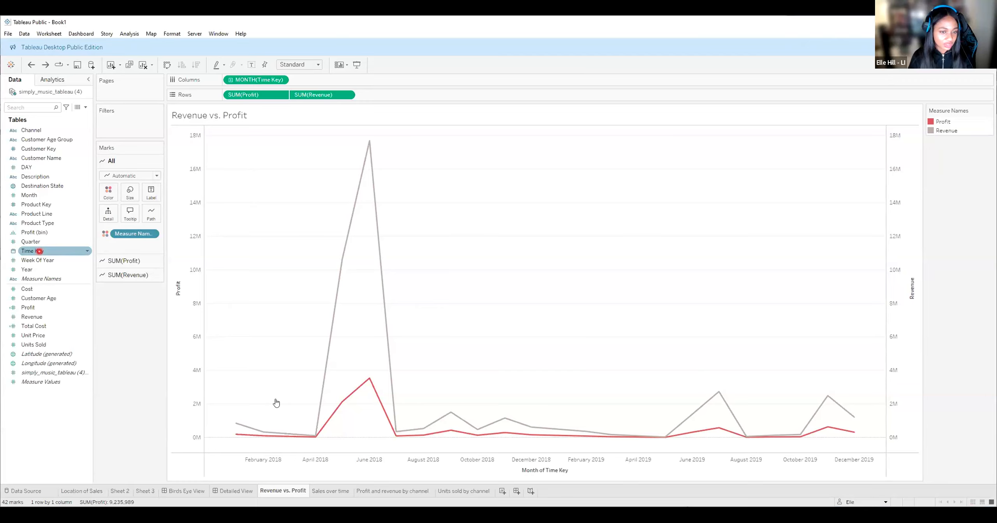
drag(39, 250, 114, 123)
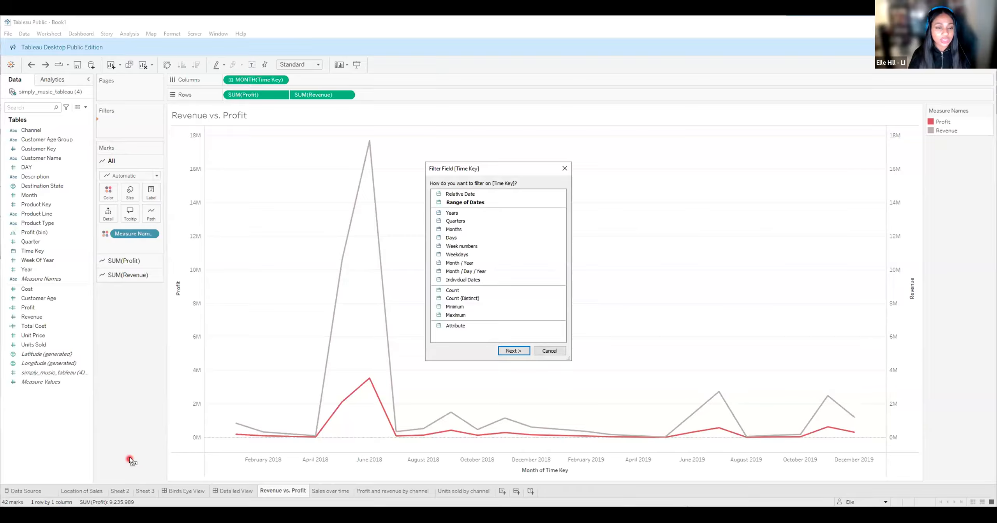
click(503, 206)
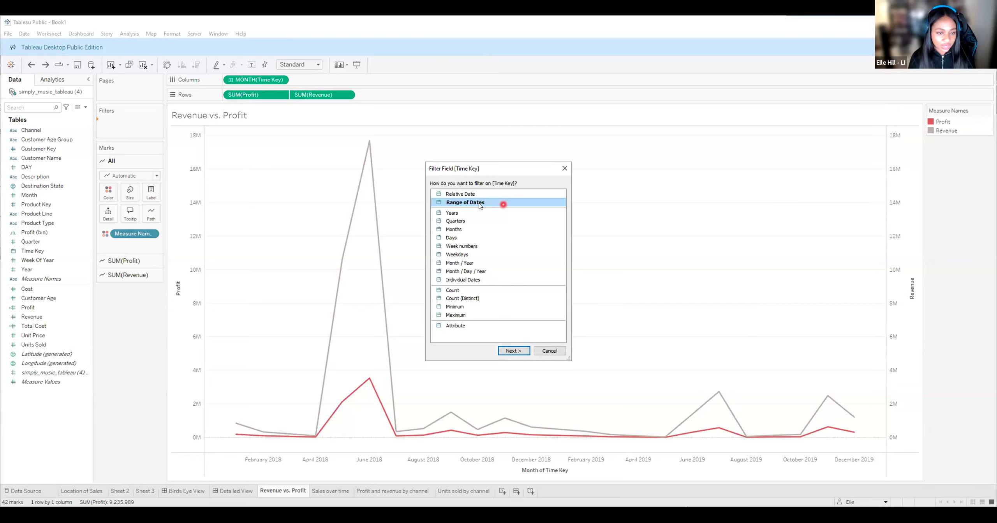
click(513, 351)
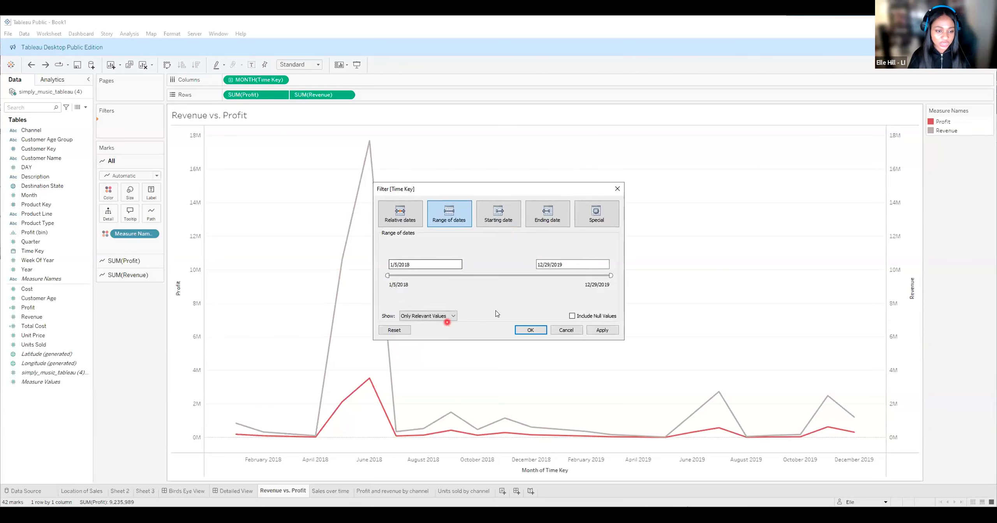
click(531, 330)
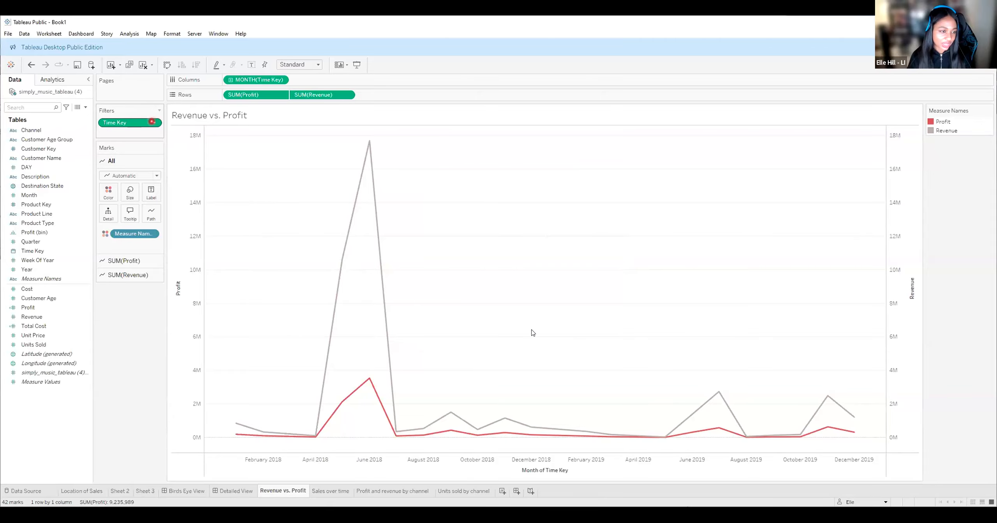
Apply the Time Key filter to all worksheets using this data source.
click(152, 123)
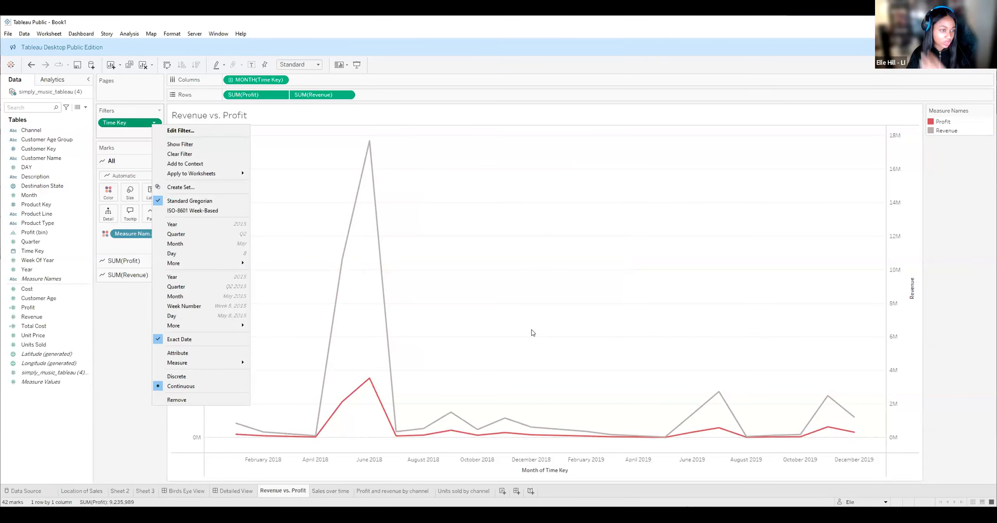
mouse_move(202, 173)
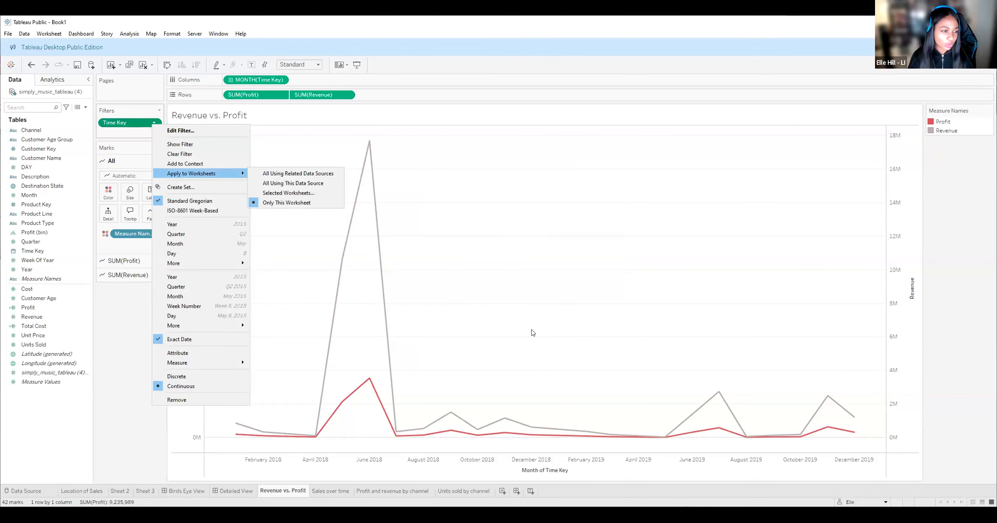
right_click(135, 123)
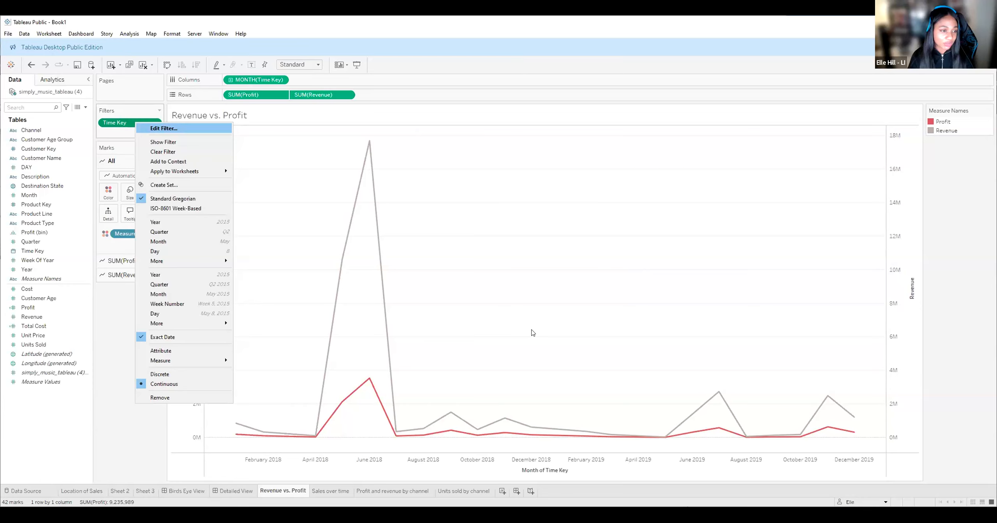
mouse_move(183, 171)
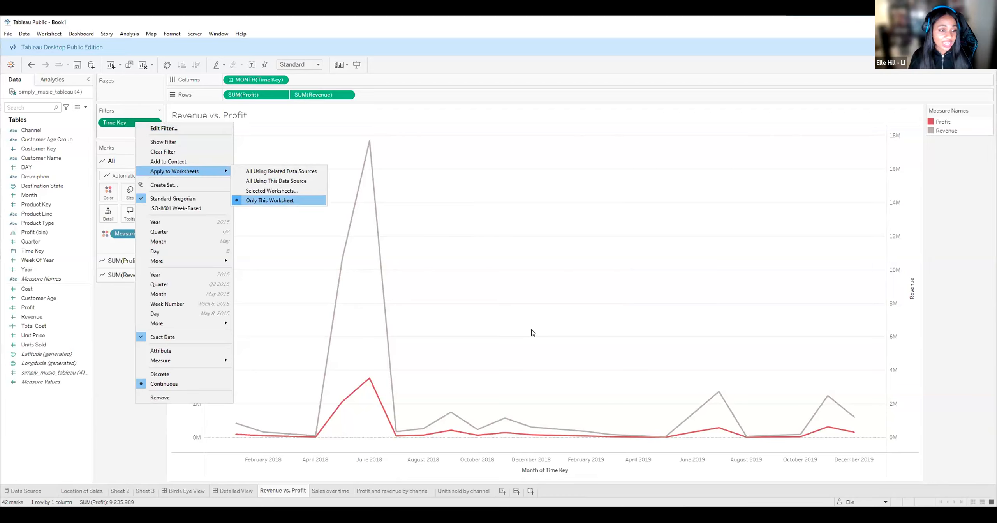
key(Up)
key(Up)
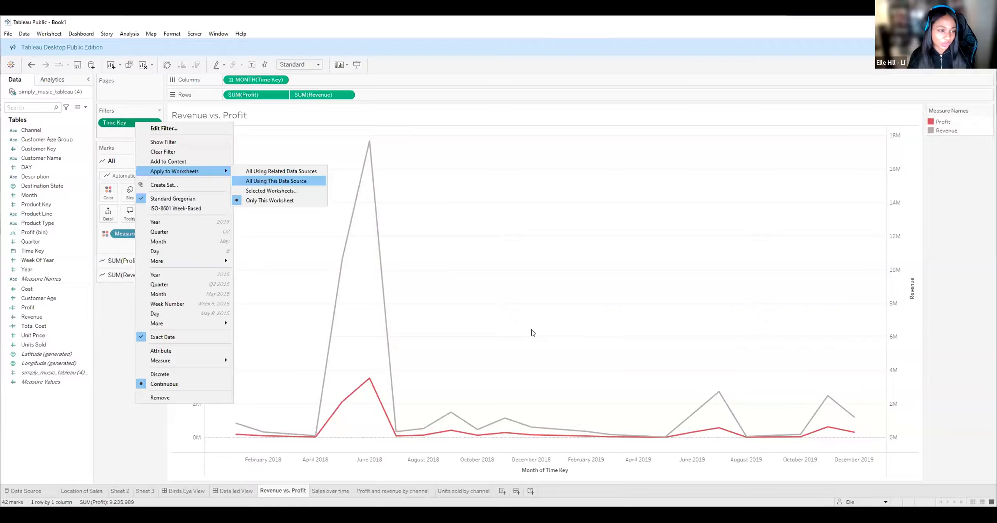
click(276, 181)
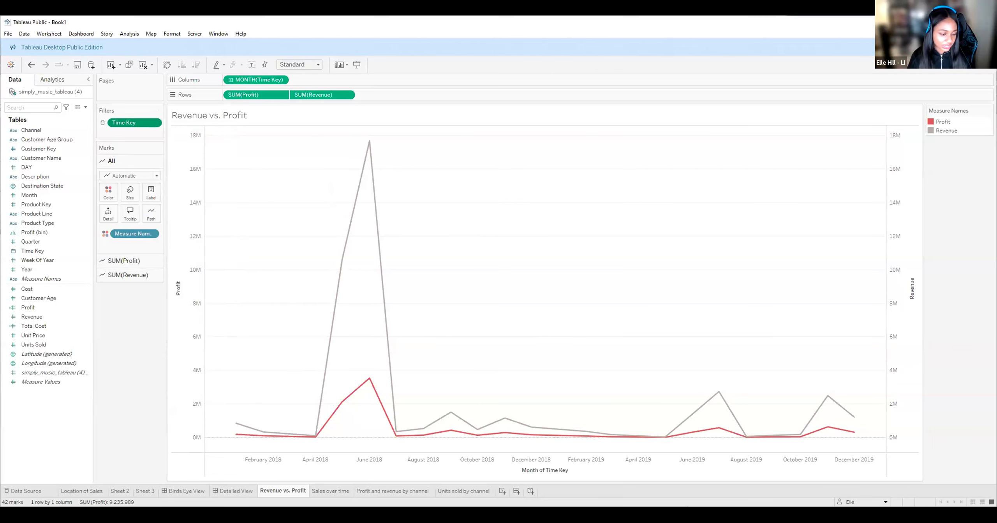
Check the Sales over time, Profit and revenue by channel, and Units sold by channel sheets for the shared Time Key filter.
click(330, 491)
click(386, 492)
click(450, 492)
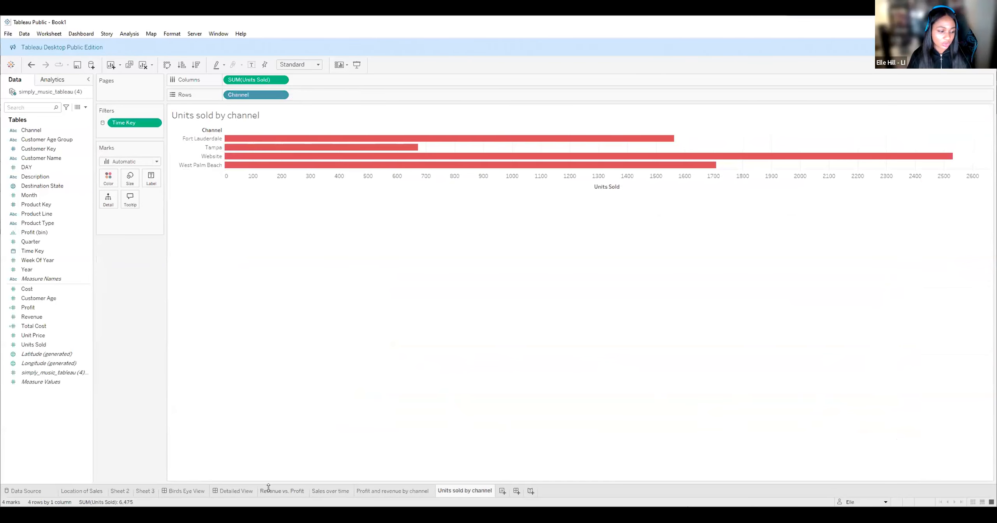
On the Birds Eye View dashboard, show the Time Key filter of the Revenue vs. Profit chart and move it below that chart.
click(268, 487)
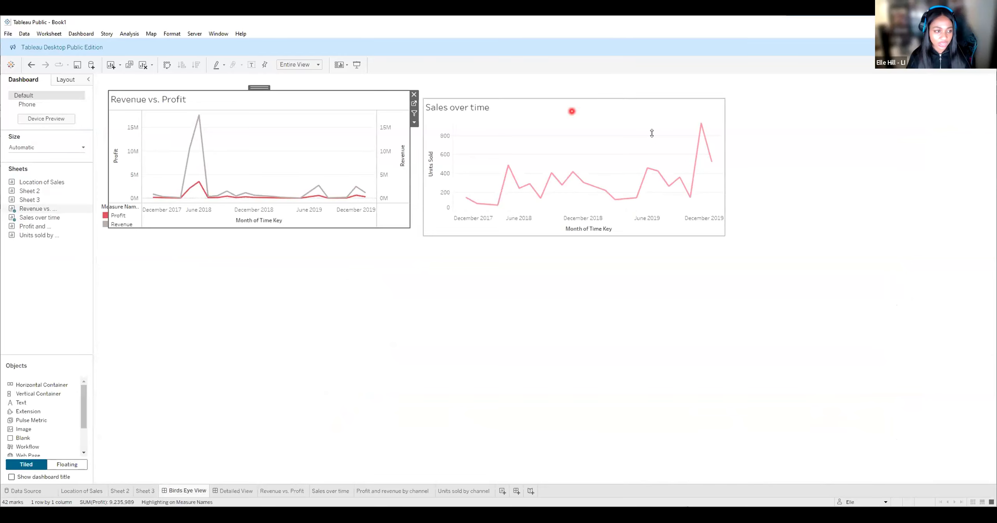
click(414, 123)
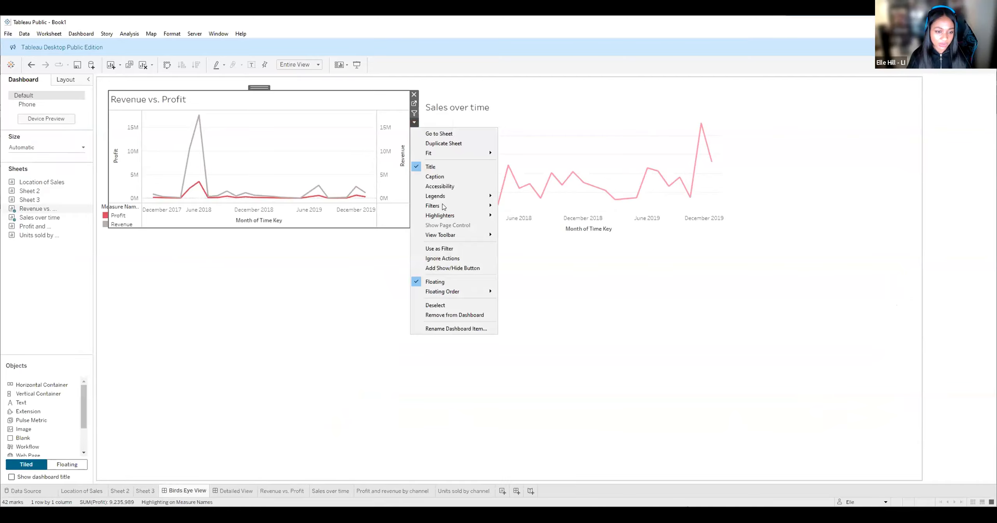
mouse_move(443, 206)
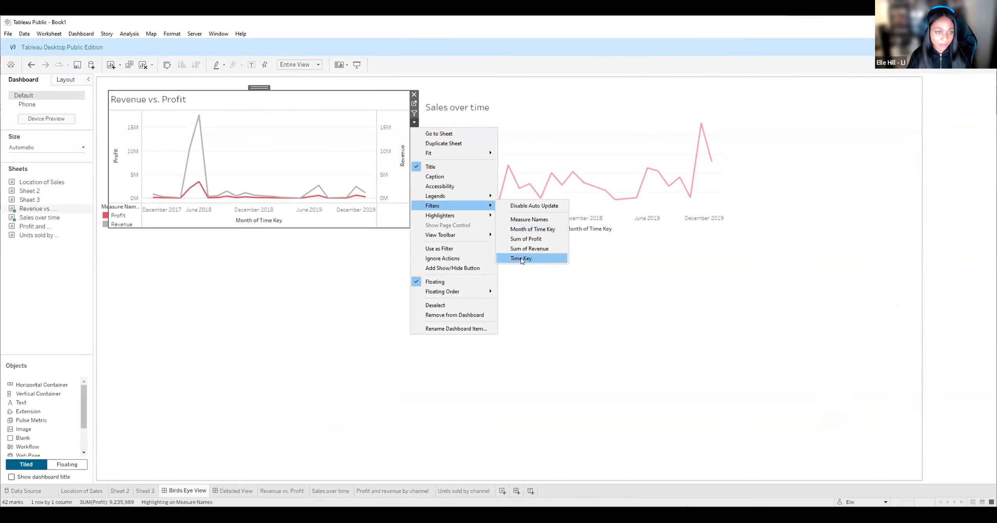
click(448, 94)
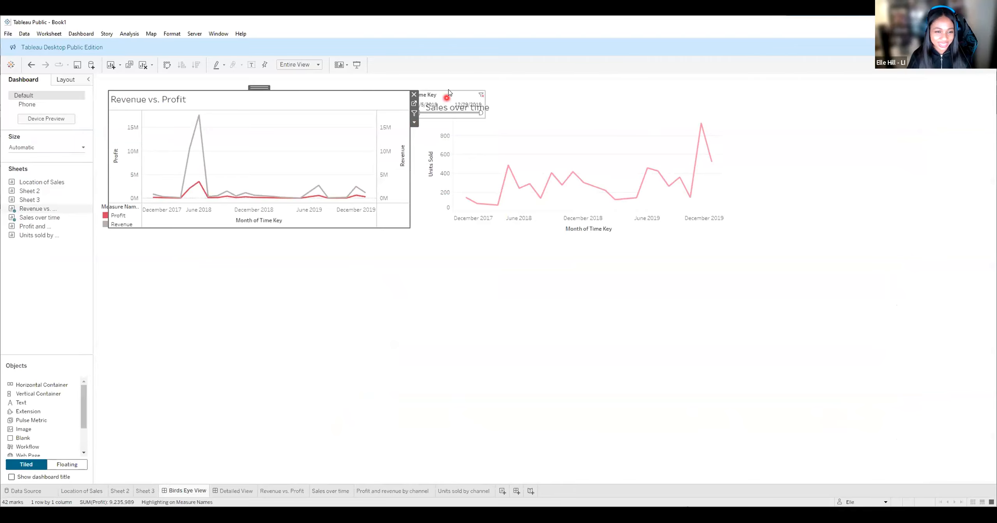
drag(448, 86, 442, 154)
drag(398, 222, 398, 223)
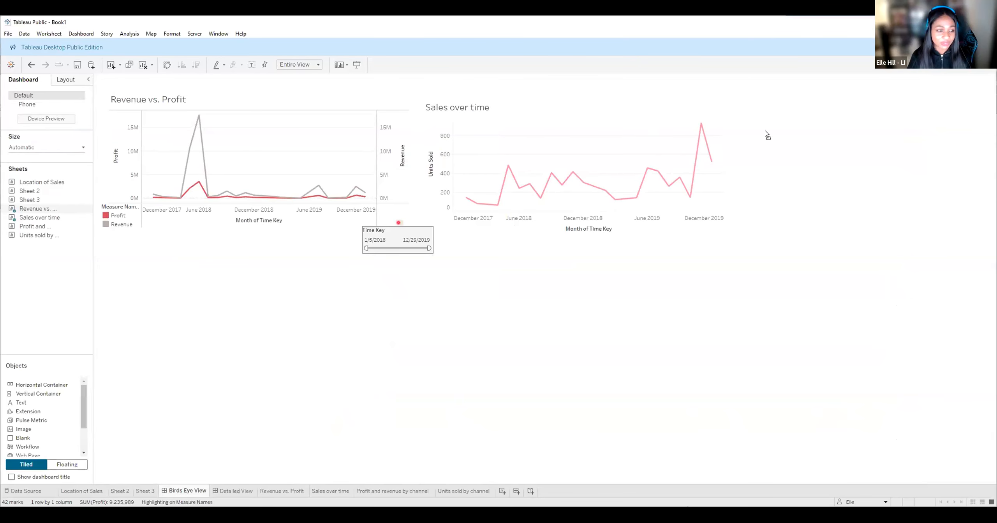
Test the Time Key slider by narrowing it to 2/27/2018 through 7/7/2018, and restore the full range of 1/5/2018 to 12/29/2019.
drag(244, 234, 260, 250)
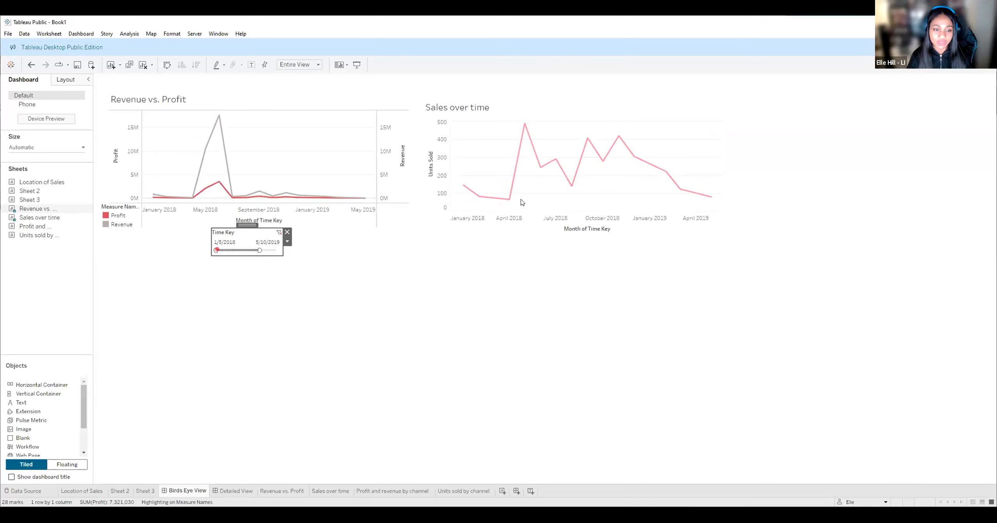
drag(217, 250, 235, 250)
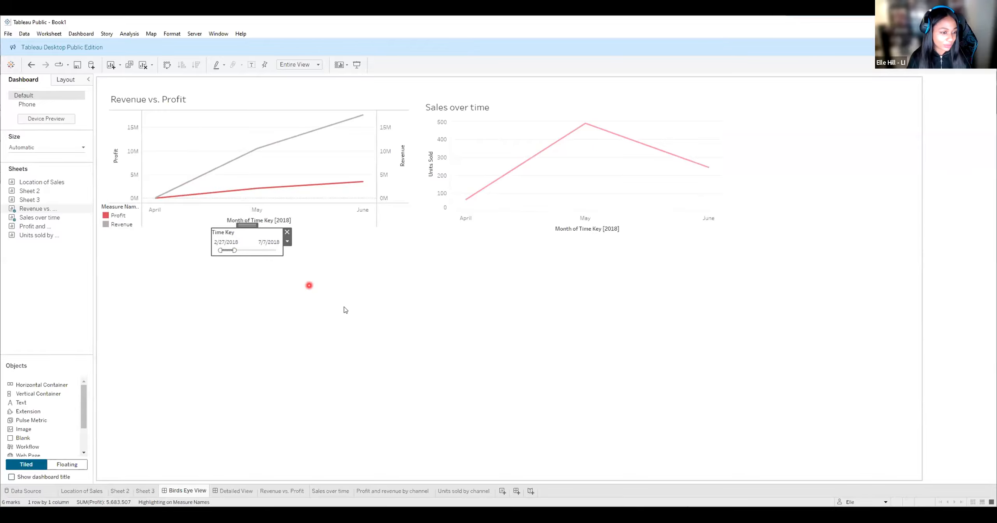
drag(235, 250, 297, 249)
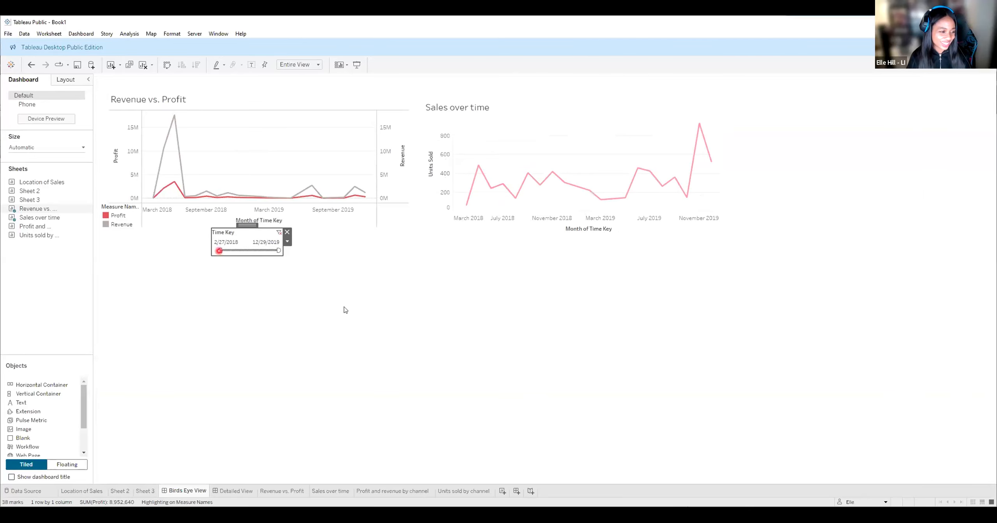
drag(219, 250, 215, 250)
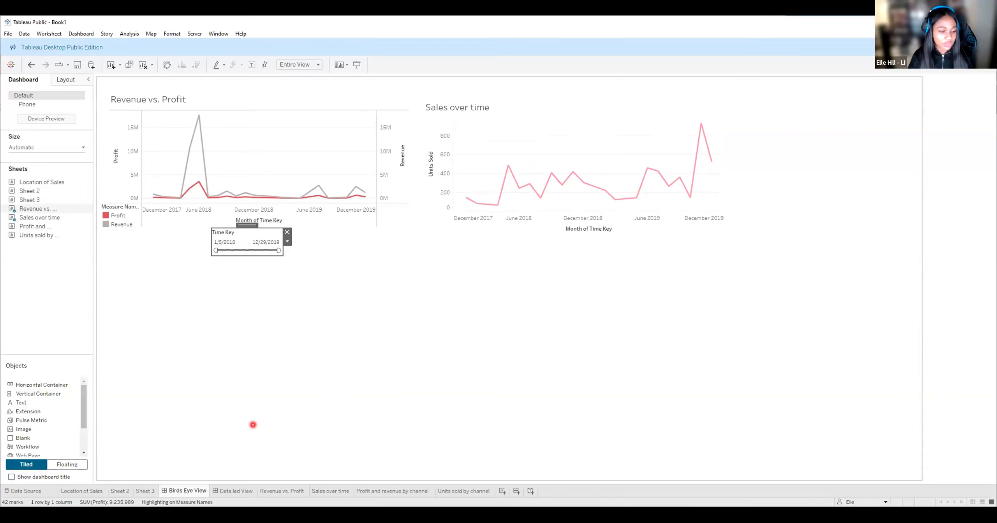
Remove the Time Key filter from the Revenue vs. Profit sheet.
click(276, 489)
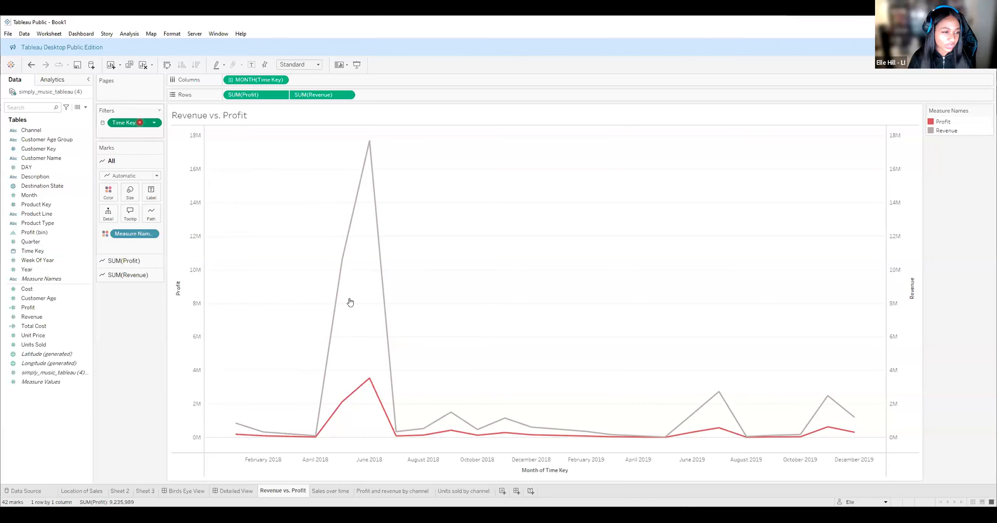
right_click(141, 122)
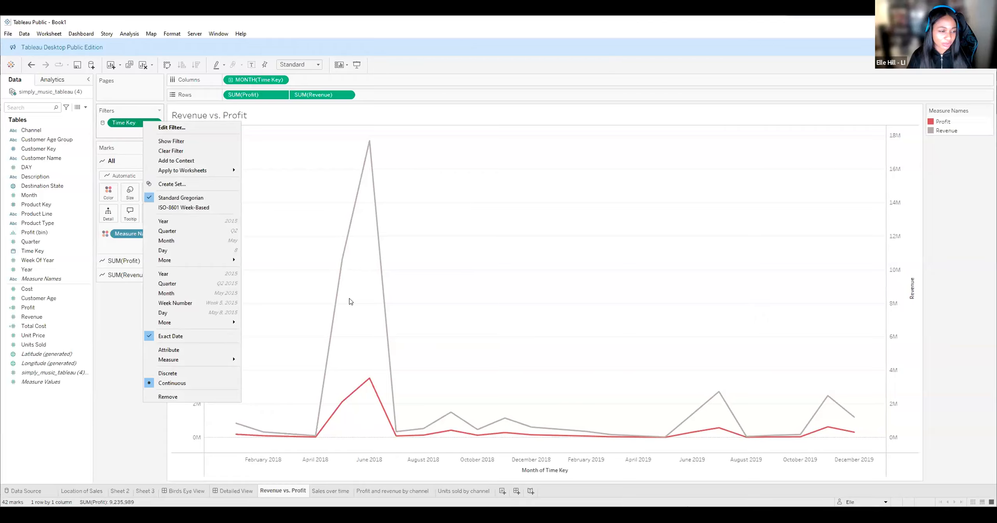
key(Delete)
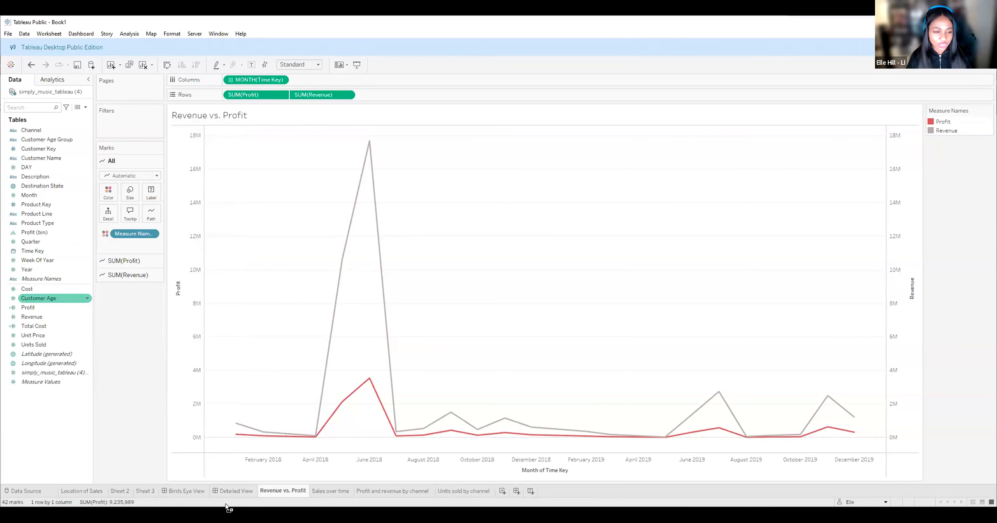
Filter the Revenue vs. Profit sheet by Time Key again, using Range of Dates with the full 1/5/2018 to 12/29/2019 span.
drag(226, 506, 128, 120)
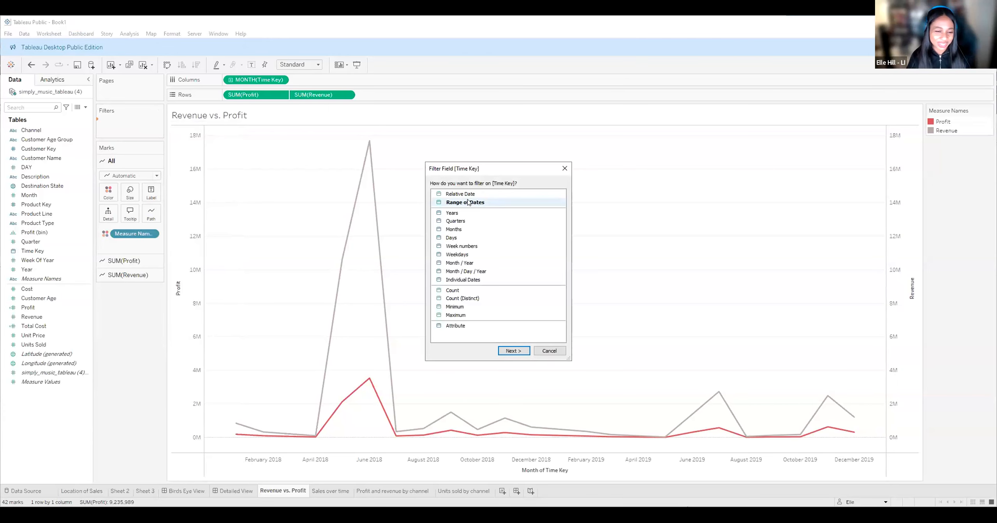
click(485, 203)
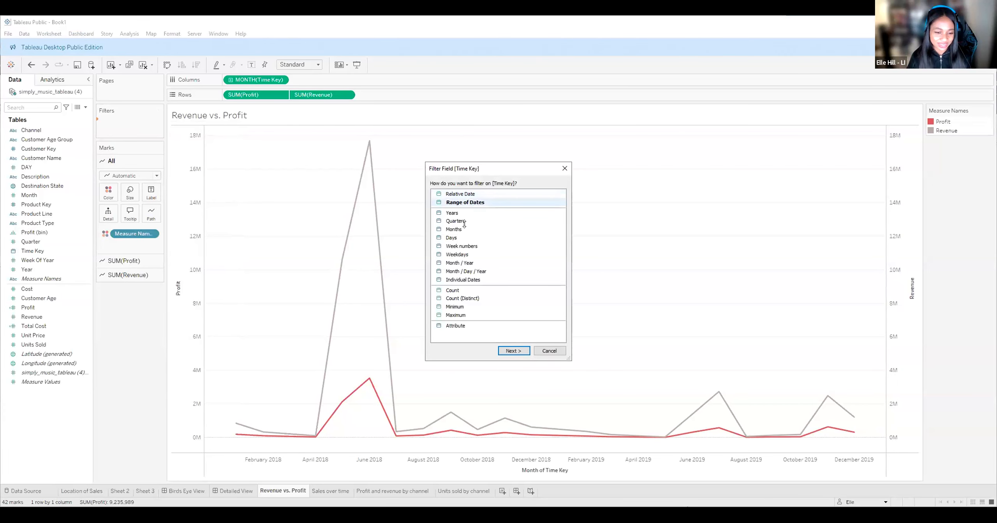
click(514, 350)
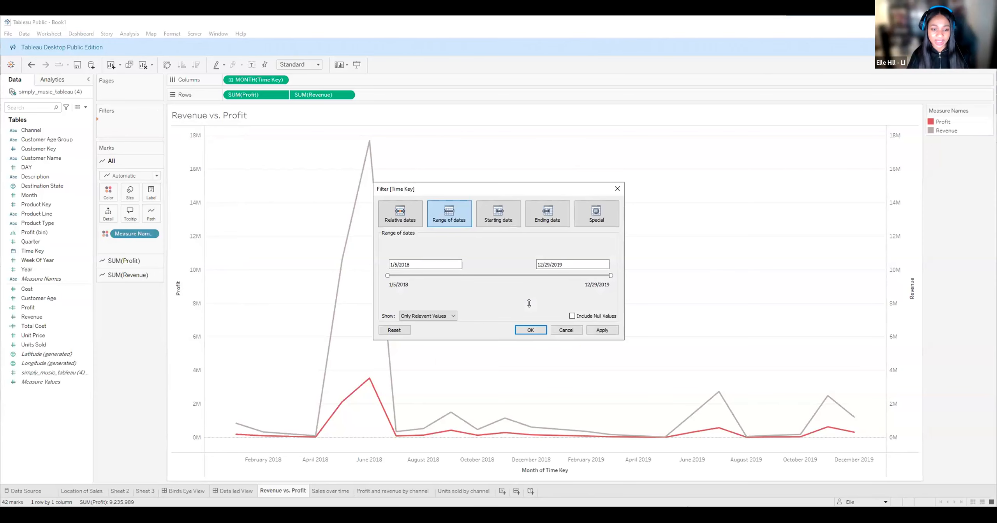
click(529, 329)
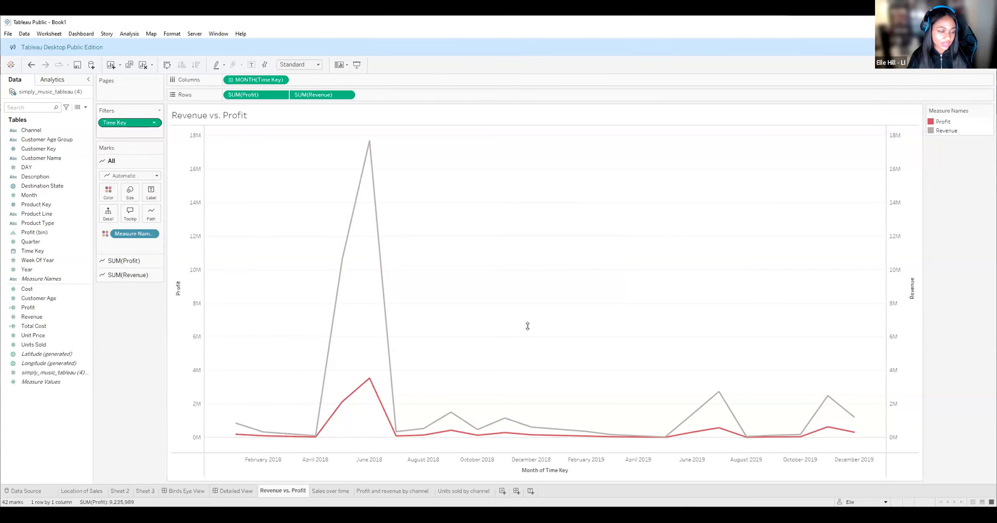
Extend the re-added Time Key filter to every worksheet that uses this data source.
right_click(128, 122)
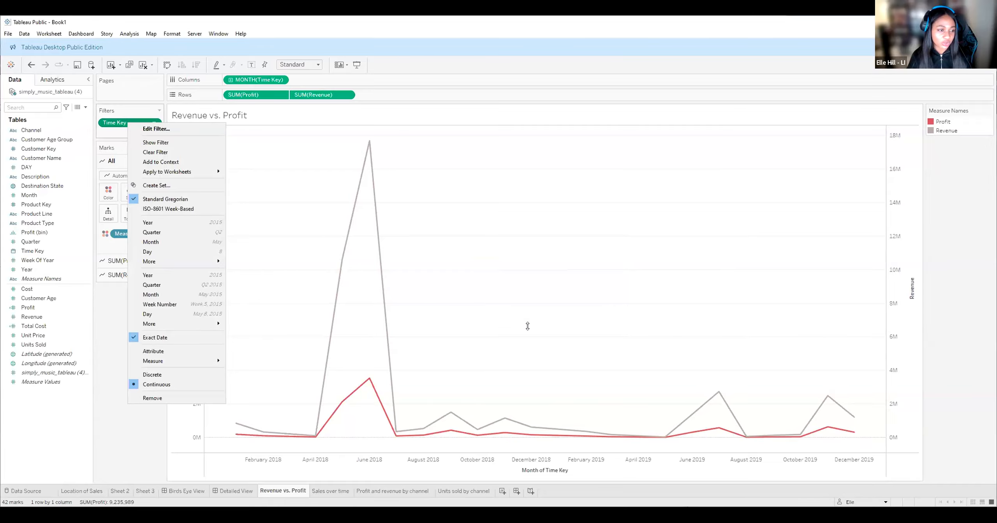
mouse_move(168, 172)
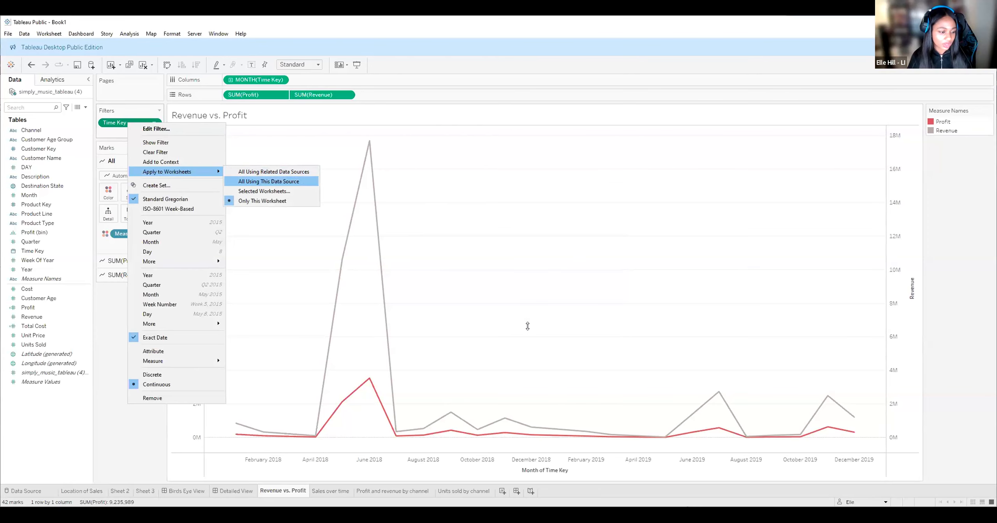
key(Return)
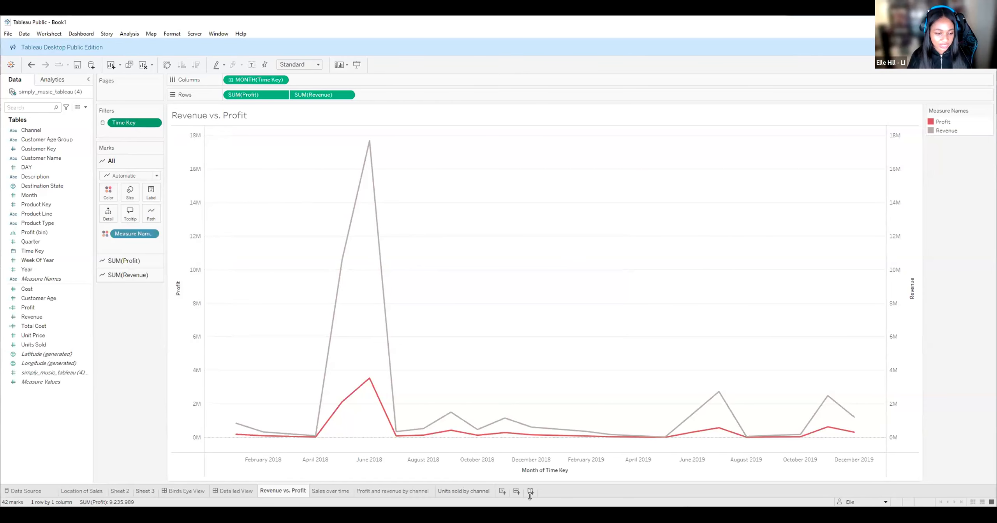
On the Birds Eye View dashboard, replace the Time Key filter card with a new one from Revenue vs. Profit, placed below that chart.
click(187, 490)
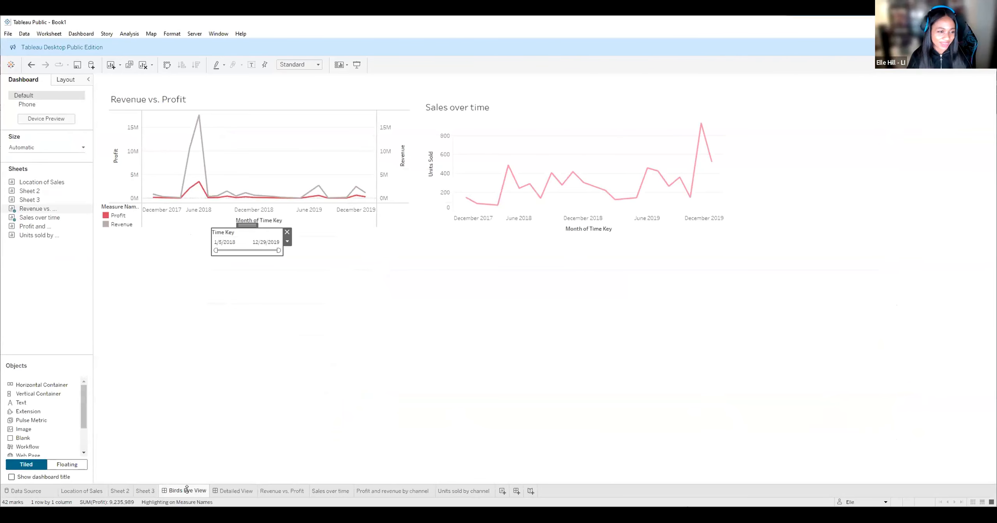
click(357, 90)
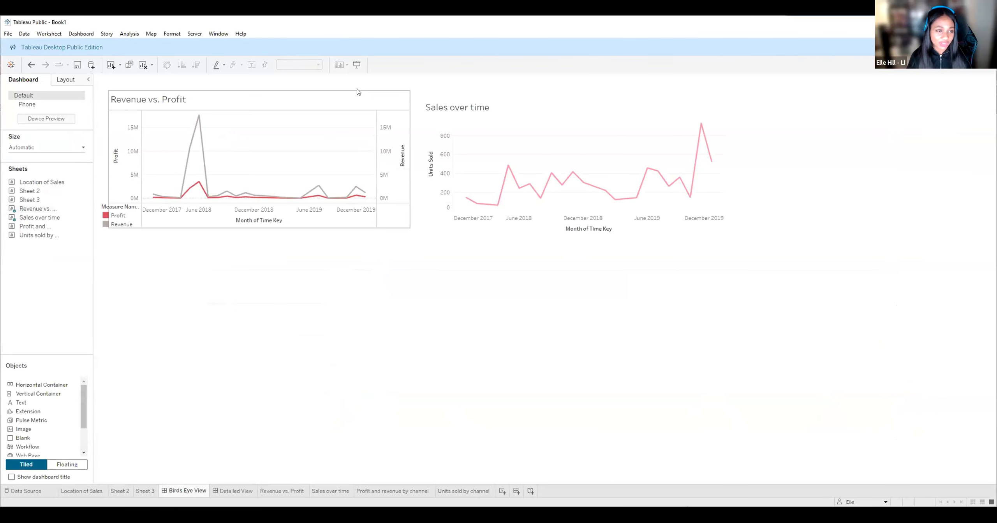
click(357, 92)
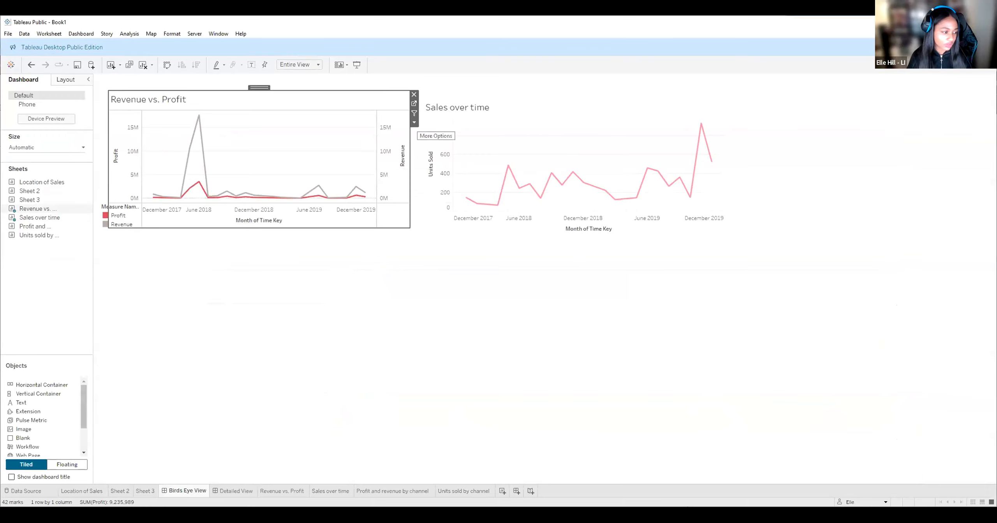
click(414, 124)
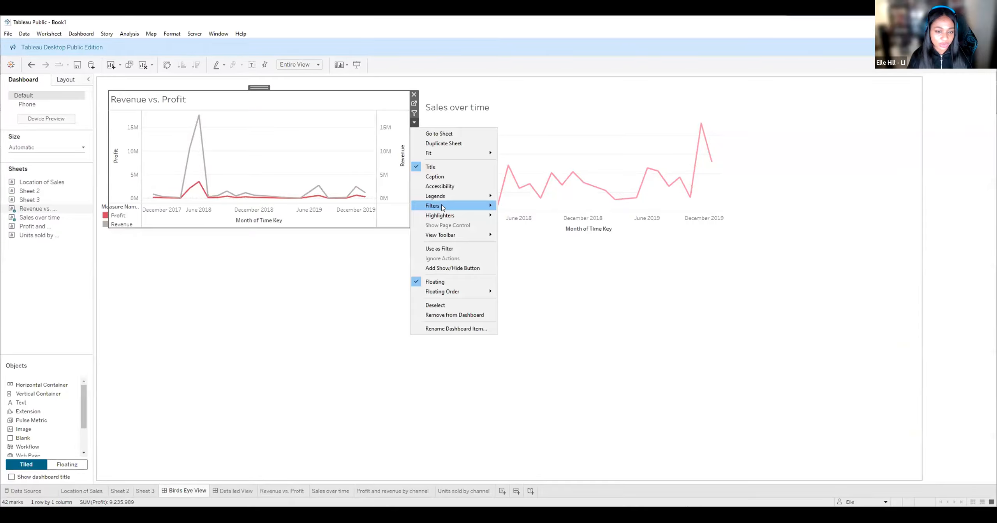
mouse_move(443, 207)
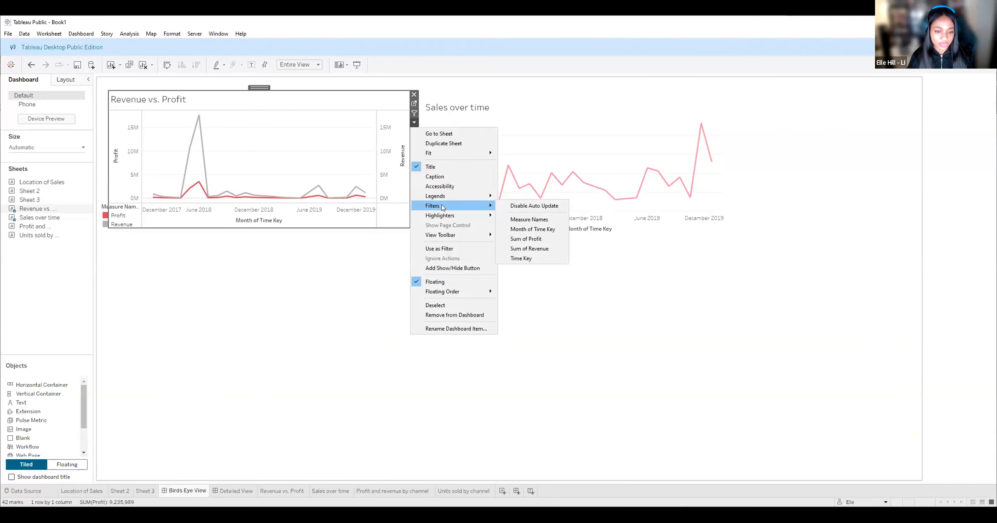
click(535, 258)
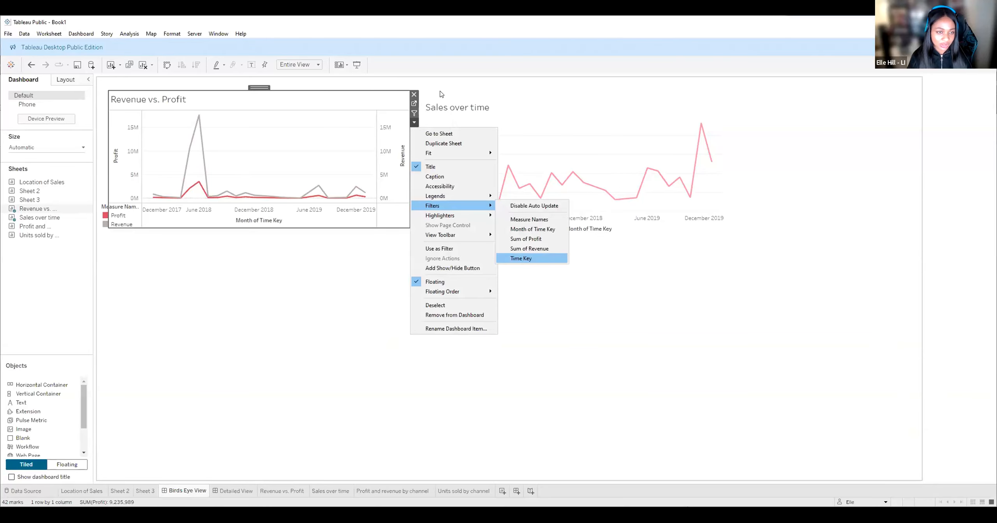
drag(447, 86, 324, 206)
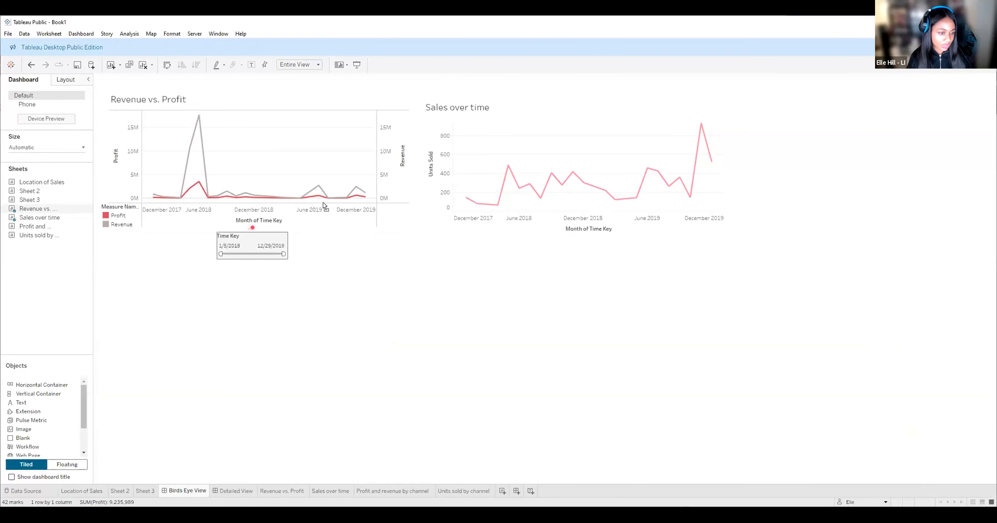
Test the Time Key slider with start dates 10/14/2019 and 4/22/2018, and restore the full range from 1/5/2018 to 12/29/2019.
drag(215, 253, 287, 253)
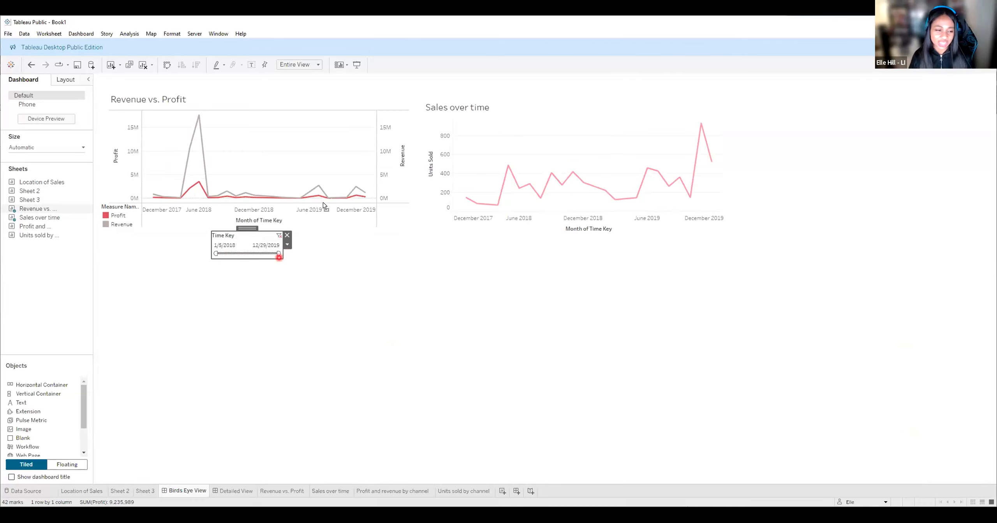
drag(215, 255, 271, 253)
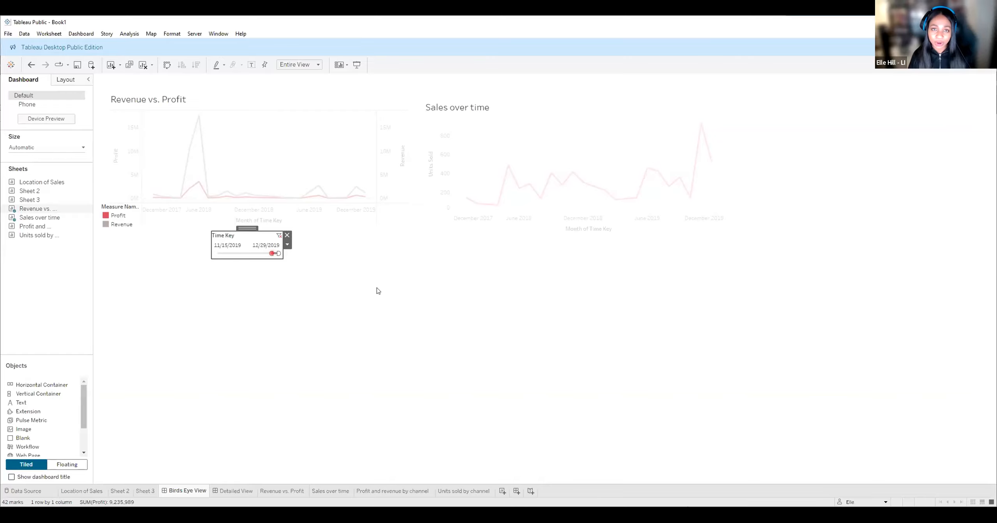
click(553, 355)
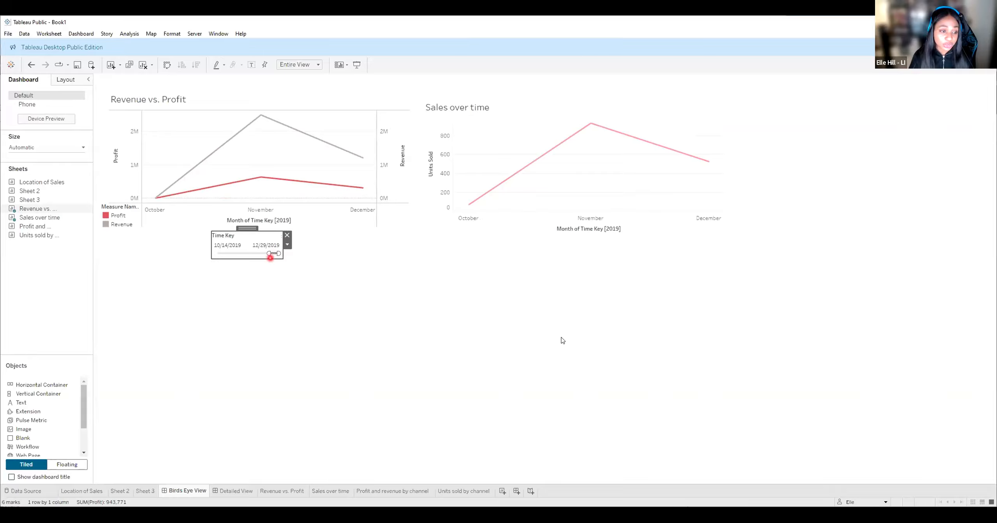
drag(269, 254, 225, 253)
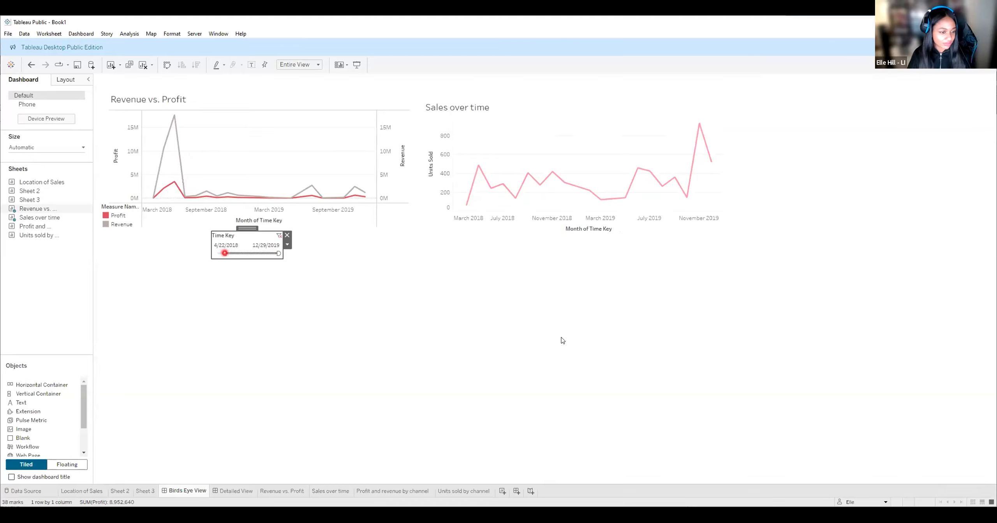
drag(221, 254, 216, 253)
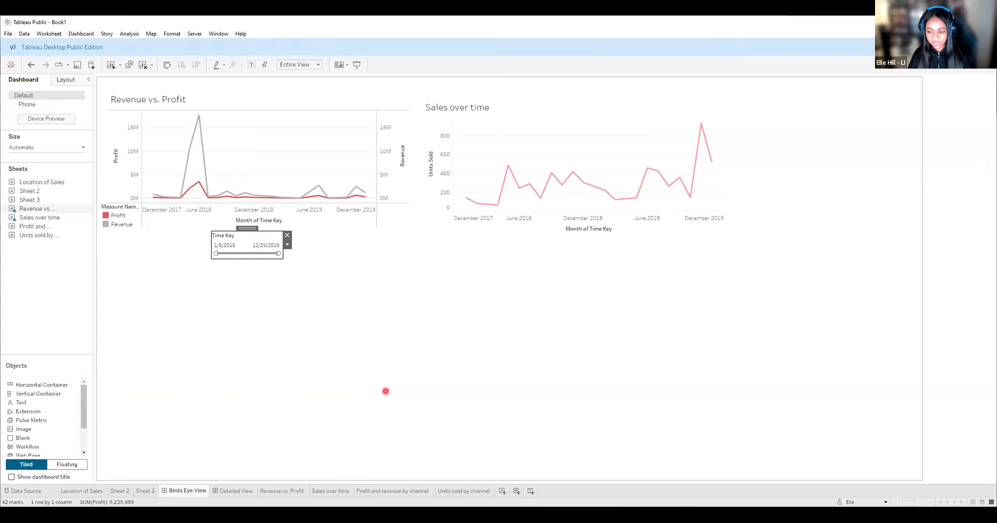
click(402, 390)
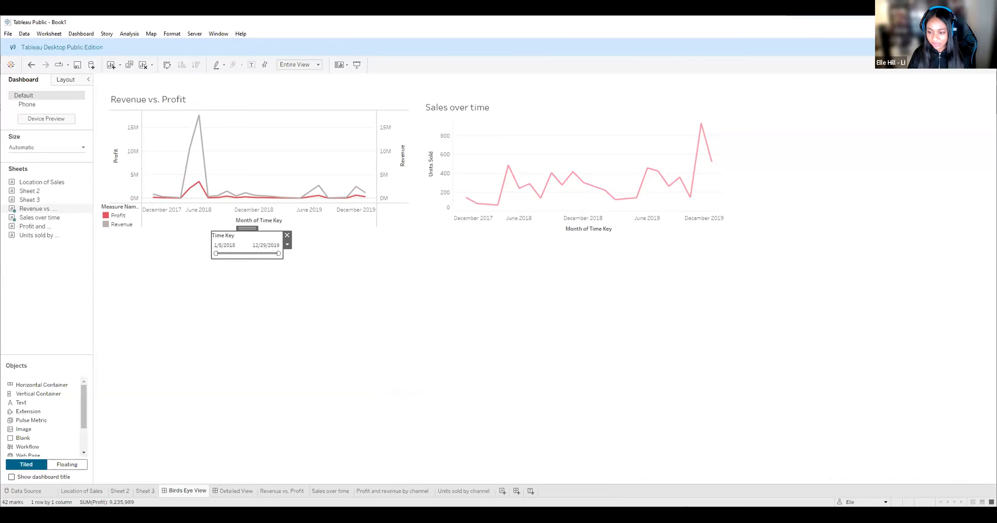
click(385, 408)
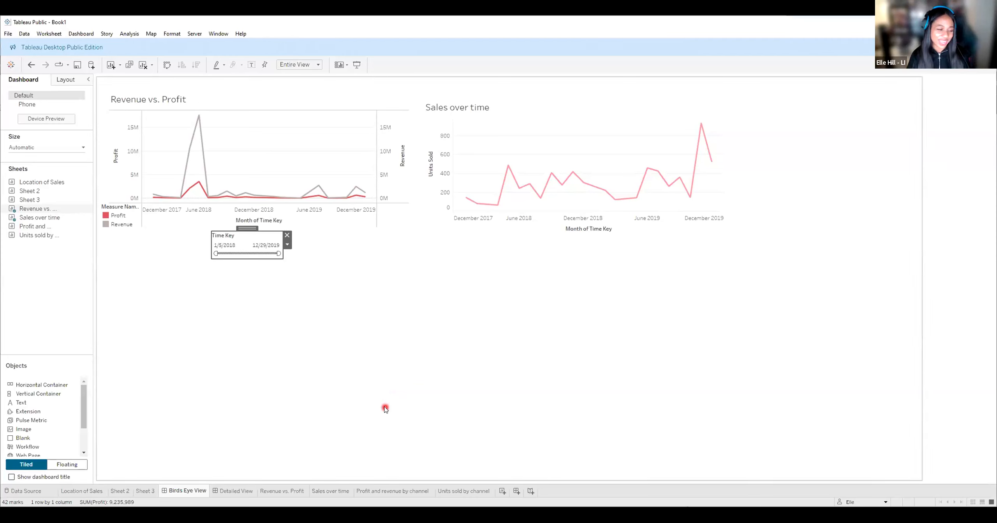
click(255, 425)
click(282, 358)
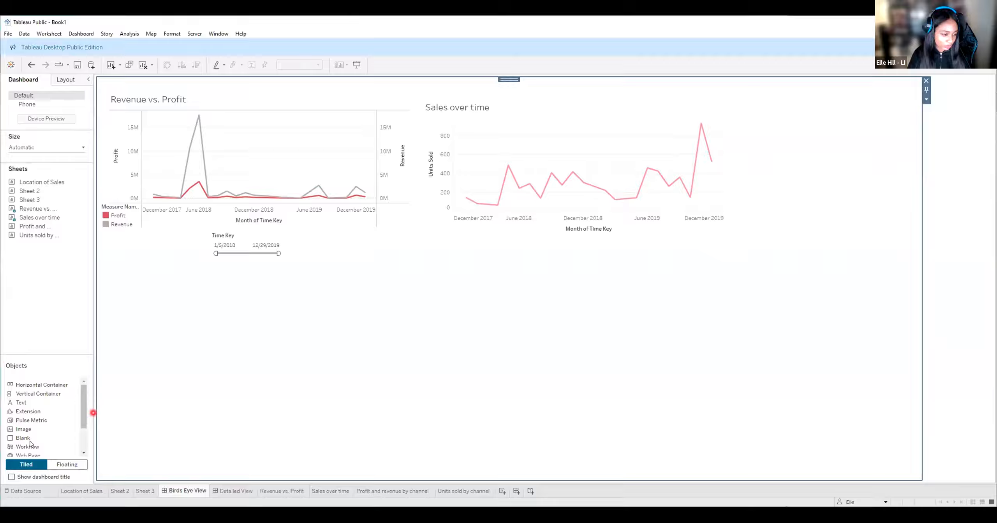
Add an image object to the dashboard using the file logo_sm.jpg from the Downloads folder.
click(25, 429)
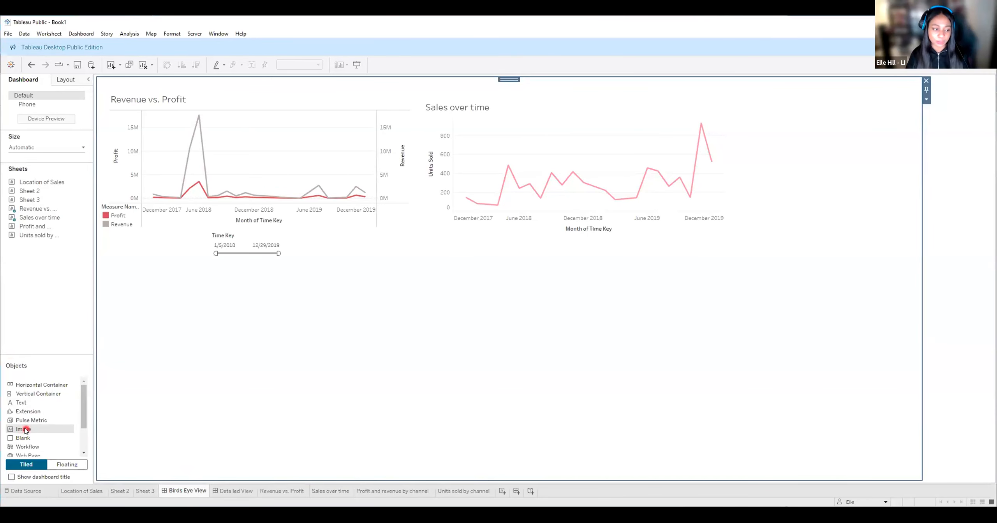
mouse_move(26, 430)
mouse_down()
mouse_move(251, 419)
mouse_move(420, 364)
mouse_move(370, 317)
mouse_up()
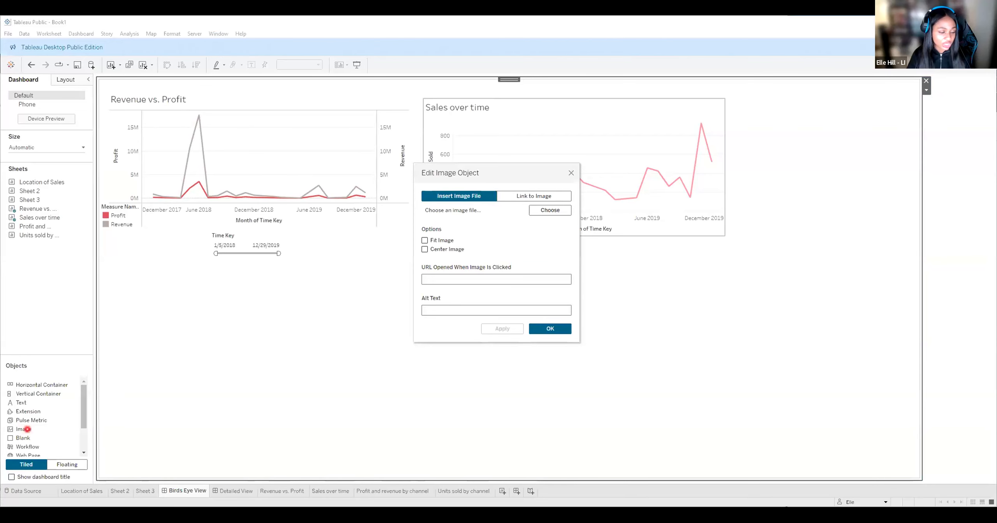
click(550, 210)
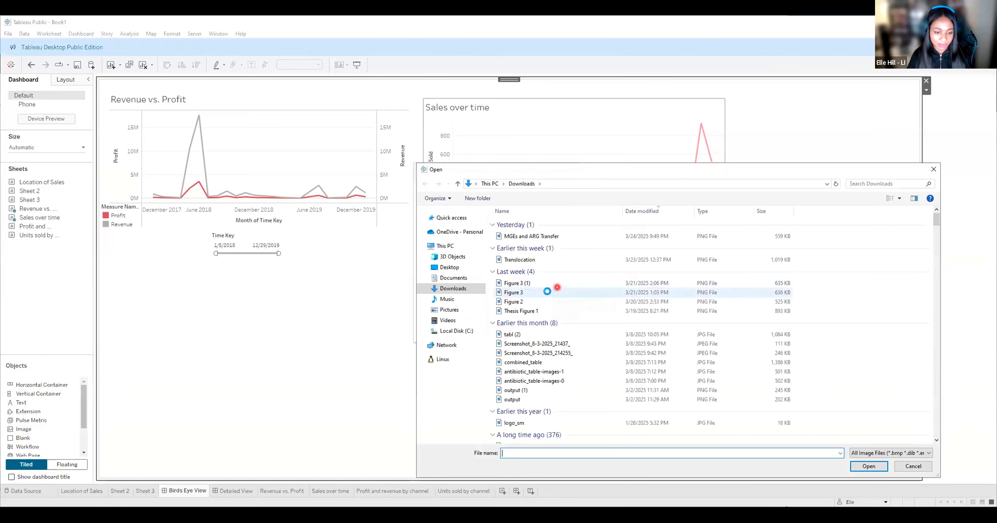
scroll(529, 313, down, 4)
click(517, 313)
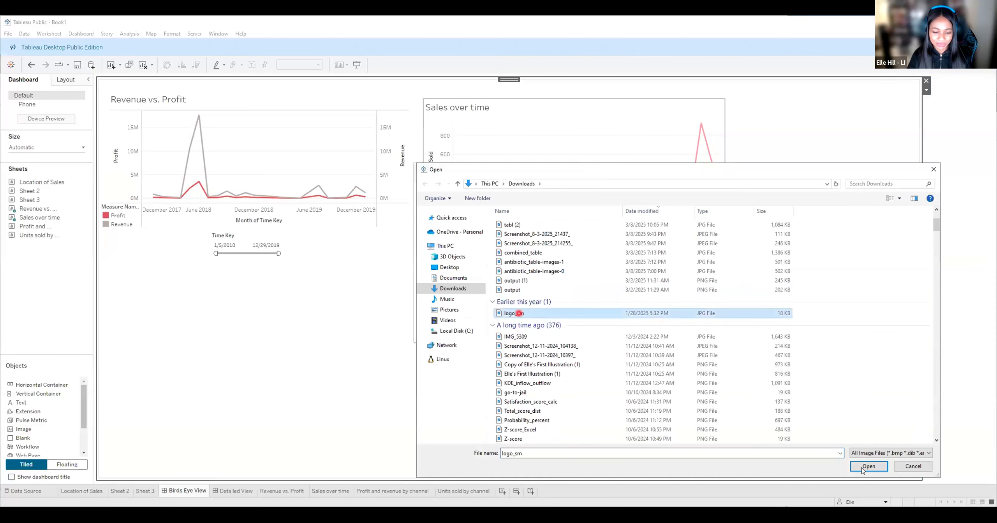
click(863, 467)
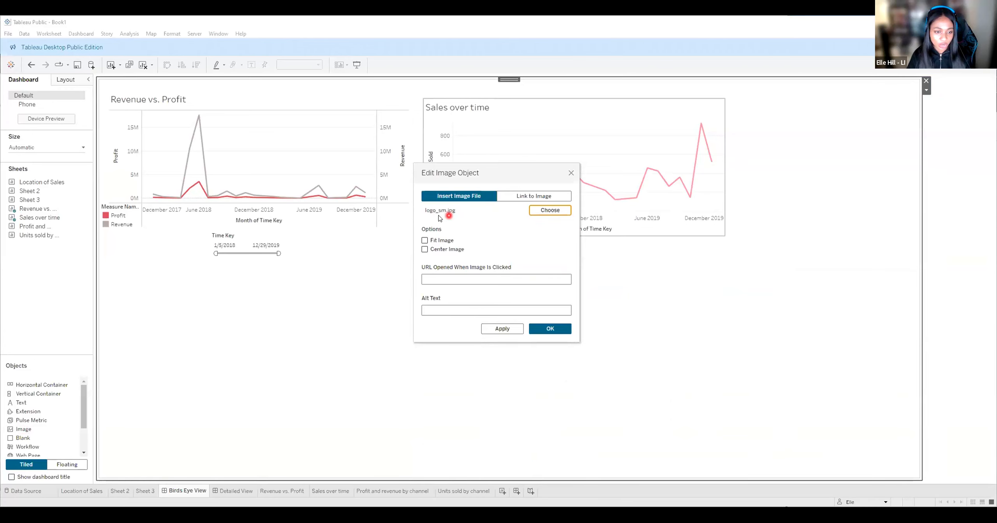
click(557, 331)
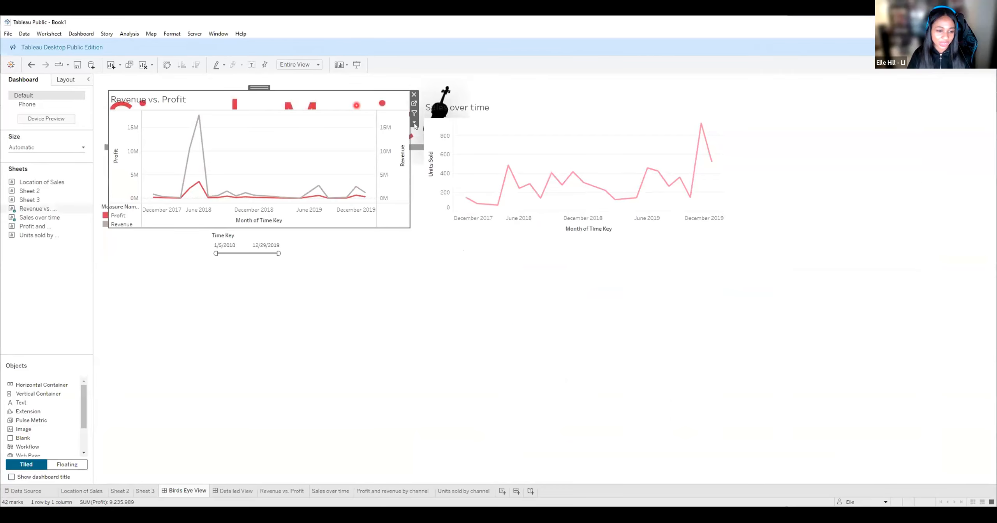
Move the Revenue vs. Profit chart down clear of the Simply Music logo, and make the logo image a floating object.
click(415, 124)
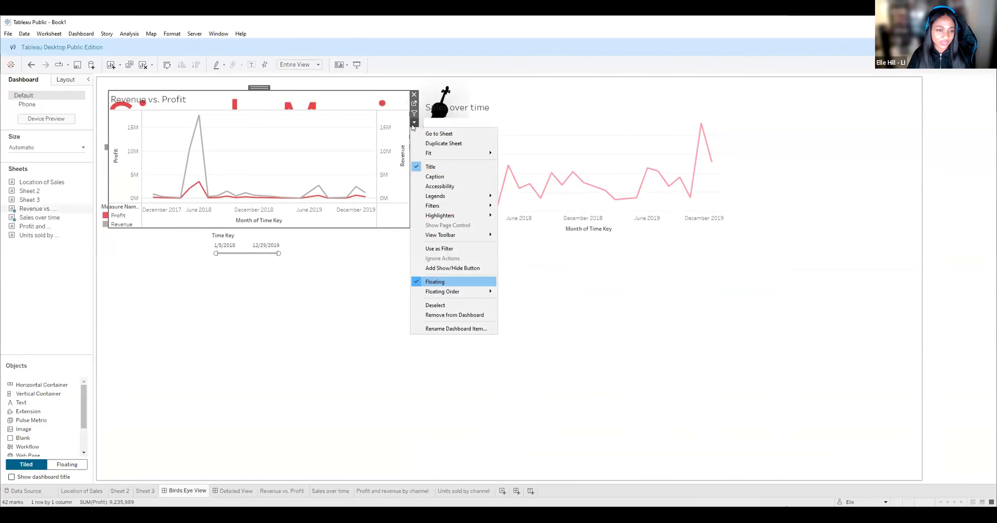
click(326, 114)
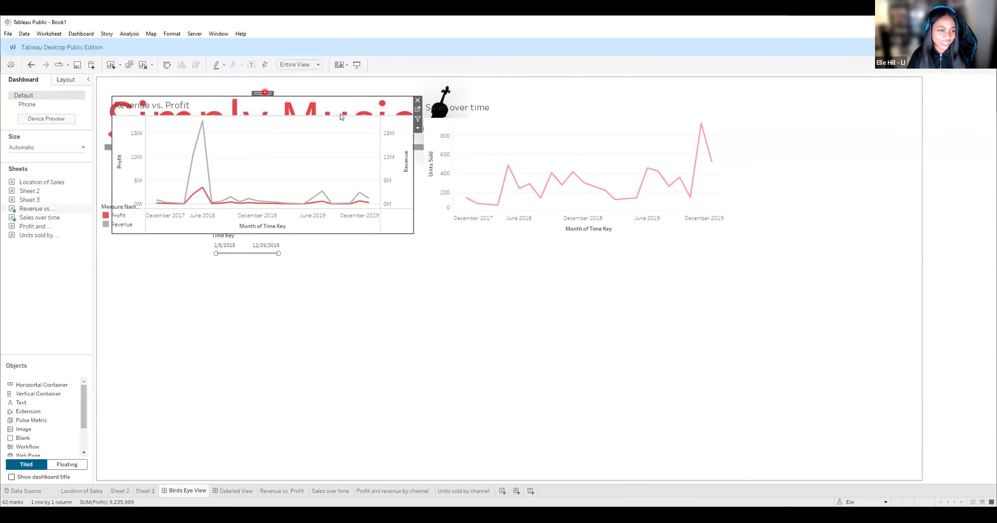
click(340, 116)
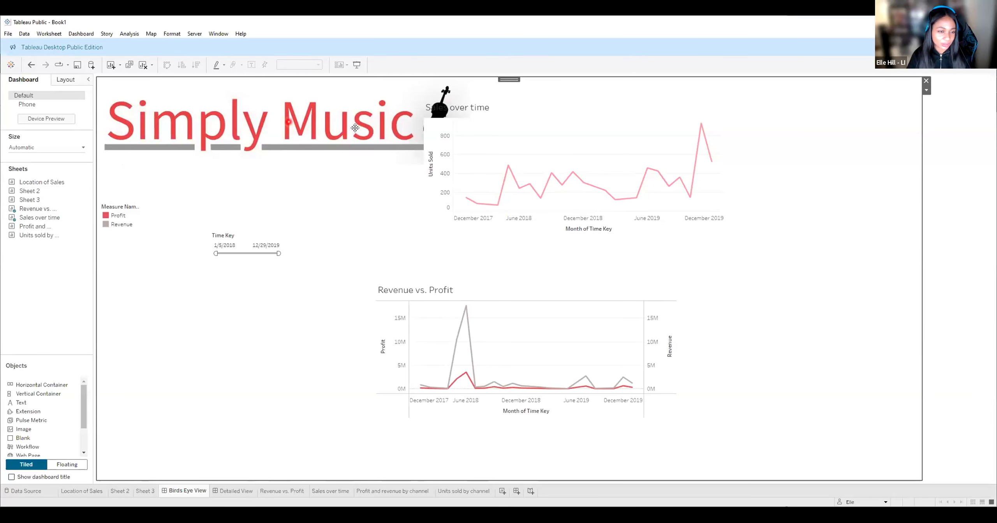
right_click(348, 128)
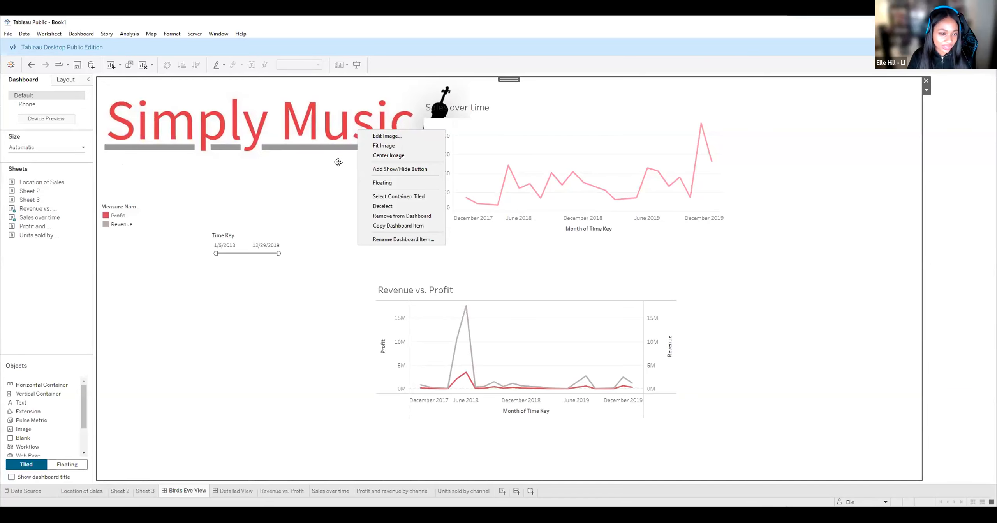
click(386, 179)
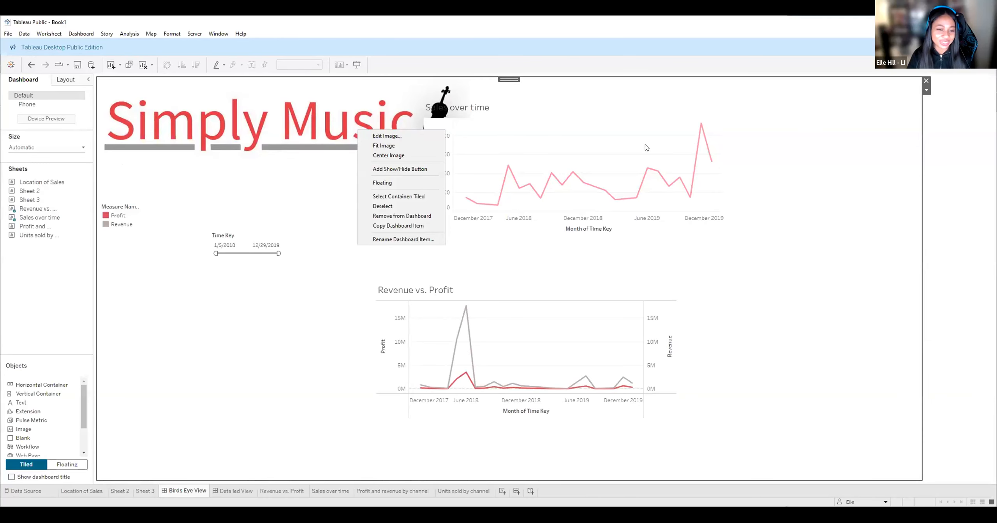
Move the Revenue vs. Profit chart back to the dashboard's upper-left area, above the Time Key filter card.
click(523, 277)
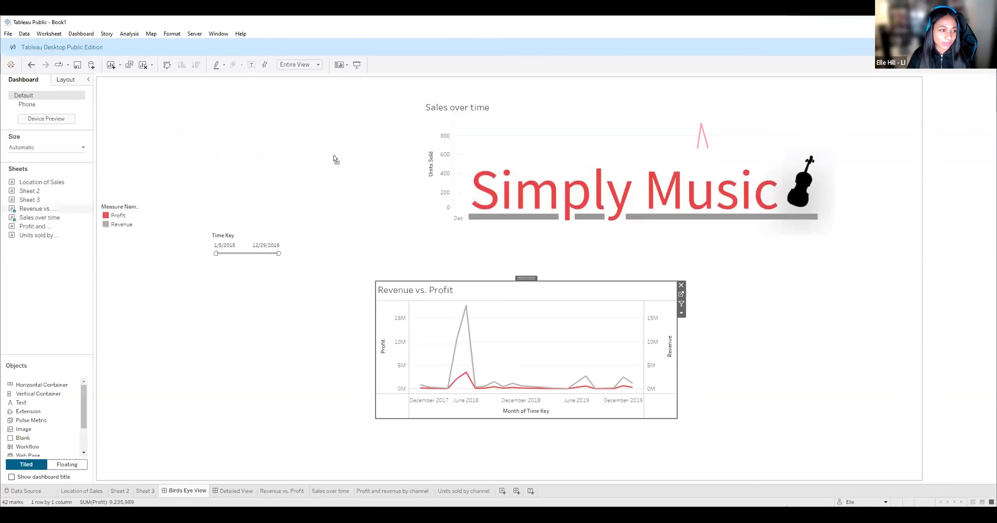
key(Delete)
key(ctrl+z)
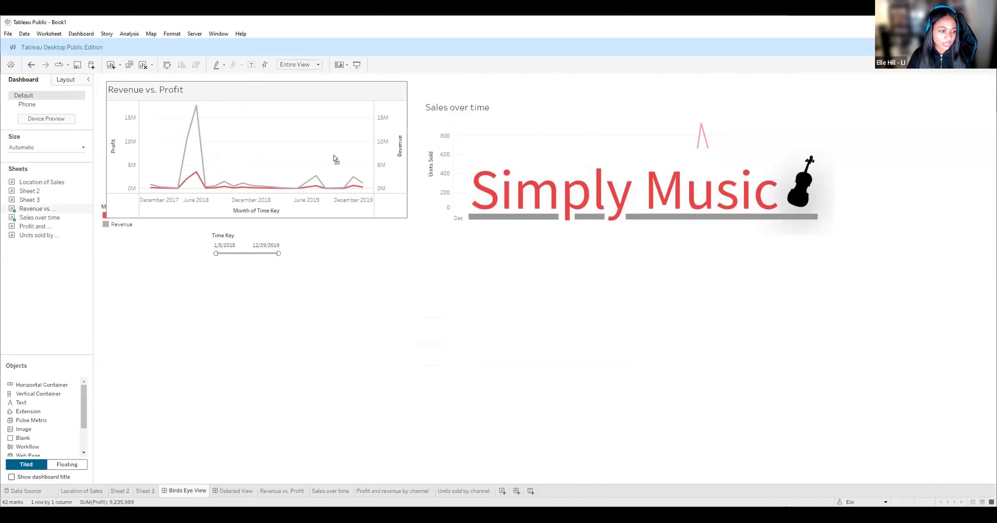
key(ctrl+z)
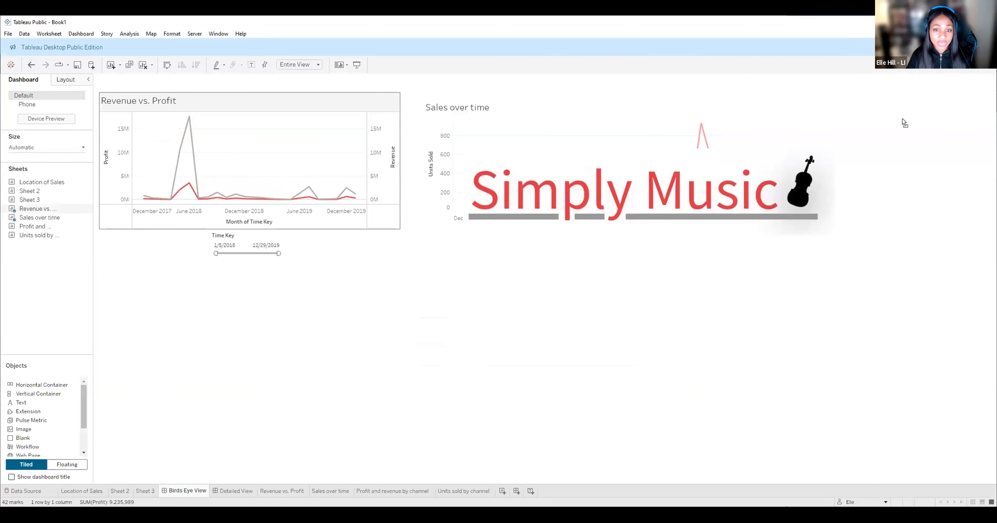
Shrink the Simply Music logo and place it in the dashboard's upper-right corner.
drag(466, 149, 565, 168)
drag(699, 165, 846, 72)
drag(711, 80, 766, 93)
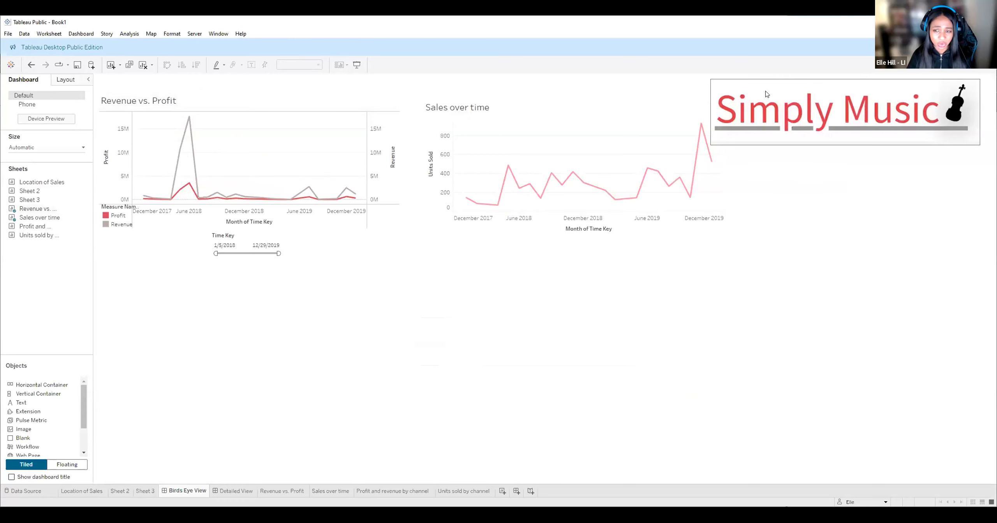
drag(874, 88, 895, 70)
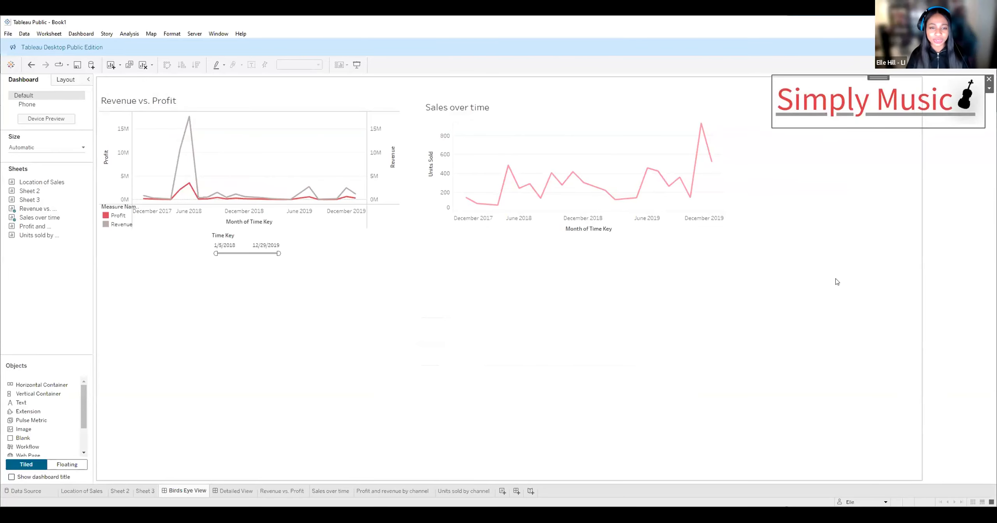
Move the Sales over time chart to the right side of the dashboard, just below the Simply Music logo.
click(626, 138)
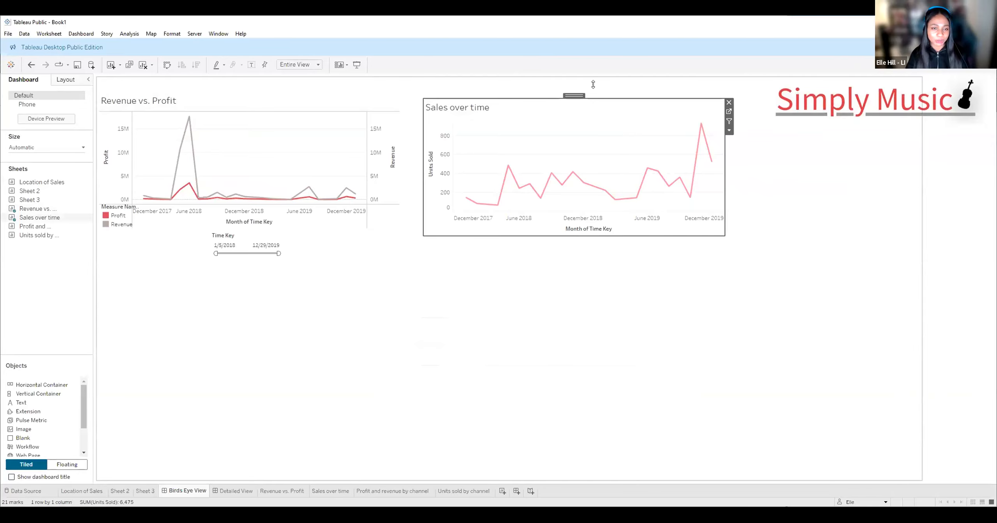
drag(772, 132, 776, 132)
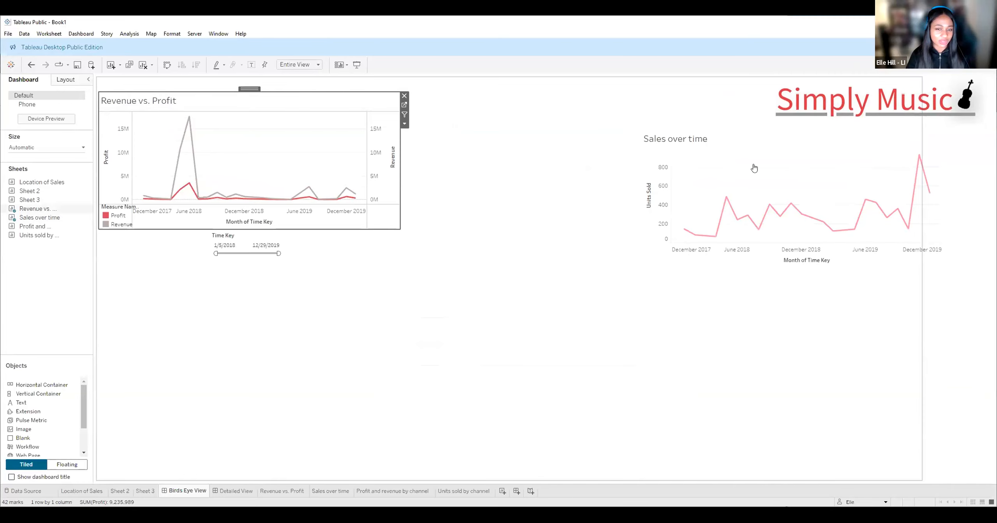
click(790, 128)
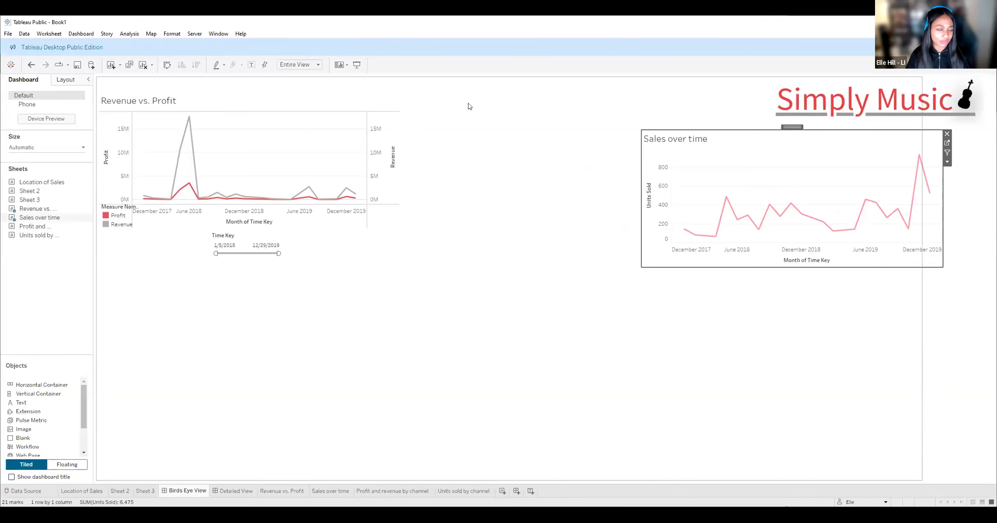
Move the Revenue vs. Profit chart down and to the right, with its color legend and the Time Key filter arranged along its lower edge.
click(247, 236)
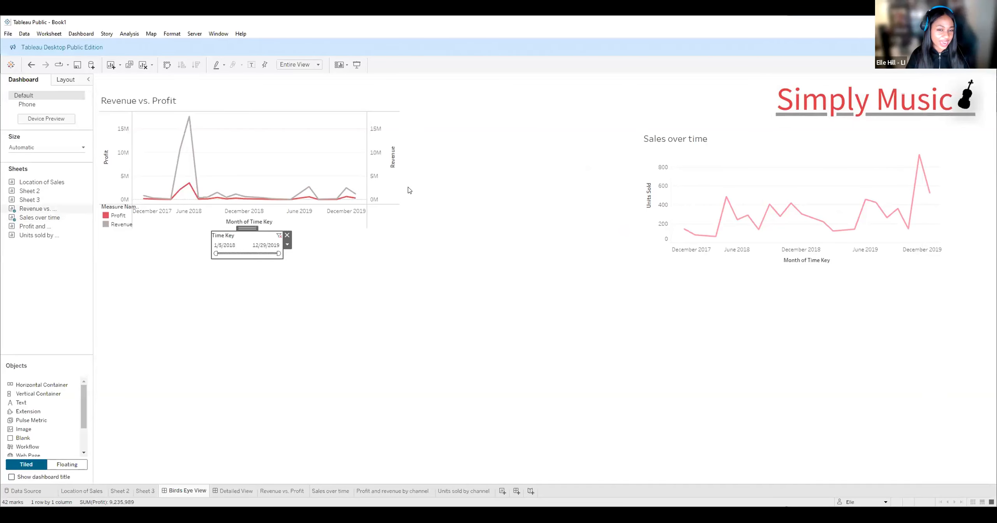
drag(247, 228, 257, 313)
click(242, 100)
drag(242, 89, 324, 142)
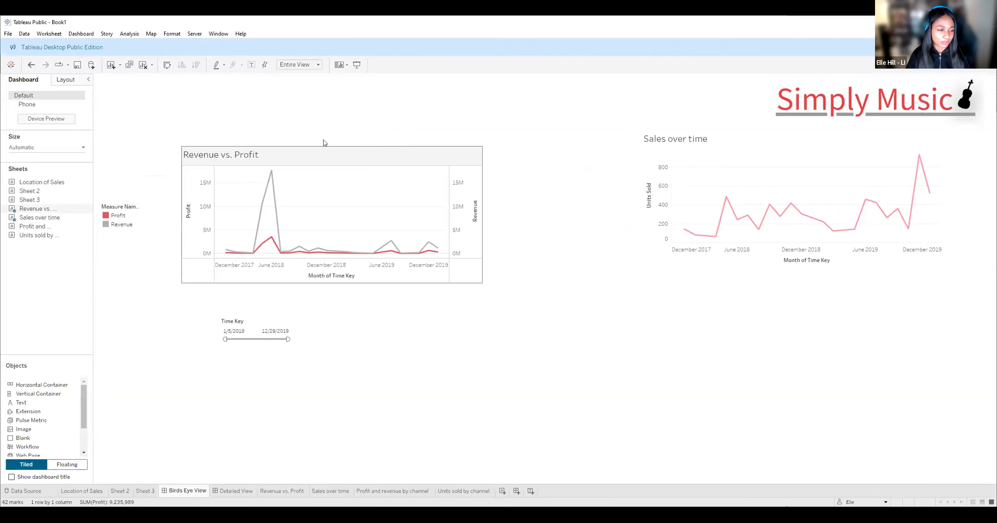
drag(121, 199, 190, 253)
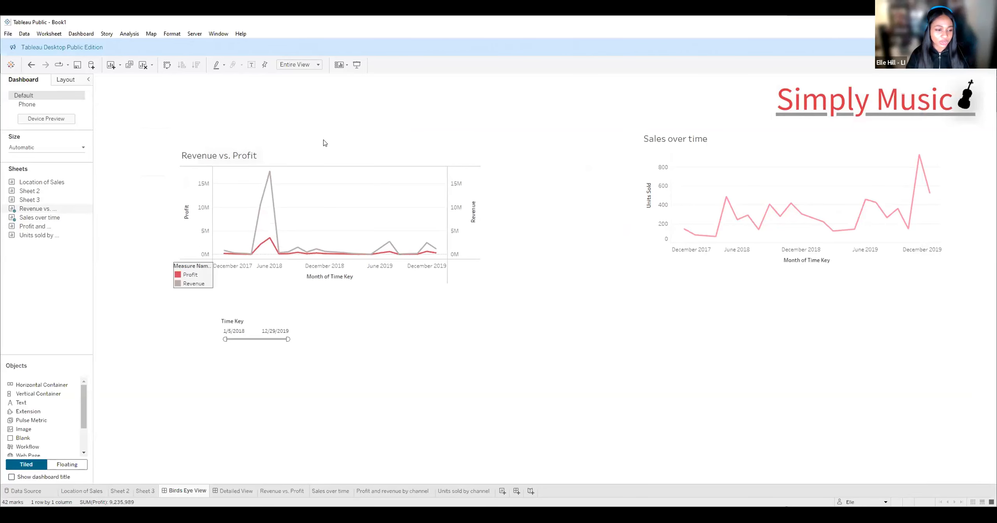
drag(264, 317, 358, 293)
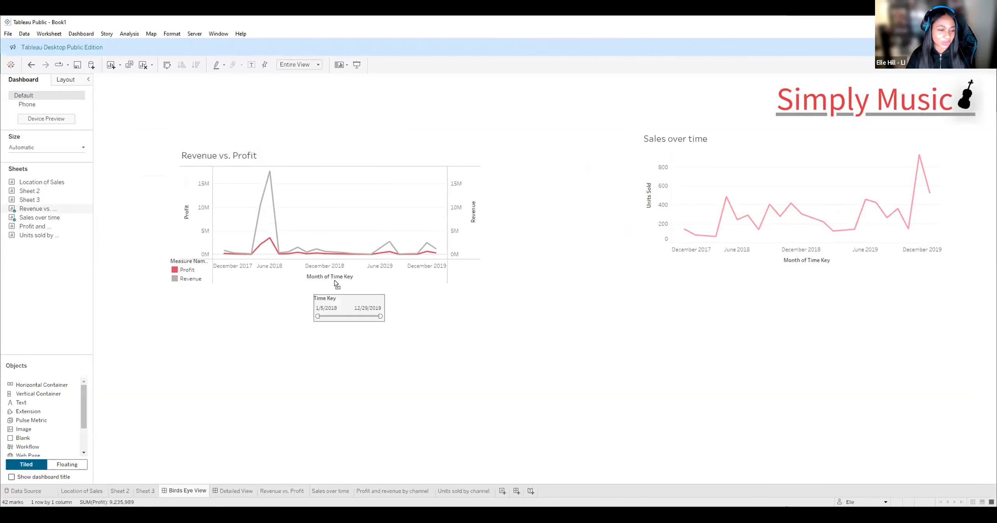
click(557, 352)
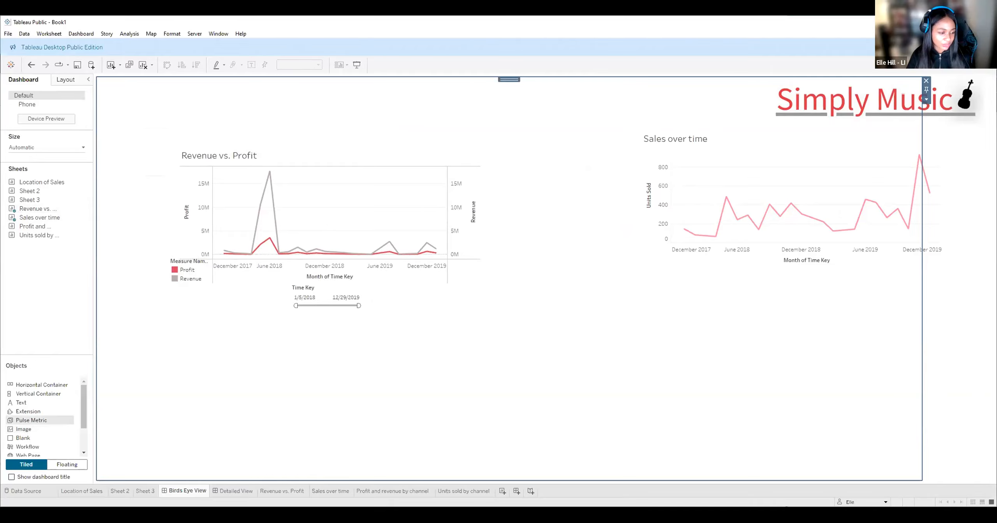
Add a tiled image object to the dashboard and leave it without an image file.
click(42, 461)
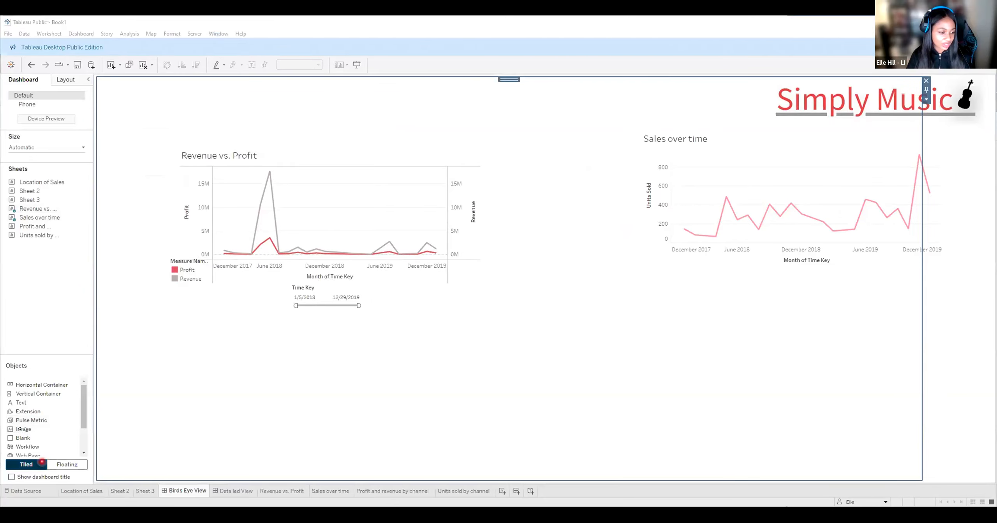
drag(21, 429, 307, 412)
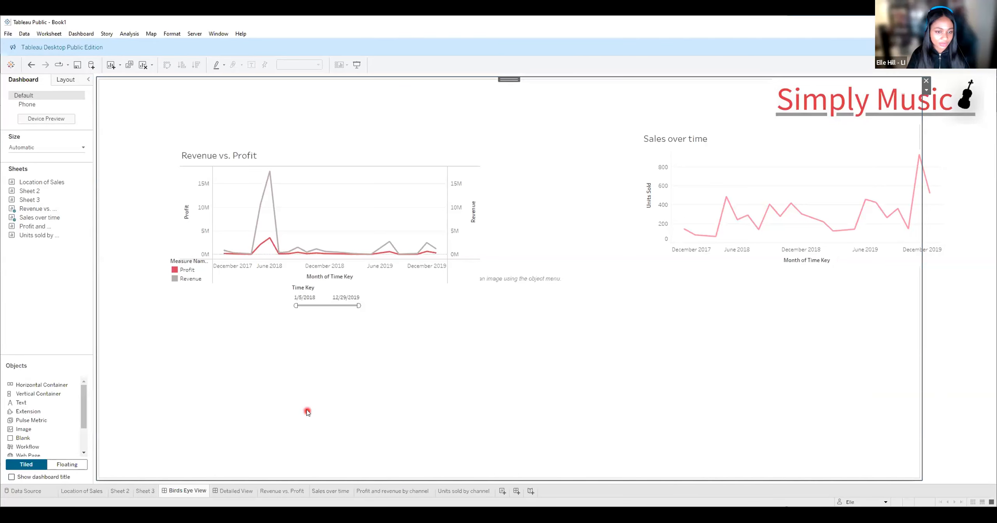
click(539, 210)
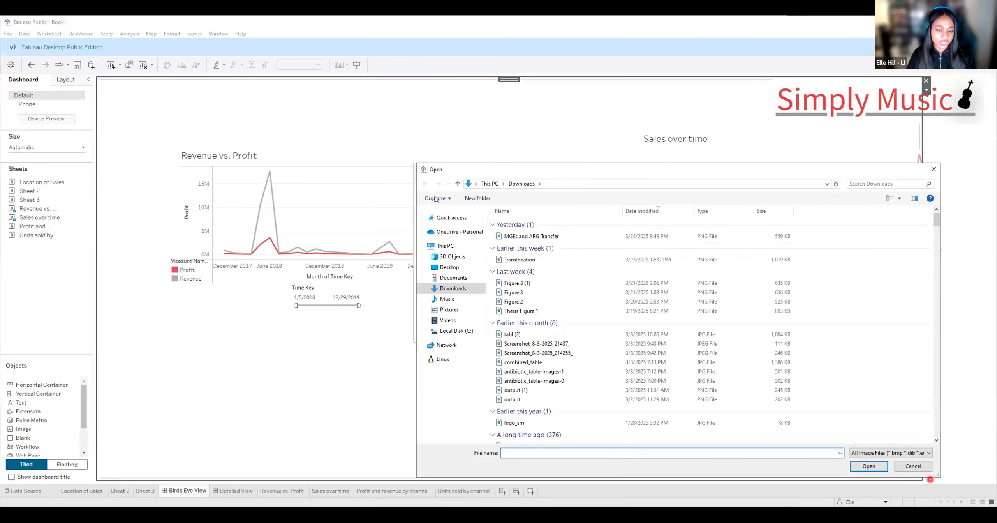
key(Escape)
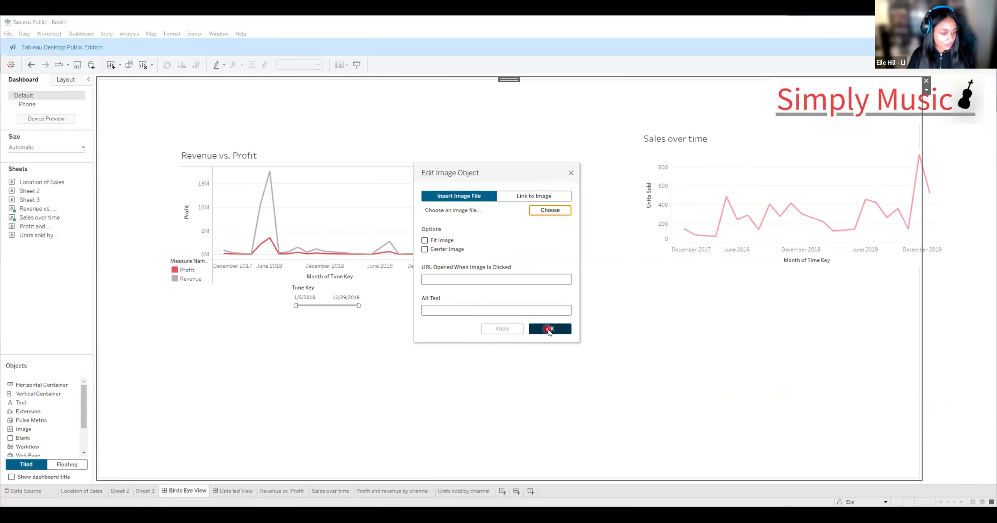
Reposition the Time Key filter centered directly beneath the Revenue vs. Profit chart's Month of Time Key axis label.
click(330, 296)
drag(330, 277, 343, 283)
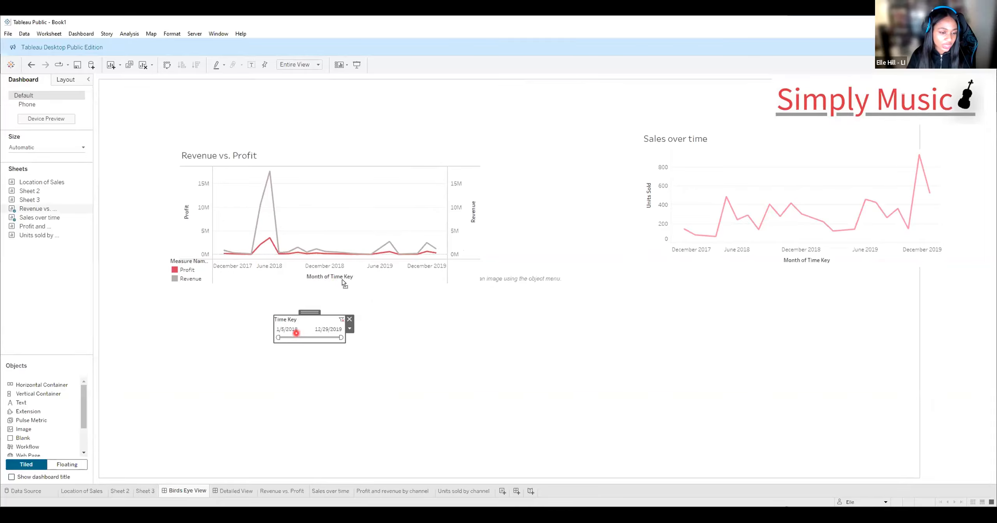
click(357, 312)
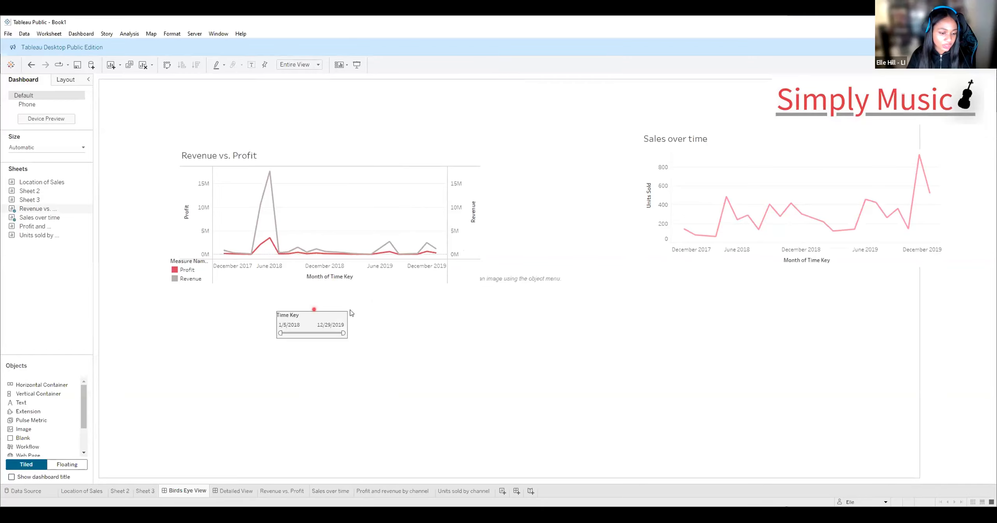
right_click(351, 313)
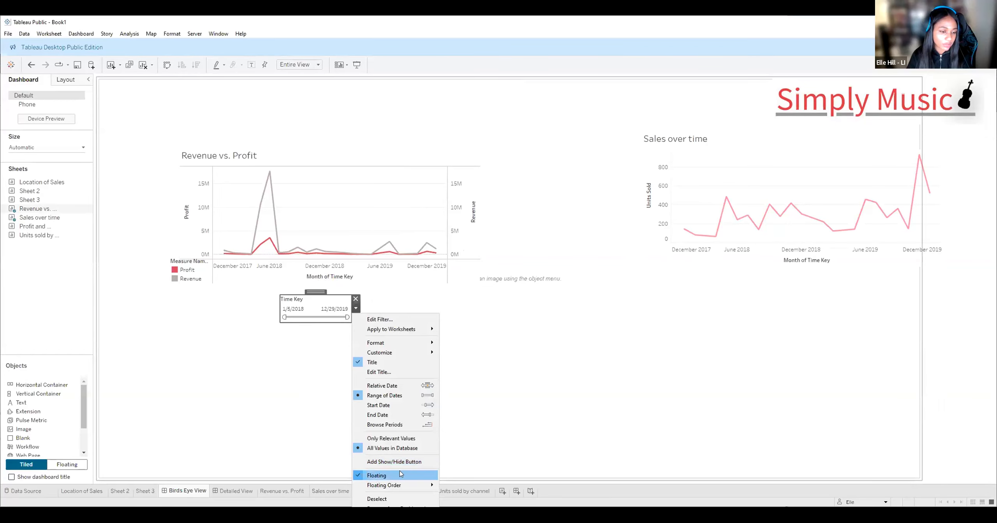
click(377, 474)
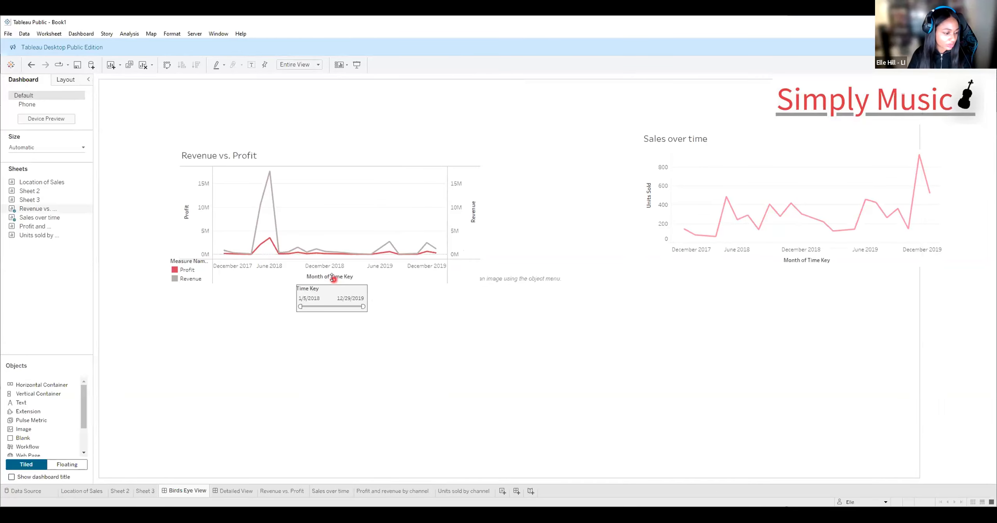
click(356, 348)
click(389, 374)
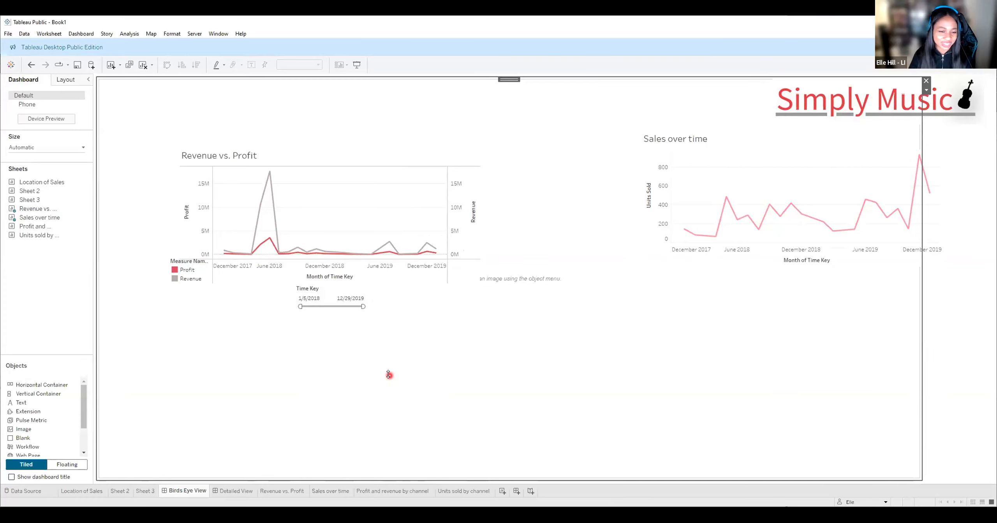
click(344, 167)
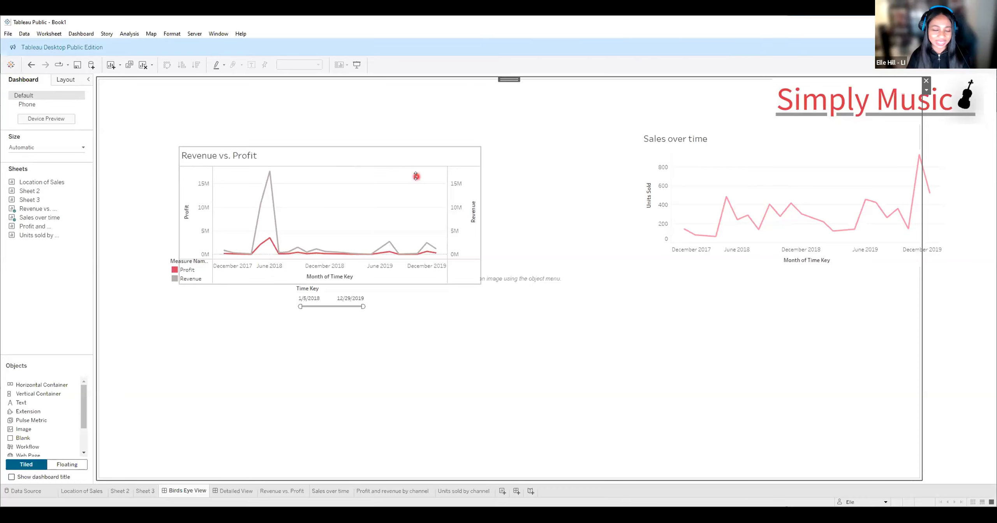
click(331, 418)
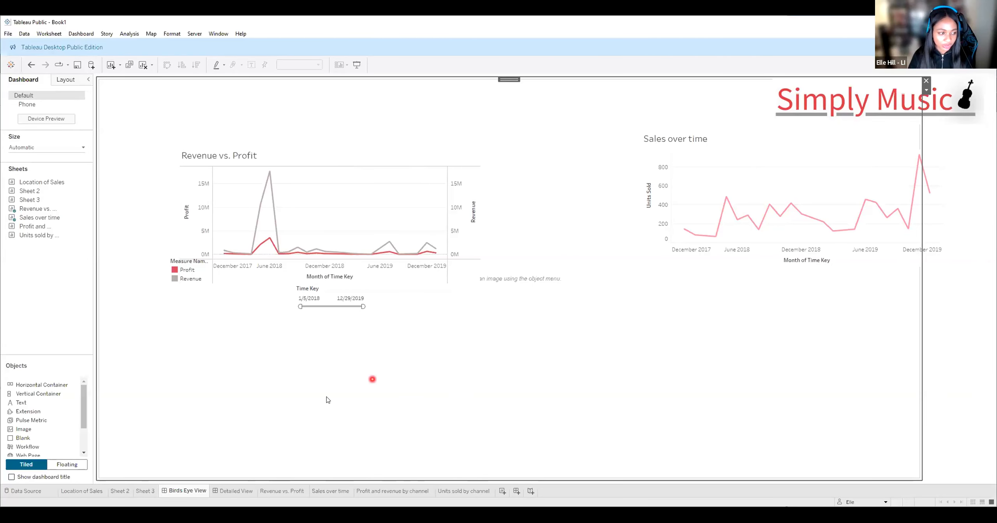
Replace the Time Key filter on the Revenue vs. Profit worksheet with a new range-of-dates filter covering 1/5/2018 to 12/29/2019.
click(426, 492)
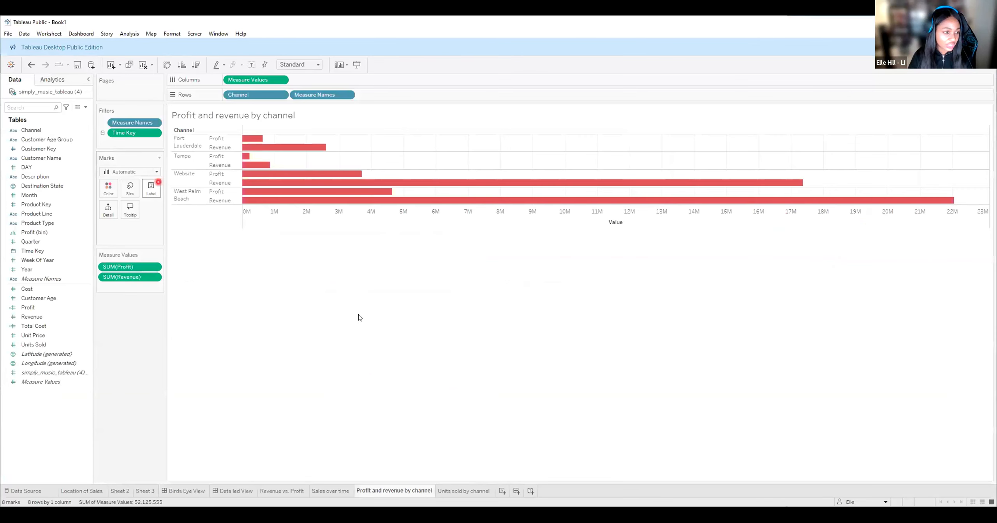
click(293, 490)
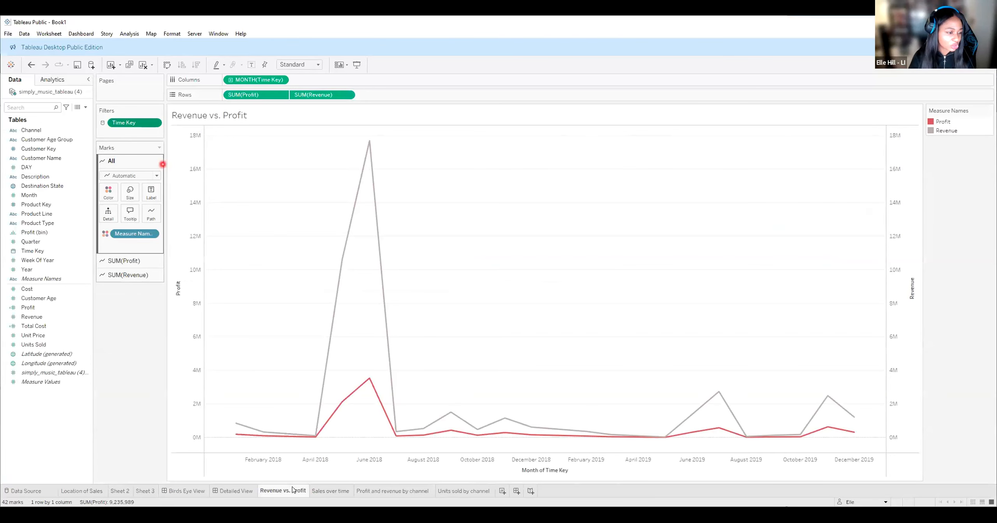
click(40, 326)
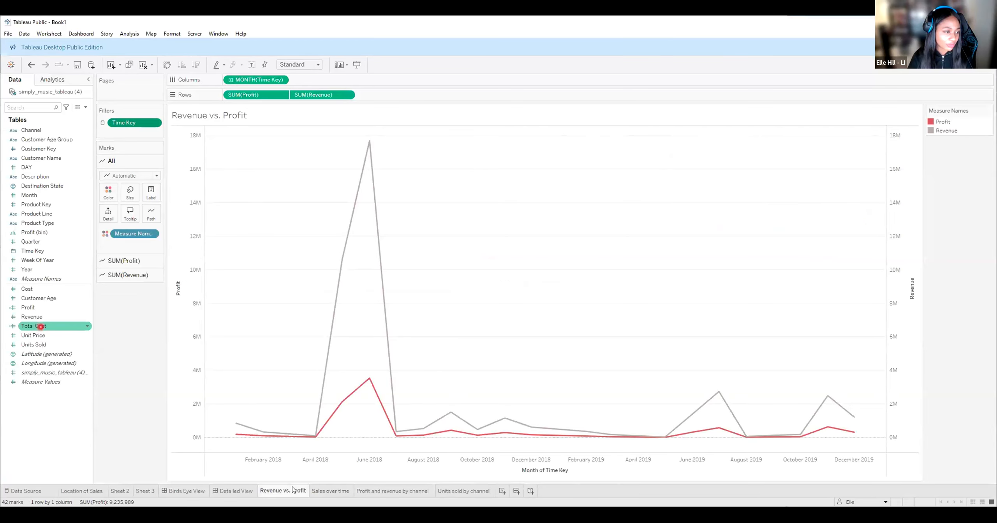
click(86, 288)
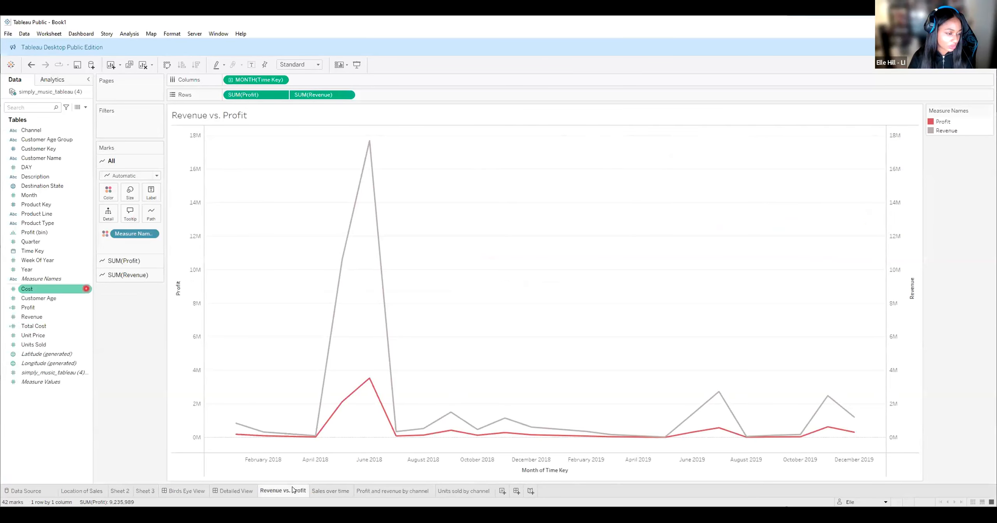
click(42, 251)
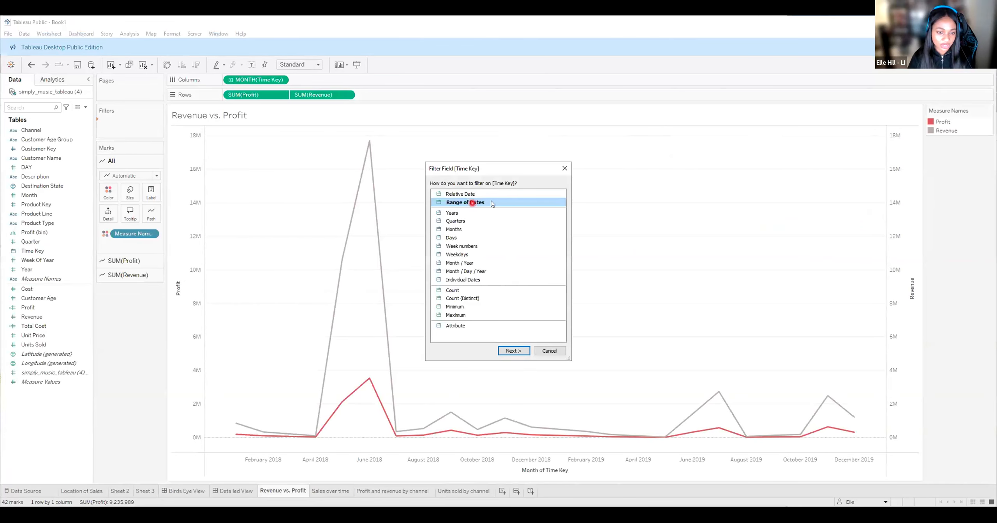
click(514, 350)
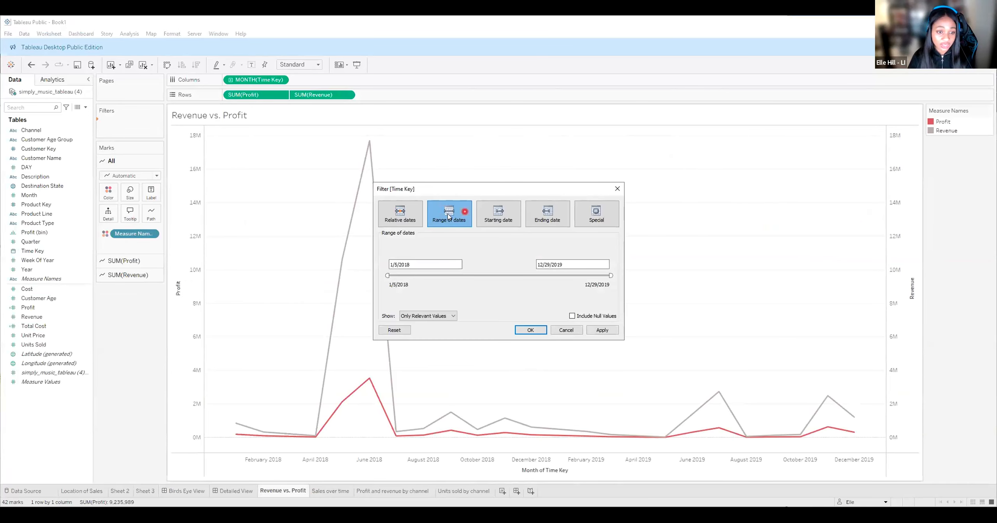
click(530, 330)
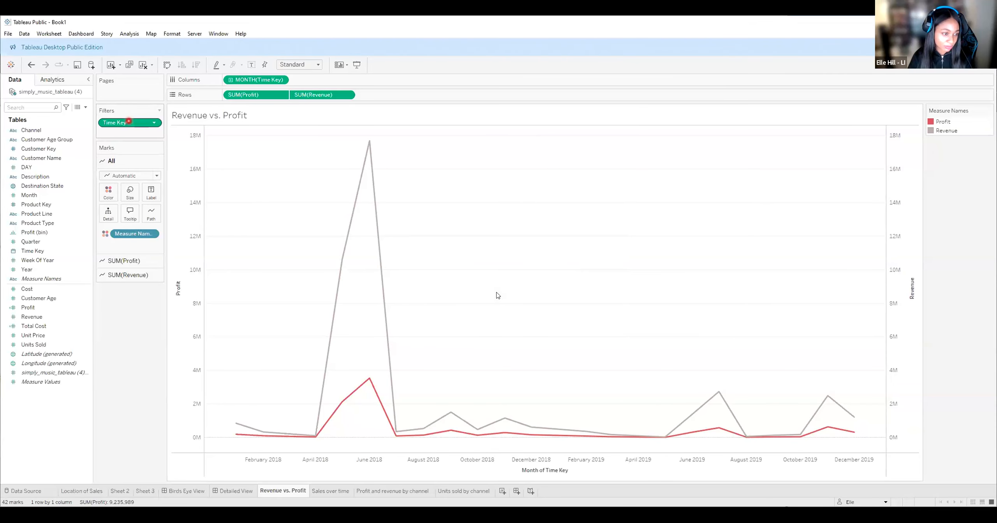
Review the Time Key filter's worksheet scope options and the filters available for the Revenue vs. Profit chart on the Birds Eye View dashboard.
right_click(142, 122)
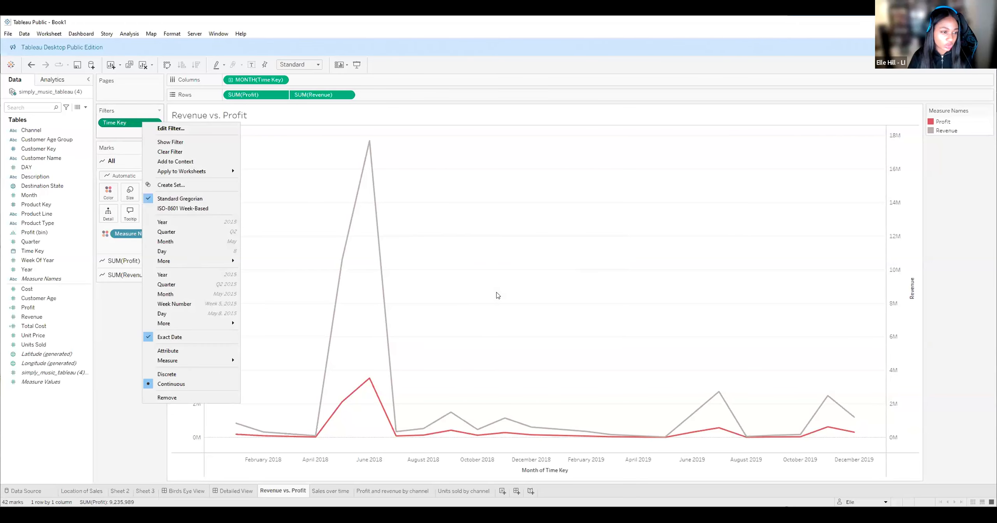
key(Right)
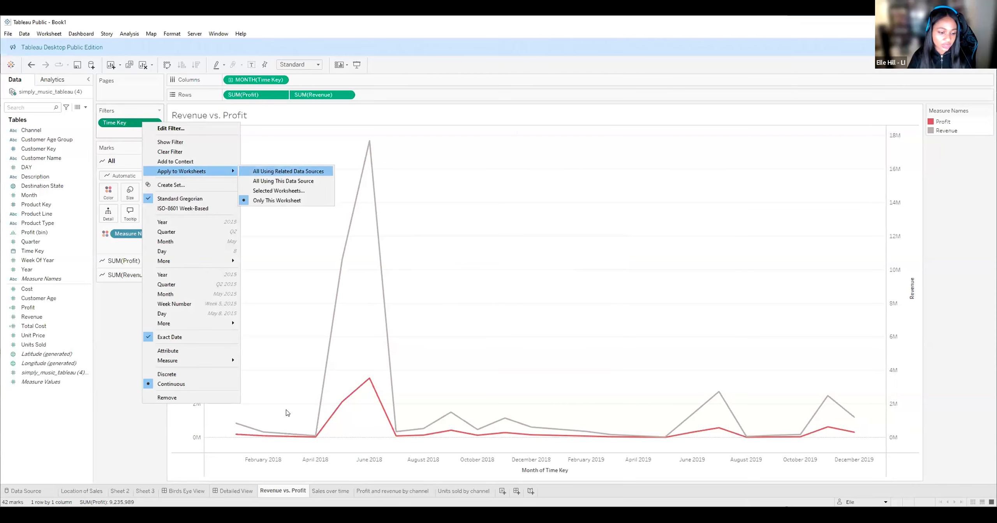
click(183, 490)
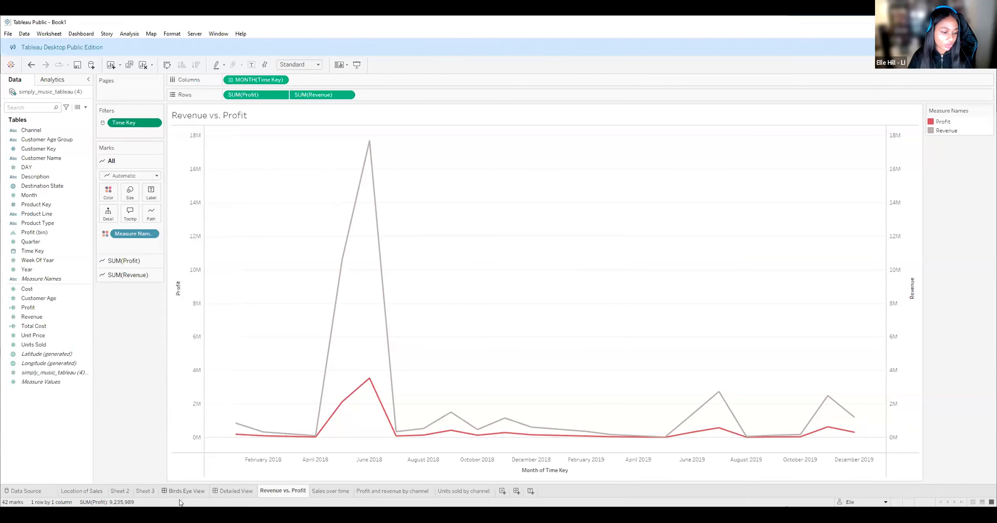
click(184, 489)
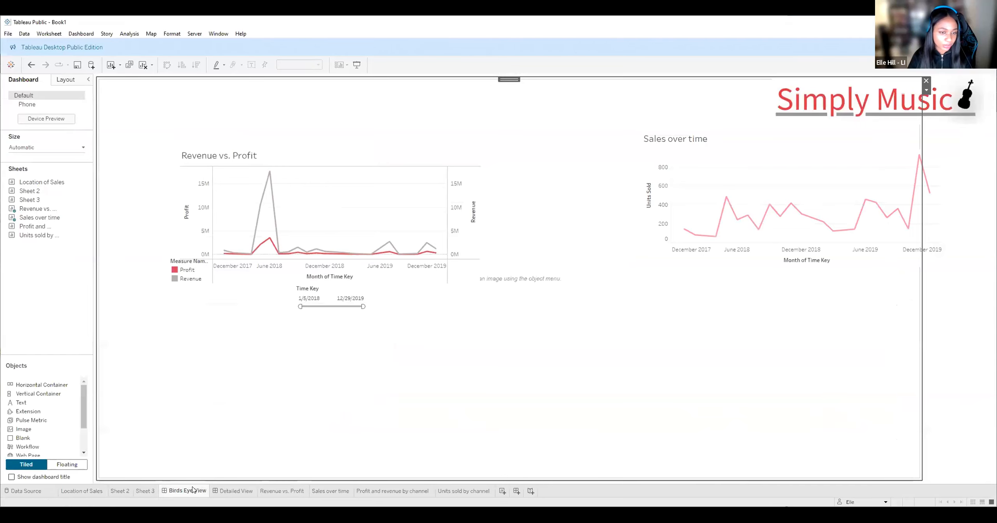
click(400, 156)
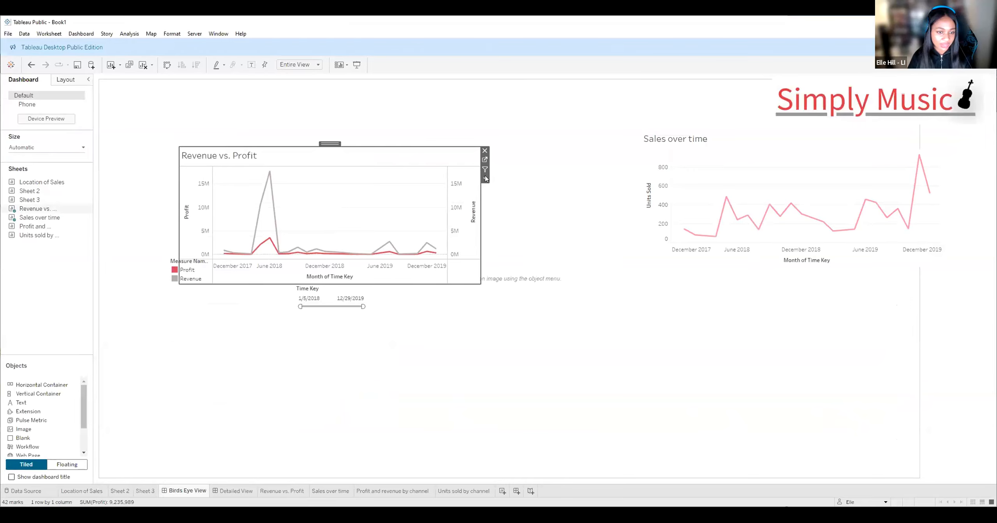
click(485, 178)
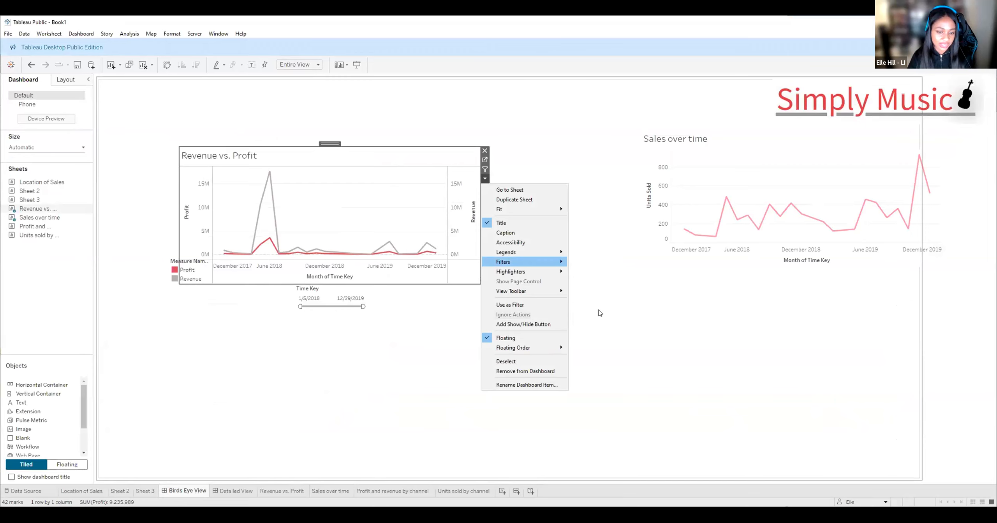
mouse_move(514, 260)
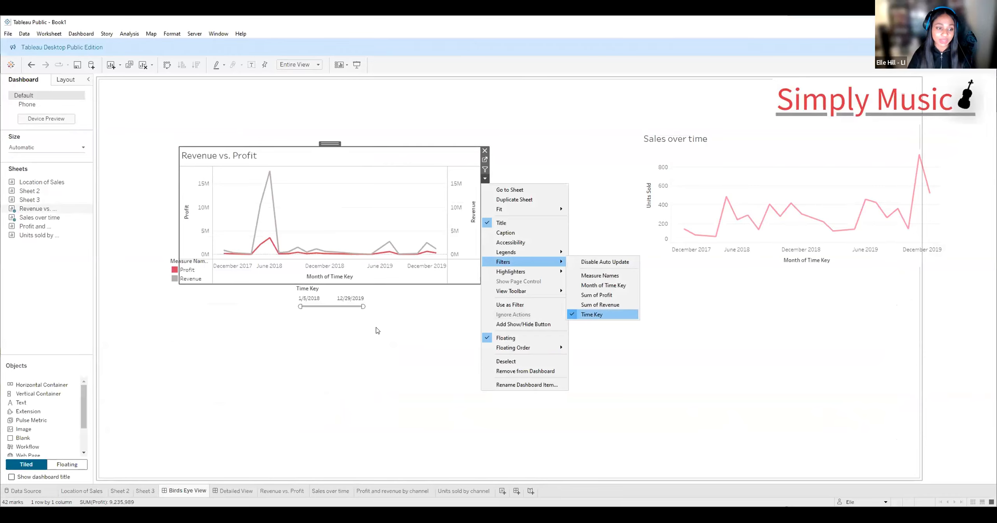
click(421, 308)
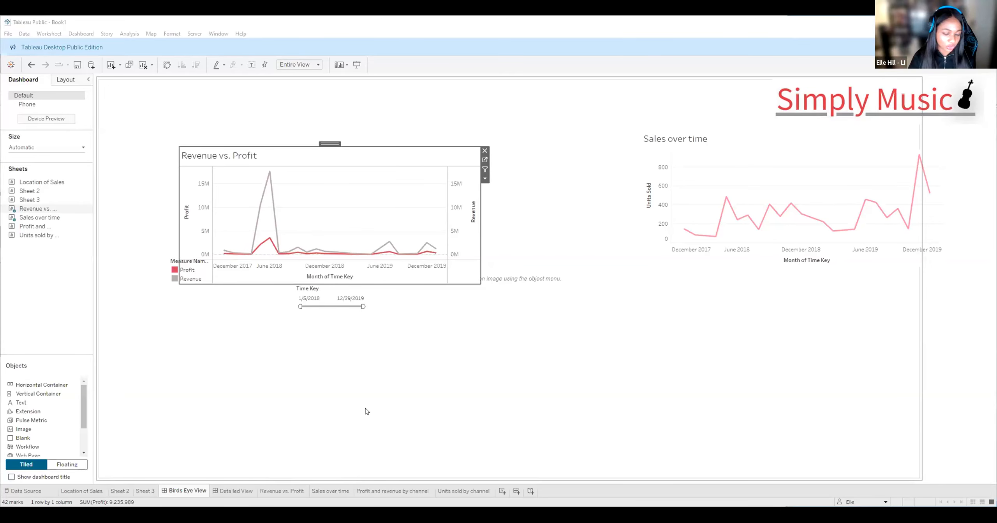
click(511, 481)
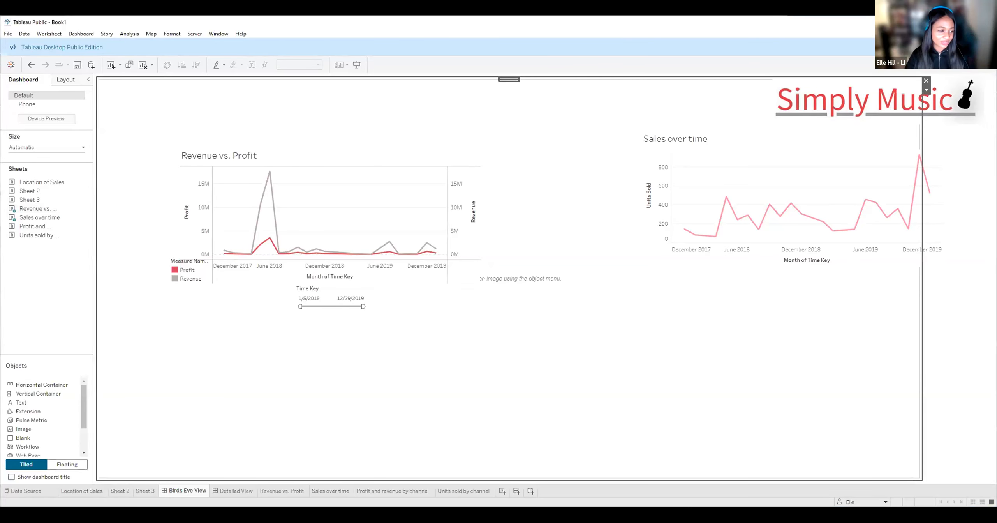
Create a new worksheet named Units Sold and select the Units Sold field in its data list.
click(503, 491)
text(Units Sol)
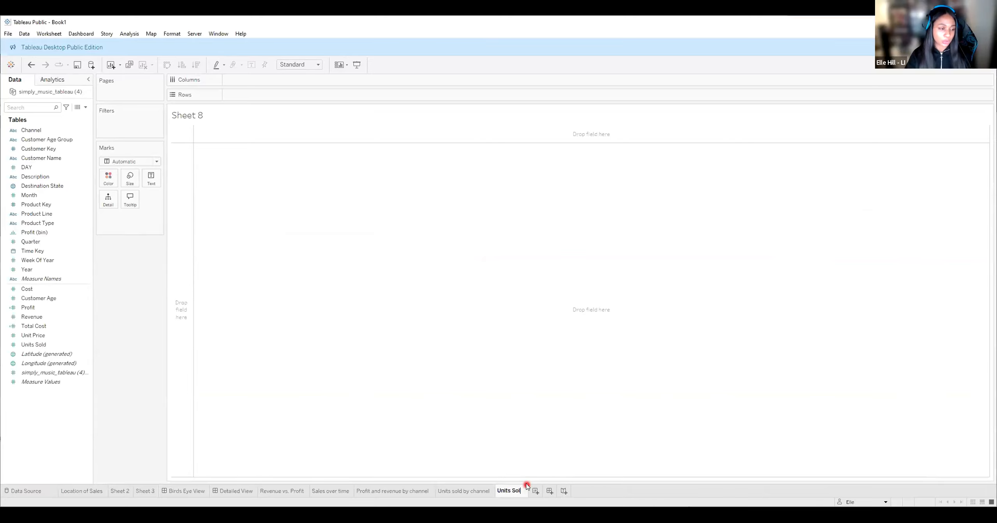
text(d)
key(Return)
click(209, 386)
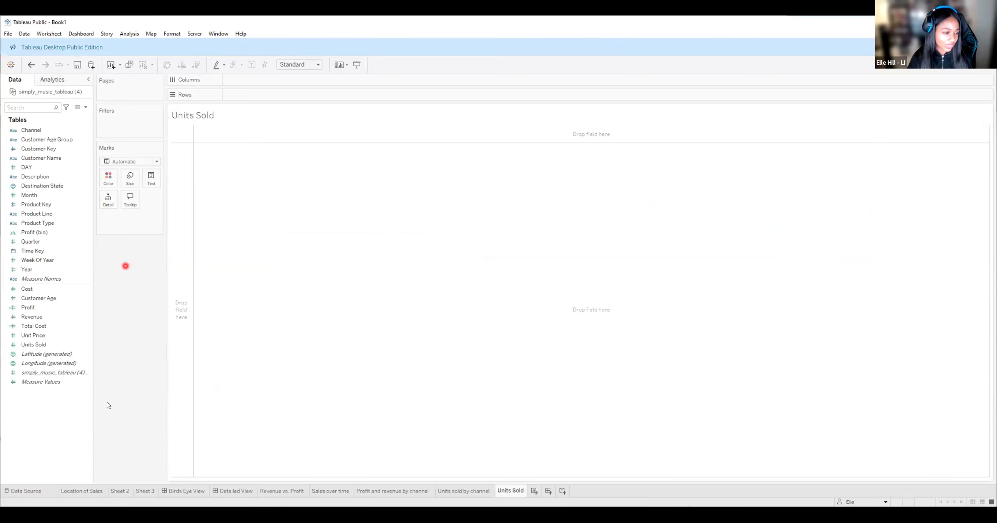
click(33, 343)
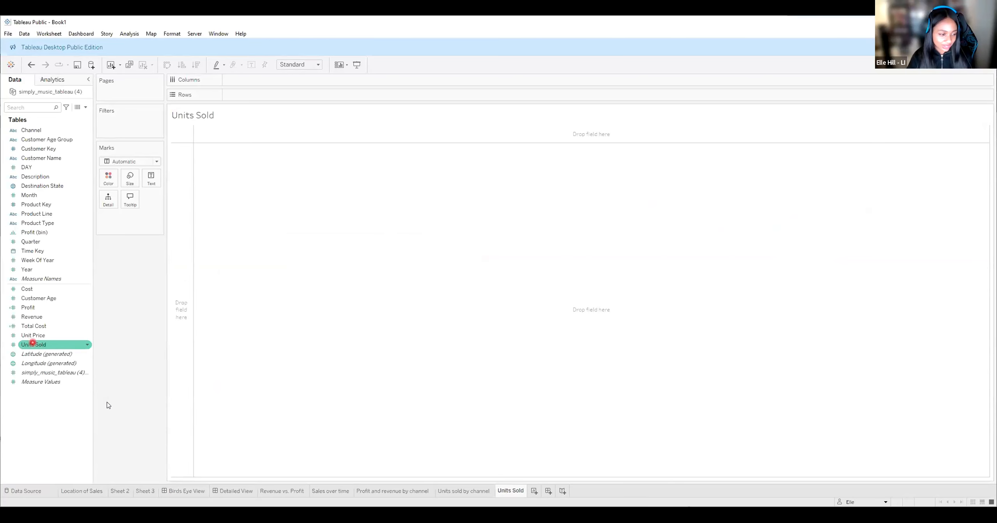
Display the summed Units Sold field as a text value on the Units Sold worksheet.
drag(109, 405, 351, 302)
click(351, 302)
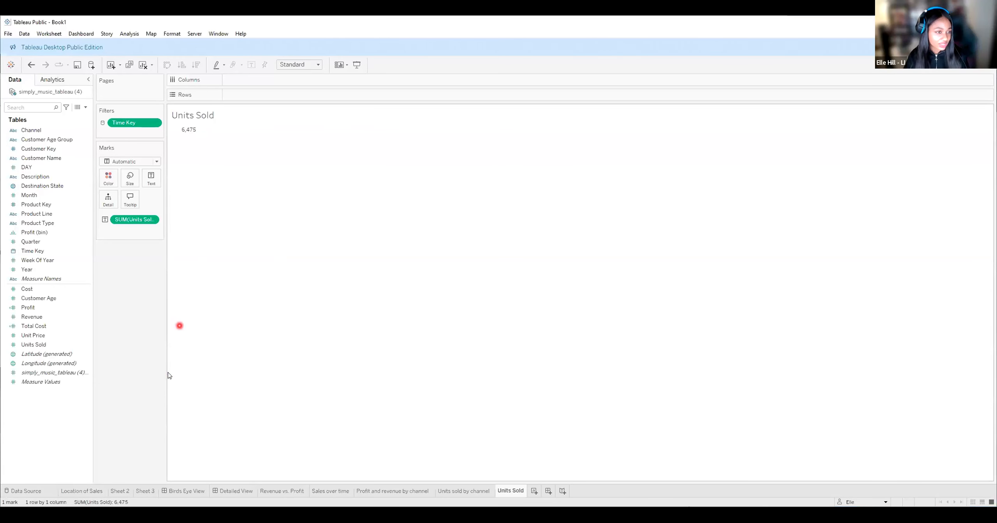
click(37, 345)
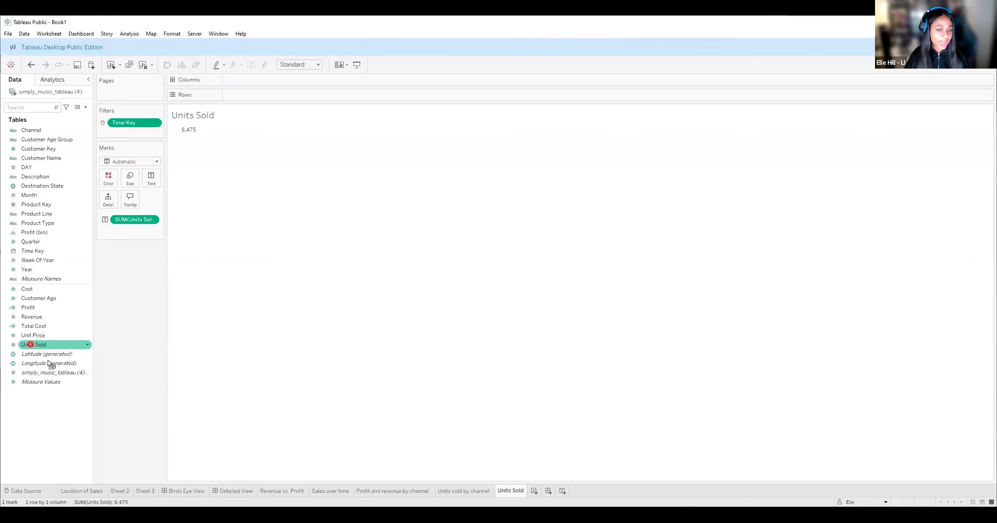
drag(48, 360, 543, 258)
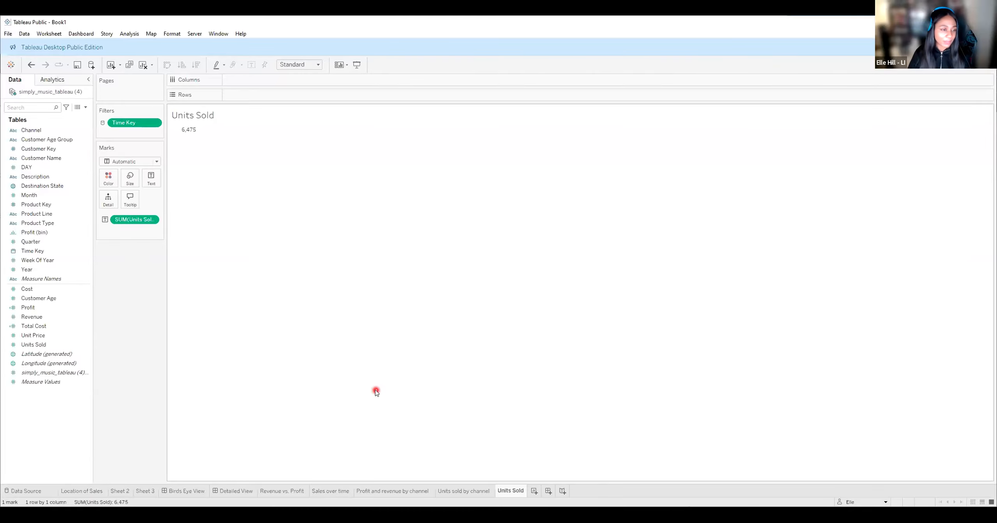
click(244, 120)
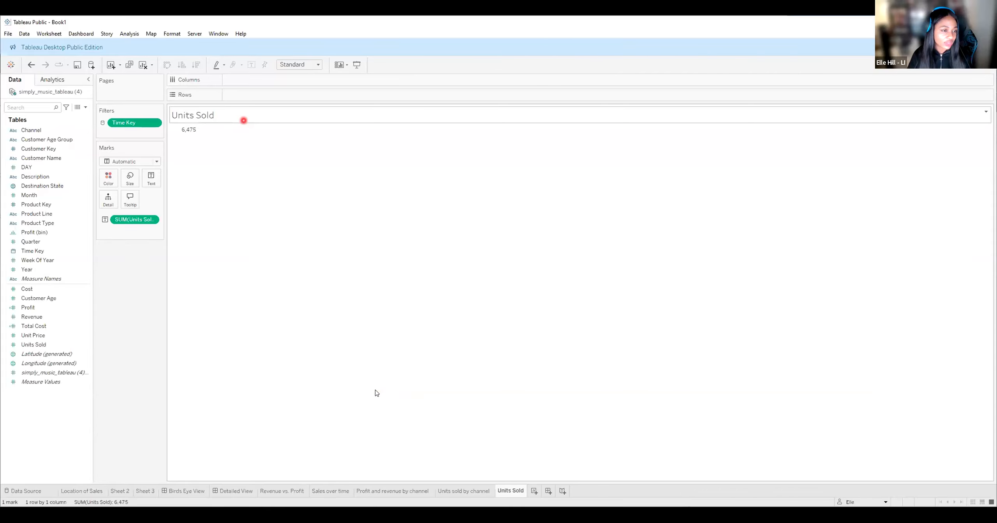
click(202, 153)
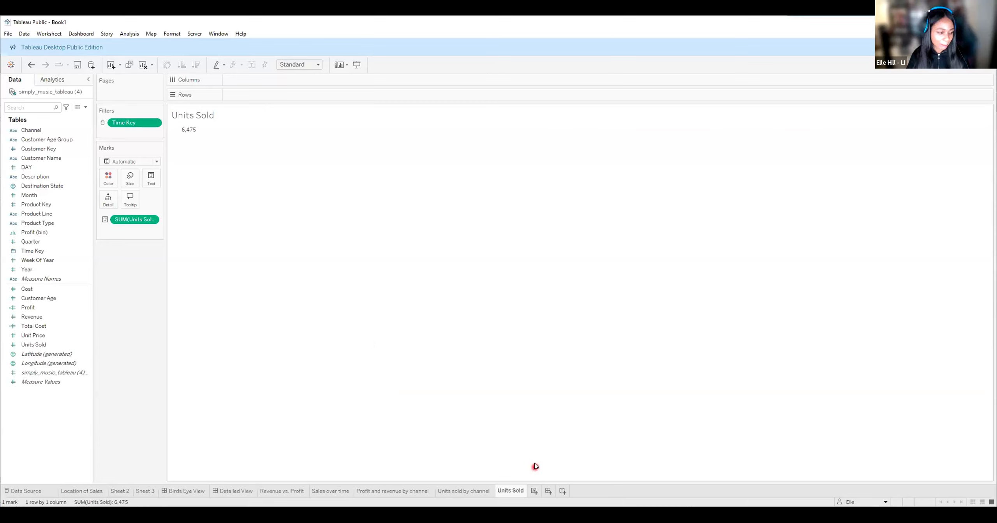
Create a new worksheet named Profit.
click(533, 491)
double_click(537, 491)
text(Pro)
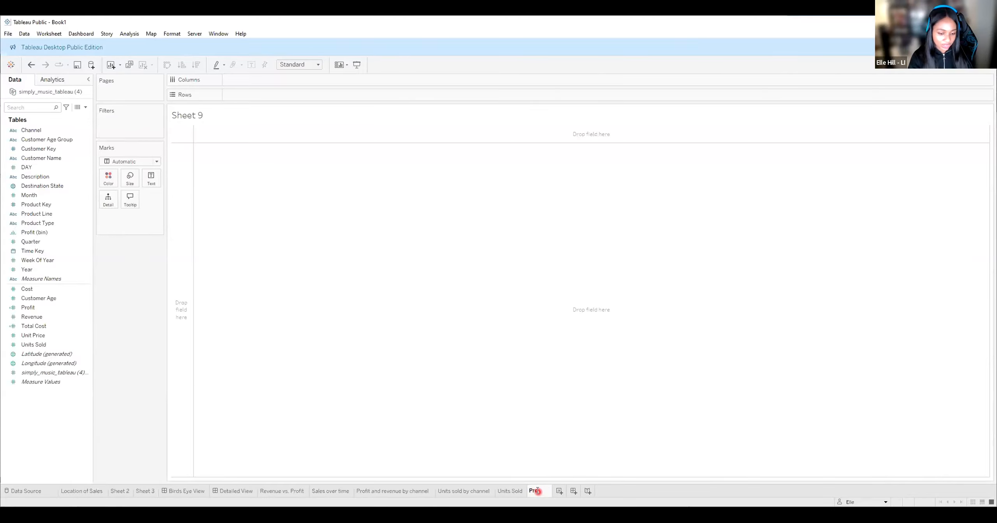
text(fit)
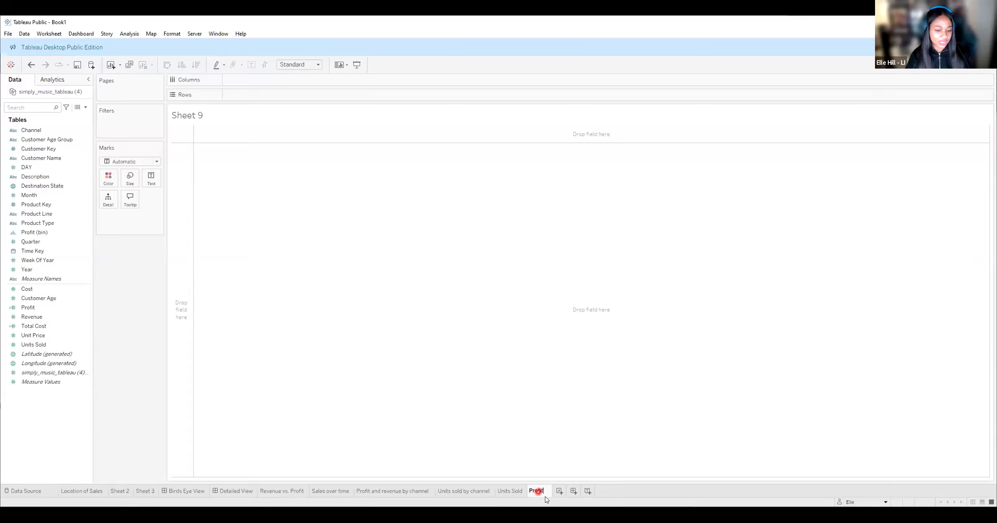
key(Return)
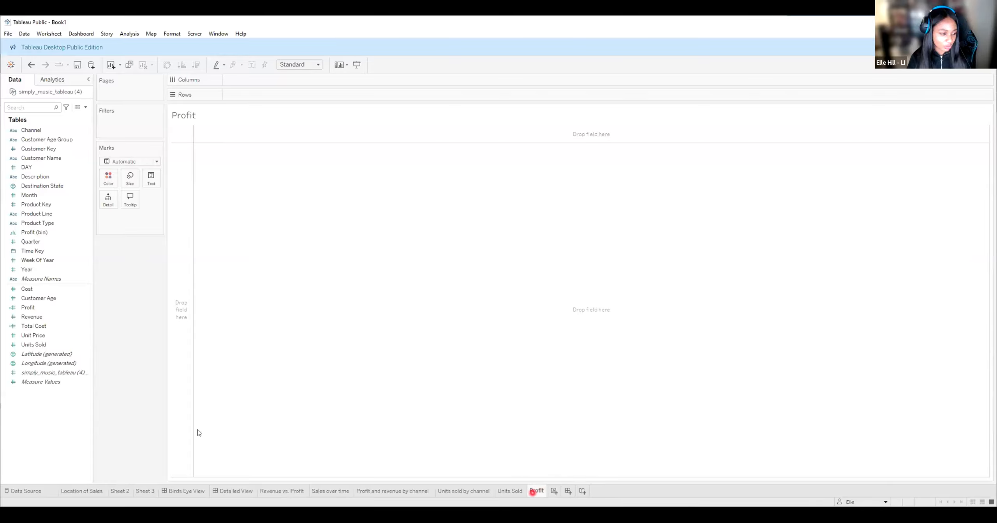
Display the summed Profit field as a text value on the Profit worksheet.
click(39, 297)
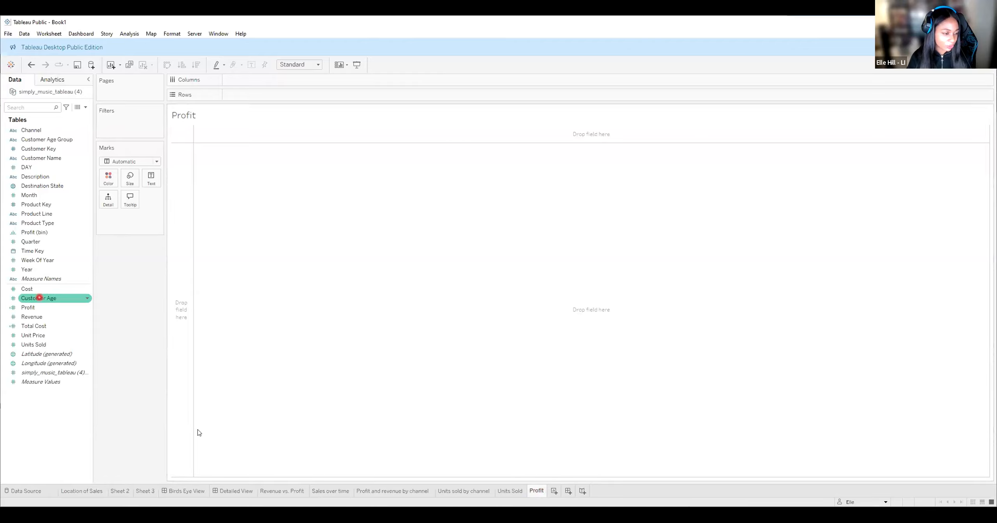
click(29, 307)
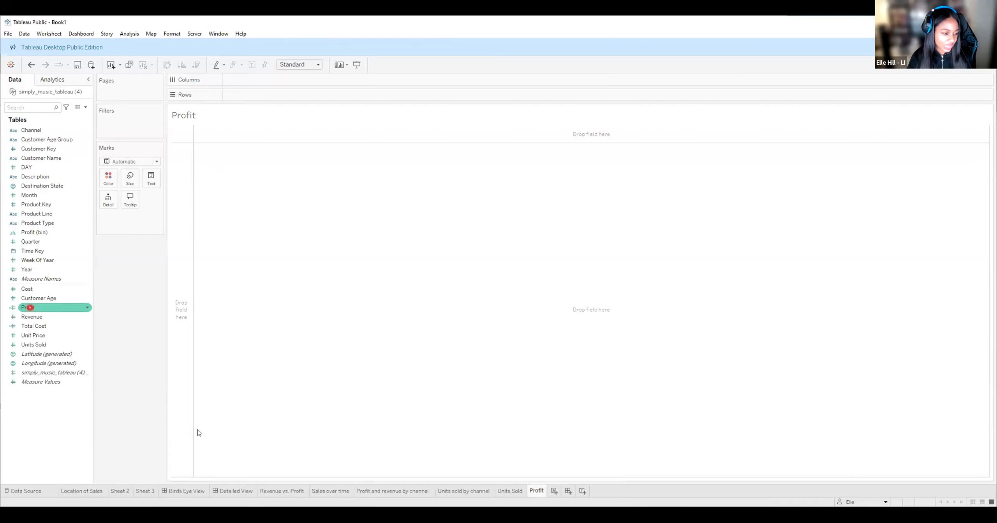
drag(197, 431, 594, 292)
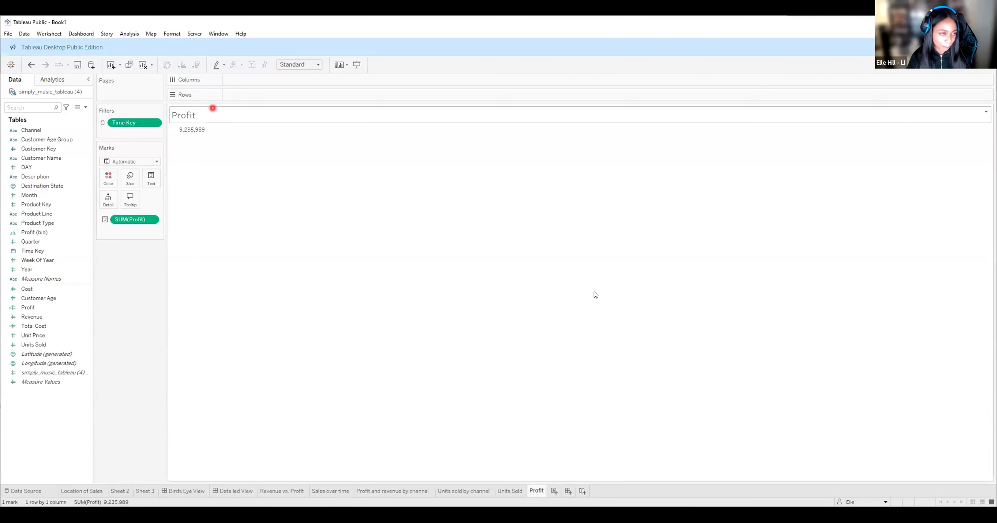
click(527, 363)
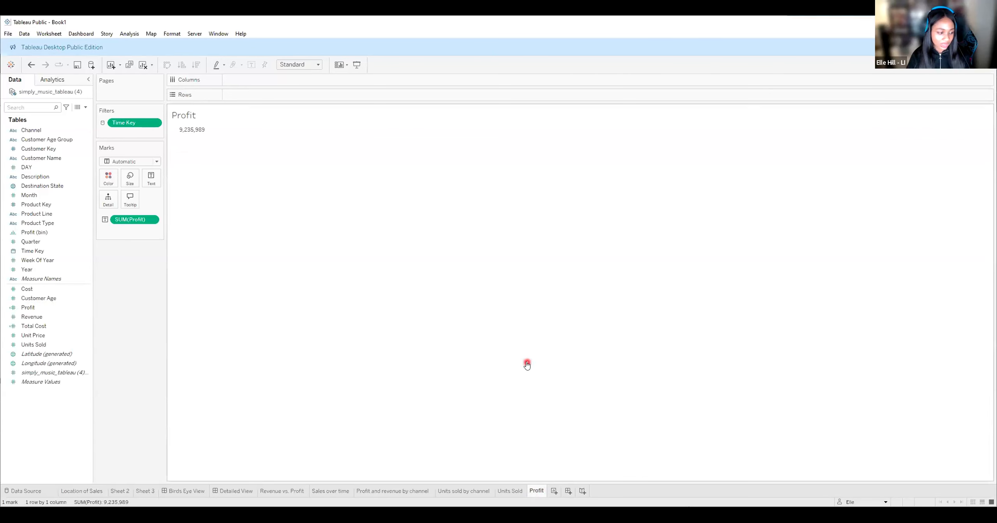
click(532, 446)
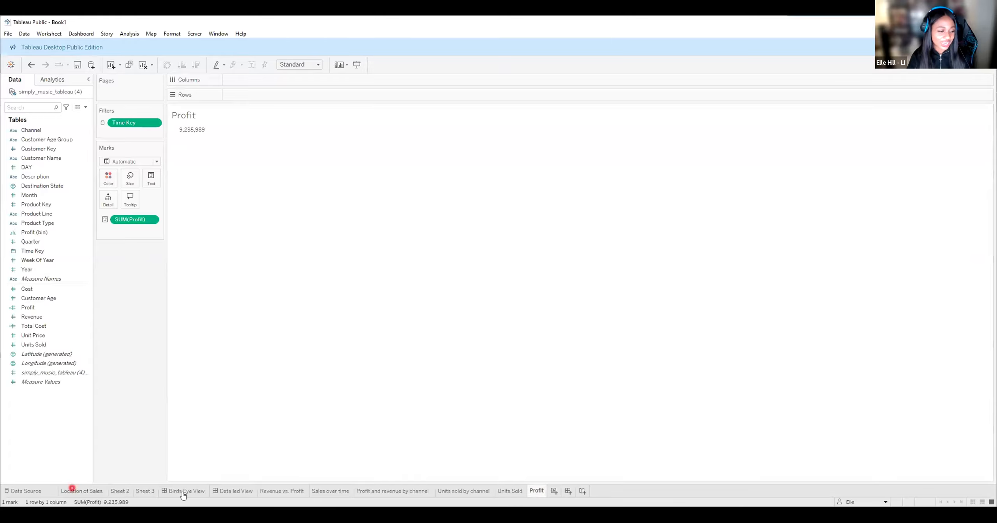
click(116, 492)
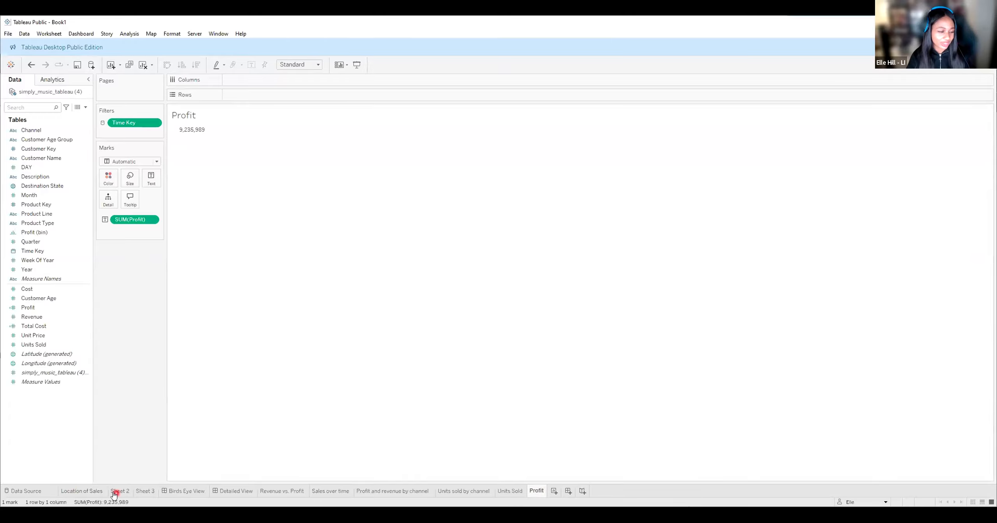
click(147, 491)
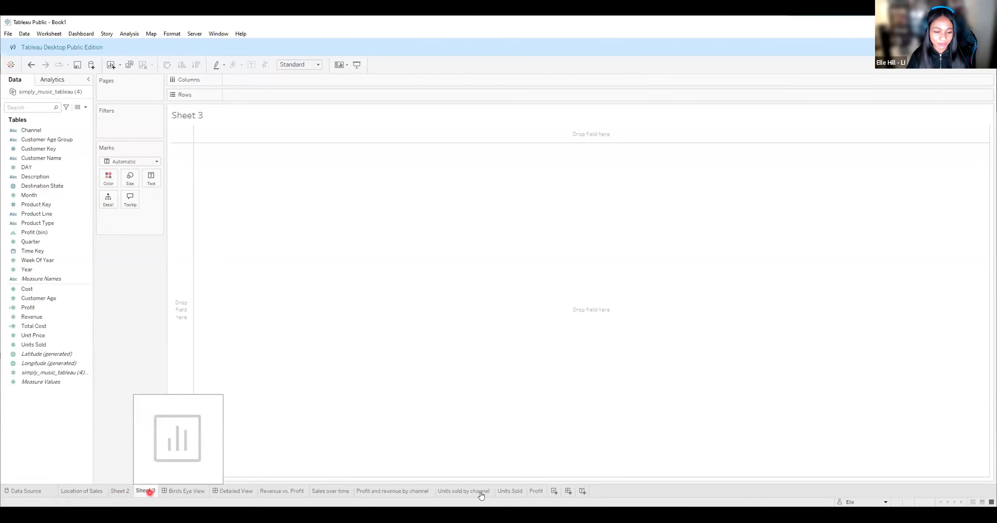
click(549, 498)
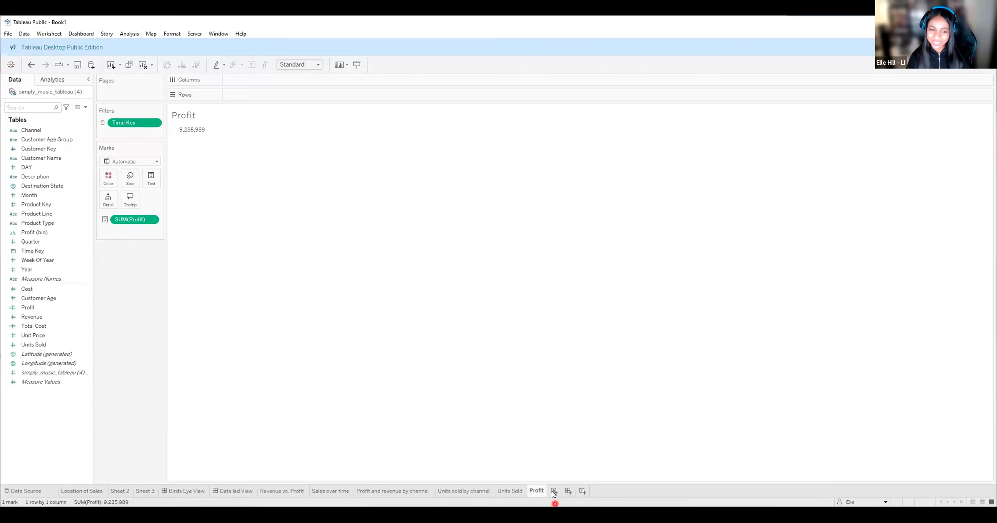
Create a new worksheet named Revenue that displays the summed Revenue field as a text value.
click(554, 492)
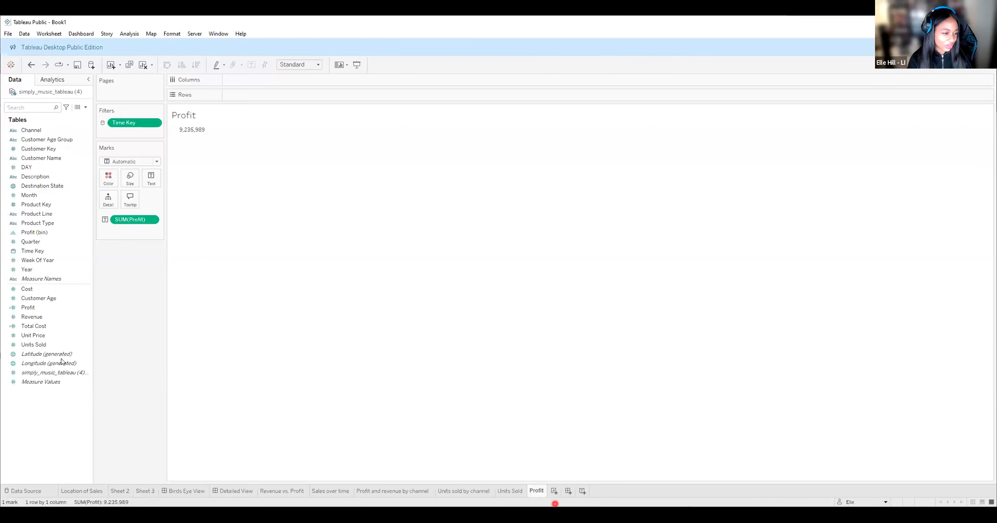
click(62, 361)
click(50, 316)
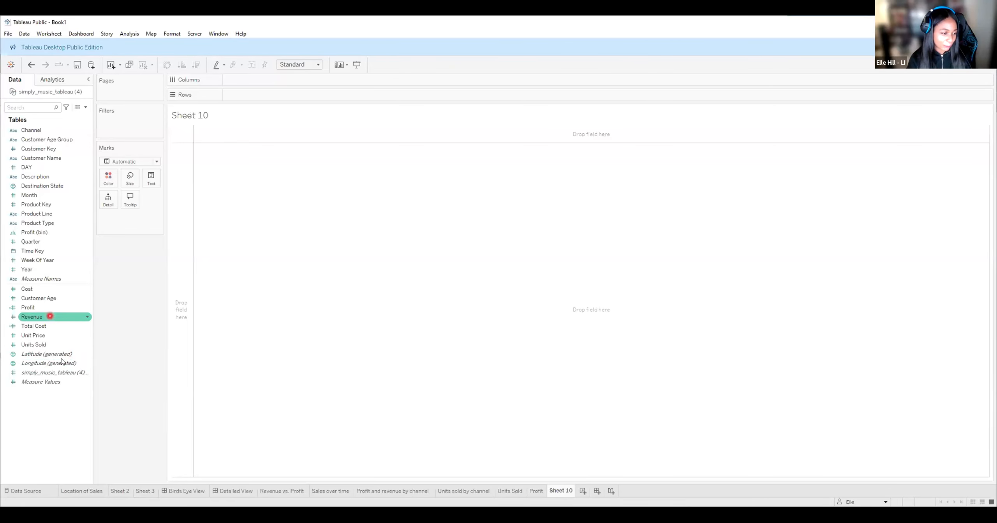
click(34, 317)
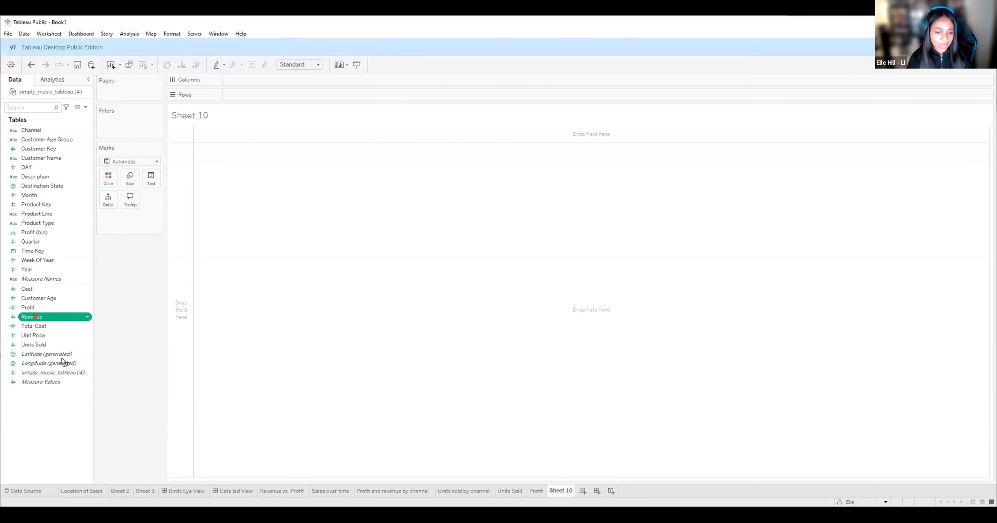
drag(35, 316, 553, 291)
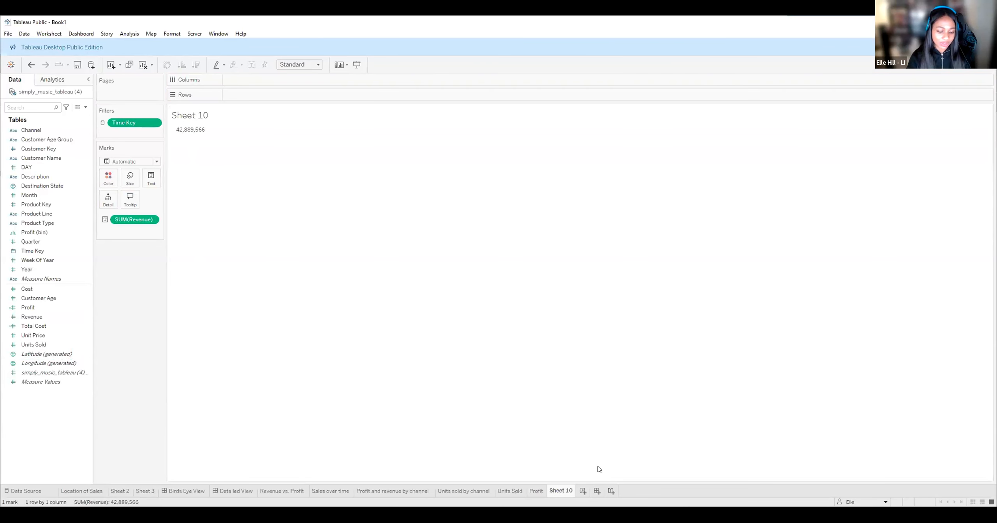
double_click(560, 490)
text(Revenue)
click(620, 467)
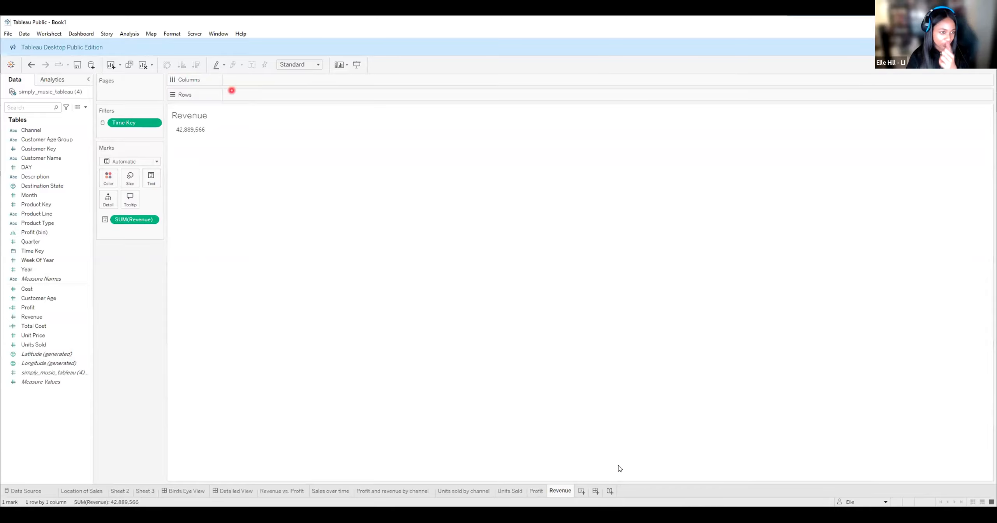
Add the Units Sold sheet to the Birds Eye View dashboard as a small floating object in the dashboard's upper-left corner.
click(536, 491)
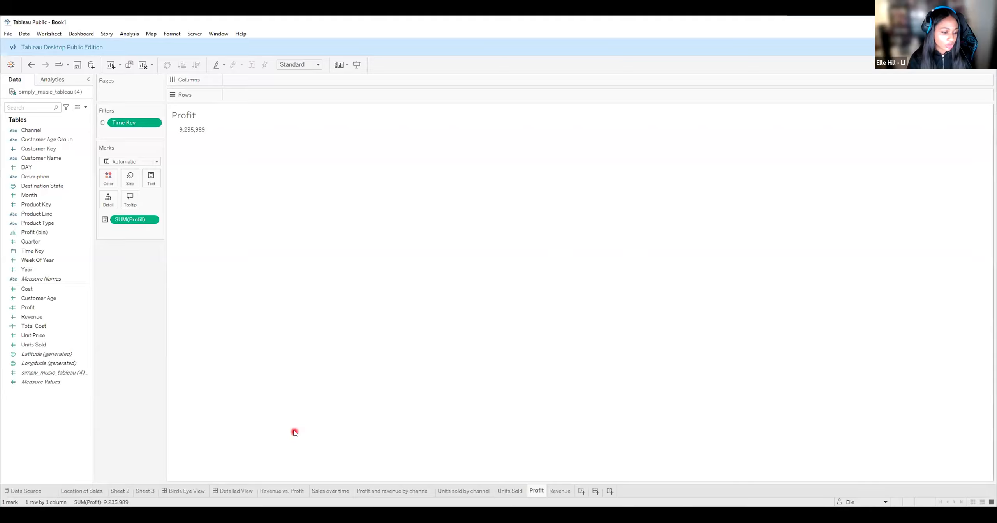
click(182, 490)
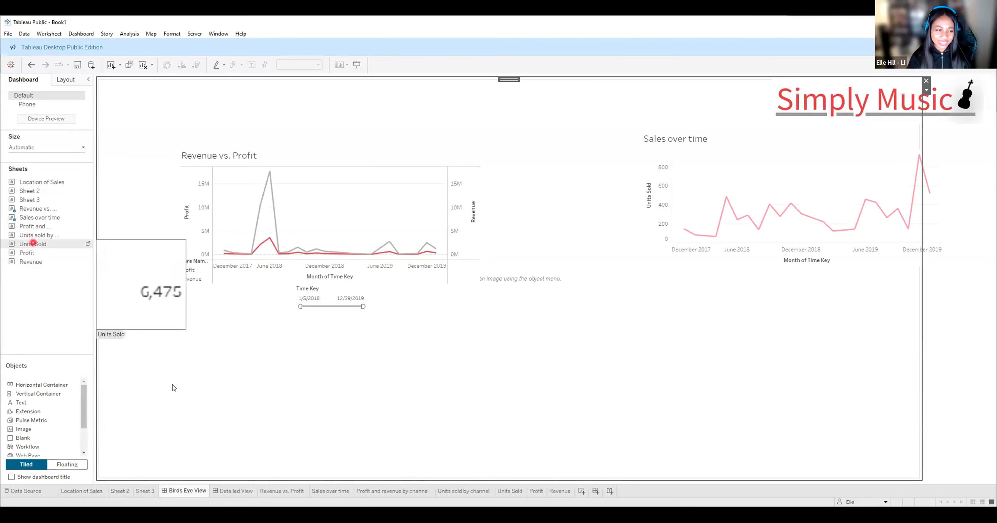
drag(173, 387, 252, 441)
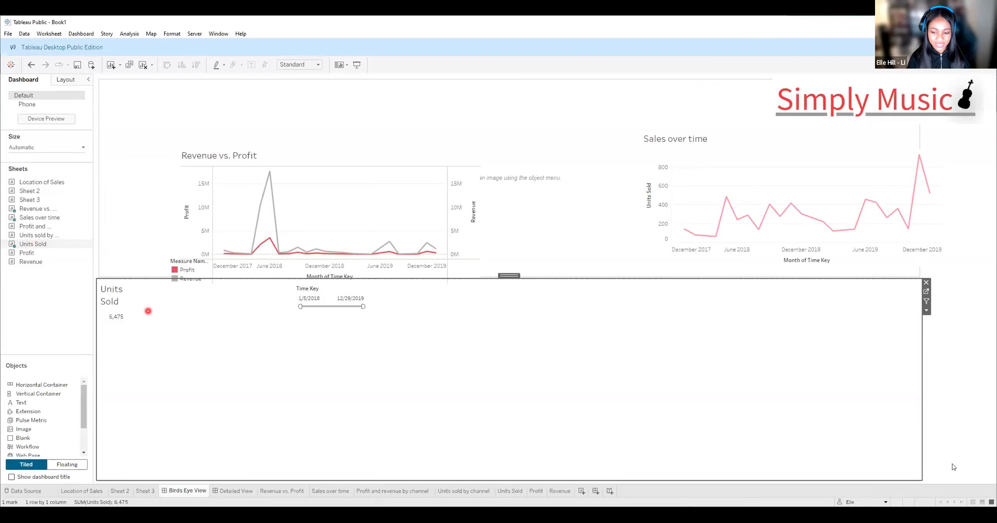
click(926, 310)
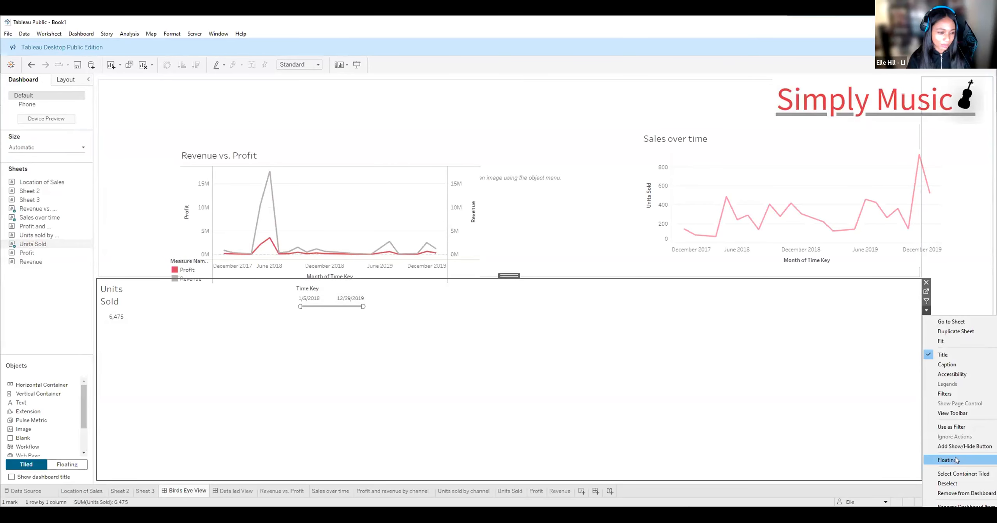
click(957, 460)
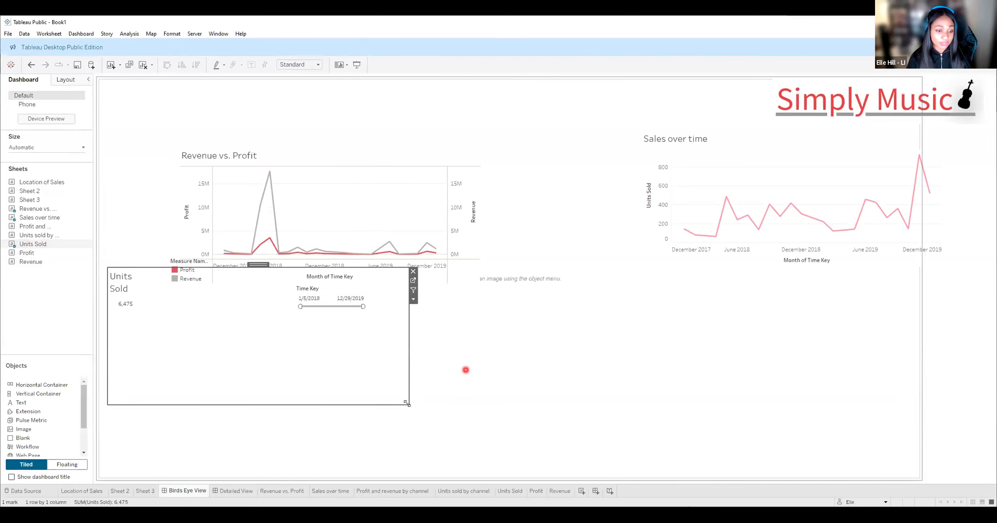
drag(279, 397, 211, 362)
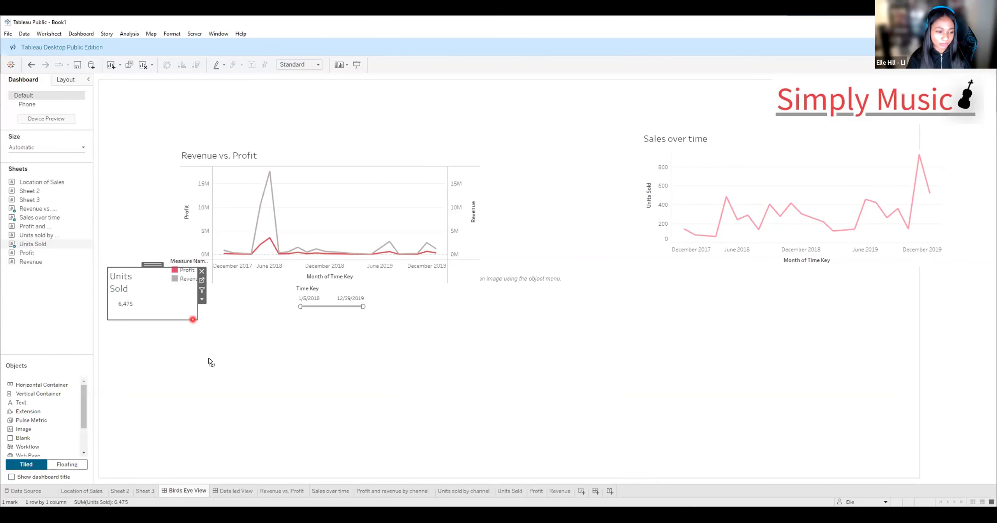
drag(172, 299, 201, 369)
drag(182, 334, 148, 77)
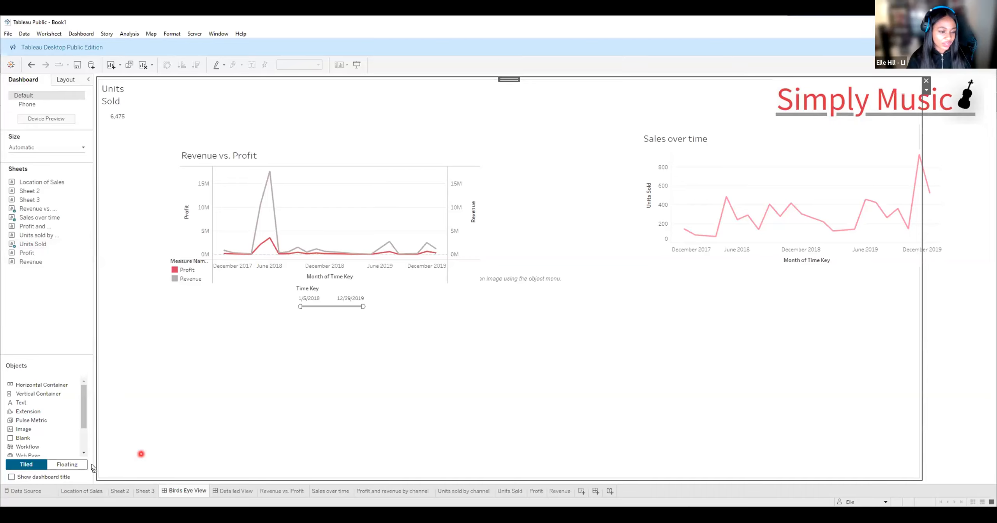
Add the Profit sheet to the dashboard as a small floating object directly beside the Units Sold total.
drag(202, 453, 202, 451)
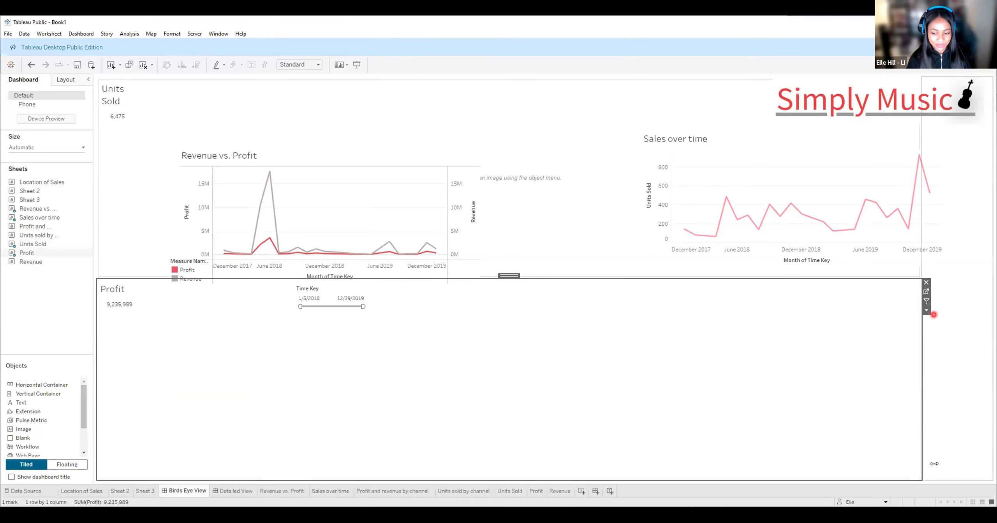
drag(411, 406, 318, 370)
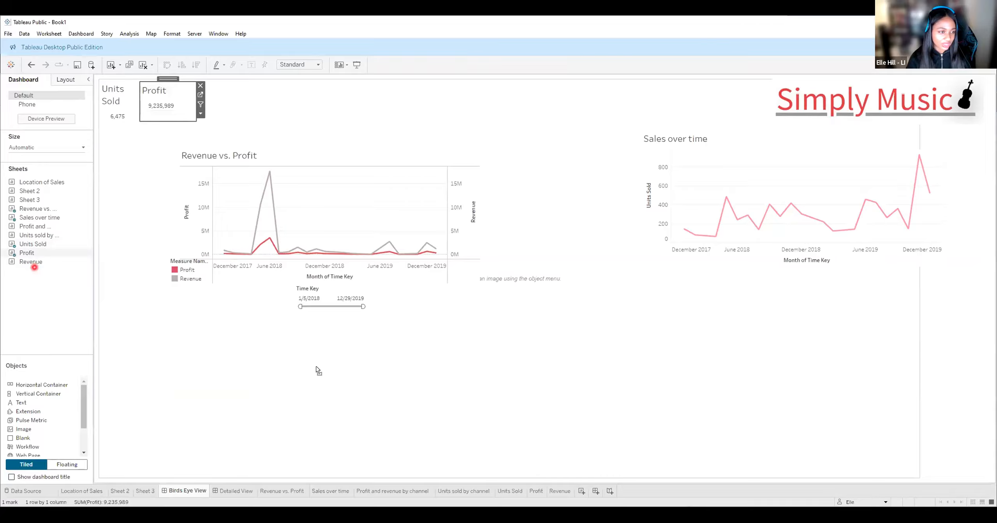
Add the Revenue sheet to the dashboard as a floating object and shrink it to fit its title and total.
drag(32, 262, 32, 262)
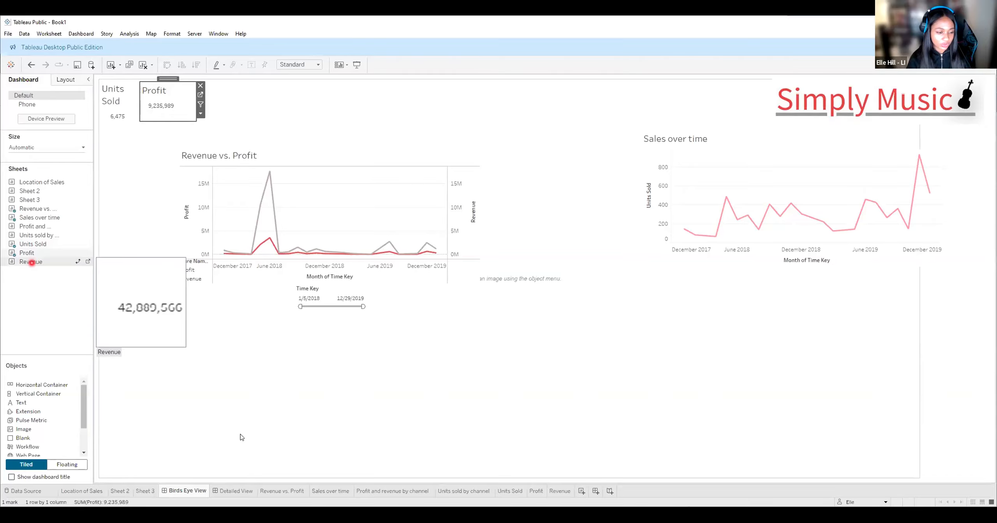
drag(242, 437, 241, 432)
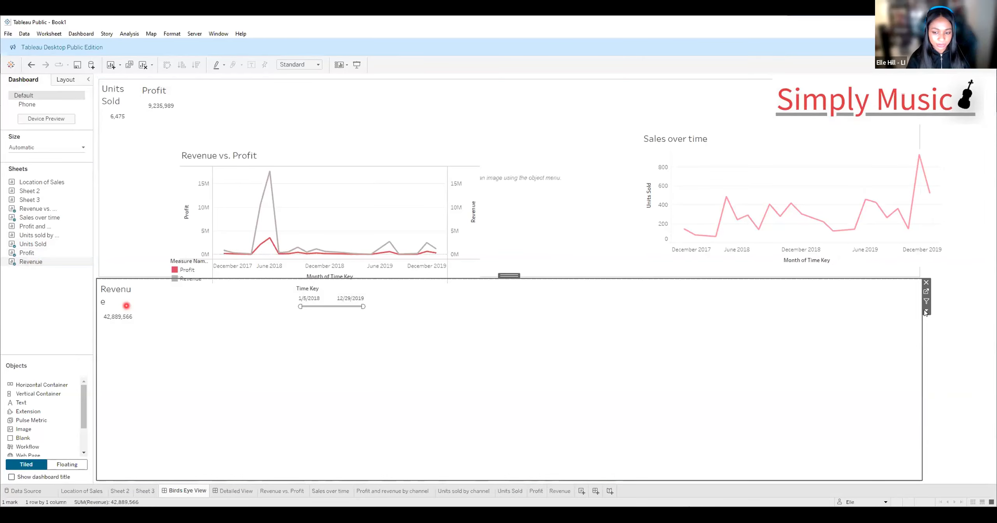
right_click(905, 346)
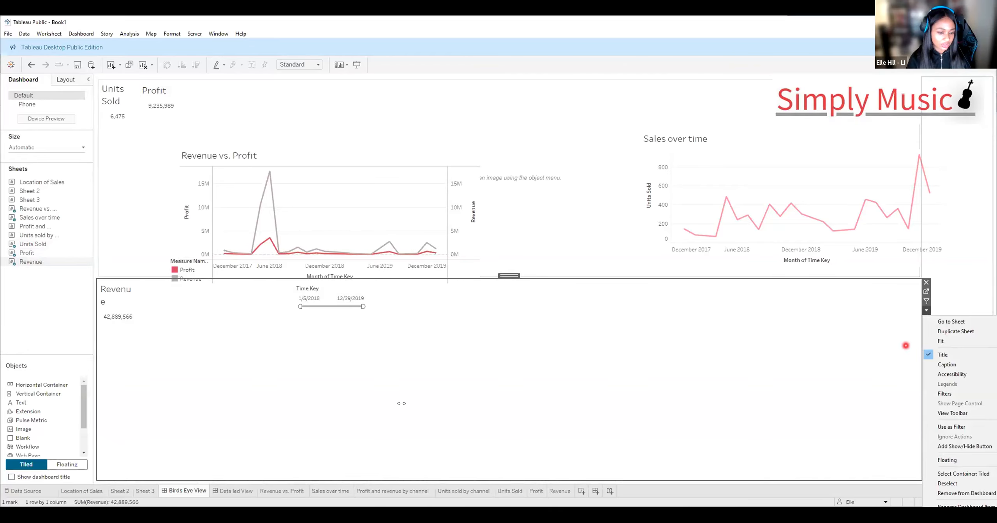
click(947, 459)
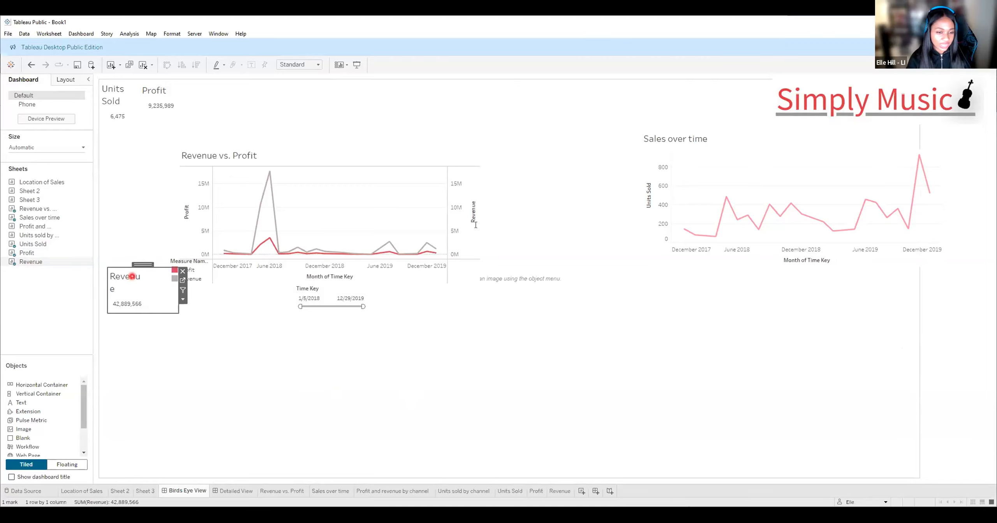
Center the Revenue total's title on the dashboard, set its font size to 14 and turn on bold.
double_click(132, 276)
drag(448, 227, 381, 232)
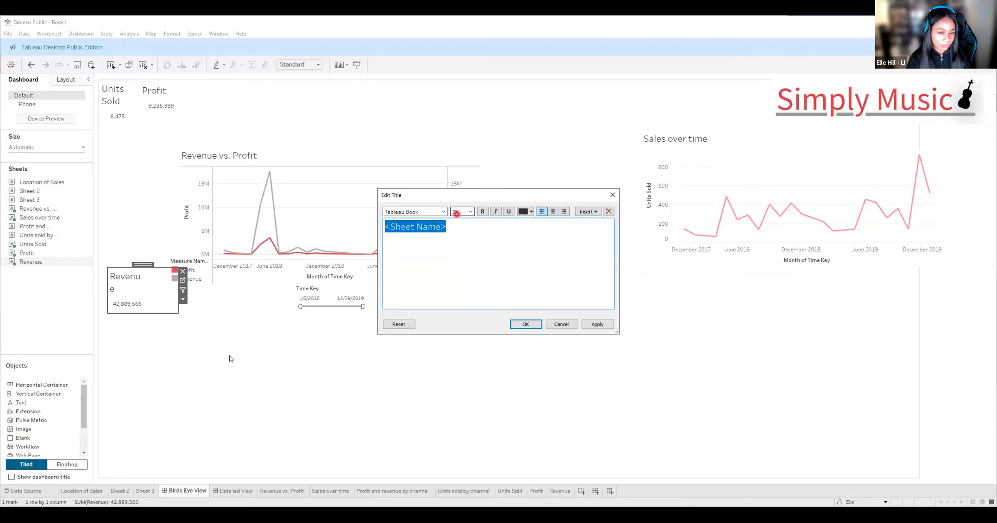
click(592, 264)
click(551, 210)
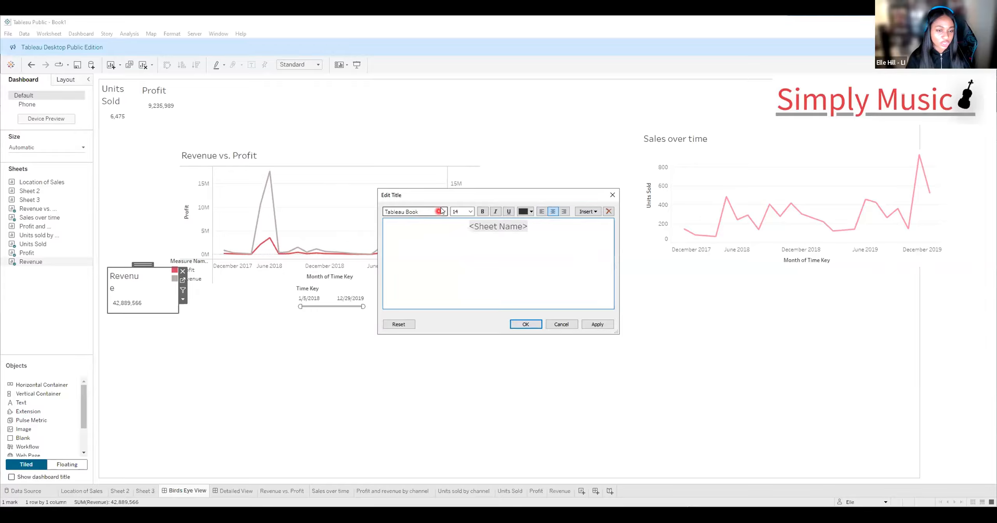
click(481, 211)
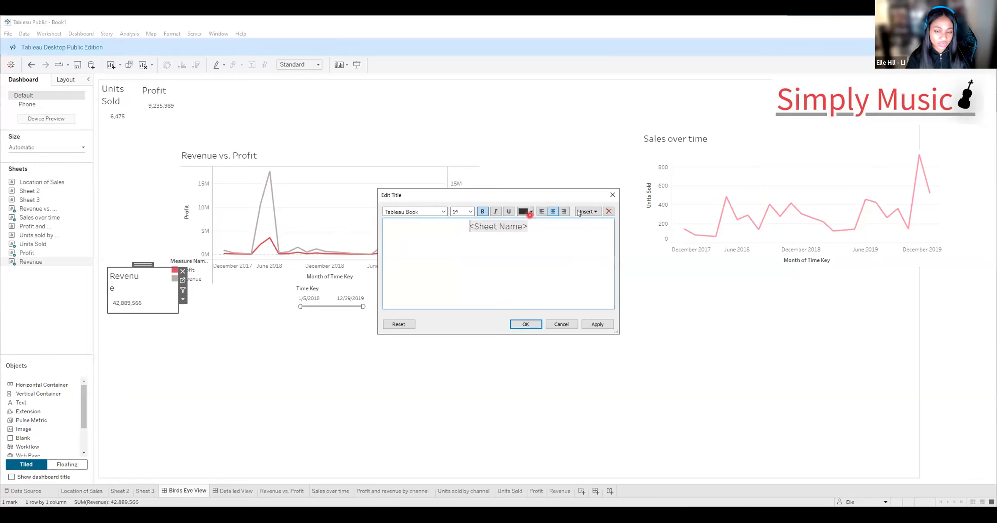
click(526, 323)
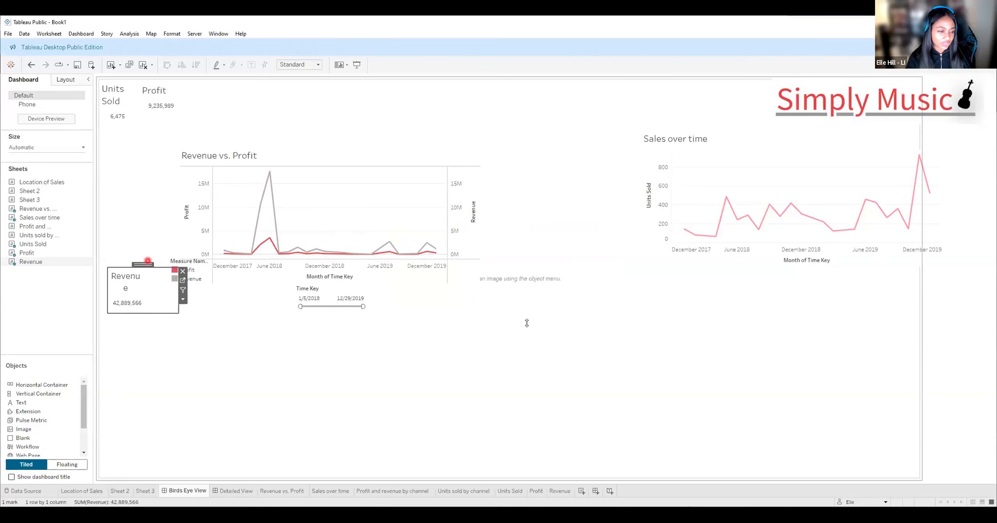
Move the floating Revenue total directly beside the Profit total and set its fit to Entire View.
drag(148, 261, 221, 81)
click(222, 102)
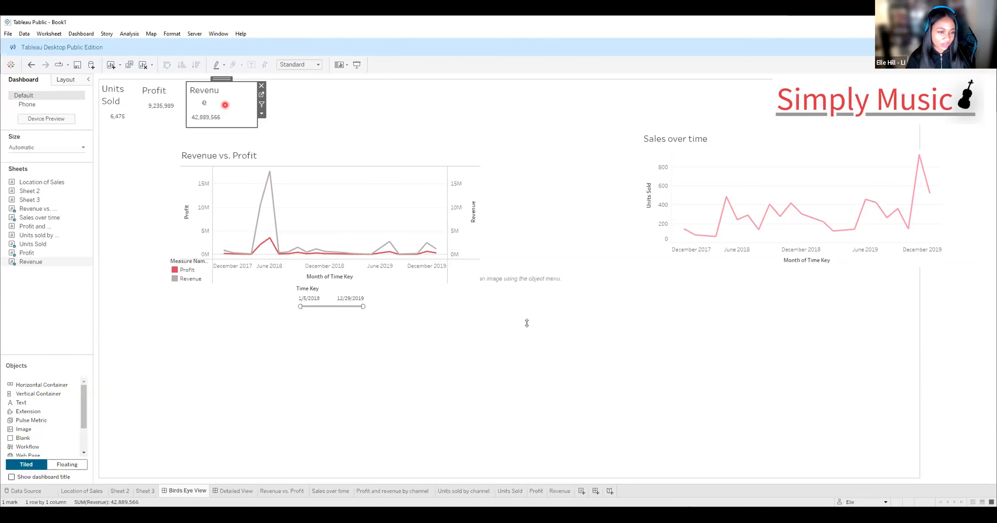
click(261, 113)
mouse_move(325, 145)
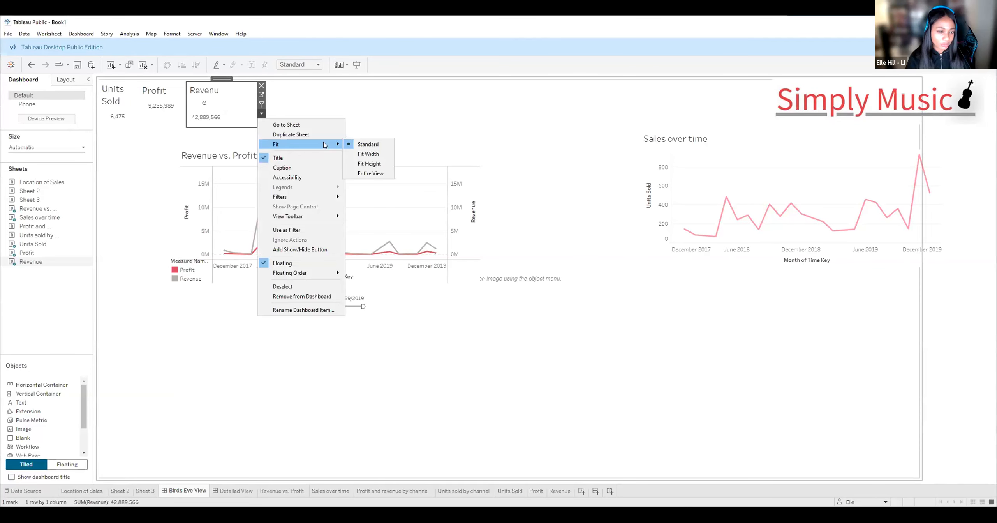
click(365, 154)
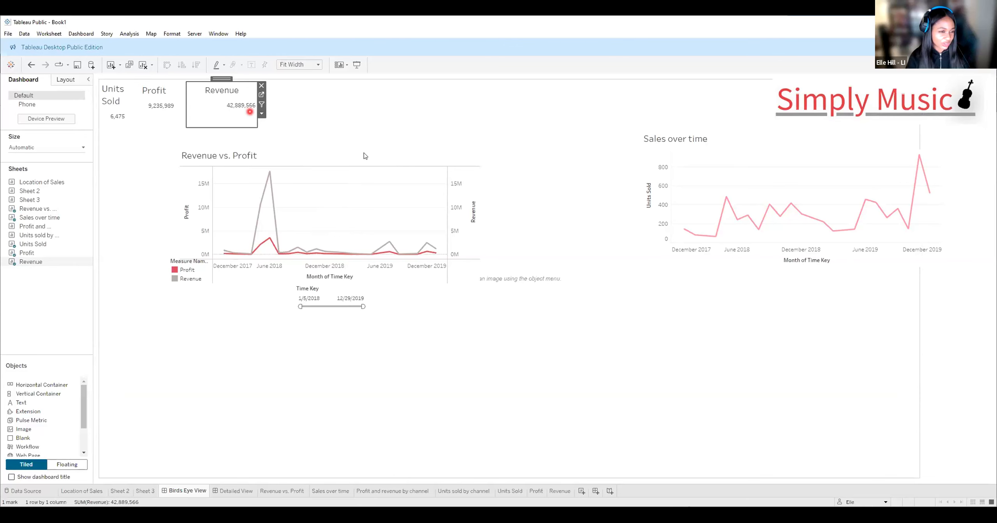
click(262, 113)
mouse_move(319, 144)
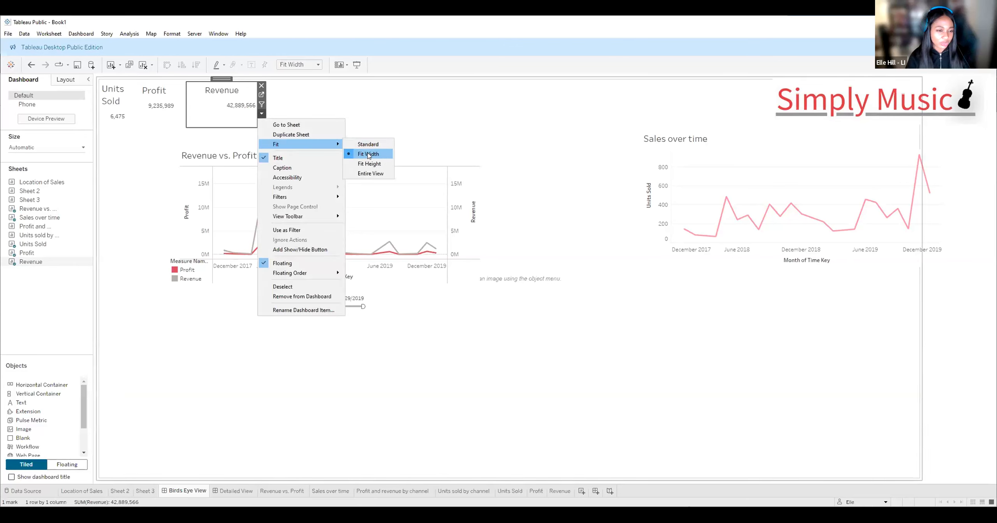
click(366, 175)
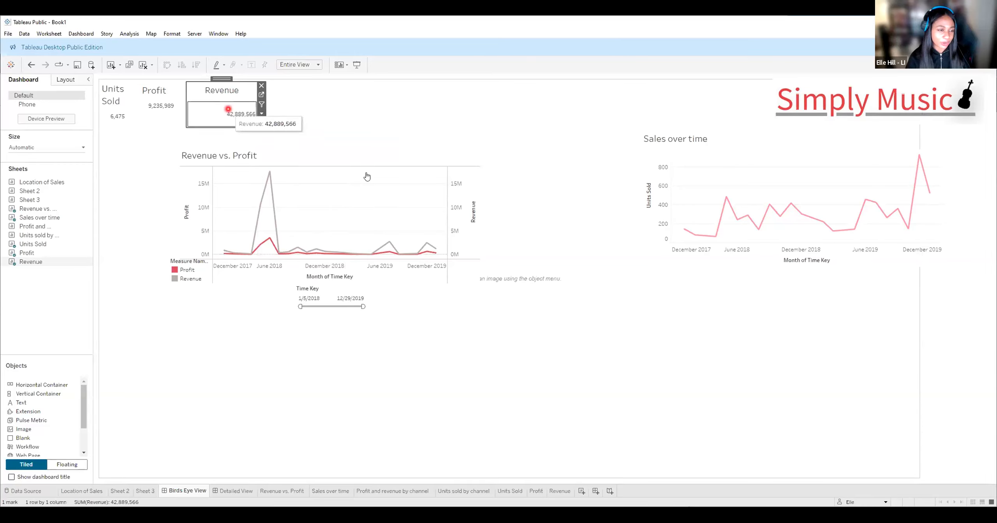
click(223, 109)
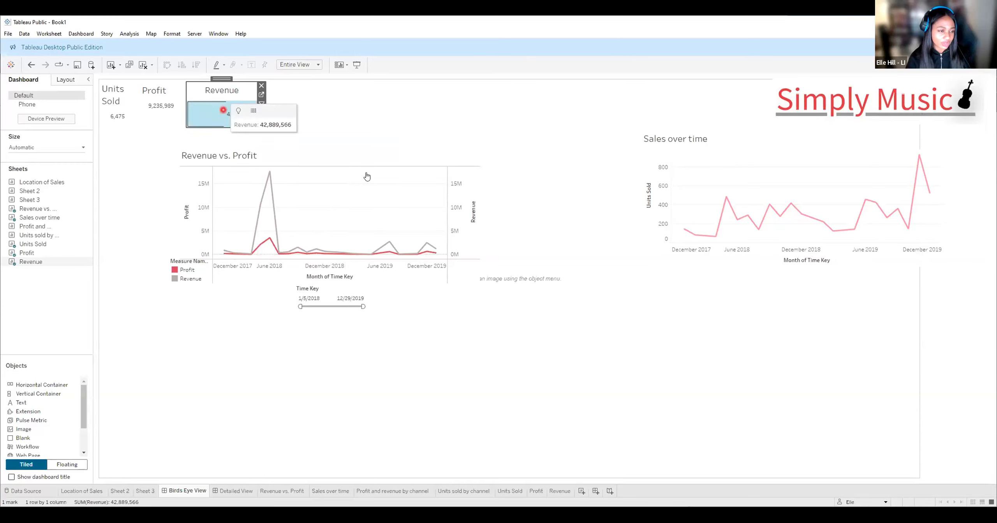
click(245, 115)
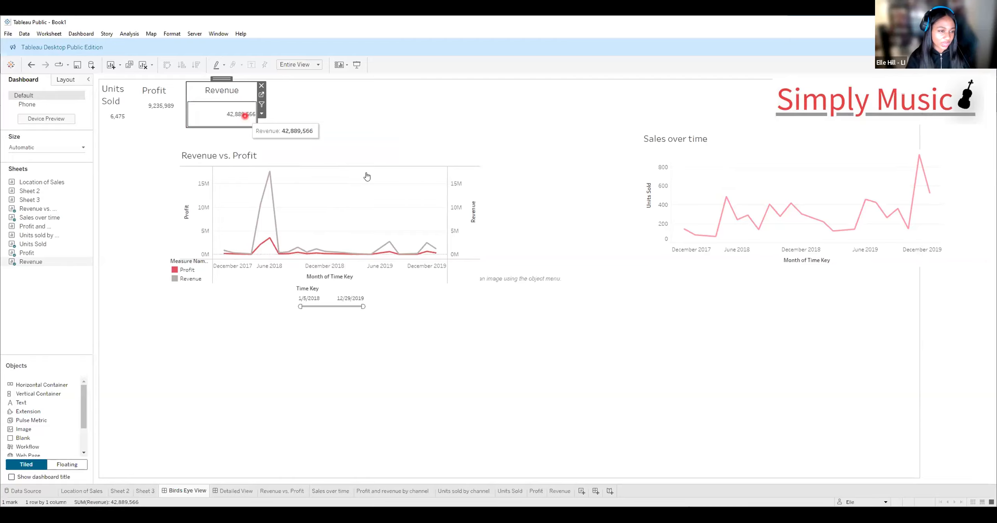
click(336, 100)
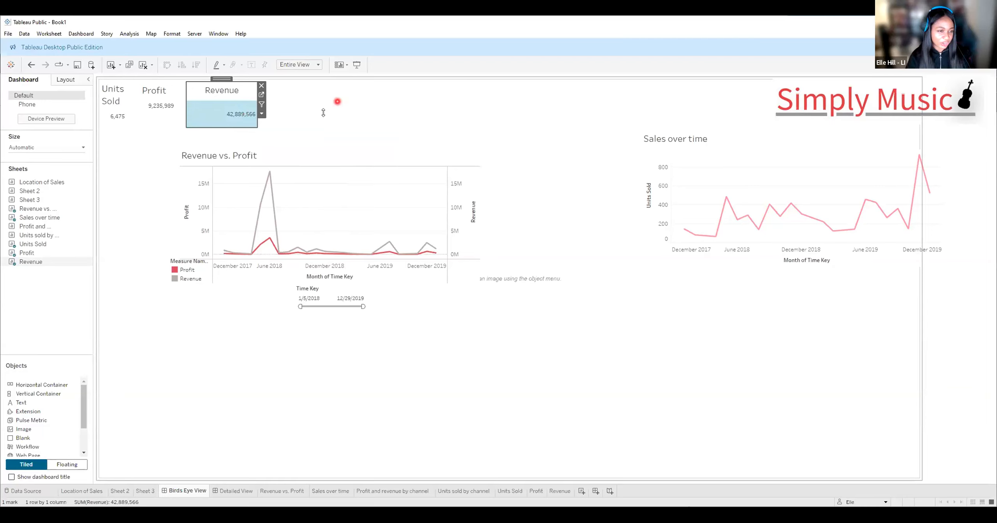
click(262, 114)
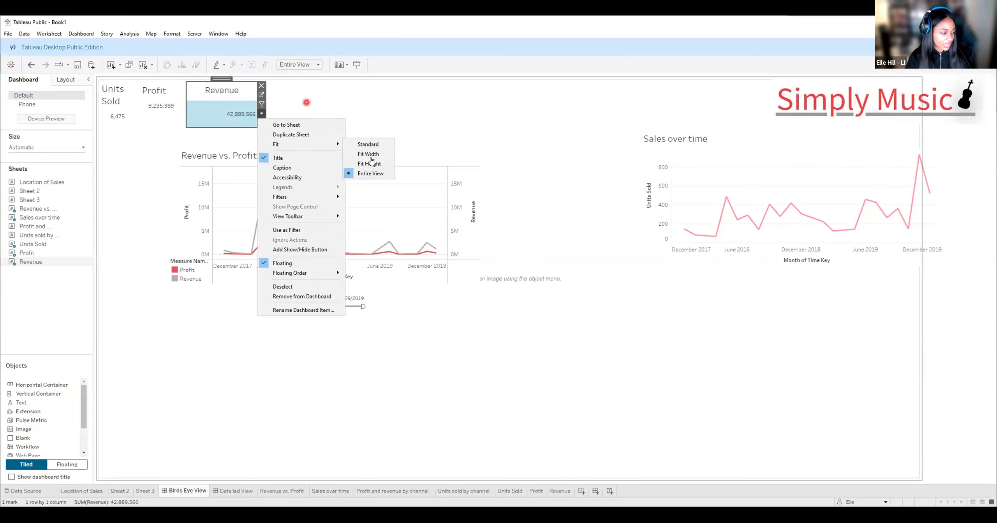
click(370, 163)
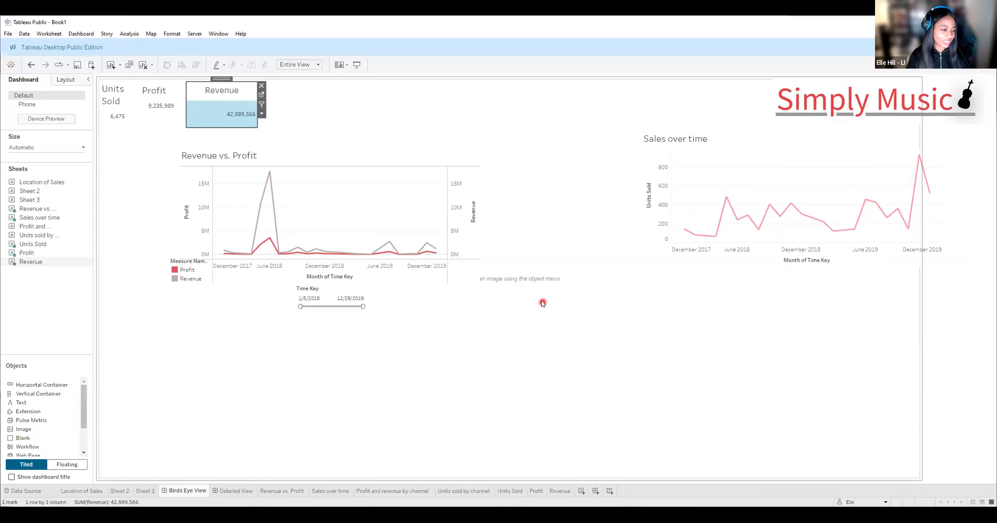
click(350, 221)
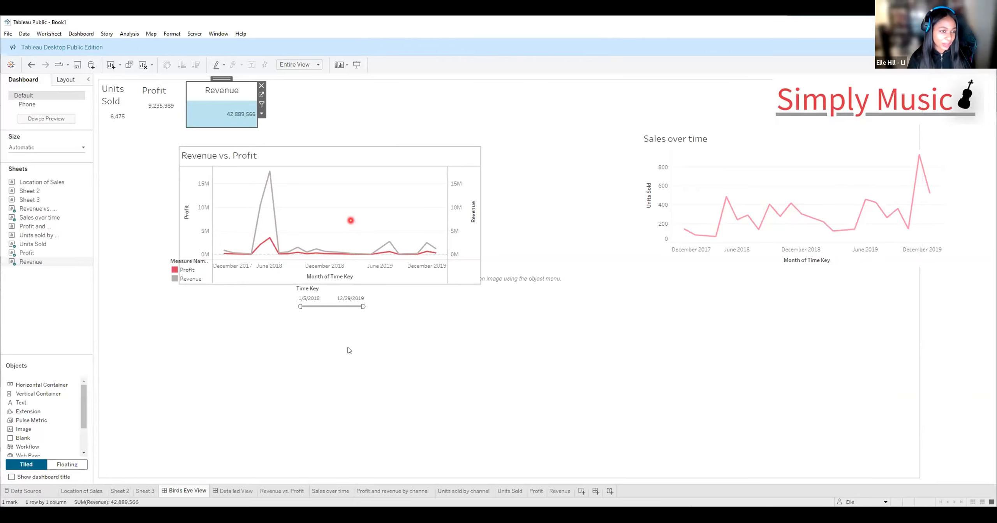
click(618, 190)
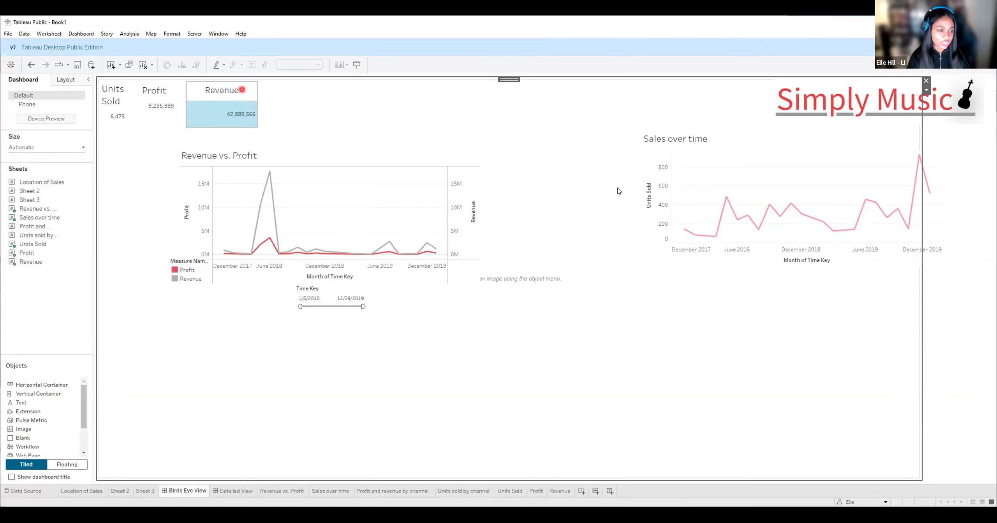
click(230, 91)
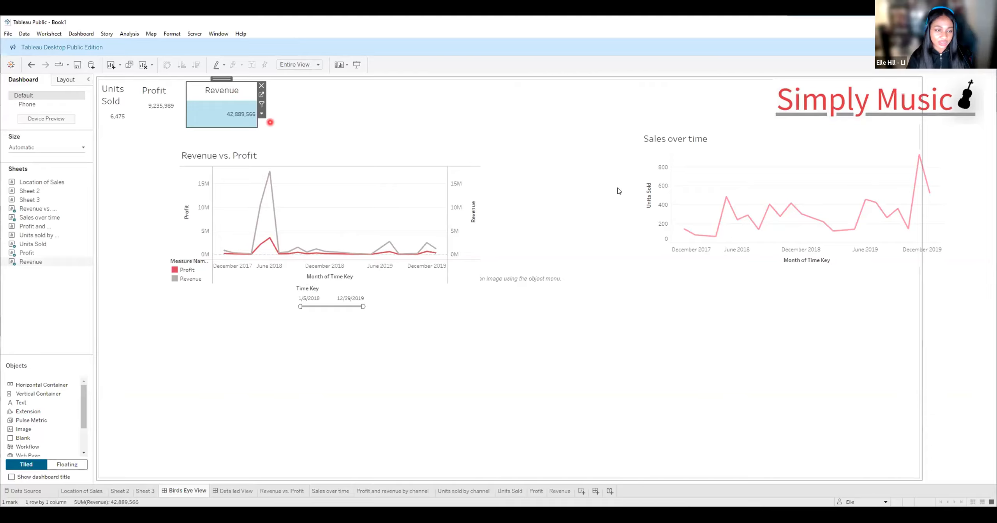
click(261, 115)
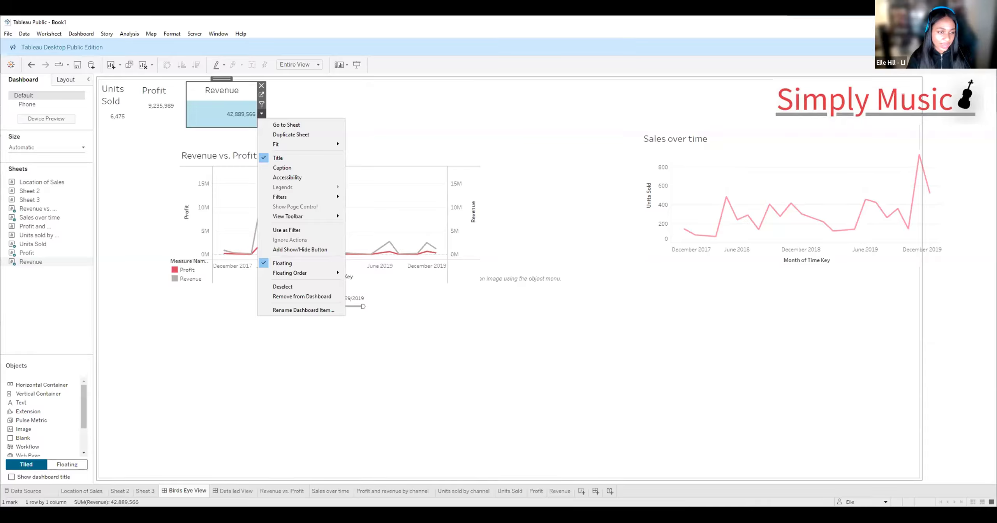
mouse_move(289, 144)
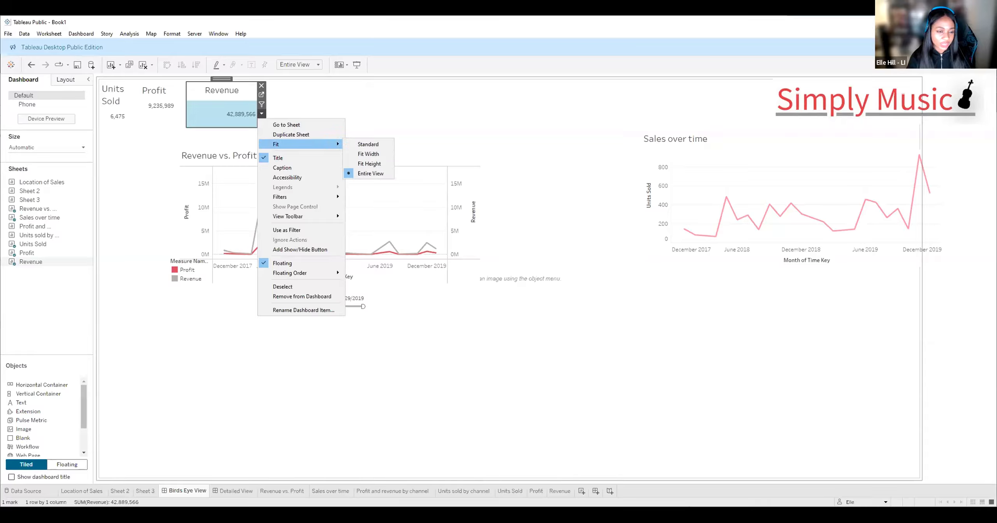
click(375, 173)
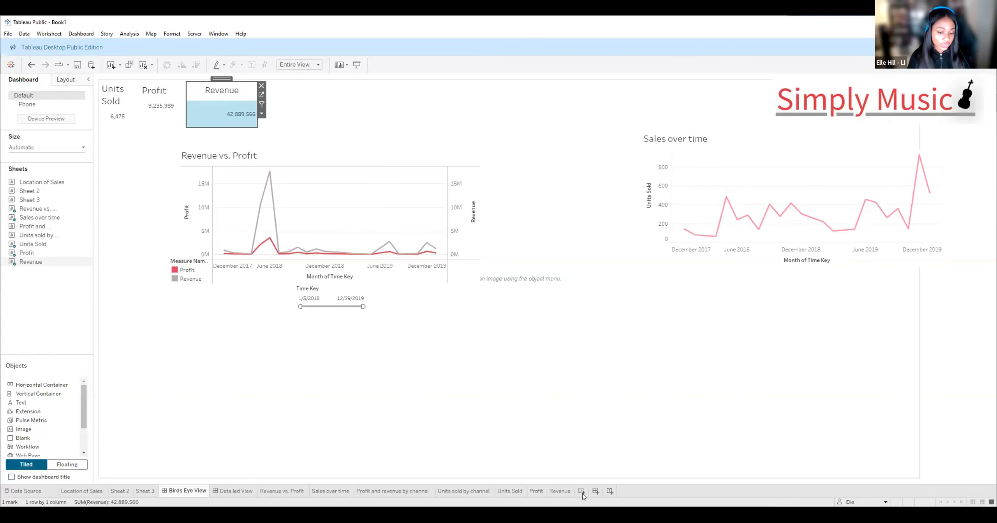
View the Profit and Revenue worksheets that supply the dashboard totals.
click(536, 492)
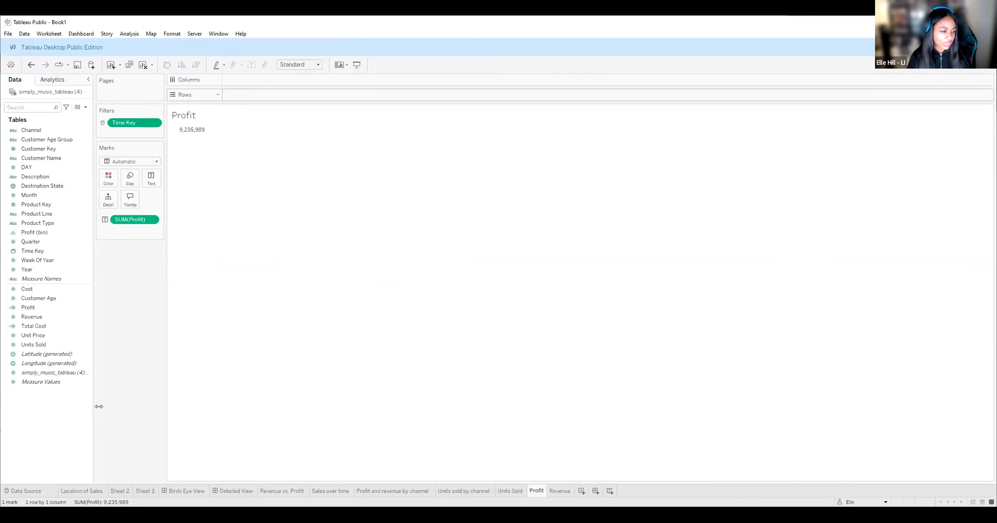
drag(39, 298, 552, 493)
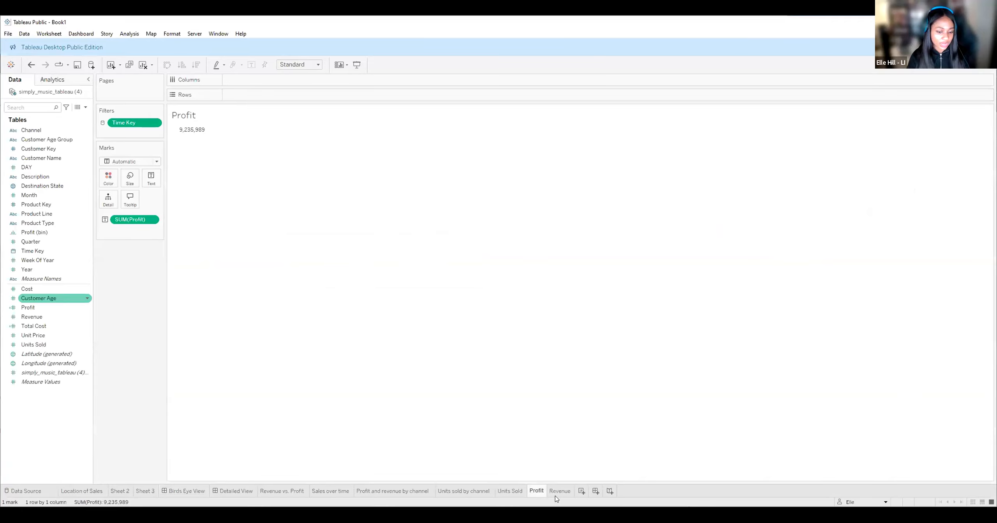
click(553, 492)
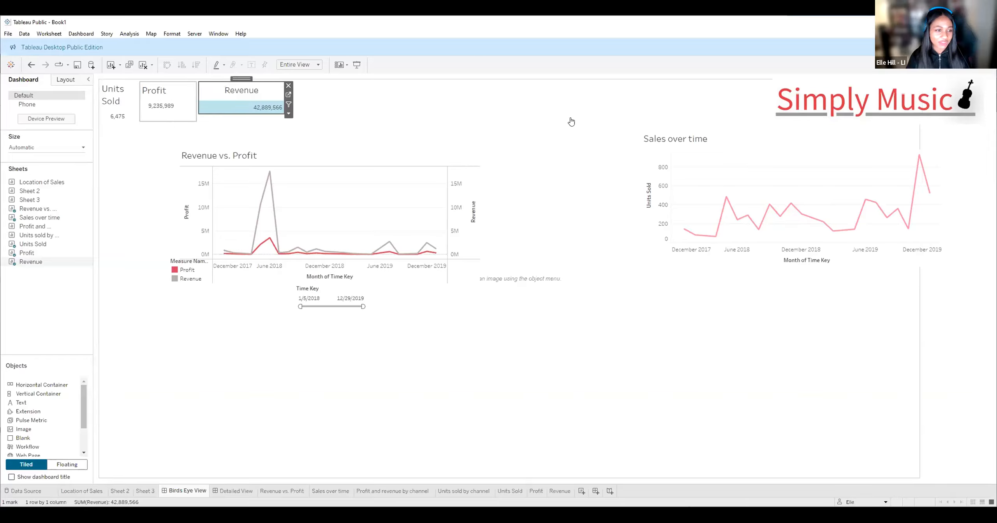
Format the Revenue sheet's alignment, setting the Total header and the Grand Total pane to horizontal Center.
right_click(255, 108)
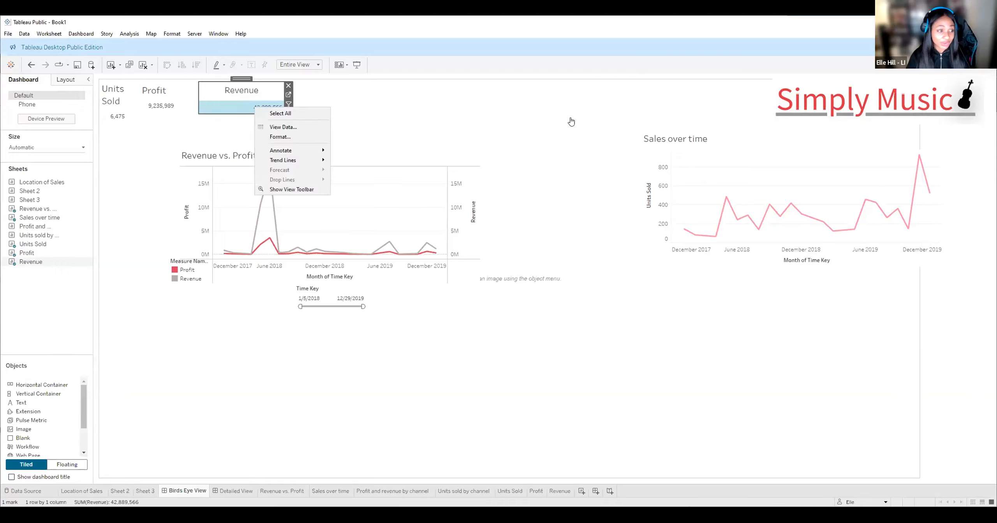
click(280, 137)
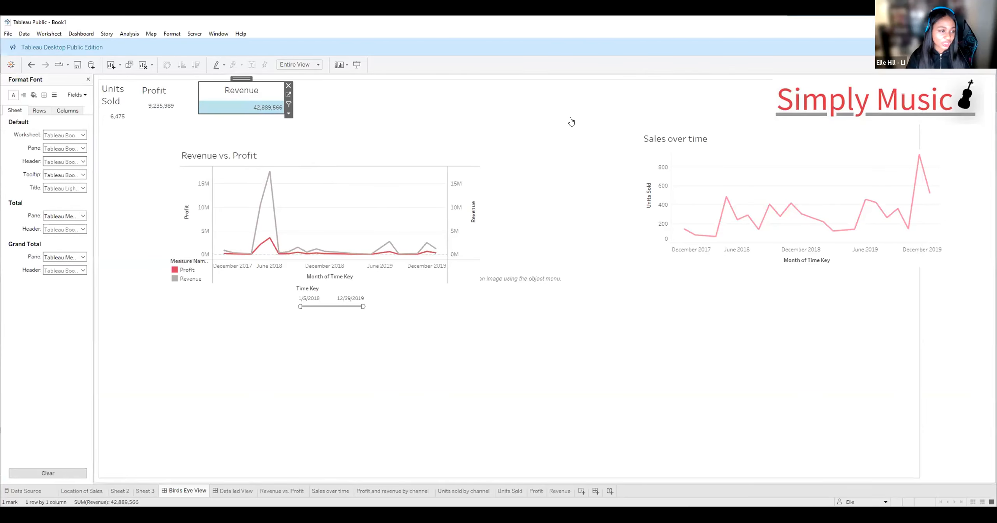
click(23, 95)
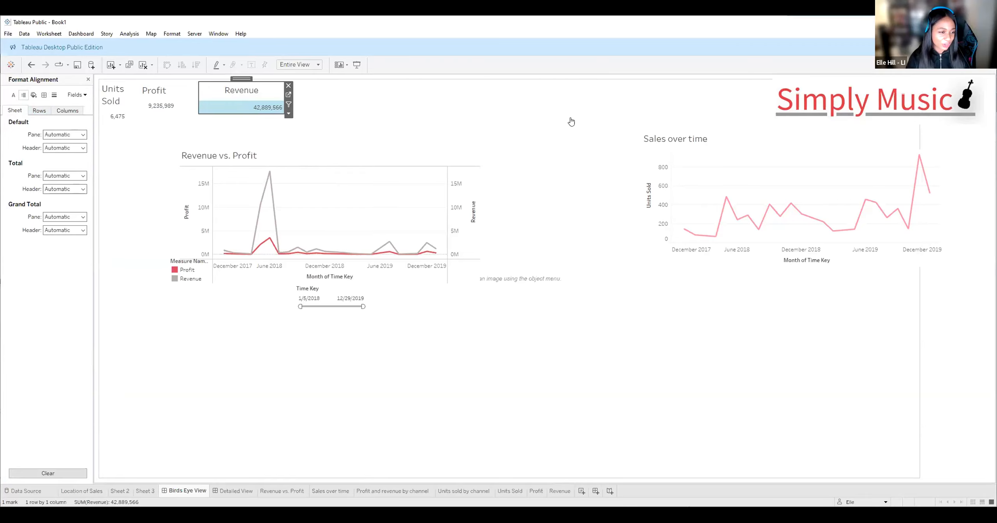
key(alt+Down)
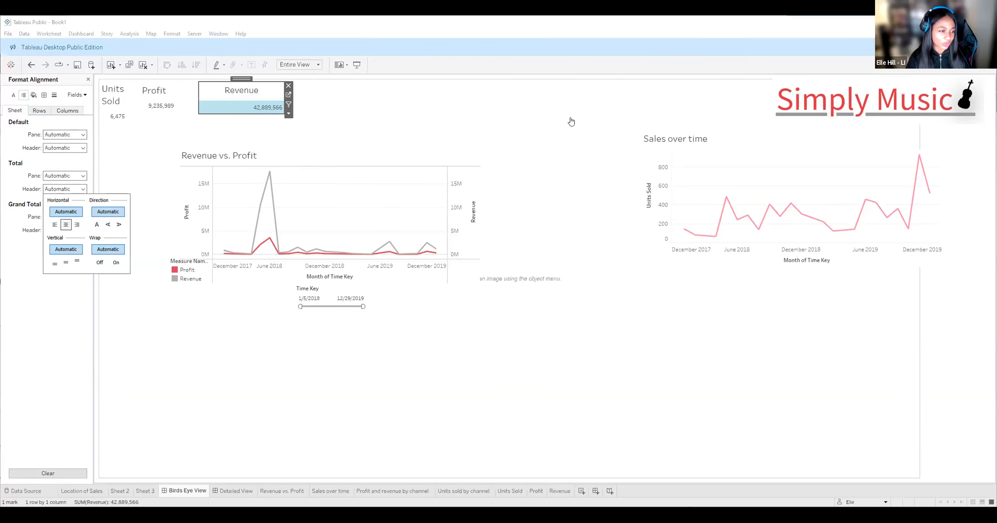
key(Down)
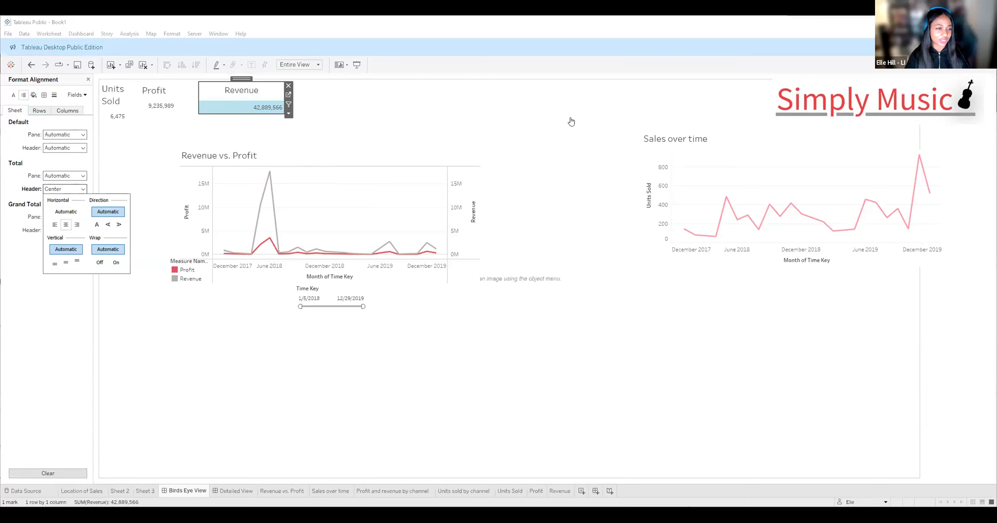
key(Tab)
key(alt+Down)
key(Down)
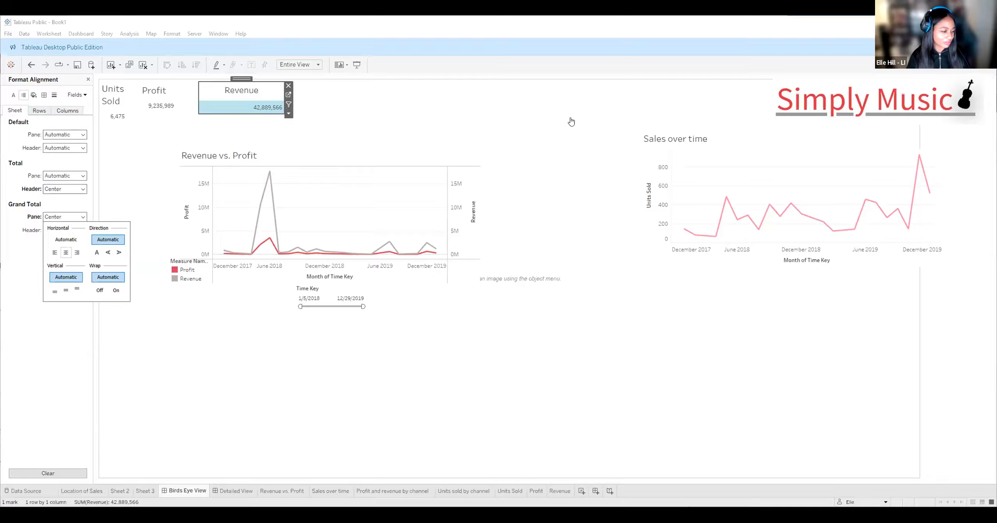
click(464, 388)
click(465, 388)
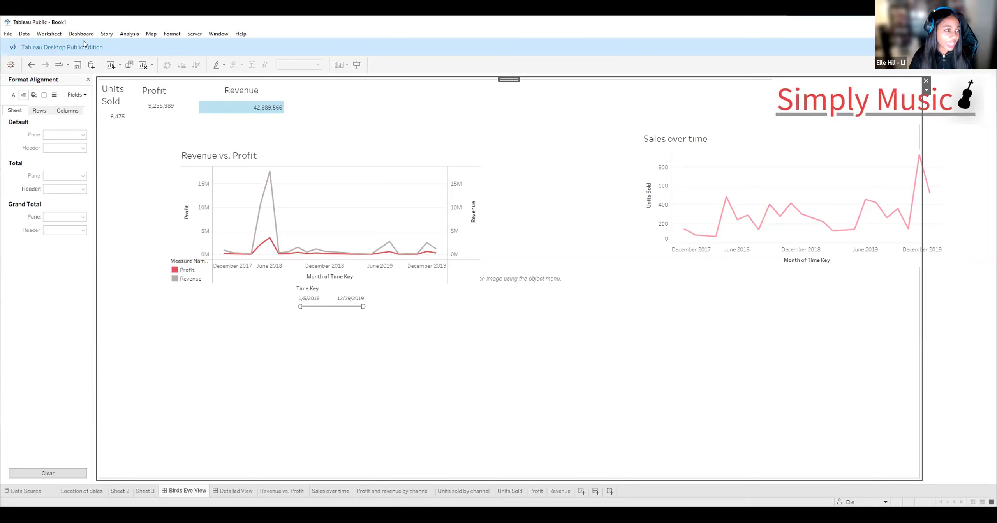
click(8, 34)
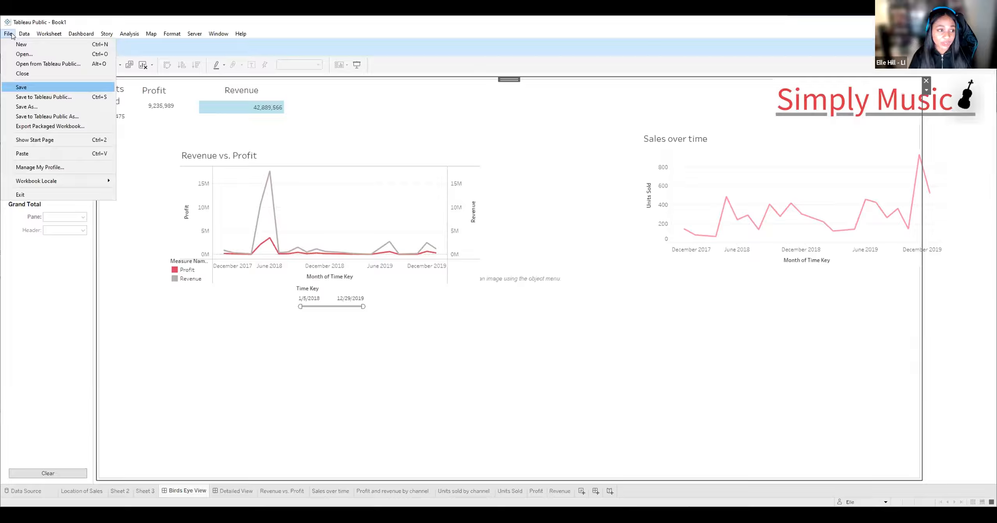
key(Down)
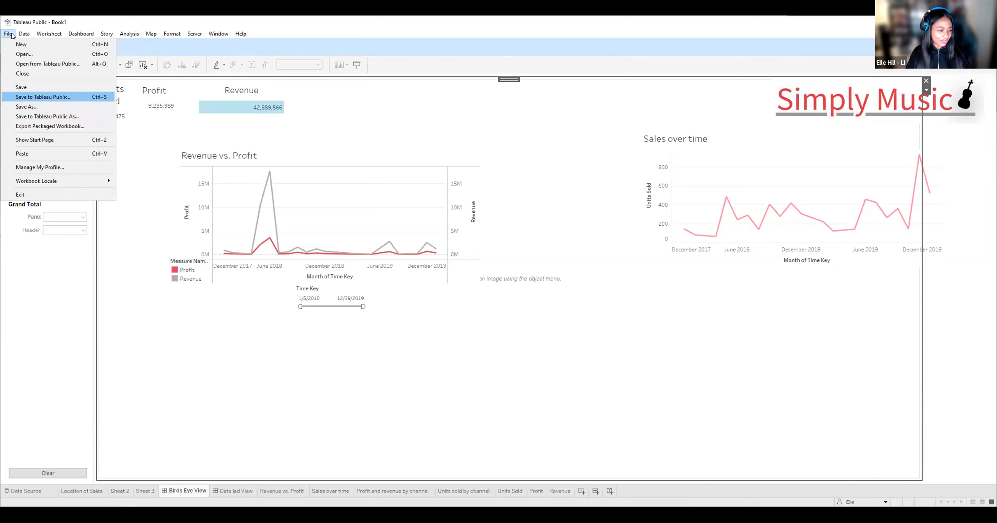
click(216, 377)
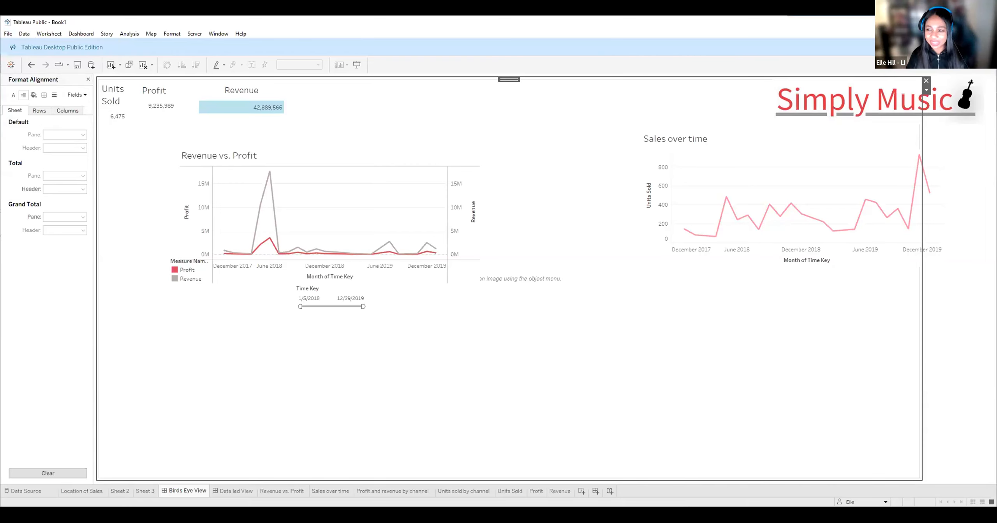